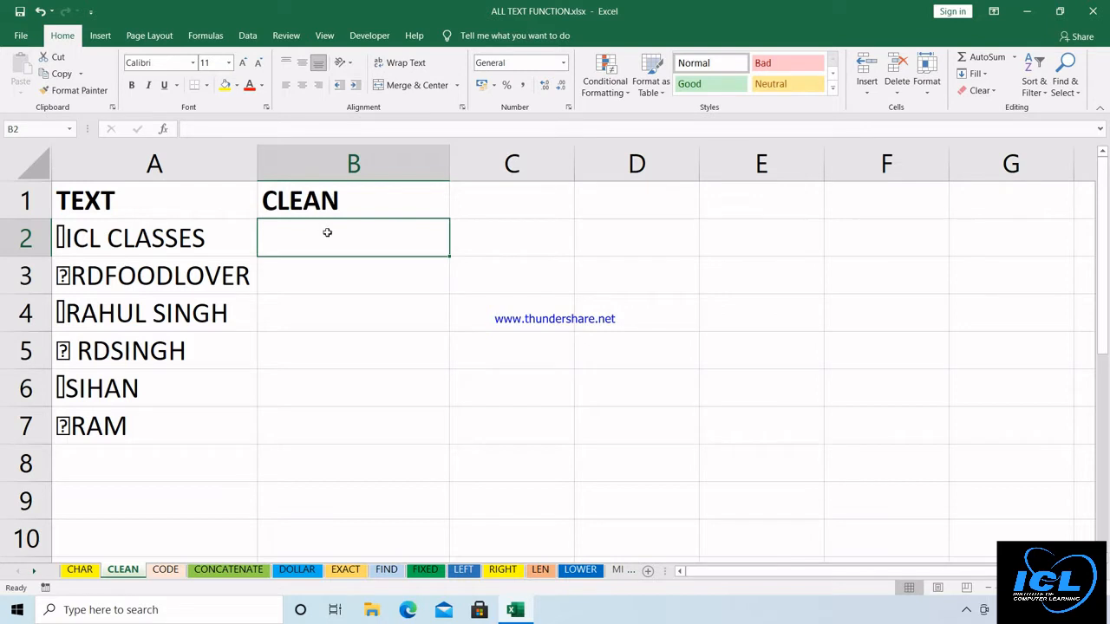
# Enter =CLEAN(A2) in B2 and fill the formula down to B7
pyautogui.write('=')
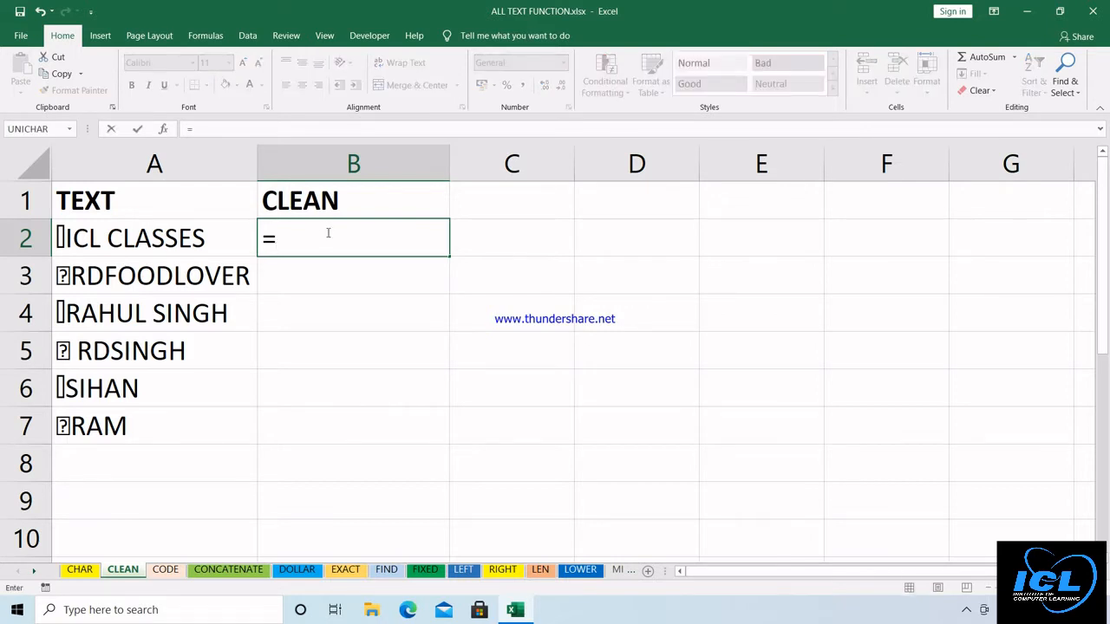
pyautogui.write('CLEAN')
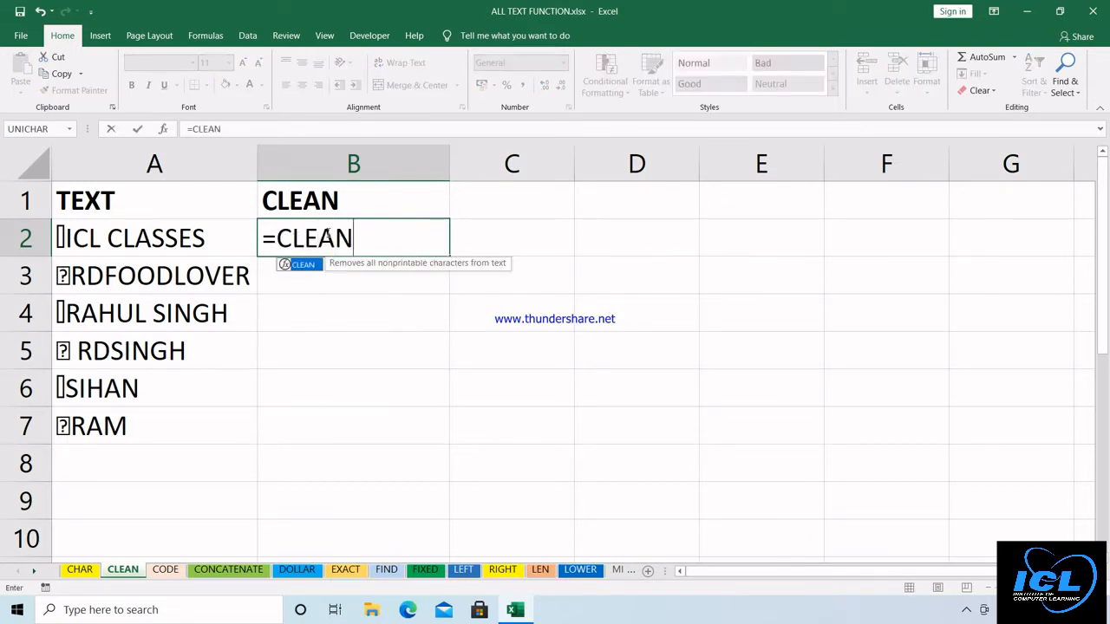
pyautogui.write('(')
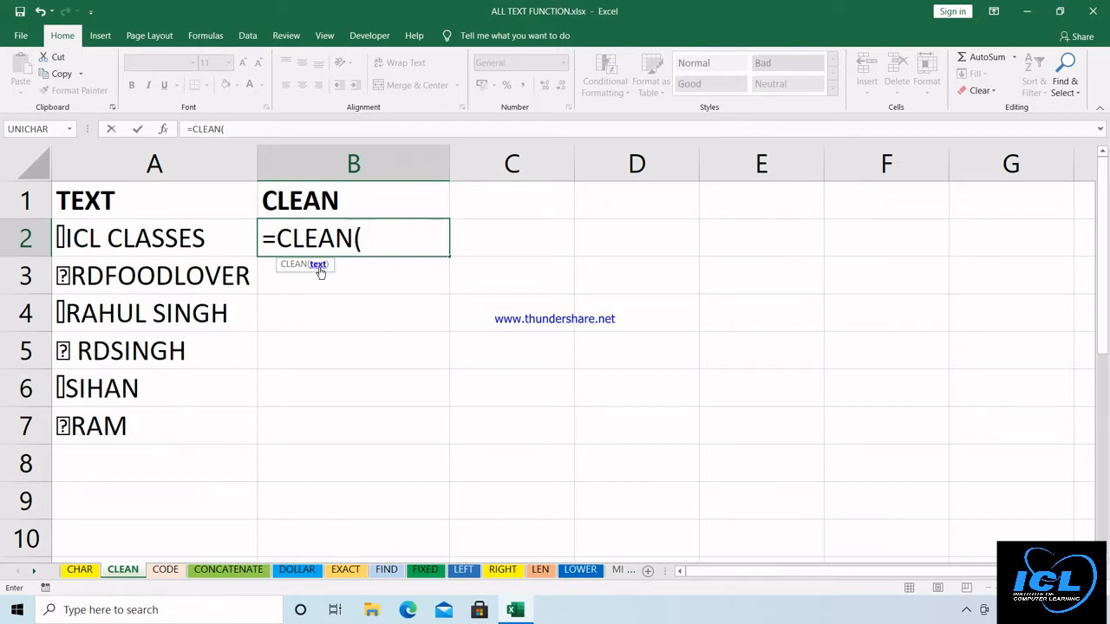
pyautogui.click(163, 235)
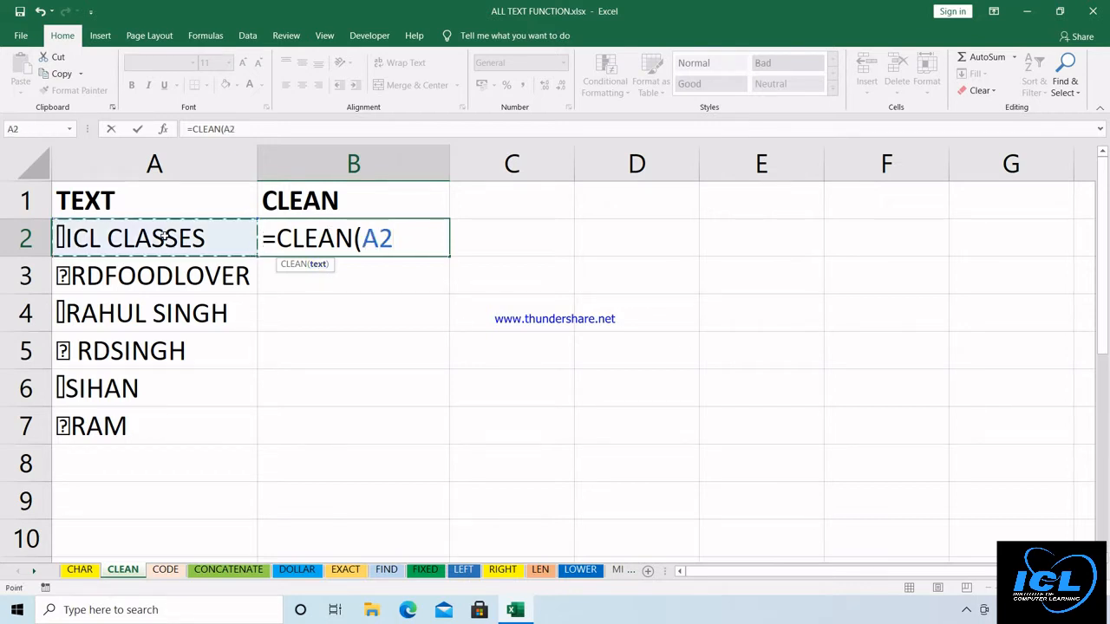
pyautogui.write(')')
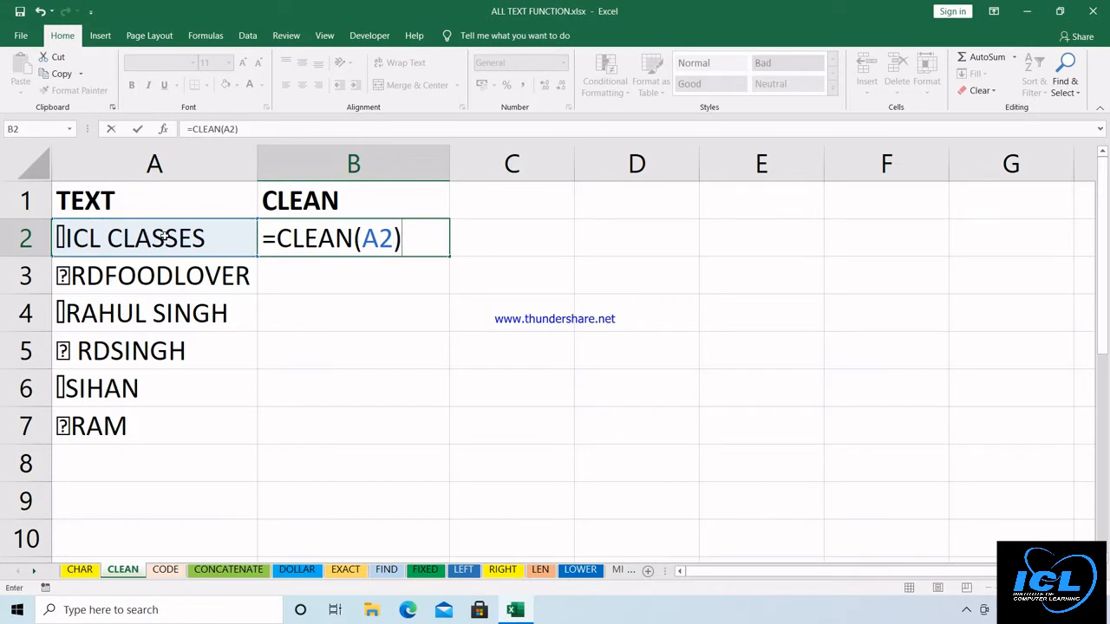
pyautogui.press('Return')
pyautogui.click(362, 245)
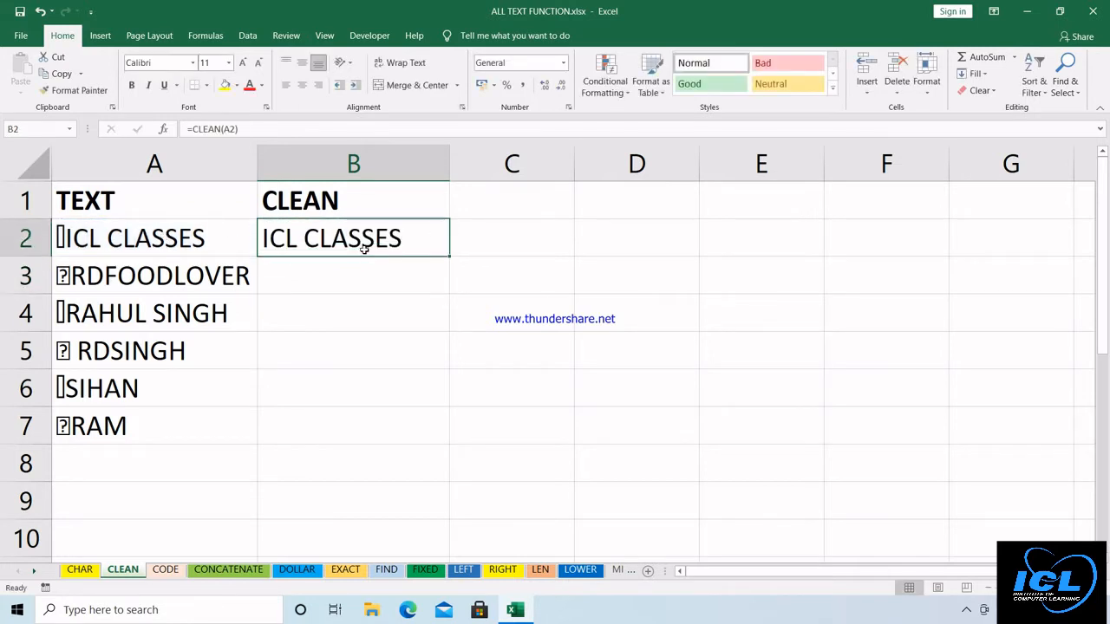
pyautogui.moveTo(453, 254); pyautogui.dragTo(416, 439)
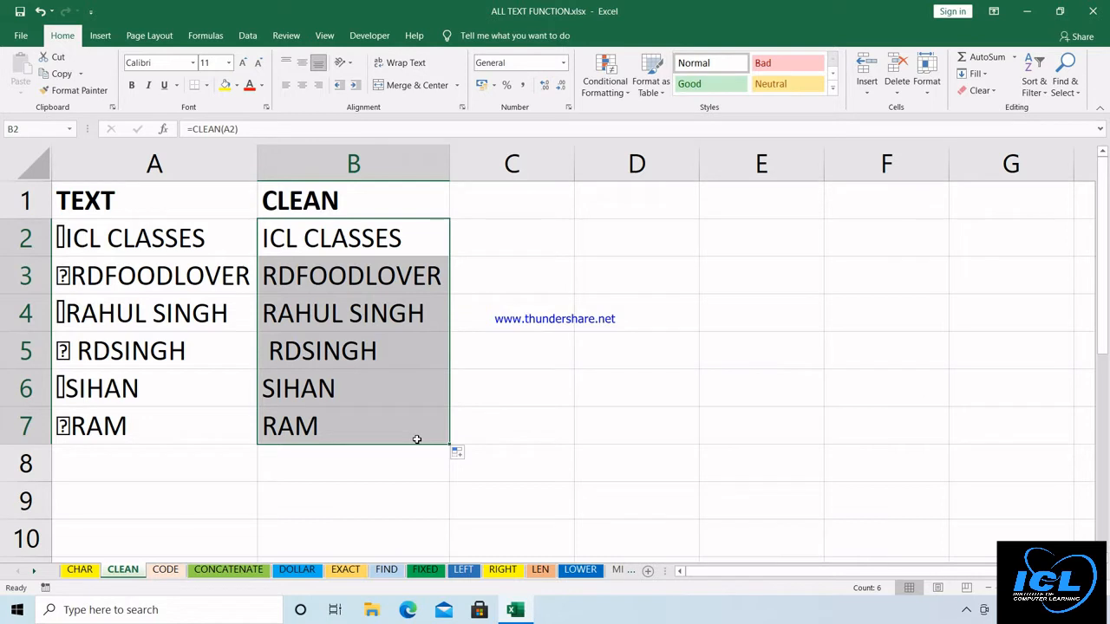
# On the CODE sheet, enter =CODE(A2) in B2 and fill the formula down to B11
pyautogui.click(165, 570)
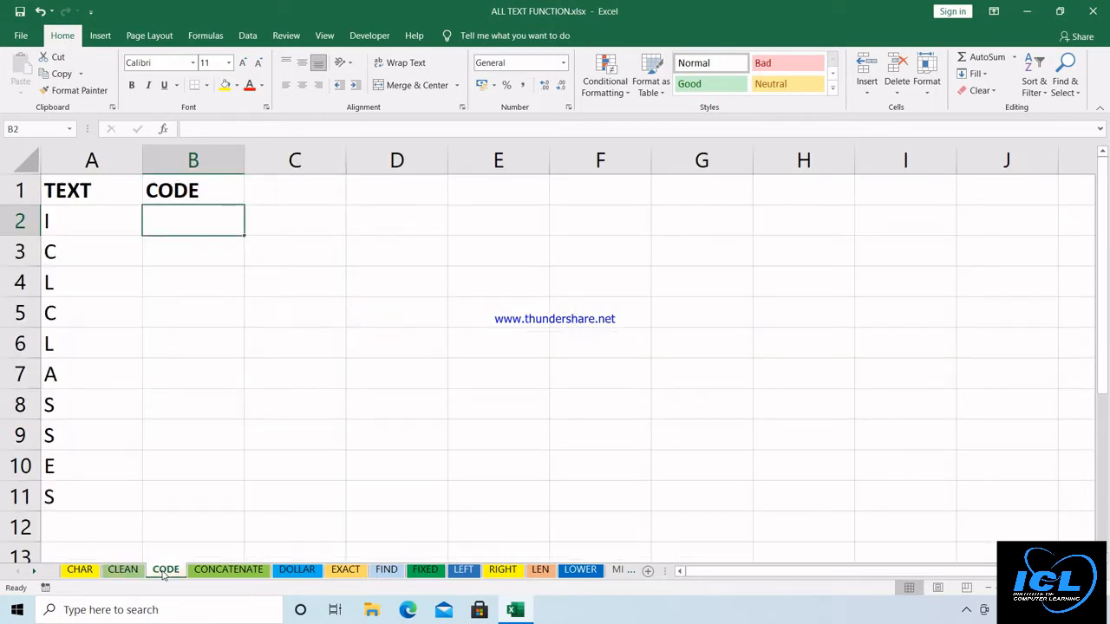
pyautogui.click(89, 218)
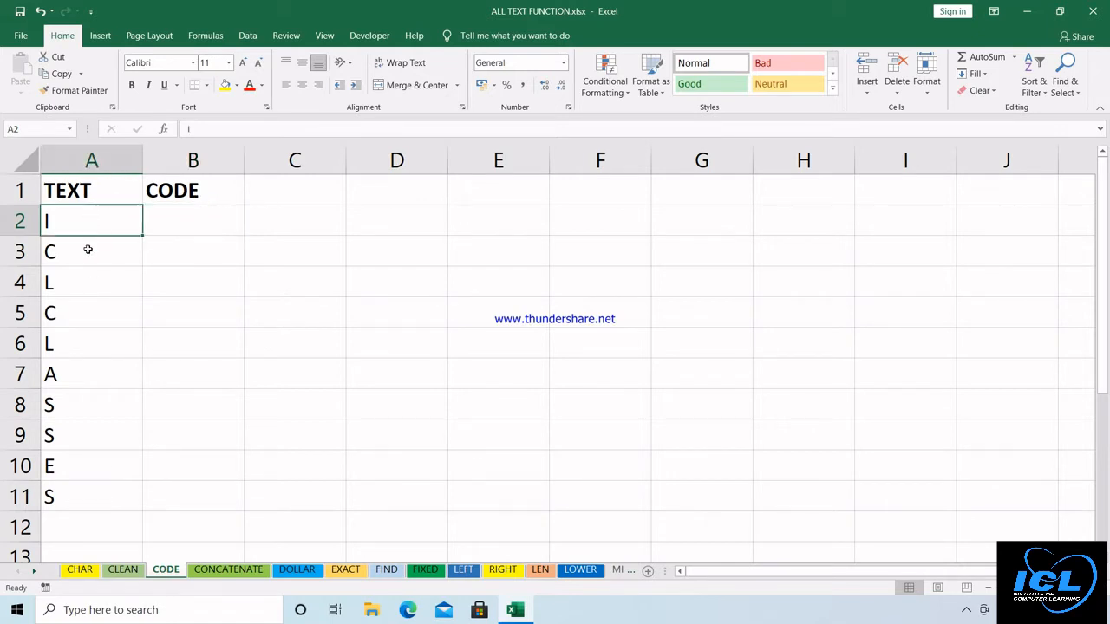
pyautogui.click(87, 250)
pyautogui.click(85, 303)
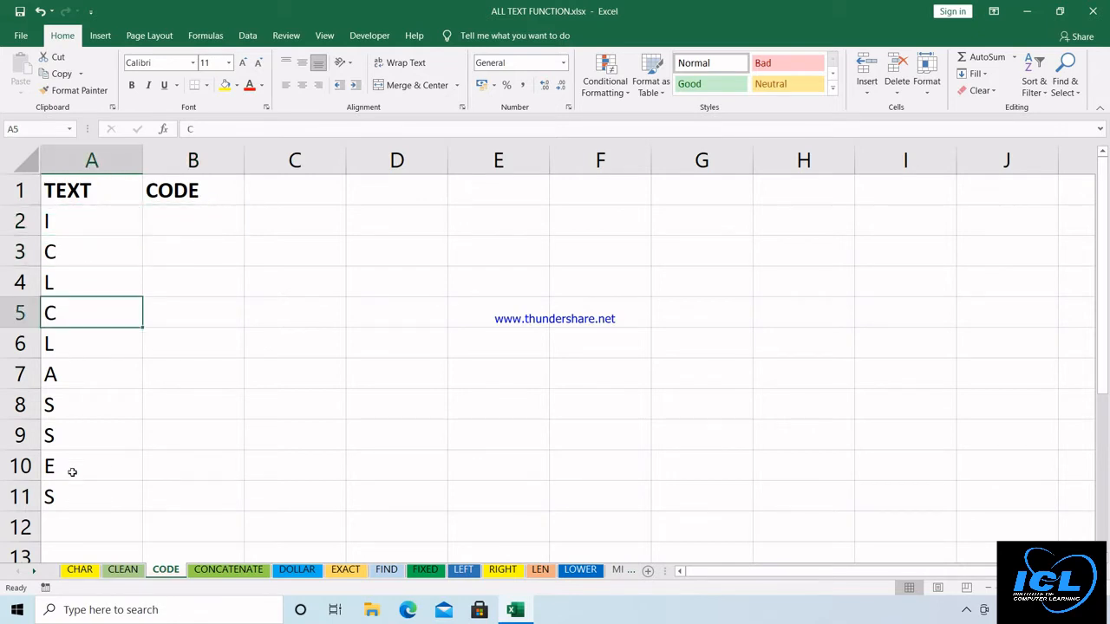
pyautogui.click(188, 227)
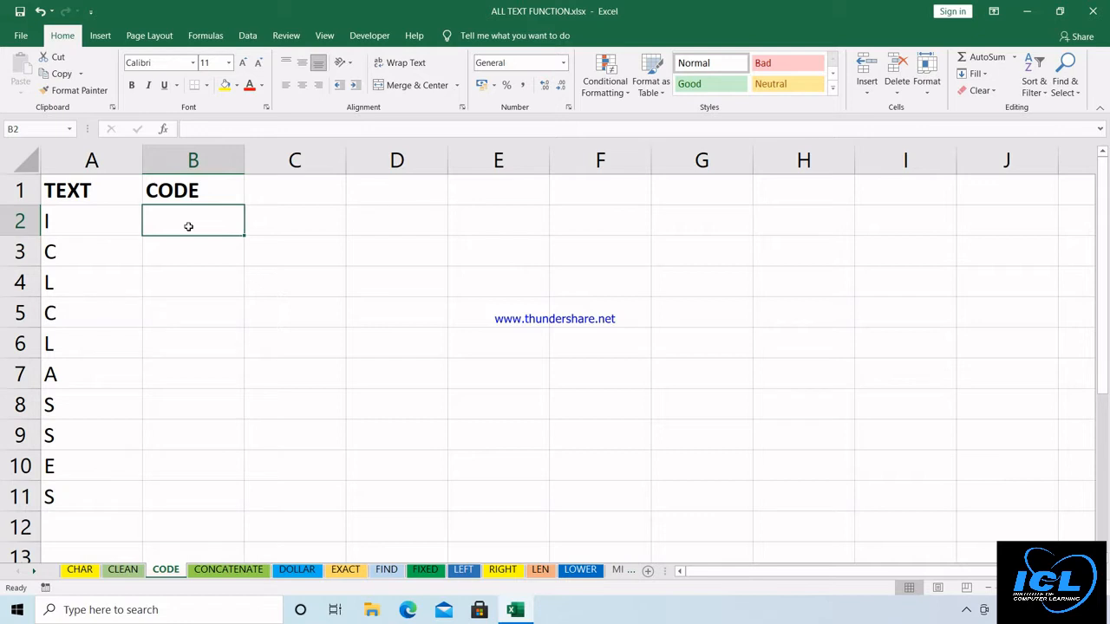
pyautogui.write('=')
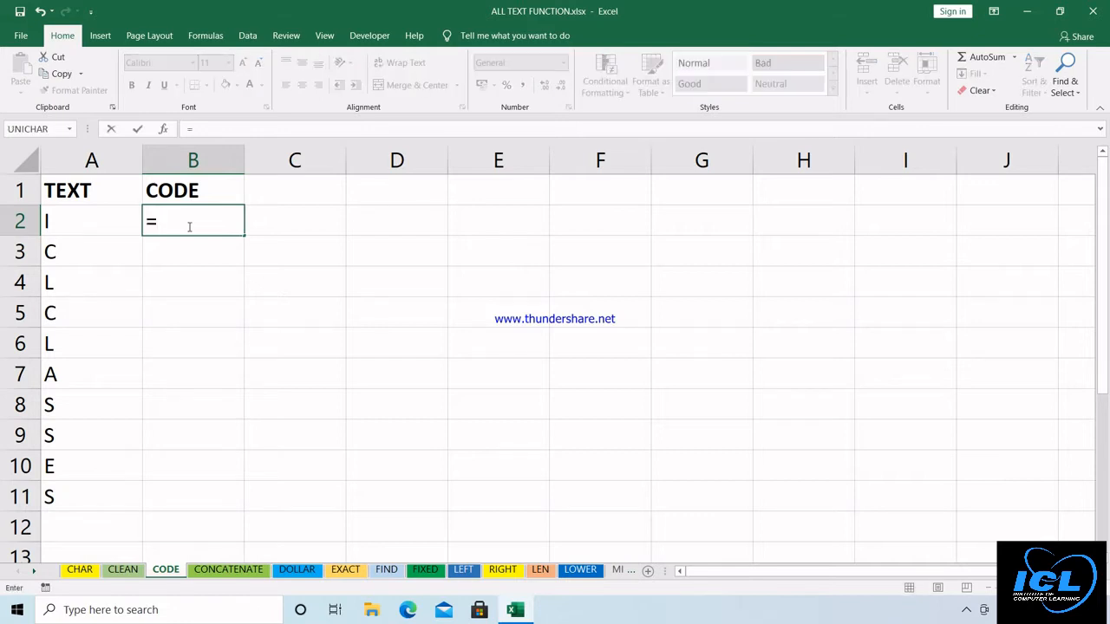
pyautogui.write('COD')
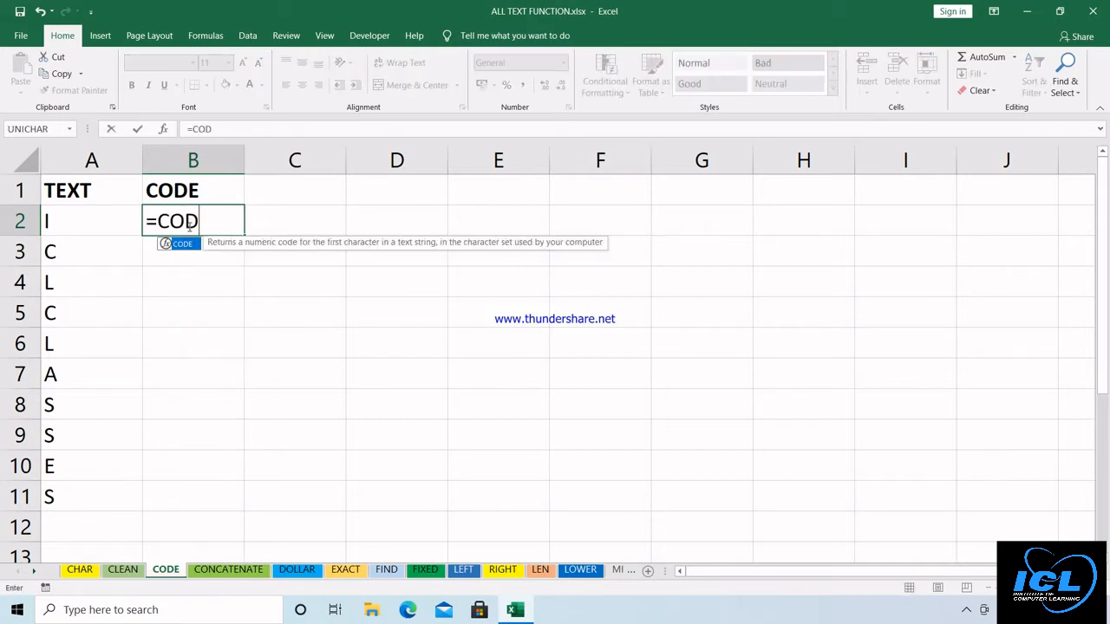
pyautogui.write('E(')
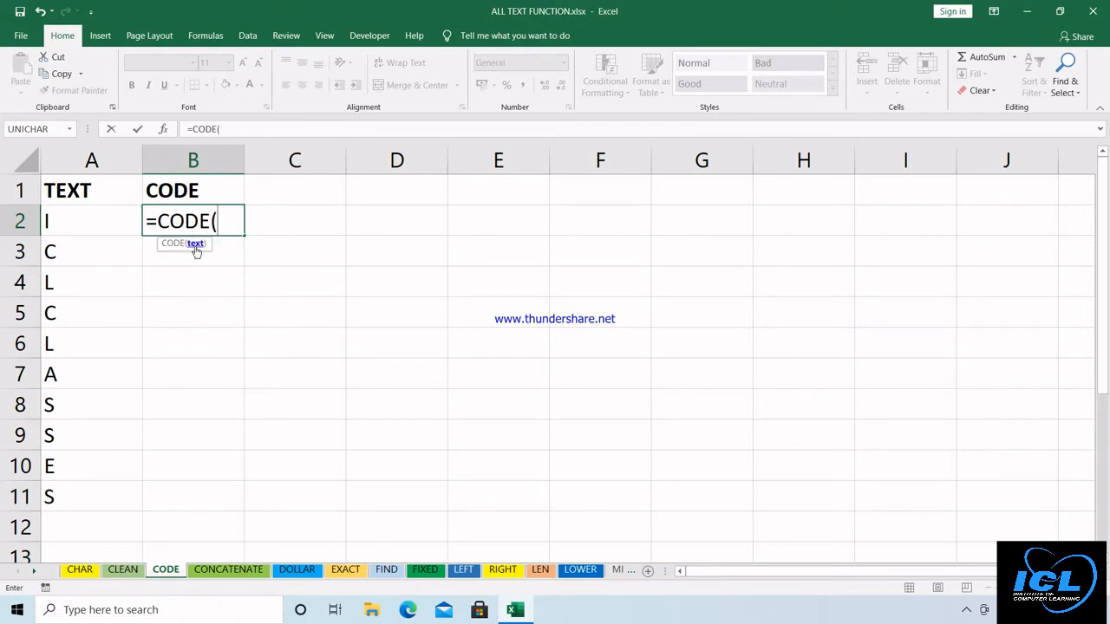
pyautogui.click(94, 221)
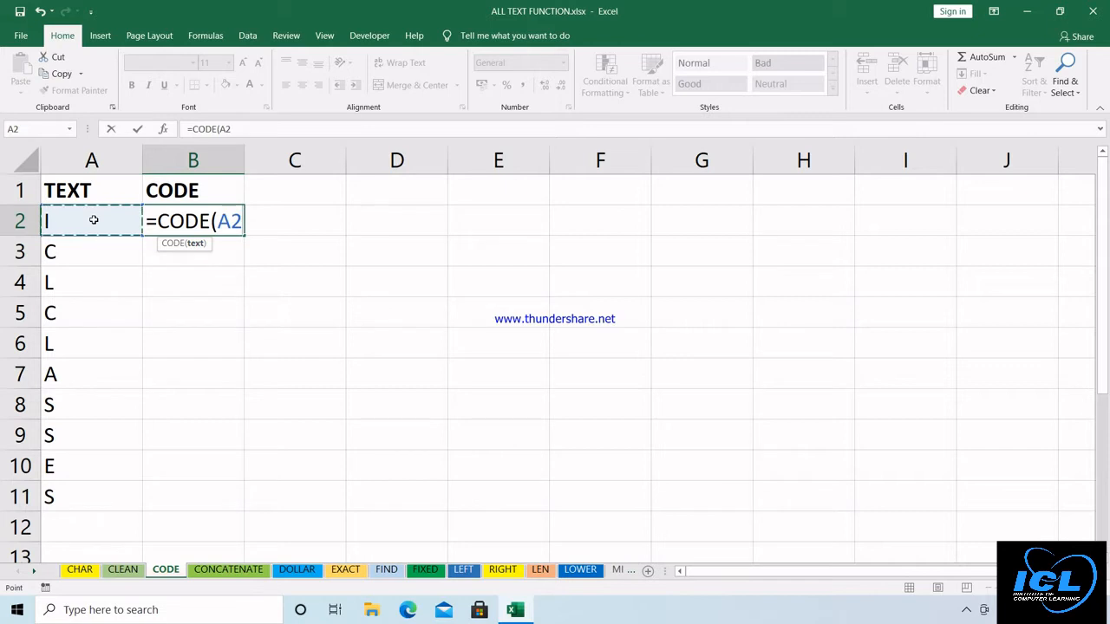
pyautogui.write(')')
pyautogui.press('Return')
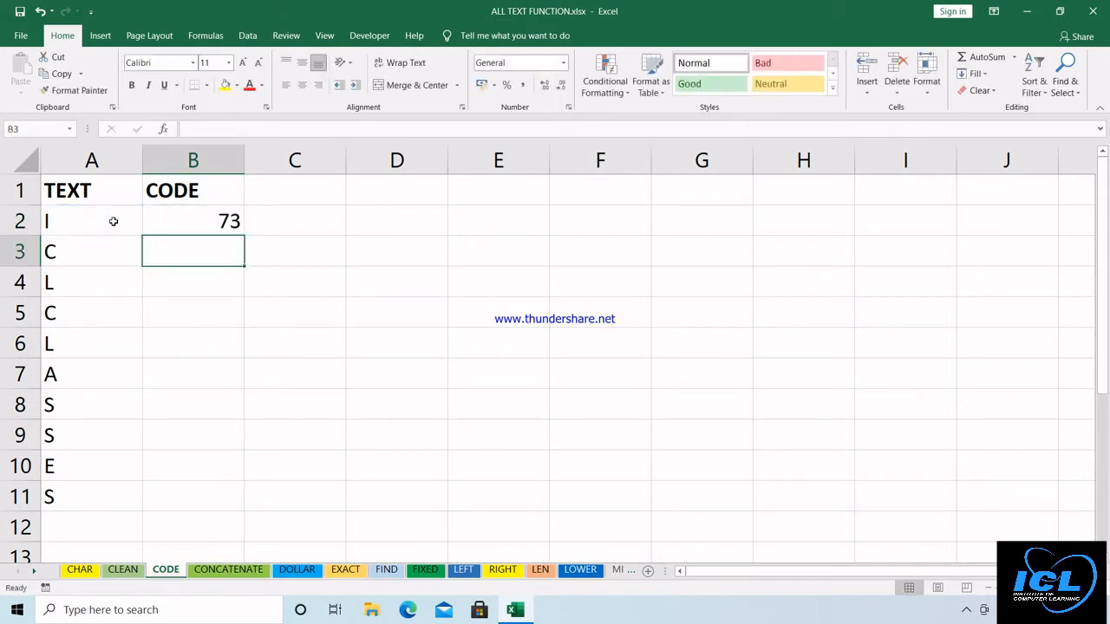
pyautogui.click(224, 219)
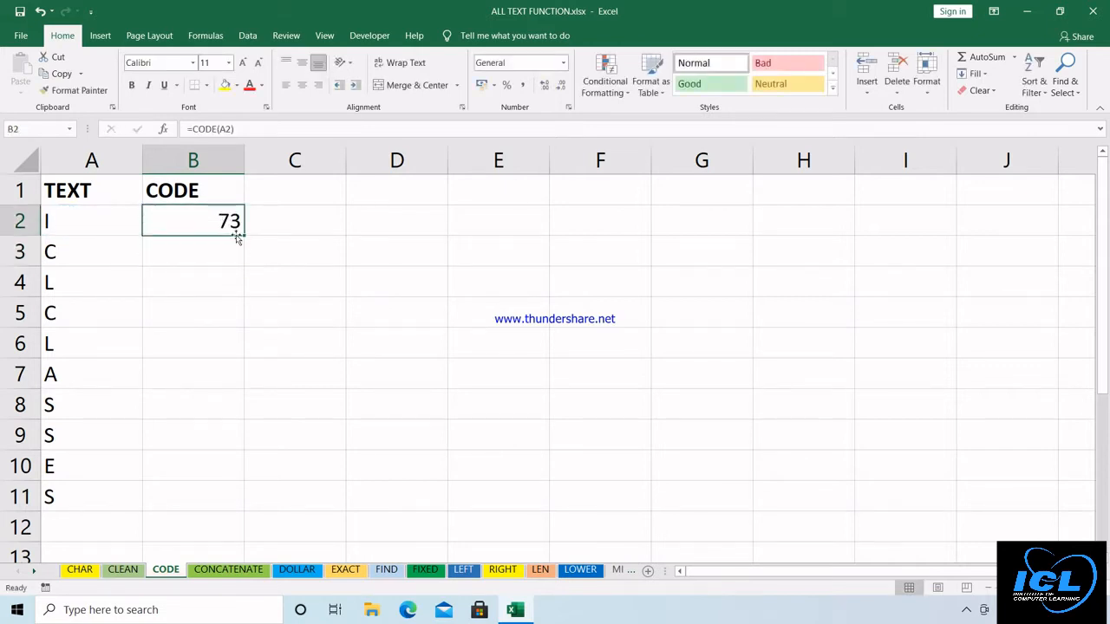
pyautogui.doubleClick(243, 236)
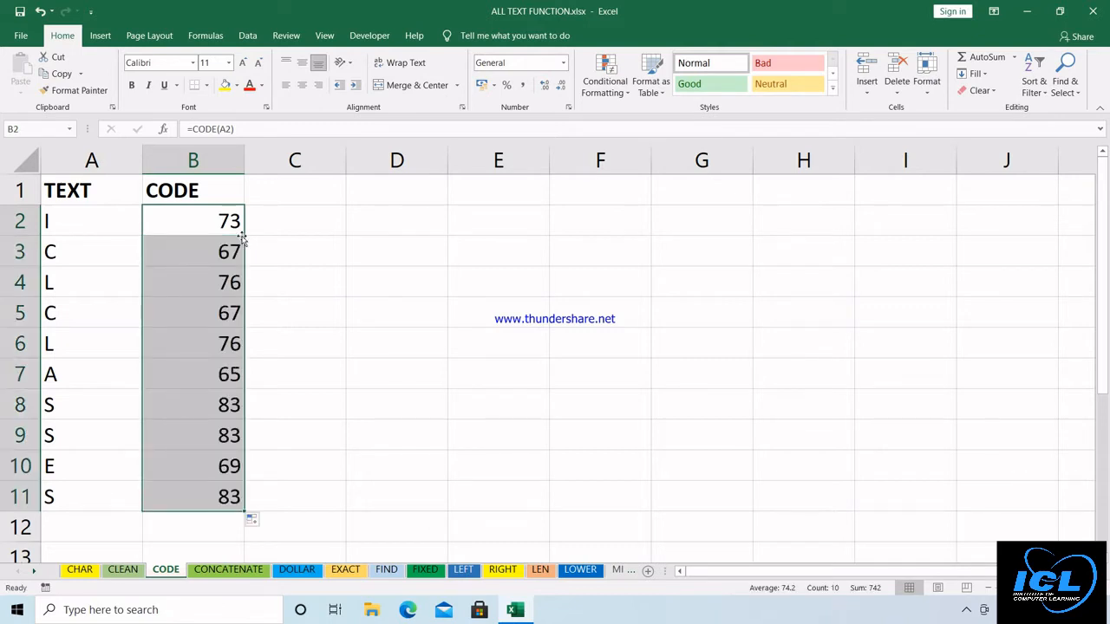
pyautogui.click(79, 570)
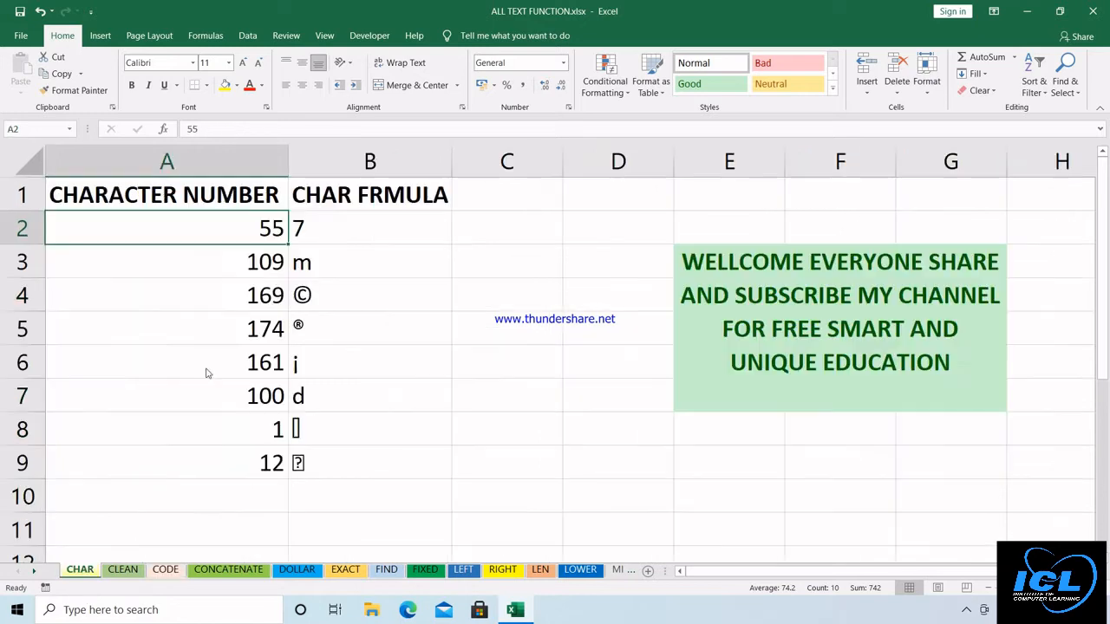
pyautogui.click(133, 576)
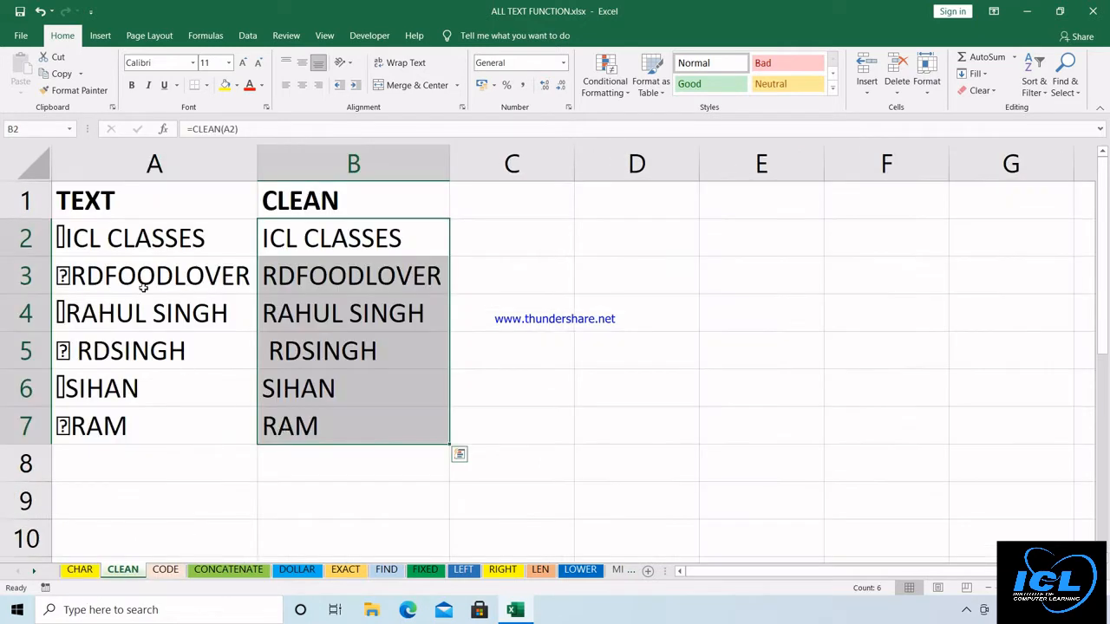
pyautogui.click(158, 573)
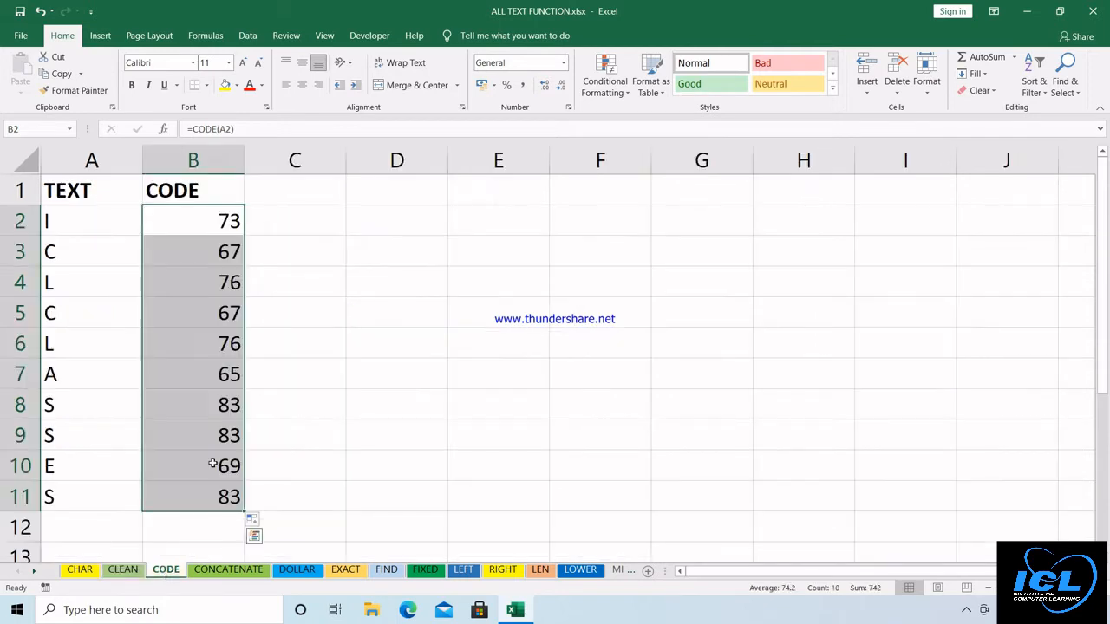
# On the CONCATENATE sheet, enter =CONCATENATE(A2,B2) in C2 to join the first and last names
pyautogui.click(227, 569)
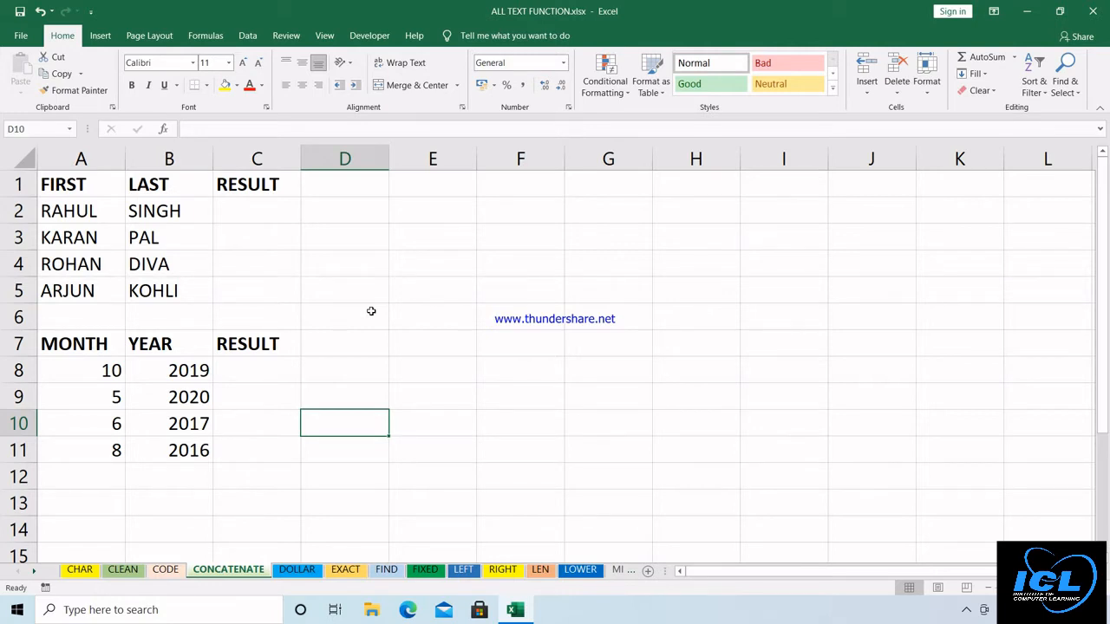
pyautogui.click(263, 211)
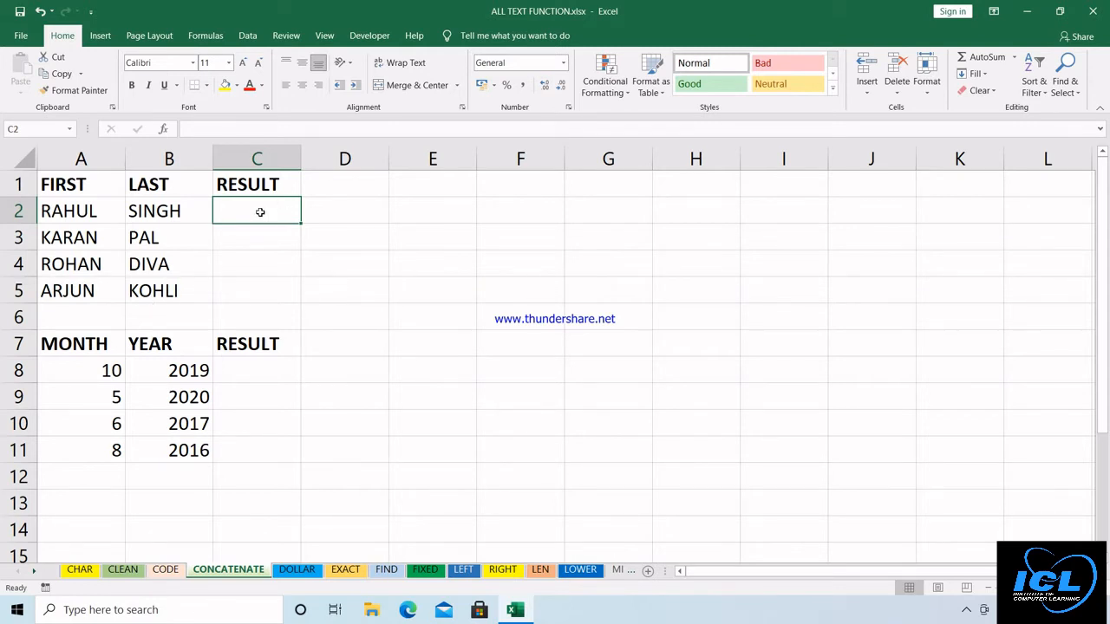
pyautogui.write('=CON')
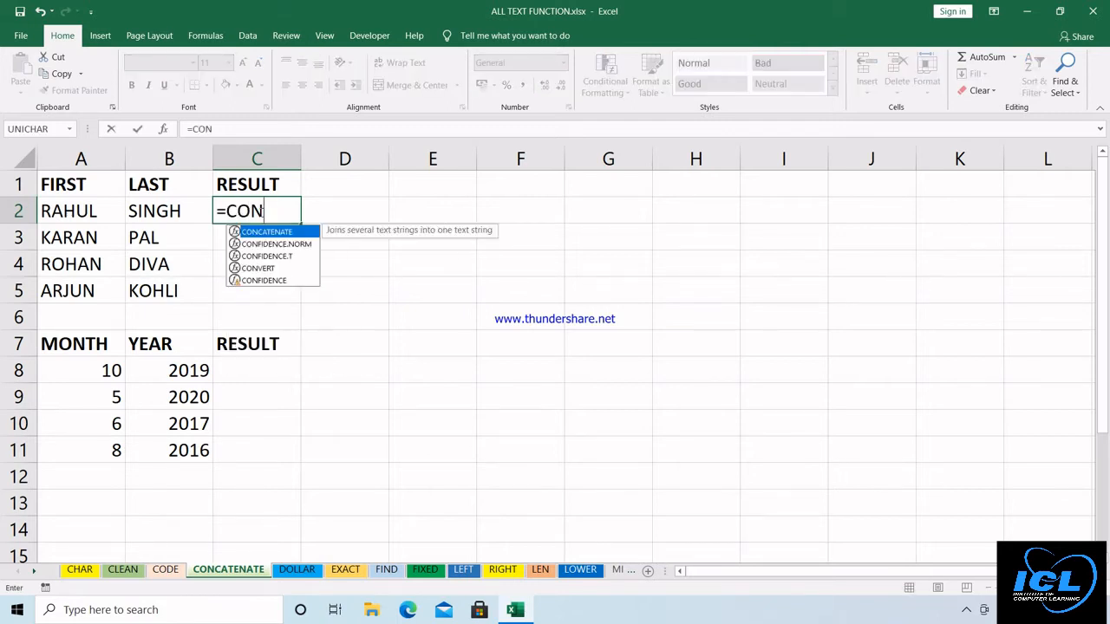
pyautogui.press('Tab')
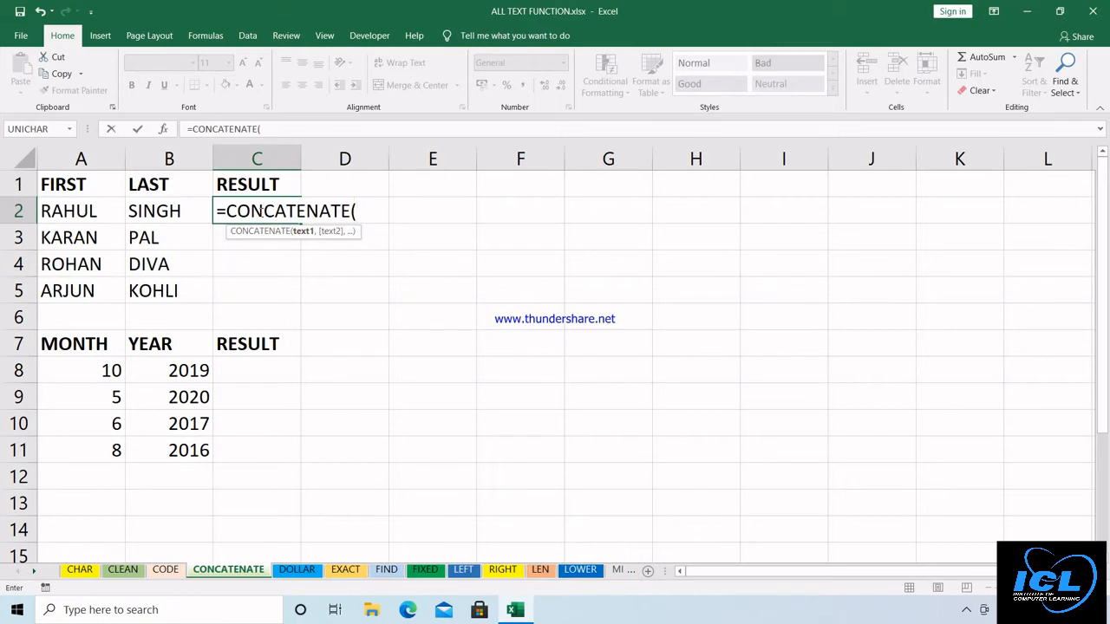
pyautogui.click(73, 212)
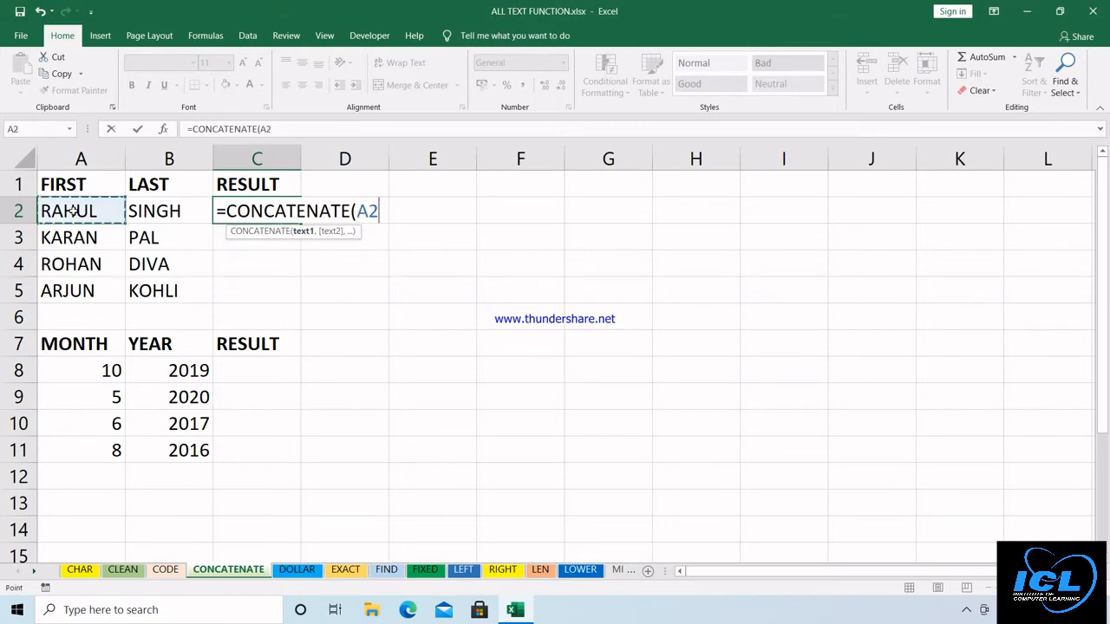
pyautogui.write(',')
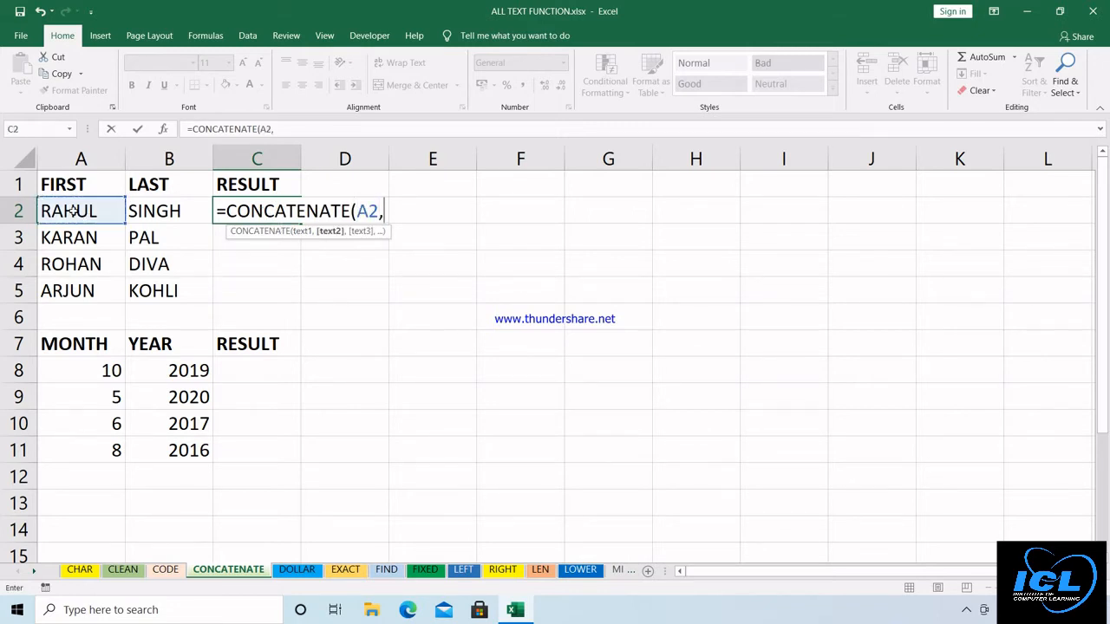
pyautogui.click(177, 212)
pyautogui.write(')')
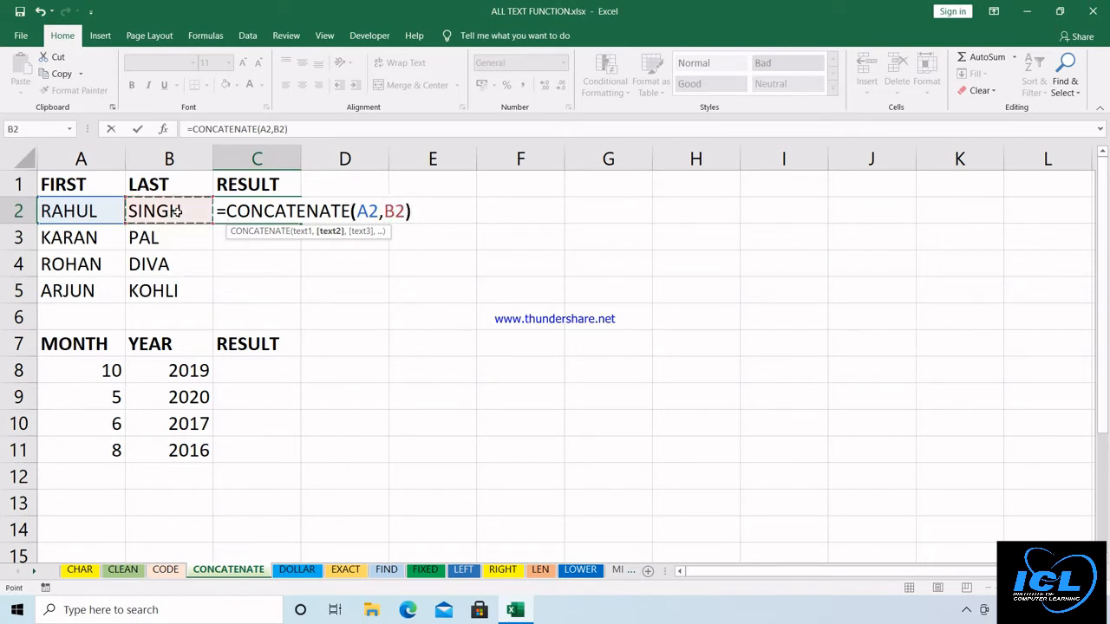
pyautogui.press('Return')
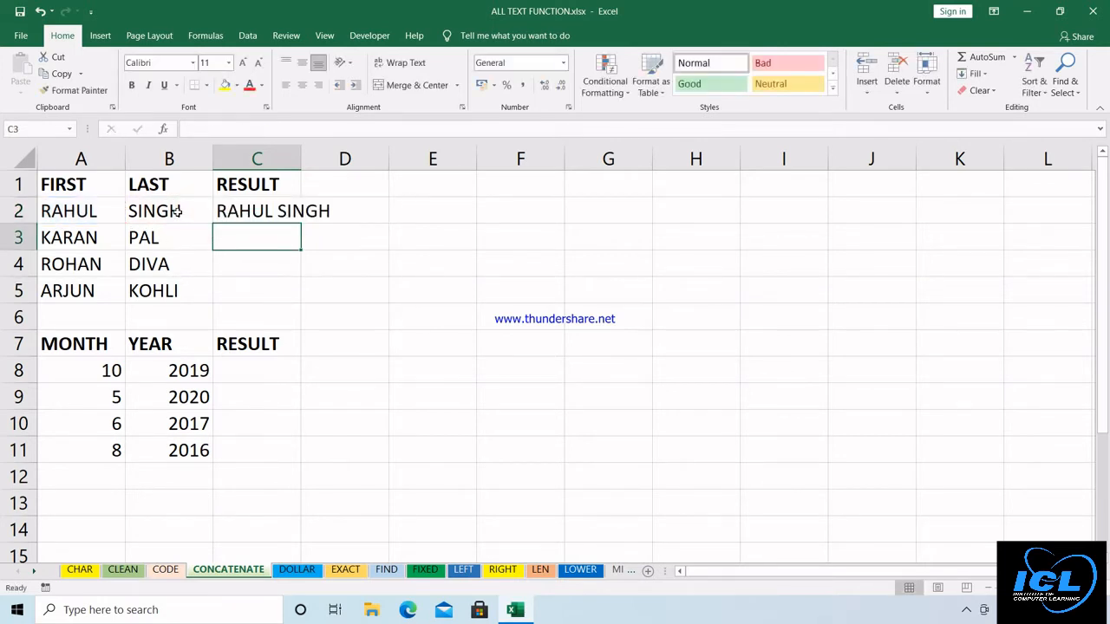
# Widen column C to fit the joined names and fill the C2 formula down to C5
pyautogui.moveTo(301, 159); pyautogui.dragTo(336, 159)
pyautogui.click(304, 216)
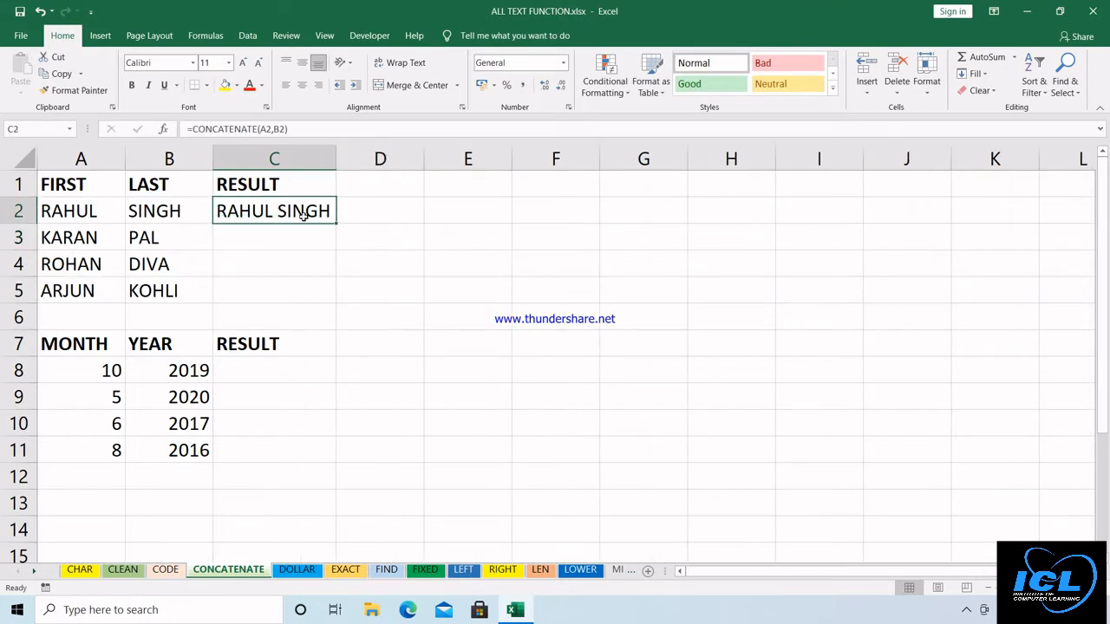
pyautogui.moveTo(337, 223); pyautogui.dragTo(322, 305)
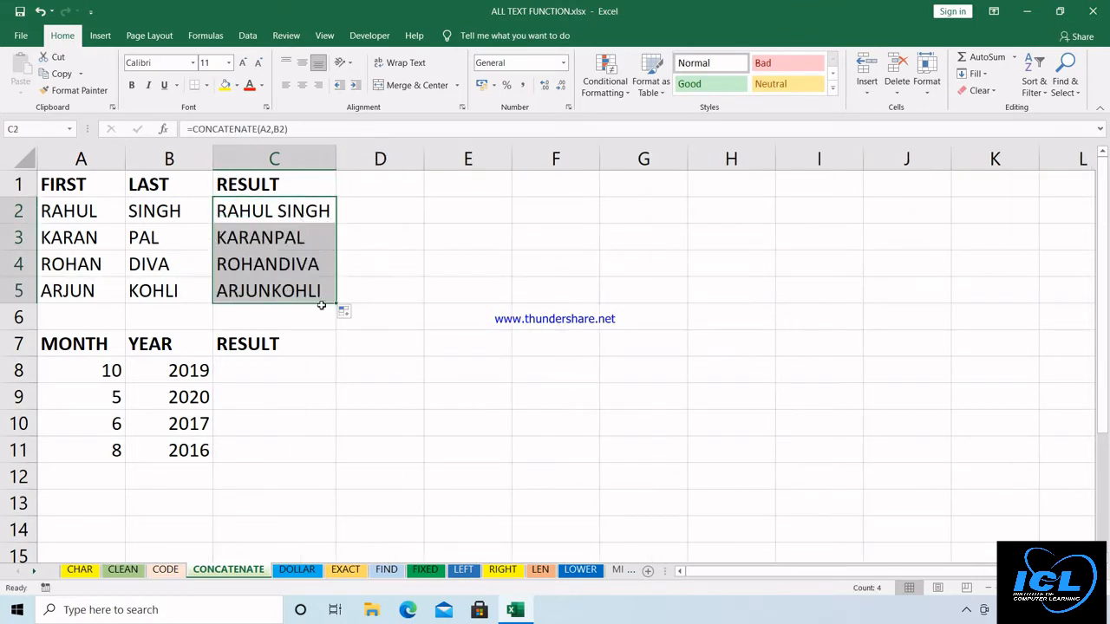
# Add an extra space after the first name in A2
pyautogui.click(100, 211)
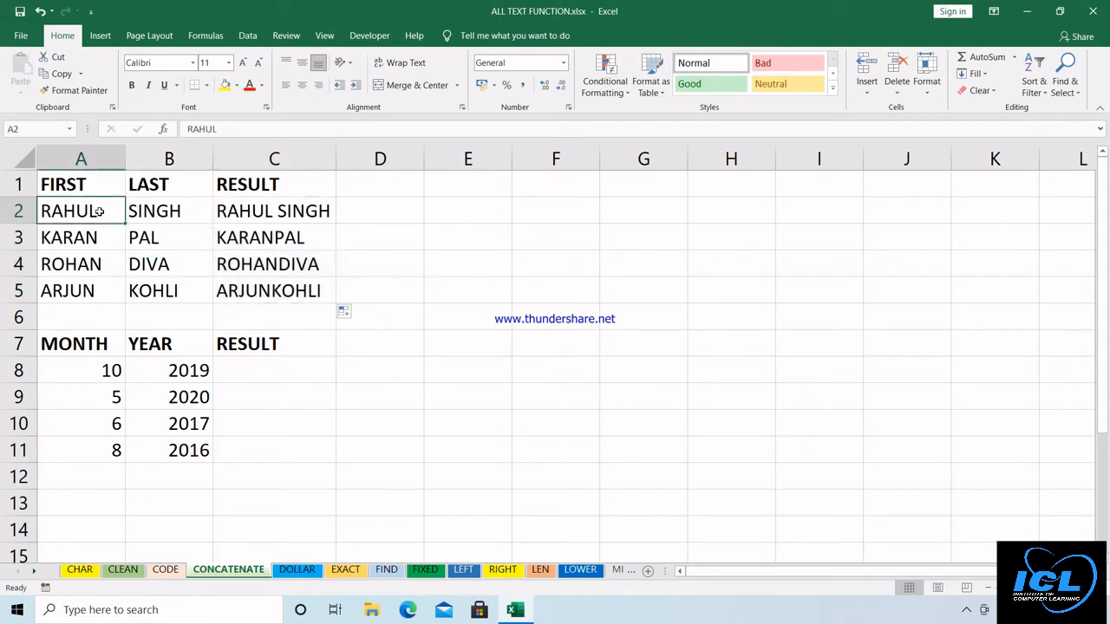
pyautogui.doubleClick(100, 211)
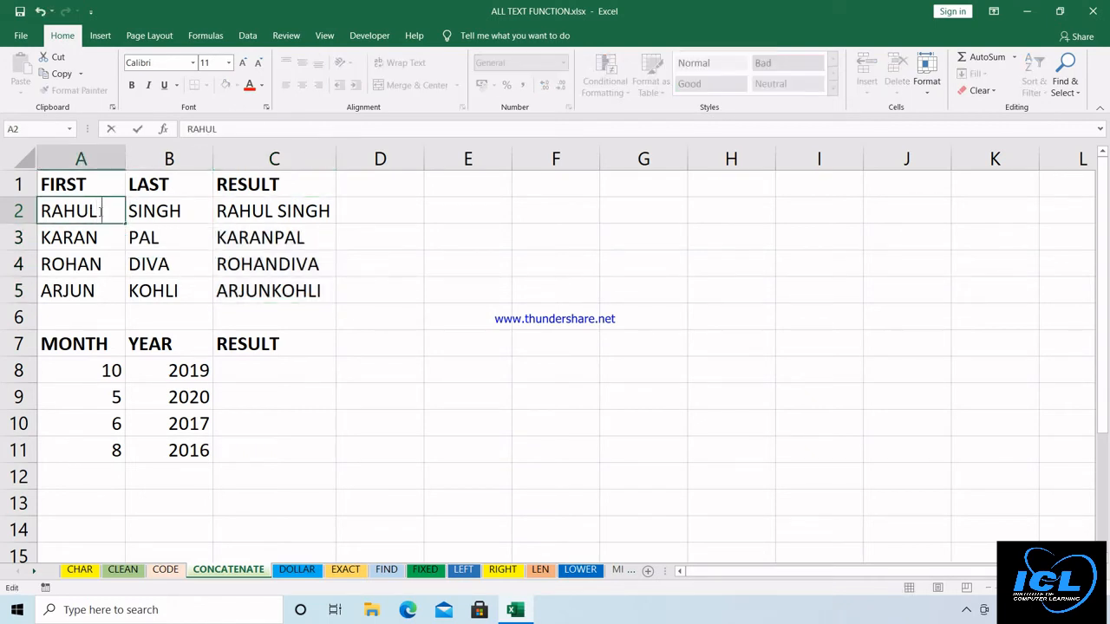
pyautogui.press('Return')
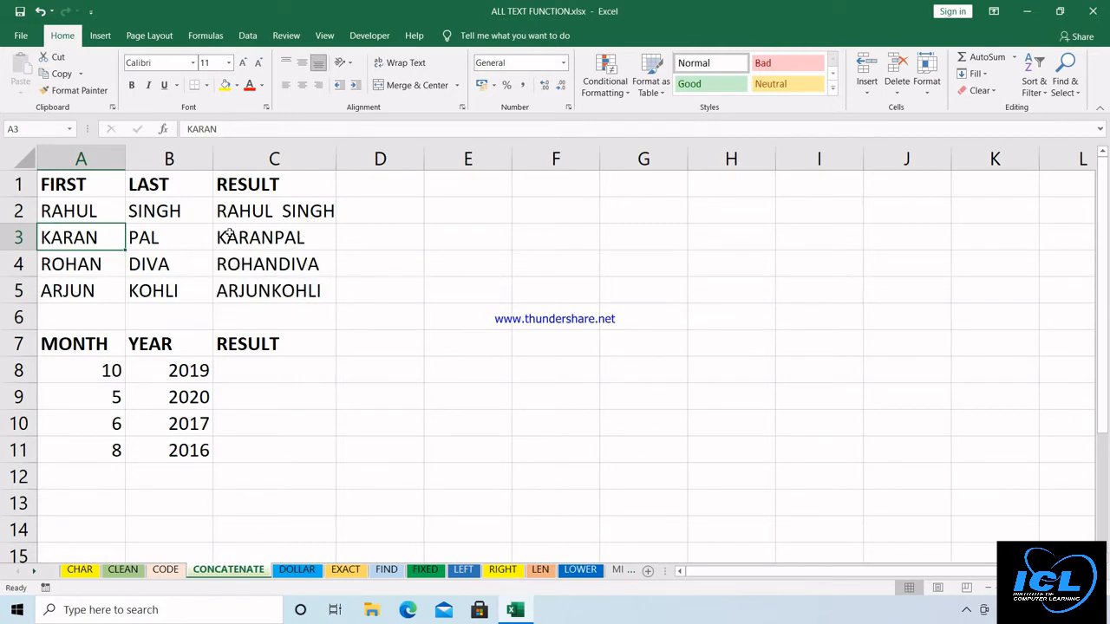
pyautogui.doubleClick(169, 210)
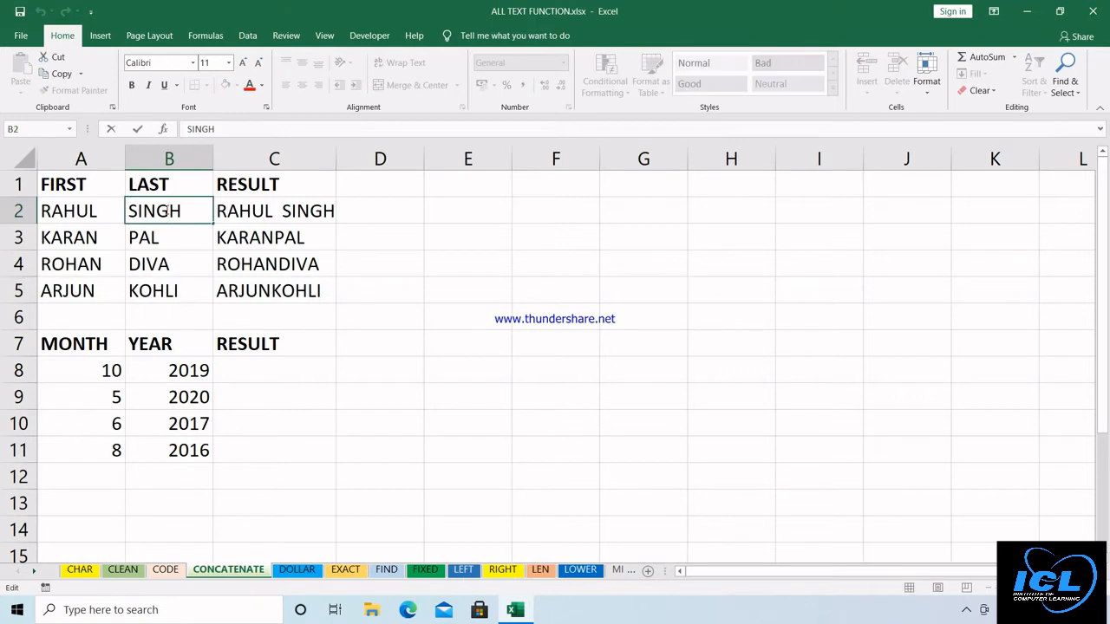
pyautogui.click(129, 212)
pyautogui.press('Return')
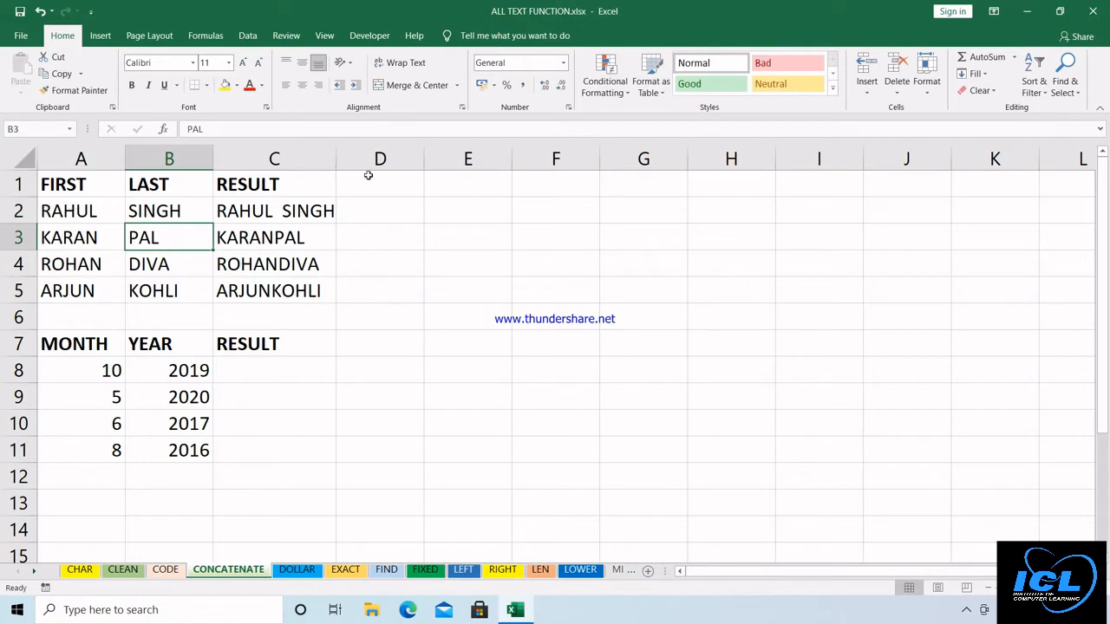
# Enter =CONCATENATE(A2," ",B2) in D2 to join the first and last names with a space between them
pyautogui.click(383, 204)
pyautogui.write('=')
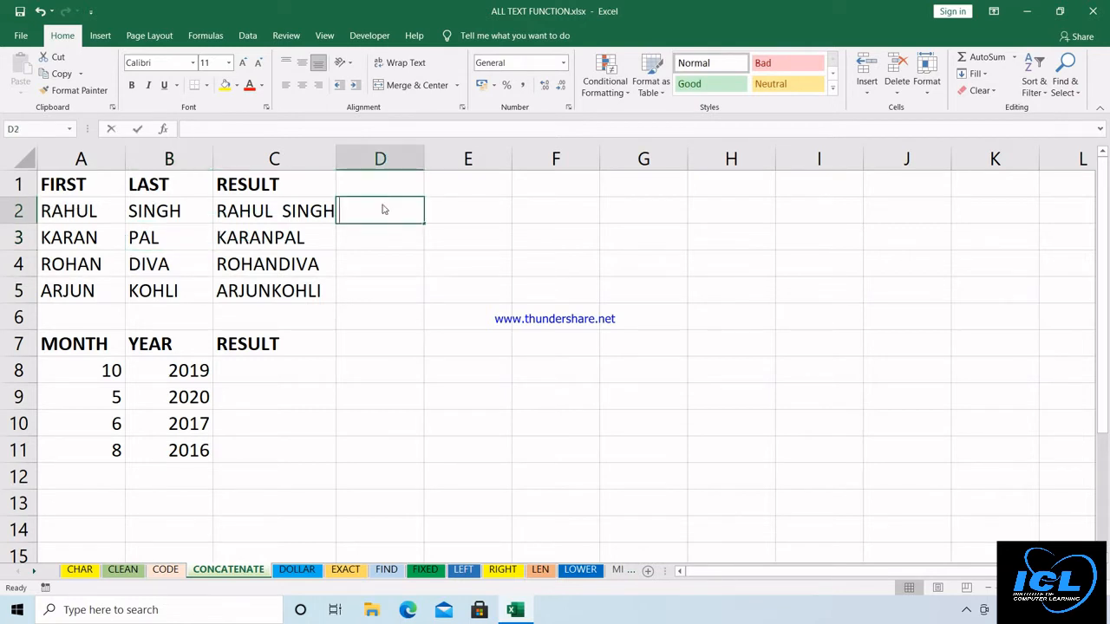
pyautogui.write('CON')
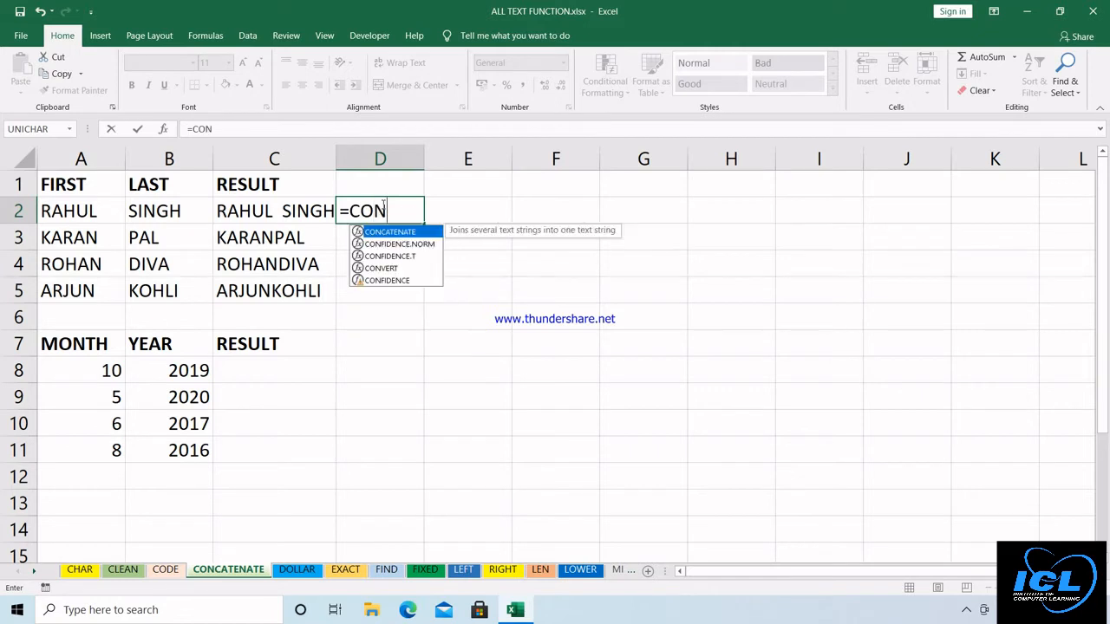
pyautogui.press('Tab')
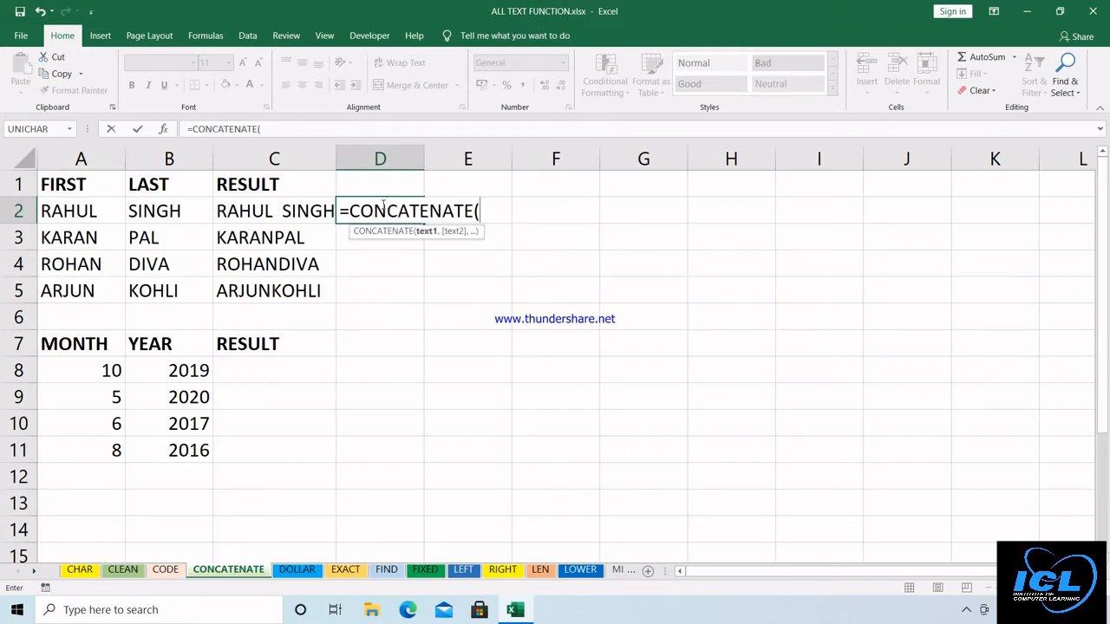
pyautogui.click(84, 211)
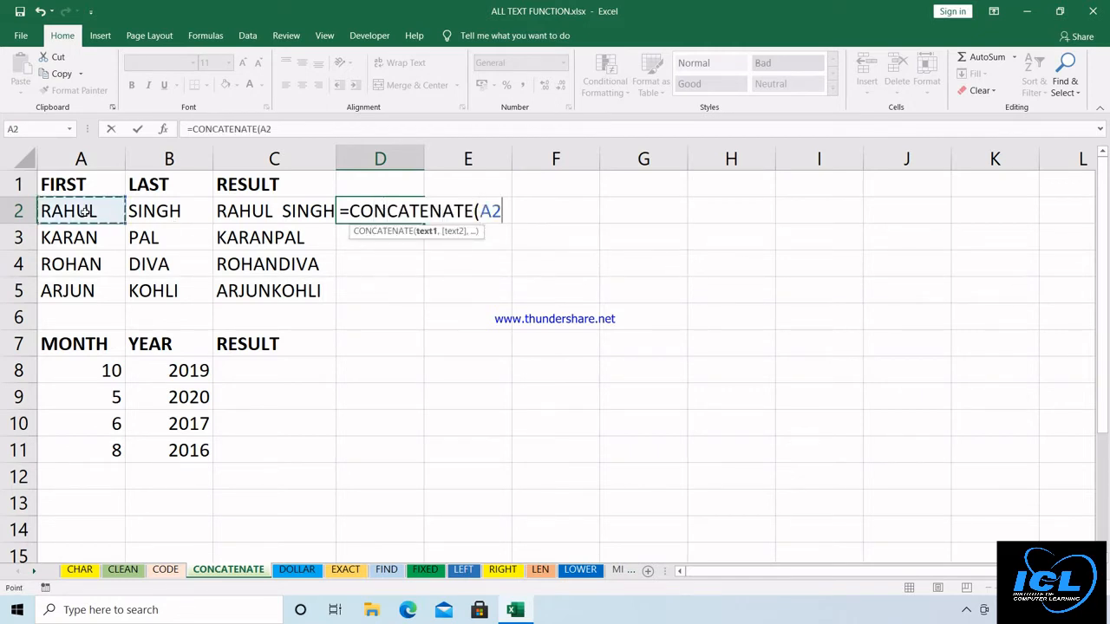
pyautogui.write(',')
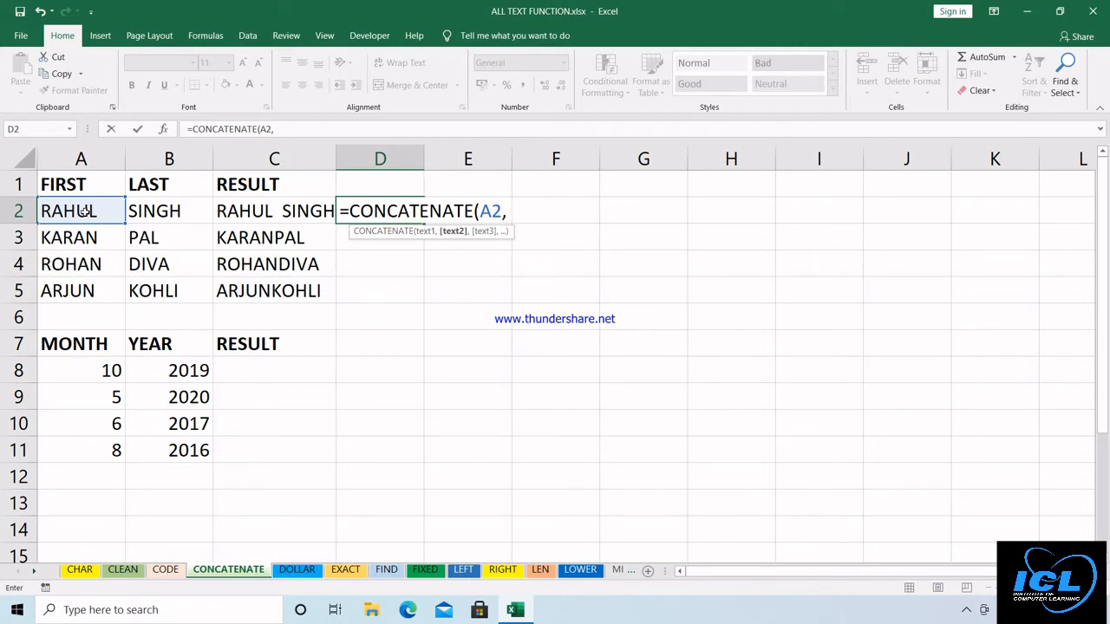
pyautogui.write('" ",')
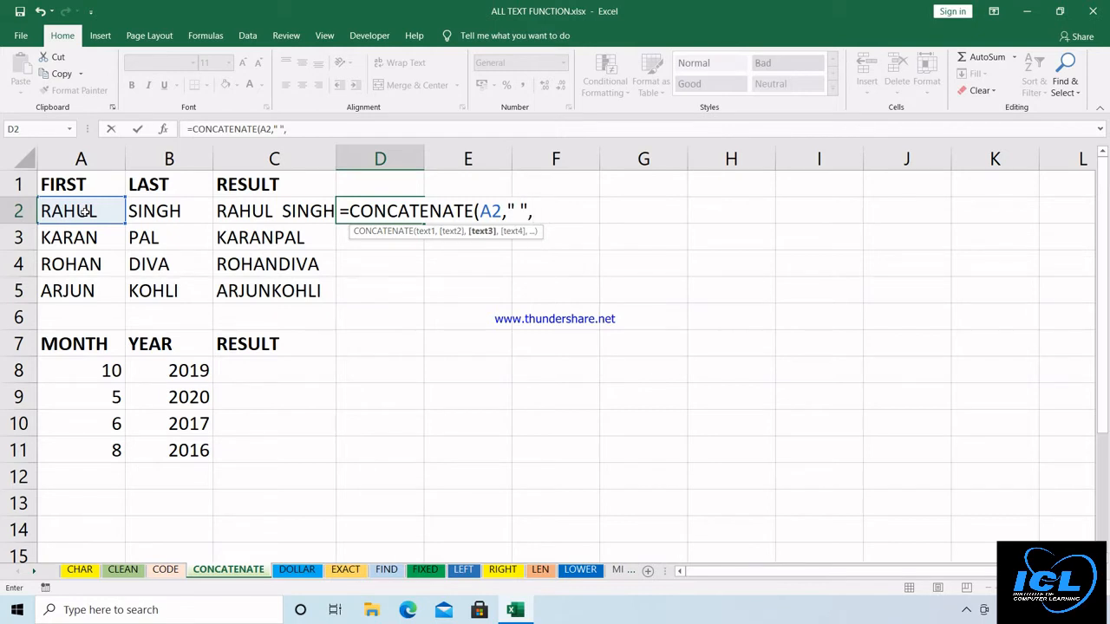
pyautogui.click(165, 211)
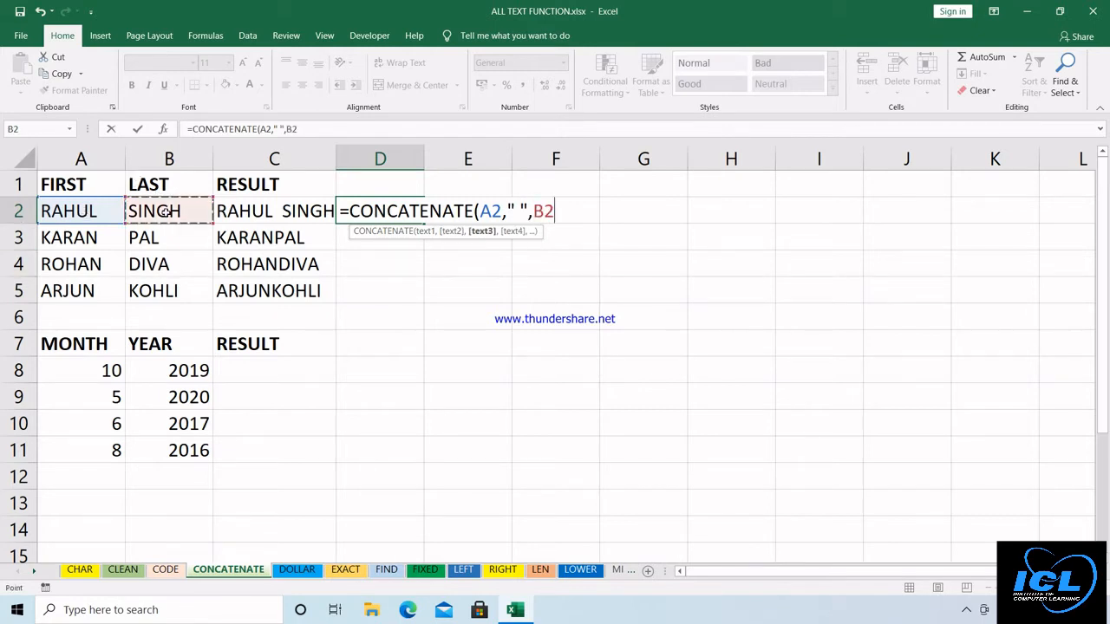
pyautogui.write(')')
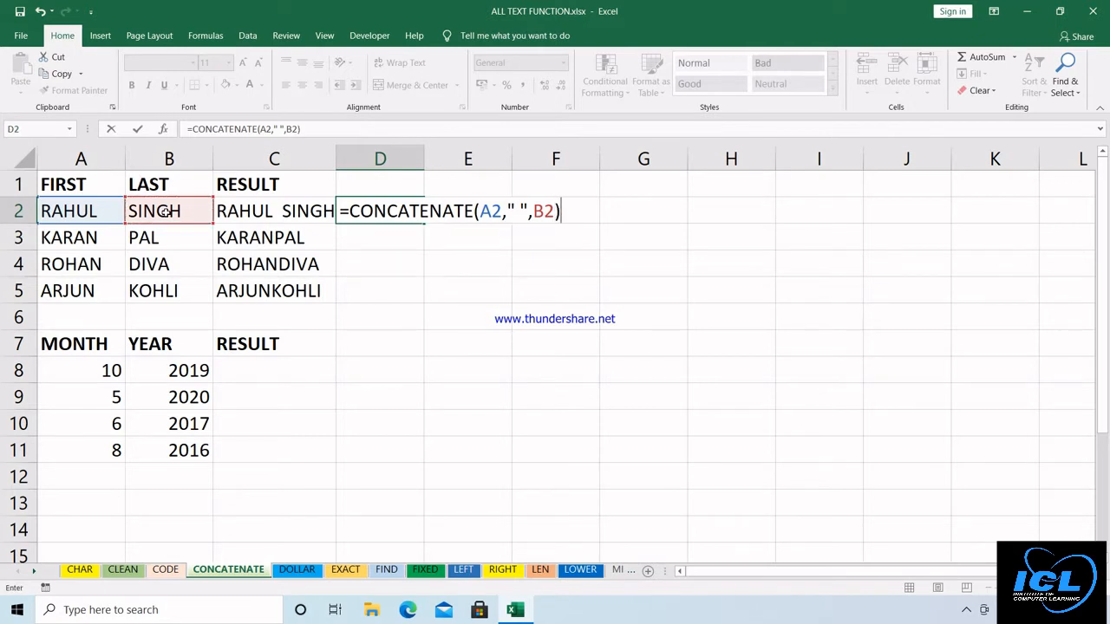
pyautogui.press('Return')
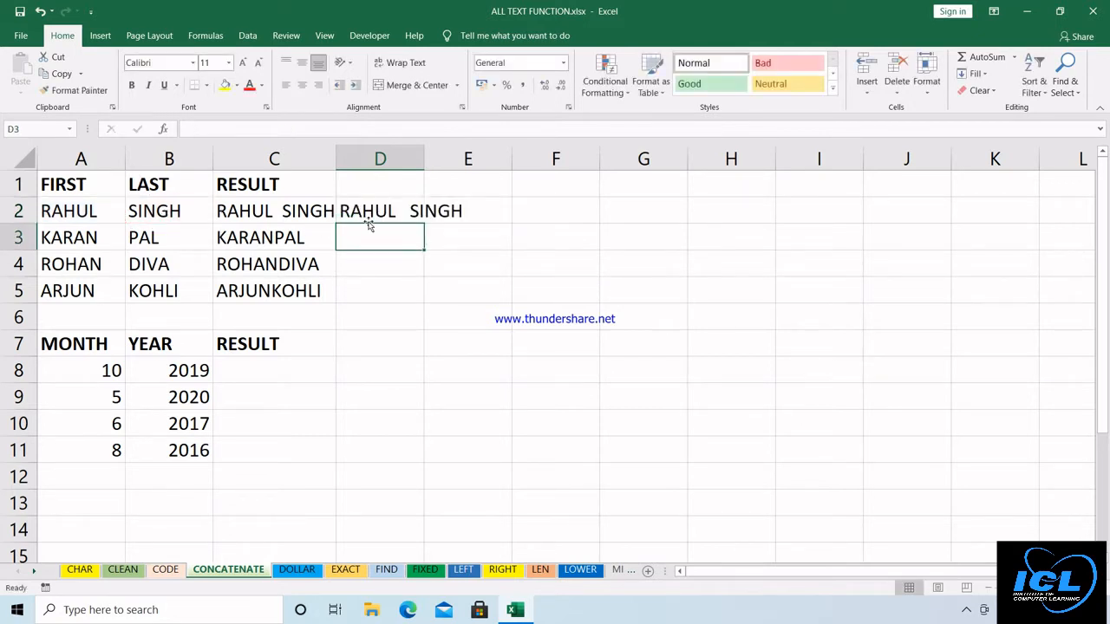
# Fill the D2 formula down to D5 and autofit column D to the joined names
pyautogui.click(386, 211)
pyautogui.doubleClick(424, 224)
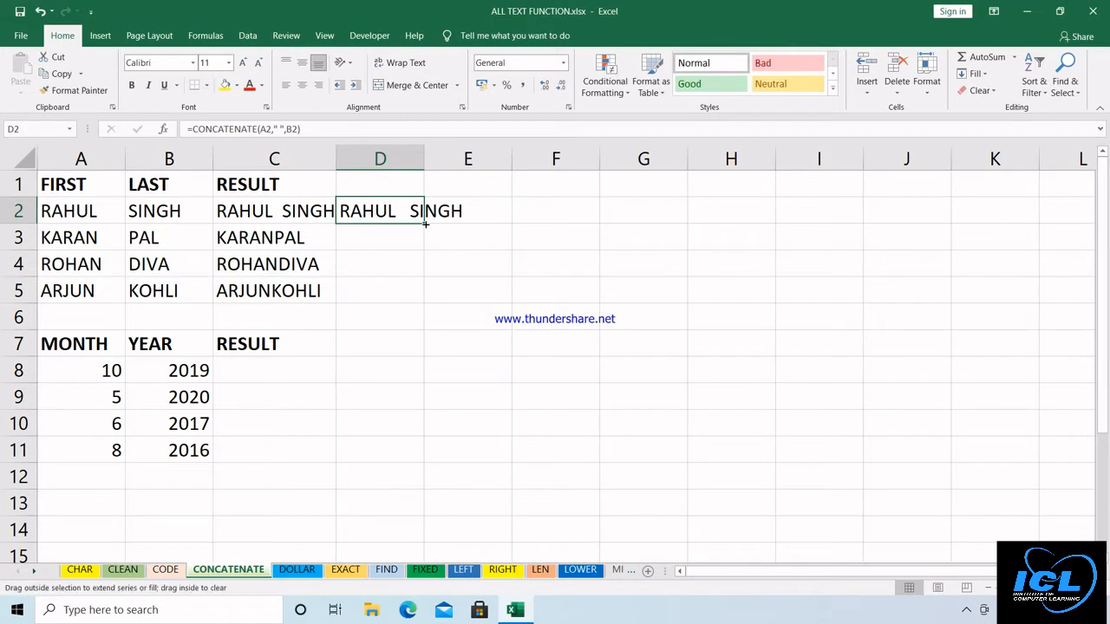
pyautogui.doubleClick(424, 159)
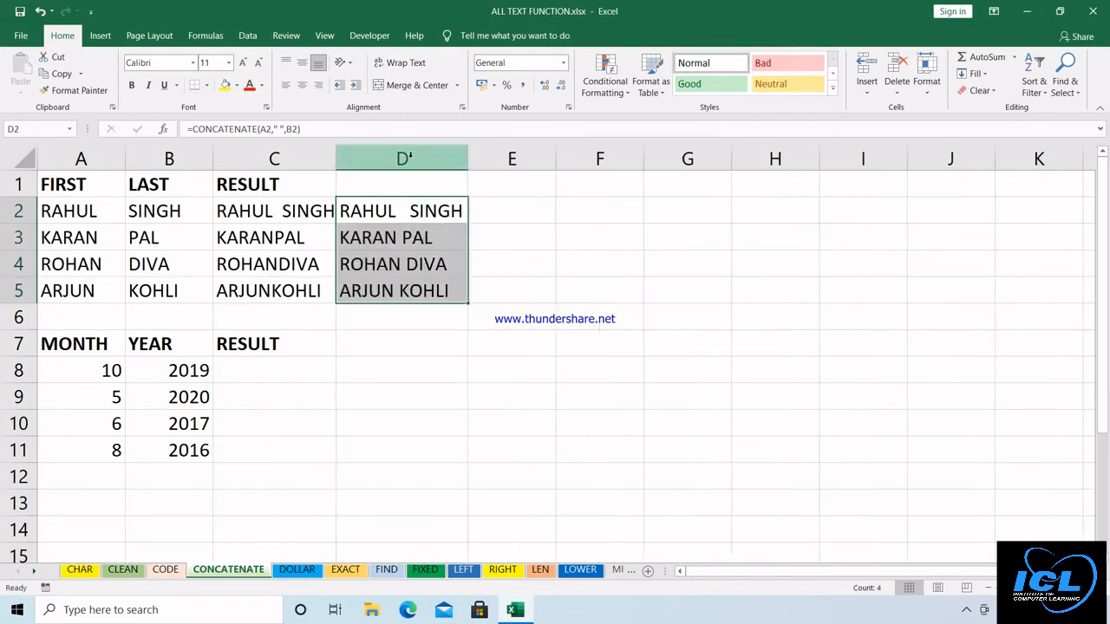
# Re-enter the first name in A2 and the last name in B2 without any extra spaces
pyautogui.click(74, 209)
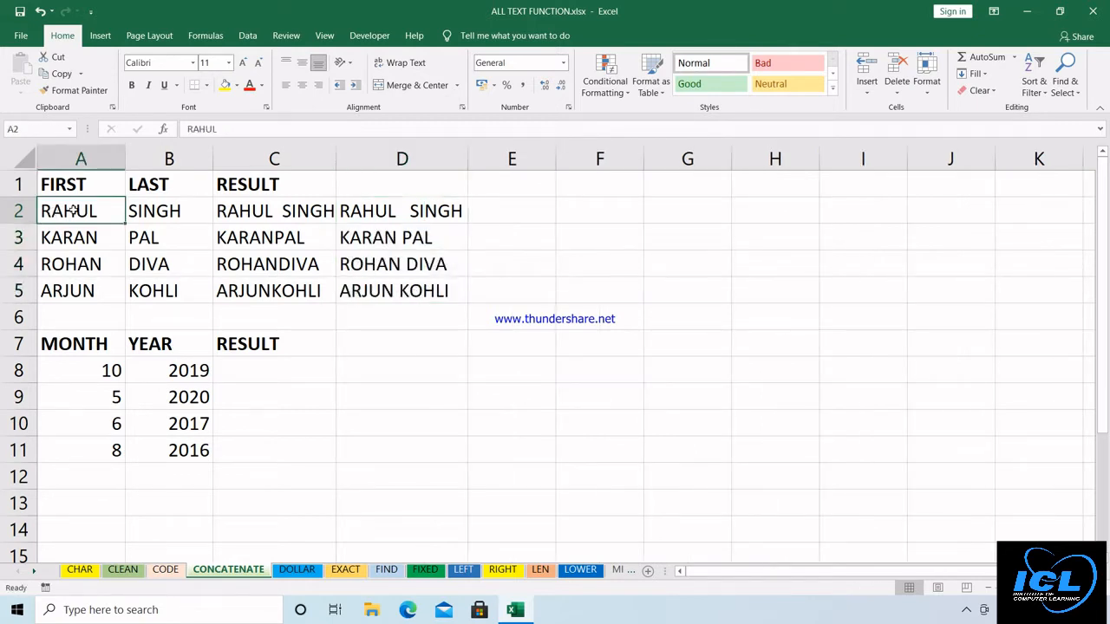
pyautogui.write('RAHUL')
pyautogui.press('Return')
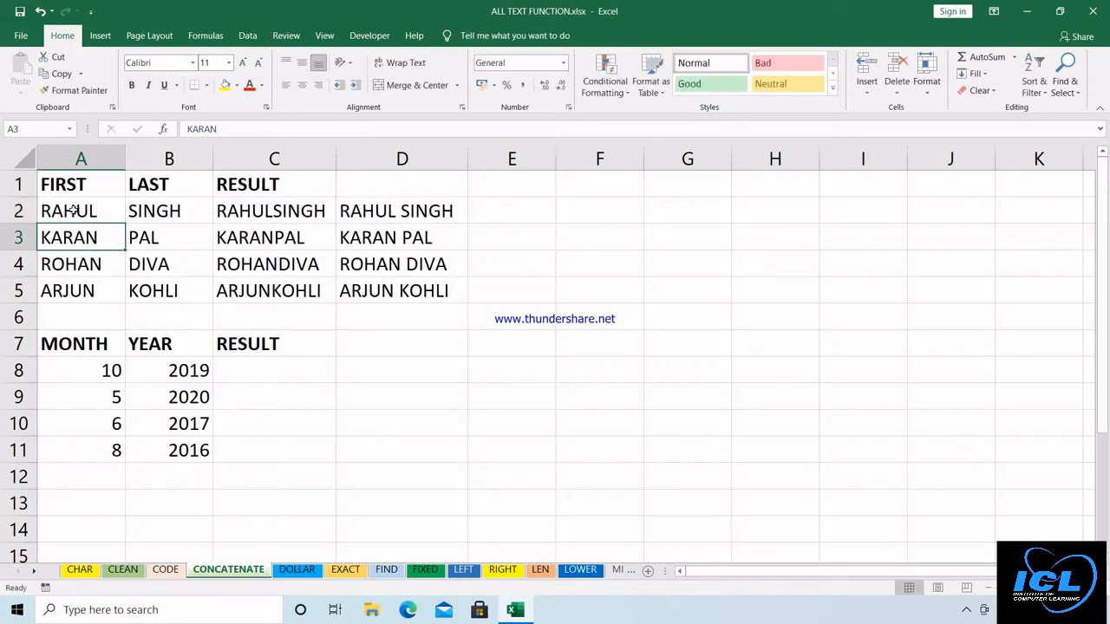
pyautogui.click(176, 212)
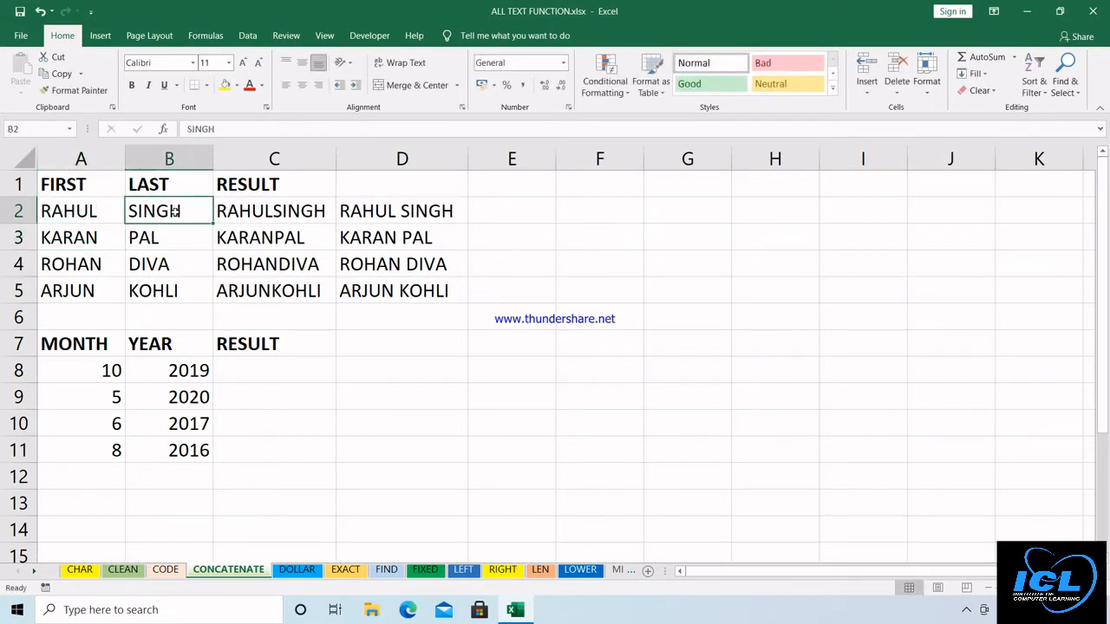
pyautogui.write('SINGH')
pyautogui.press('Return')
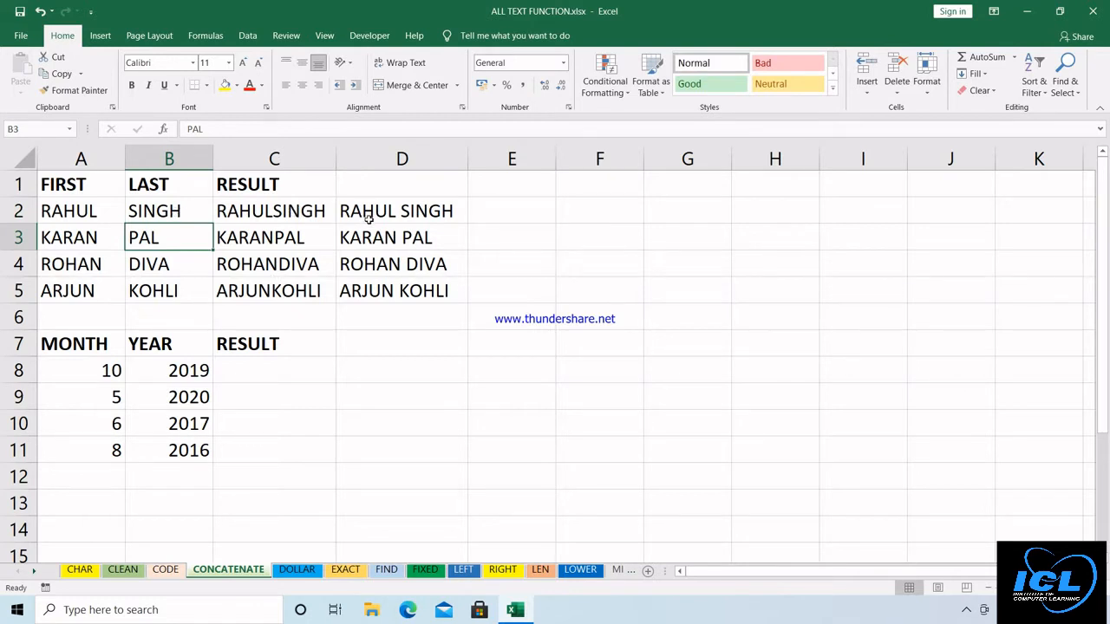
# Enter the heading RESULT in D1 above the space-separated names
pyautogui.click(391, 178)
pyautogui.write('RESU')
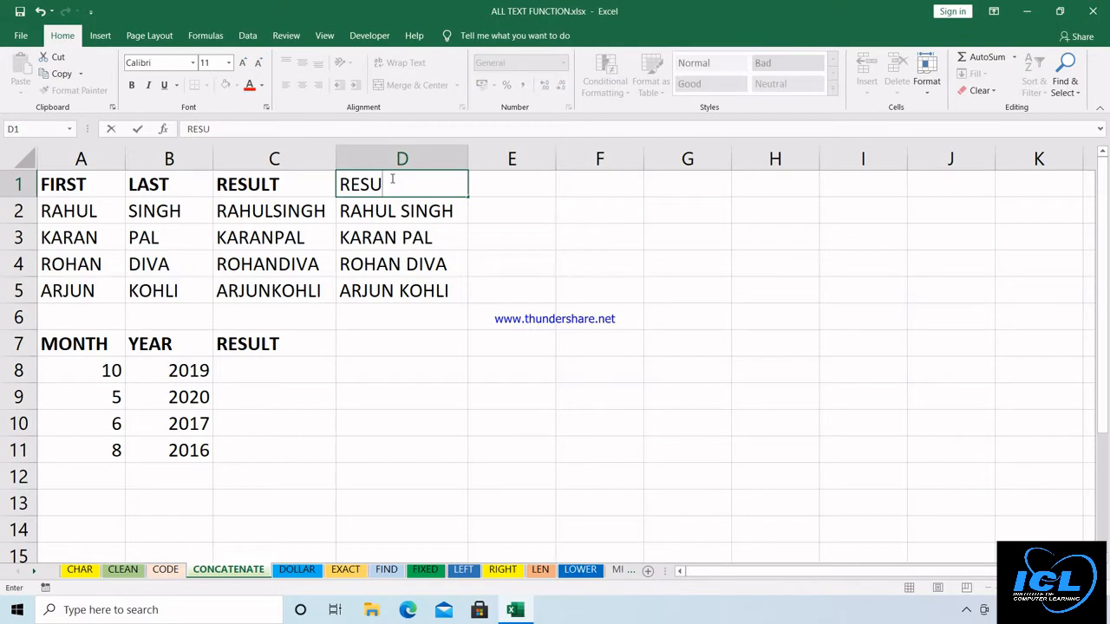
pyautogui.write('LT')
pyautogui.press('Return')
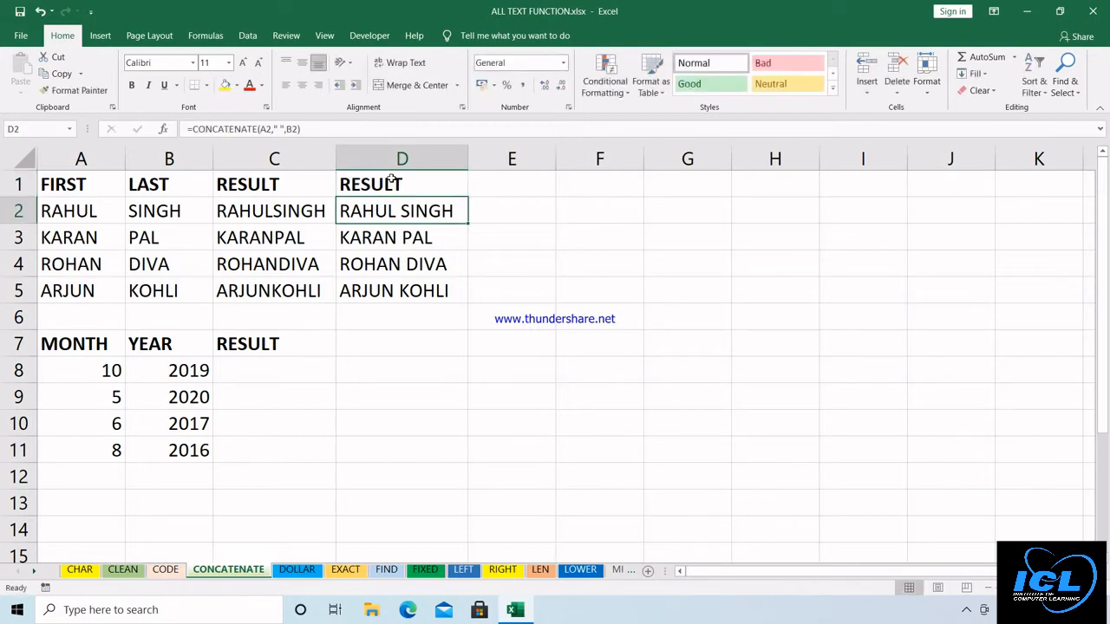
# Enter =CONCATENATE(A8,"&",B8) in C8 to join month and year, and fill the formula down to C11
pyautogui.click(265, 373)
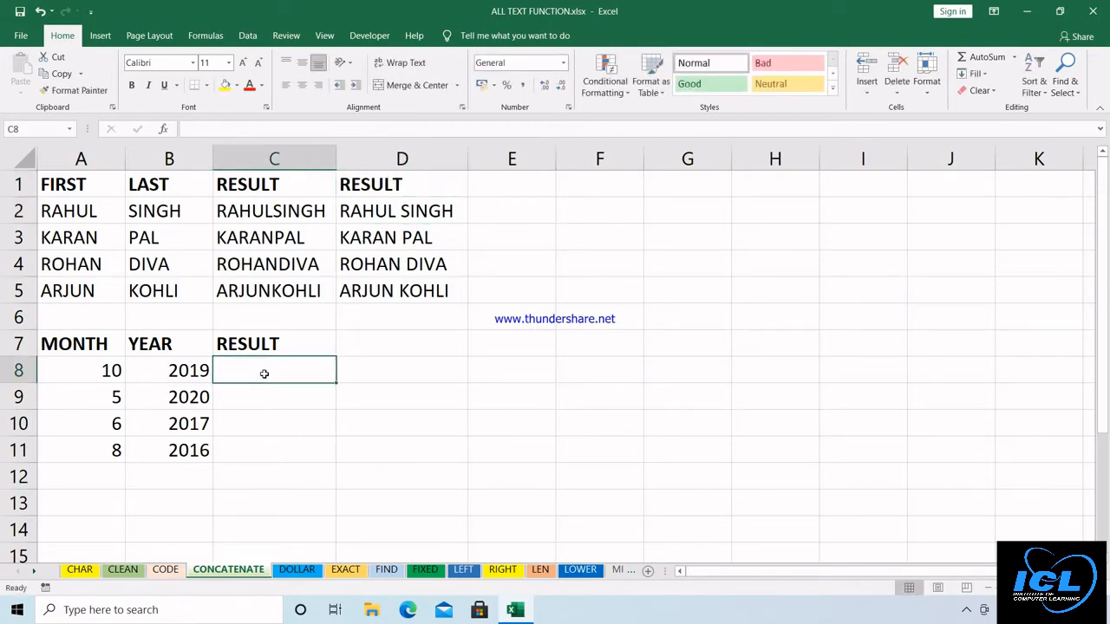
pyautogui.write('=')
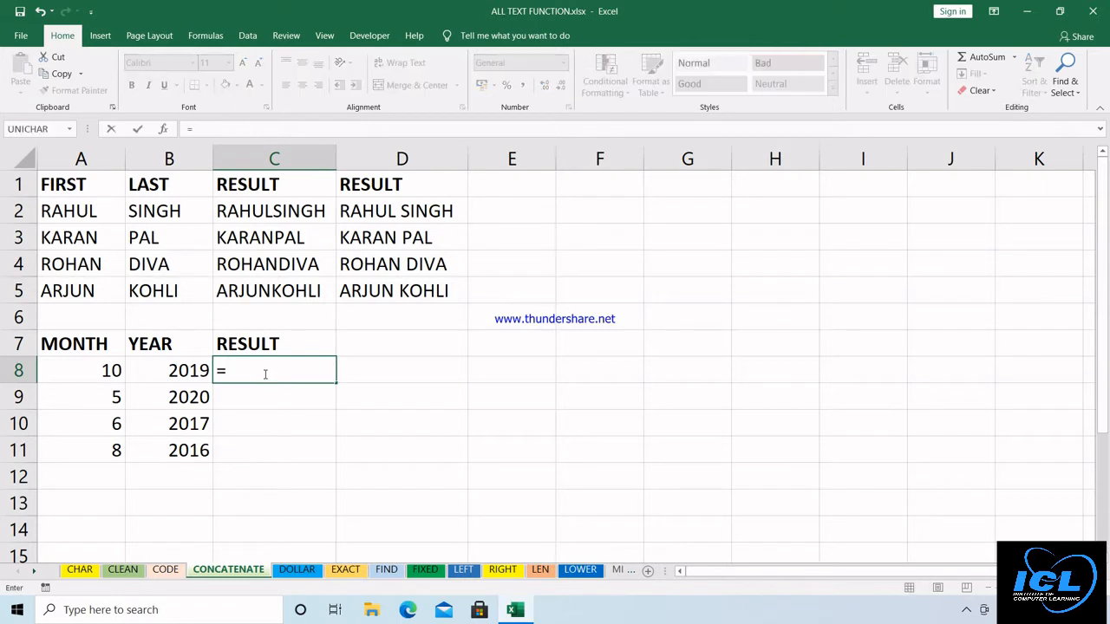
pyautogui.write('CO')
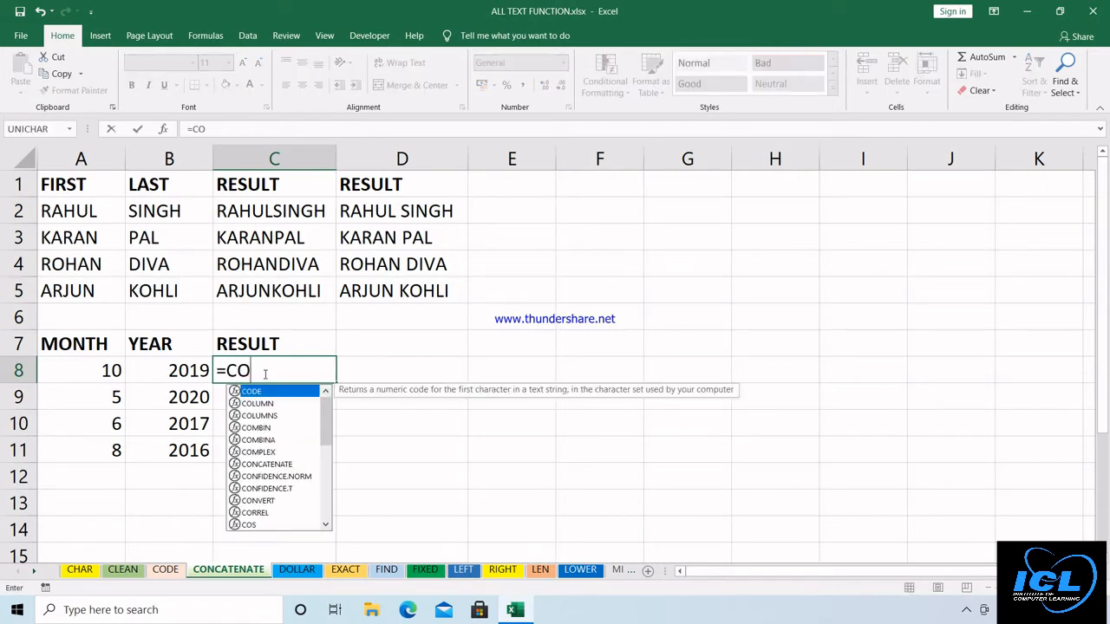
pyautogui.write('N')
pyautogui.press('Tab')
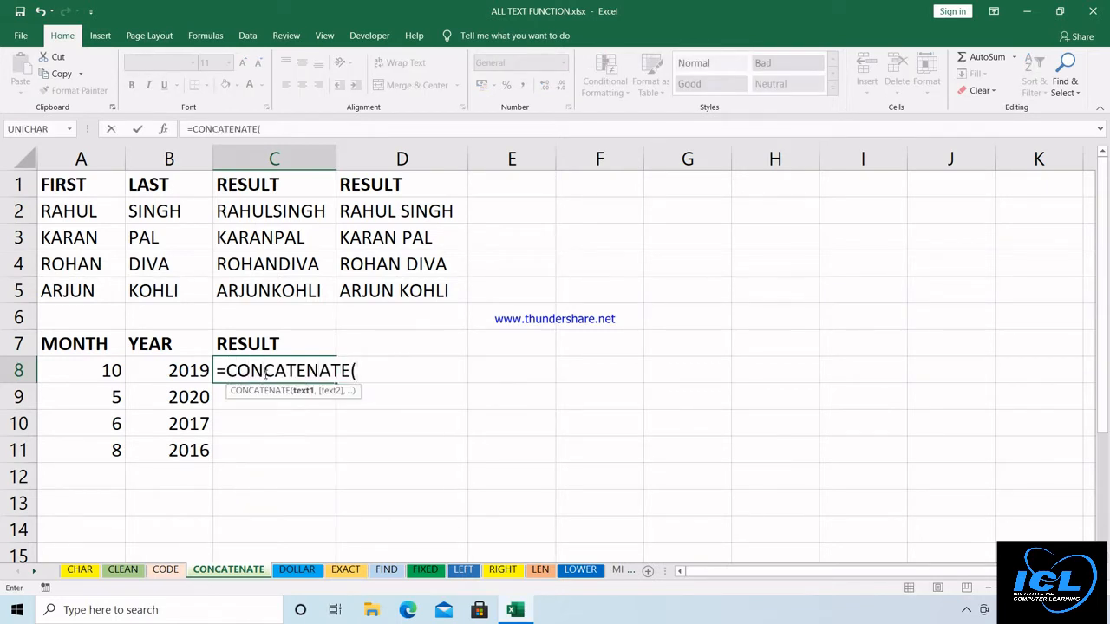
pyautogui.click(79, 371)
pyautogui.write(',')
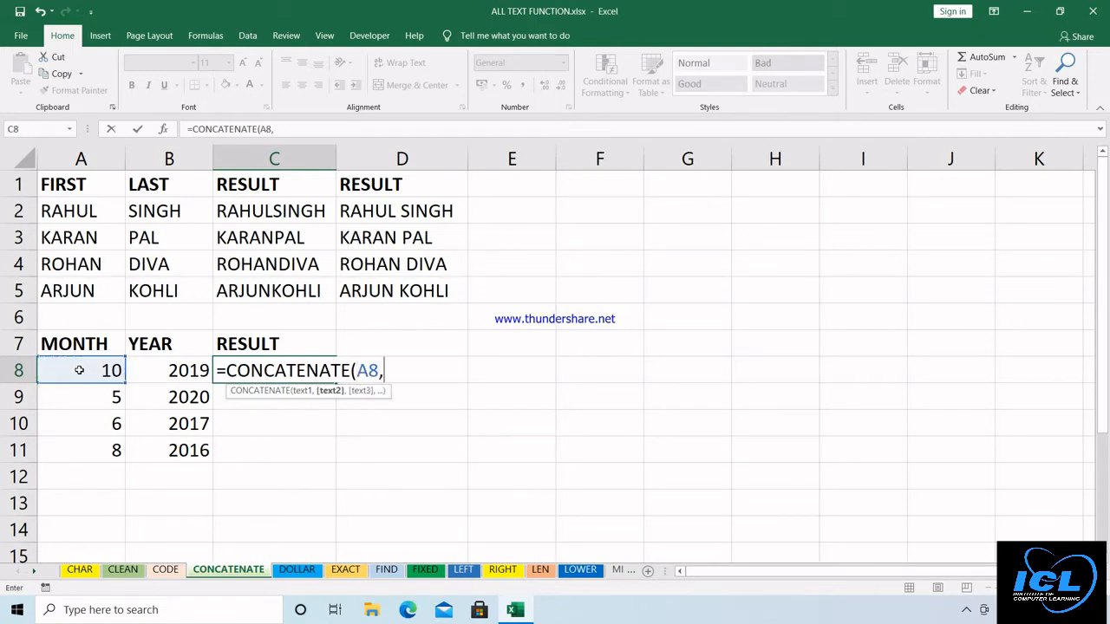
pyautogui.write('"&",')
pyautogui.click(149, 373)
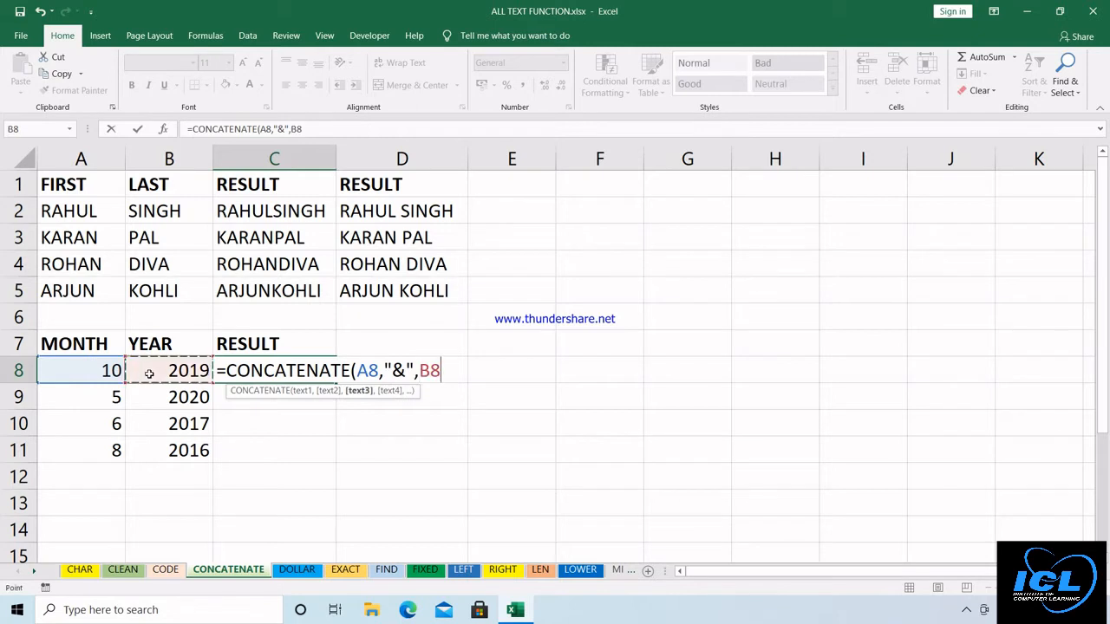
pyautogui.write(')')
pyautogui.press('Return')
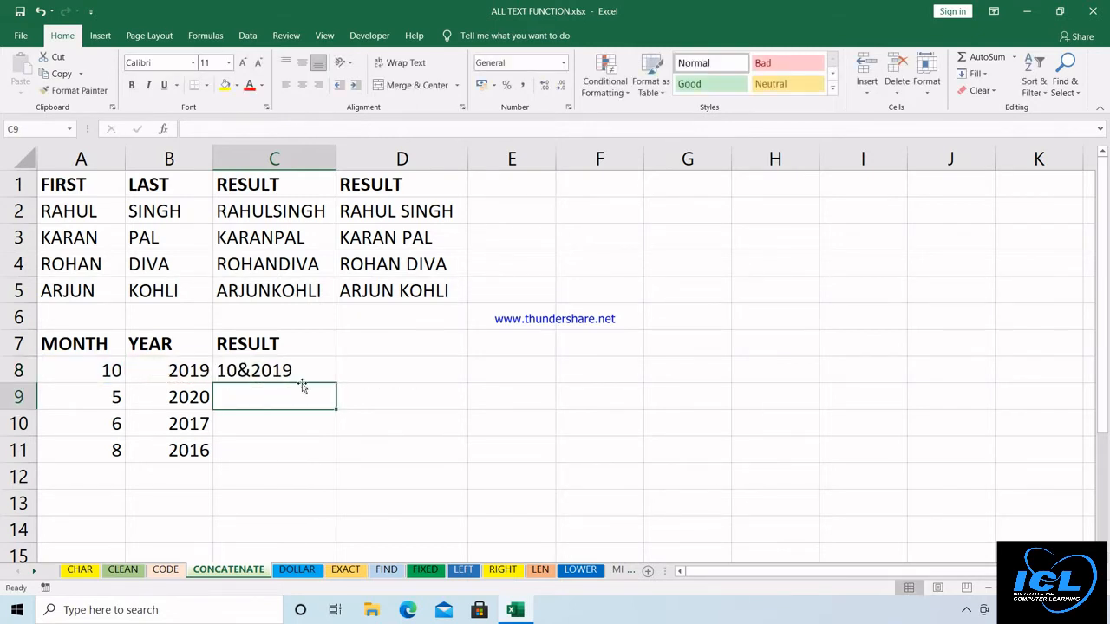
pyautogui.click(307, 371)
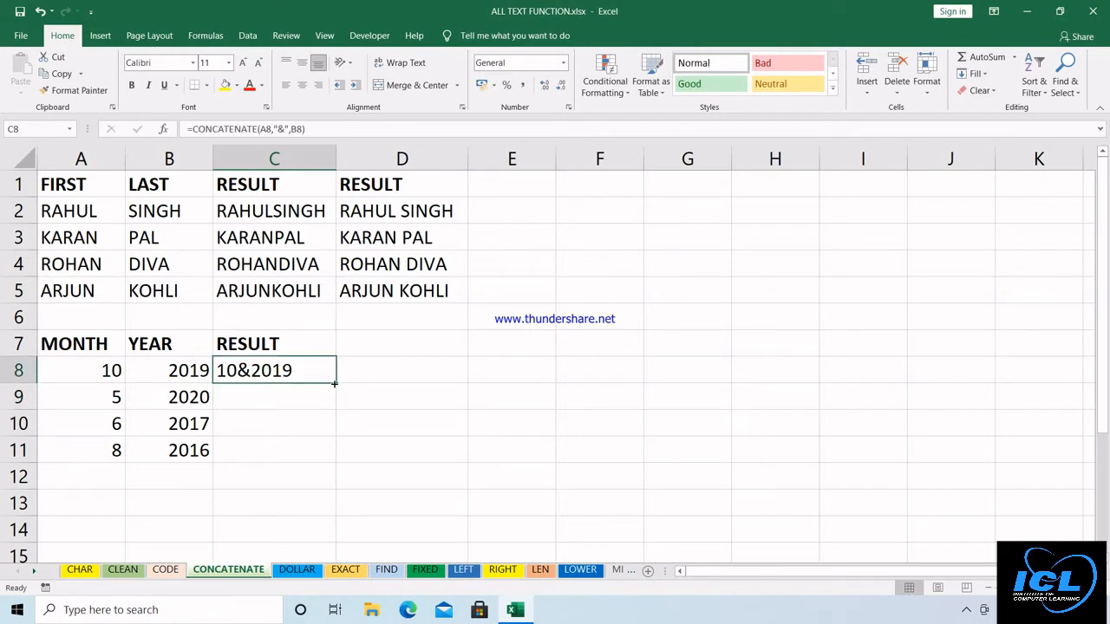
pyautogui.doubleClick(335, 384)
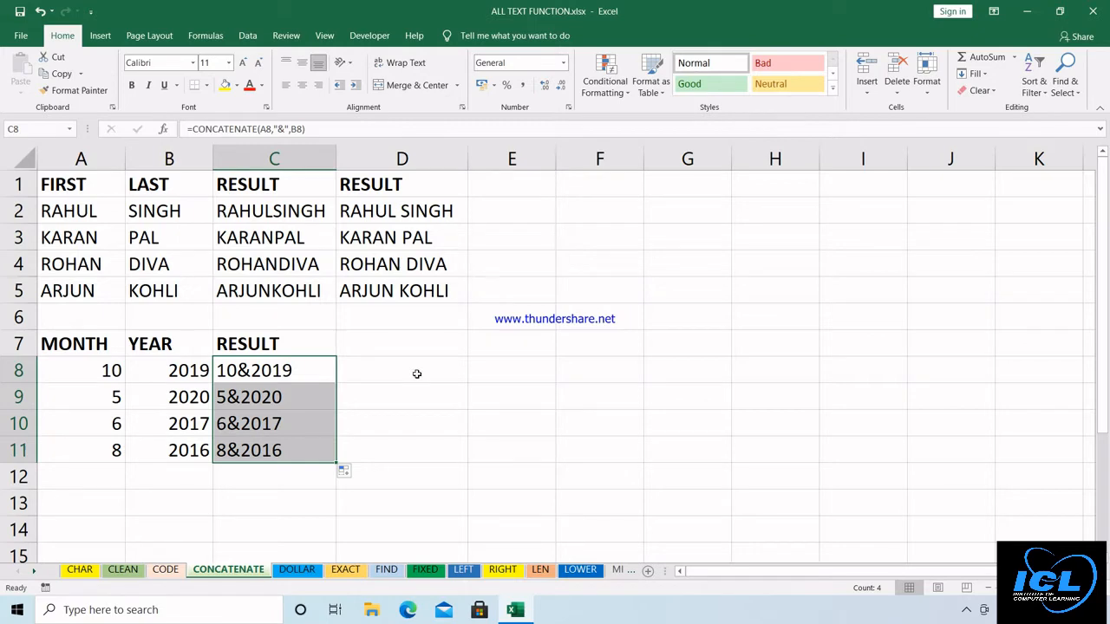
# On the DOLLAR sheet, enter =DOLLAR(A2,2) in B2 and fill the formula down to B11
pyautogui.click(298, 570)
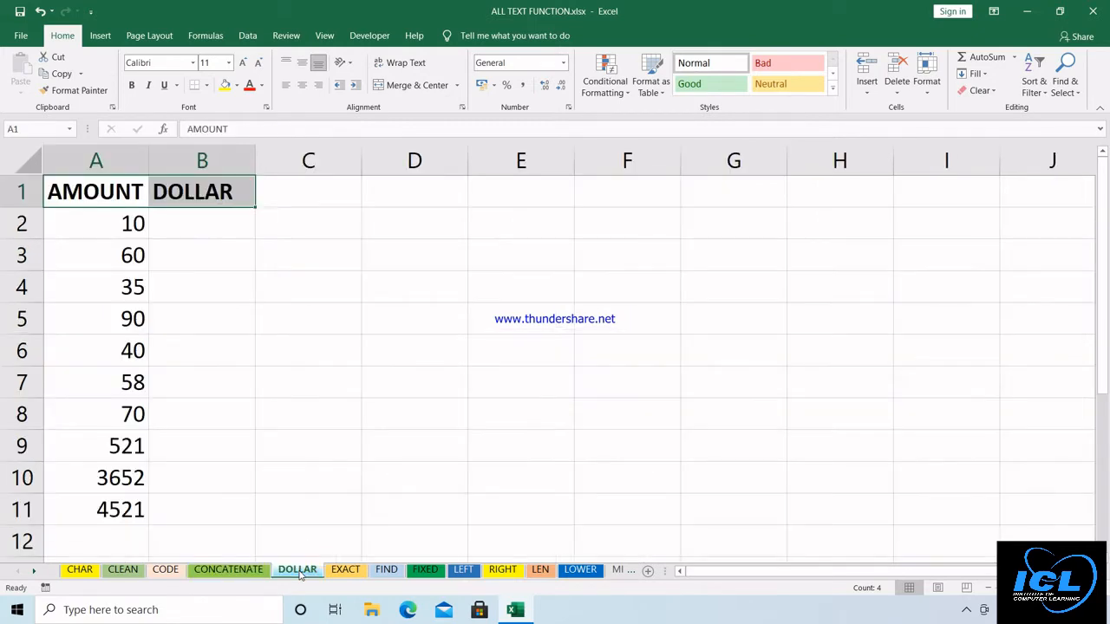
pyautogui.click(211, 218)
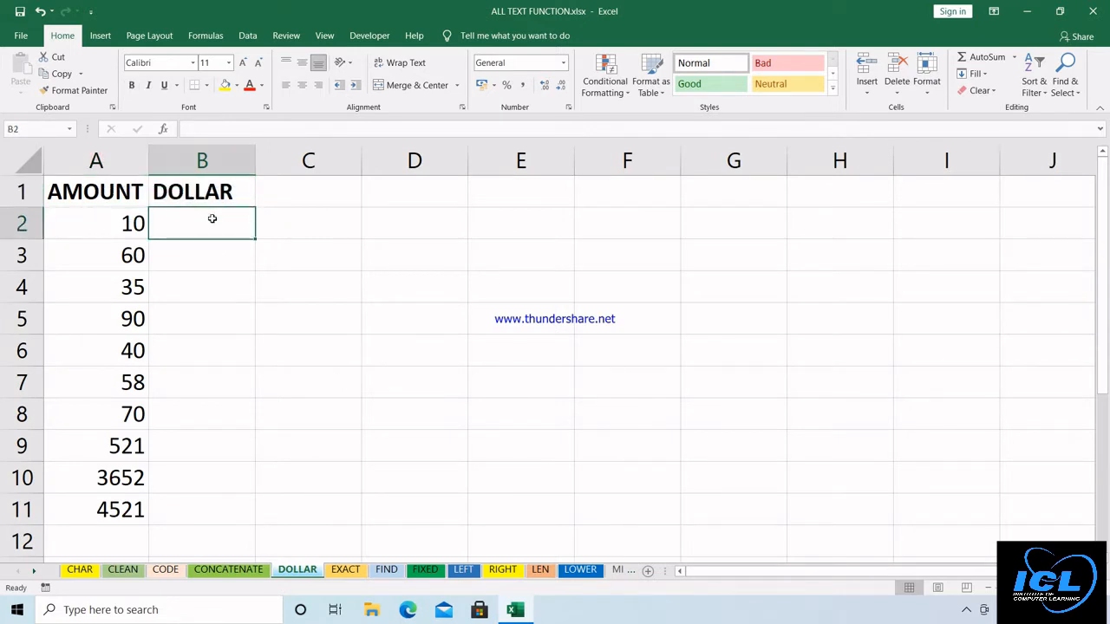
pyautogui.write('=DOL')
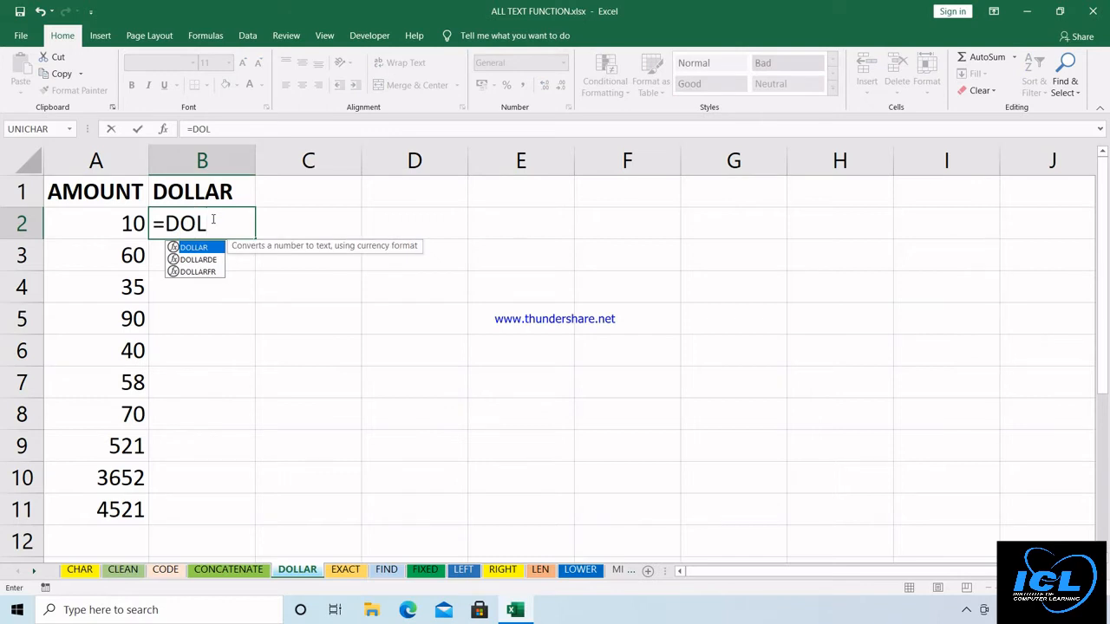
pyautogui.press('Tab')
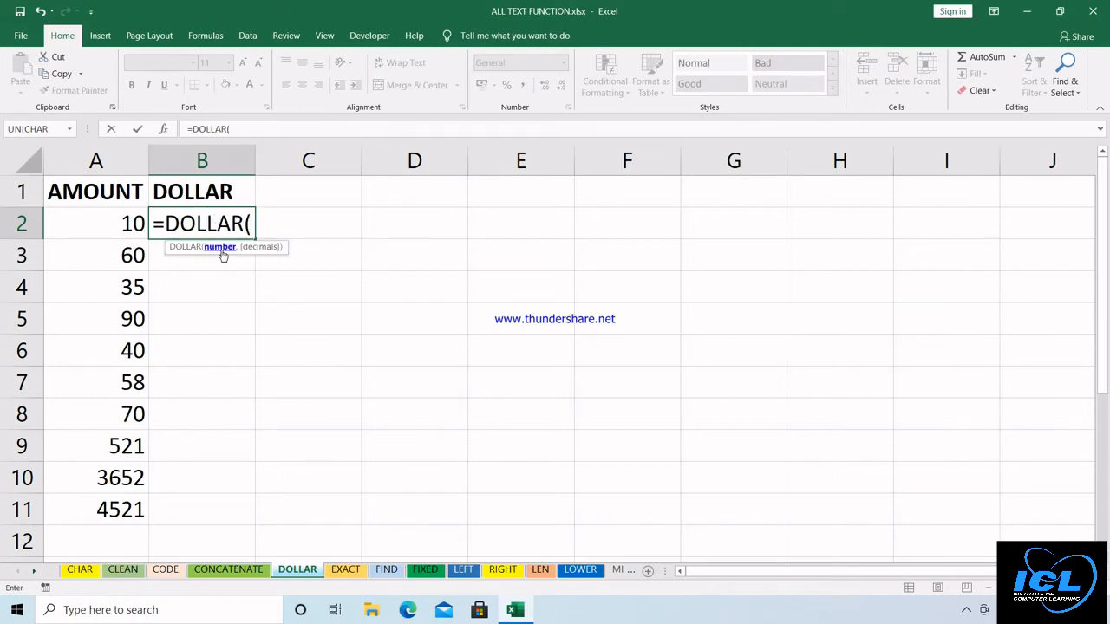
pyautogui.click(96, 226)
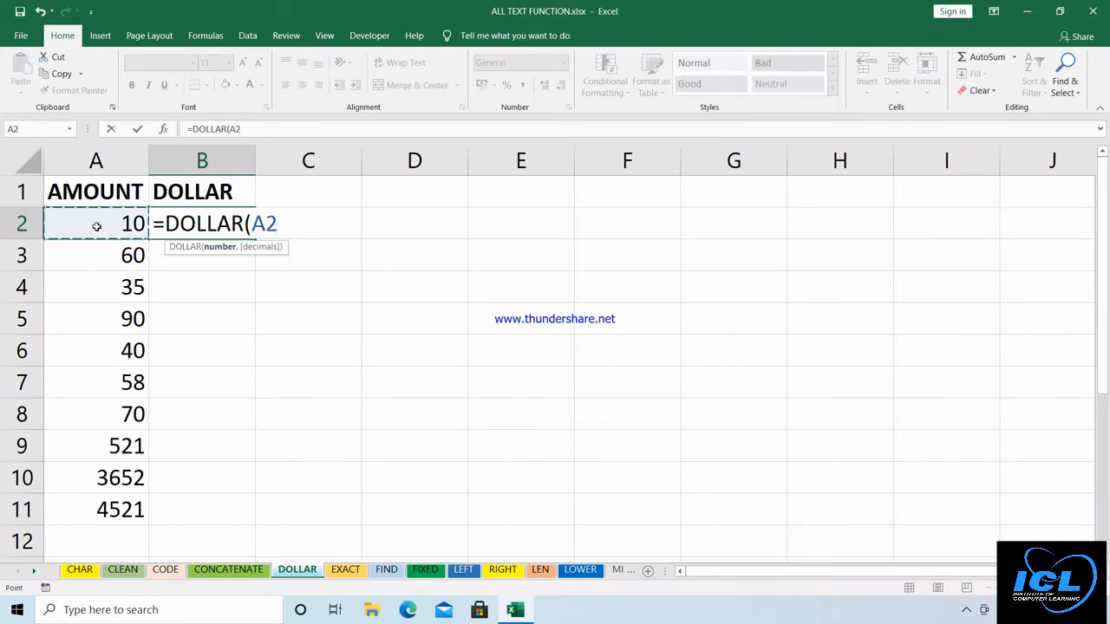
pyautogui.write(',2')
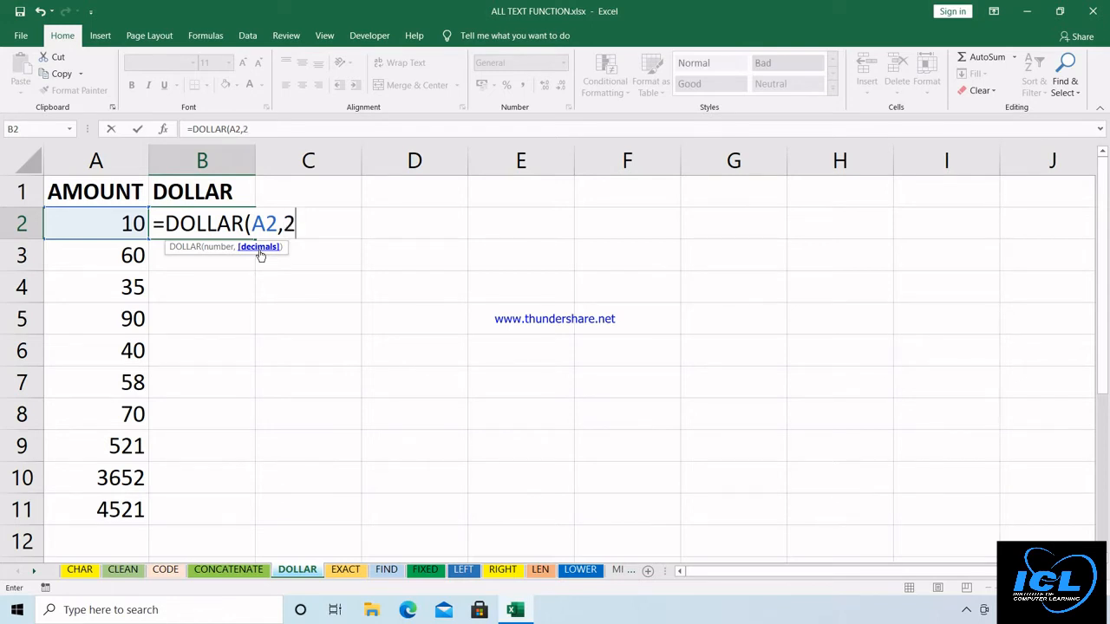
pyautogui.write(')')
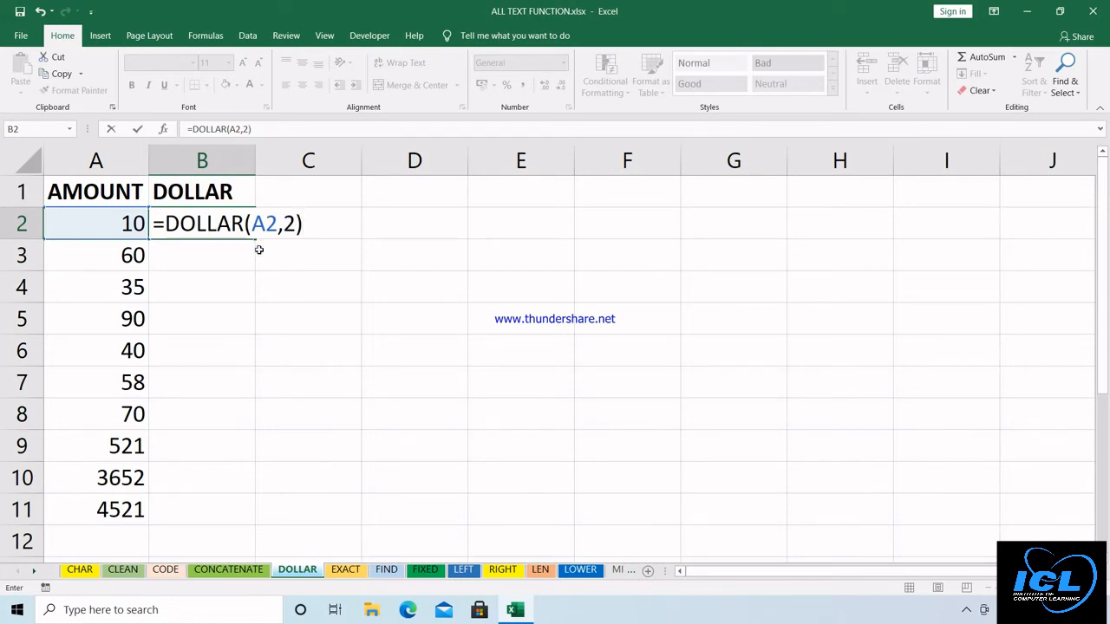
pyautogui.press('Return')
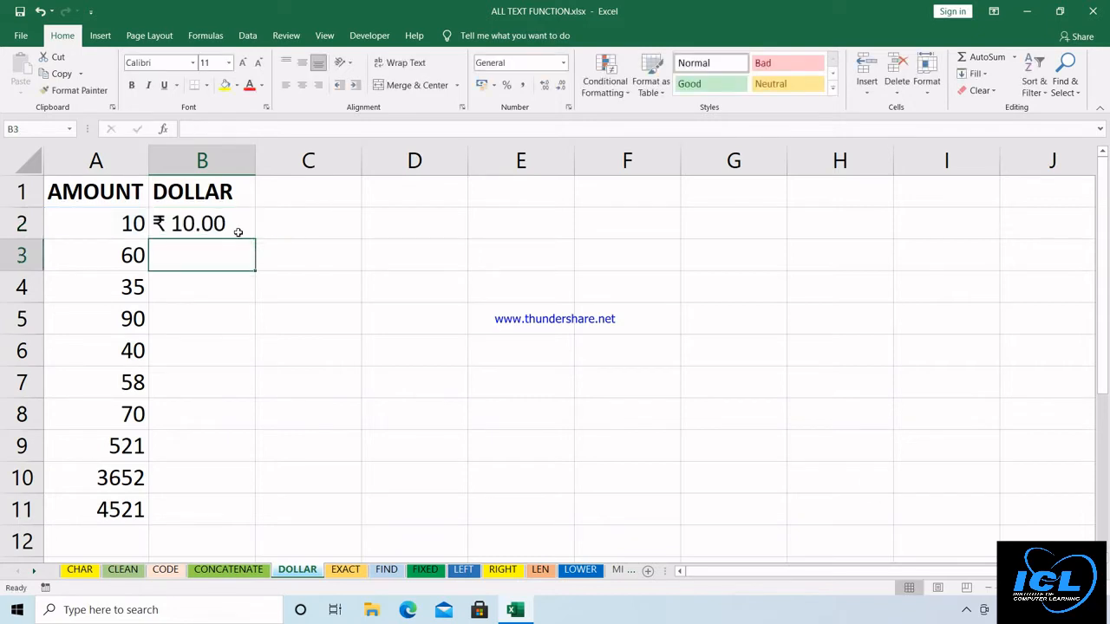
pyautogui.click(239, 229)
pyautogui.moveTo(255, 242); pyautogui.dragTo(236, 535)
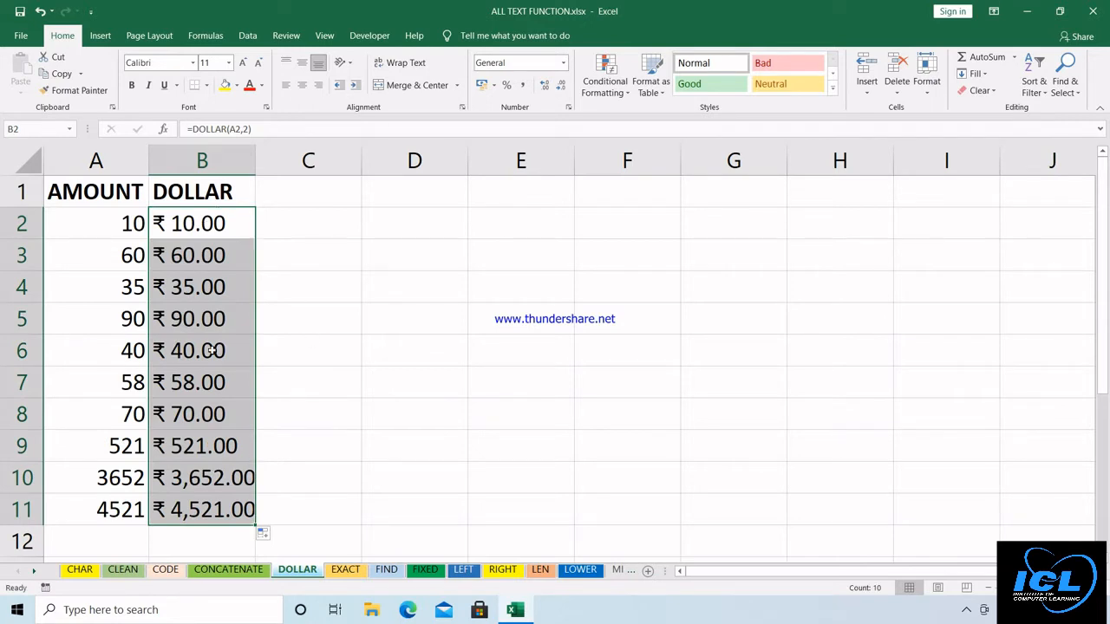
# Format the DOLLAR results in B2:B11 as Currency with the $ English (Belize) symbol
pyautogui.click(564, 63)
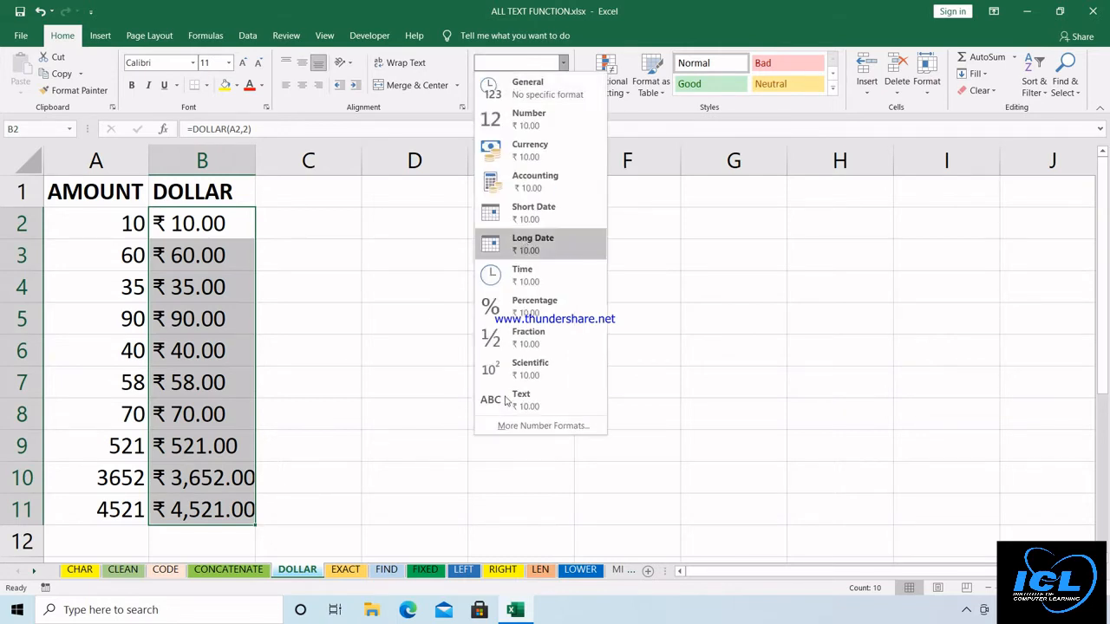
pyautogui.click(534, 432)
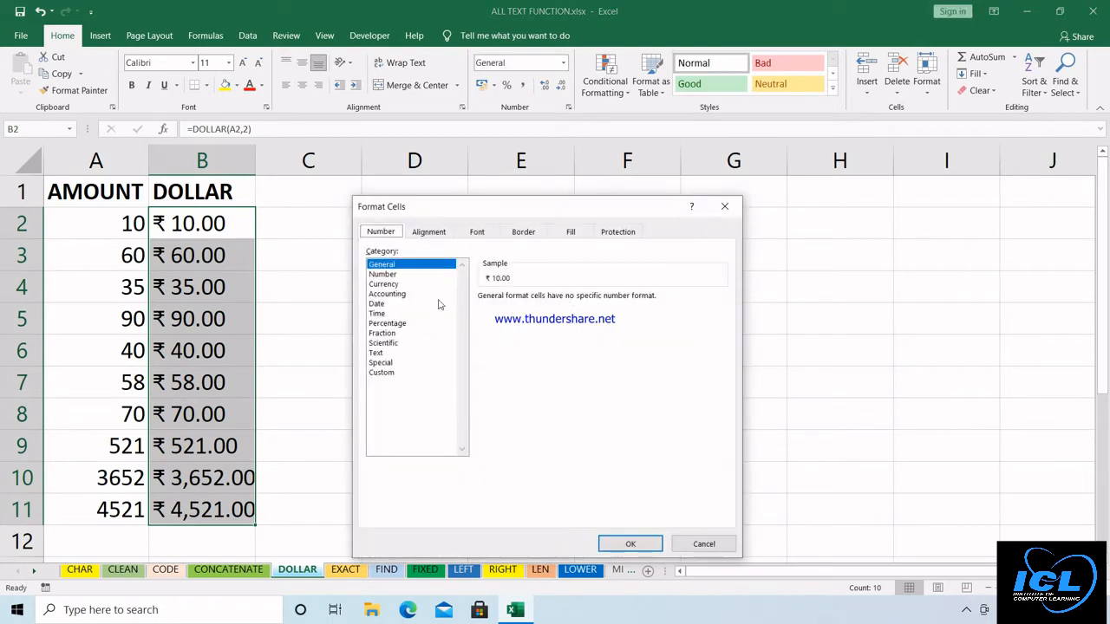
pyautogui.click(388, 296)
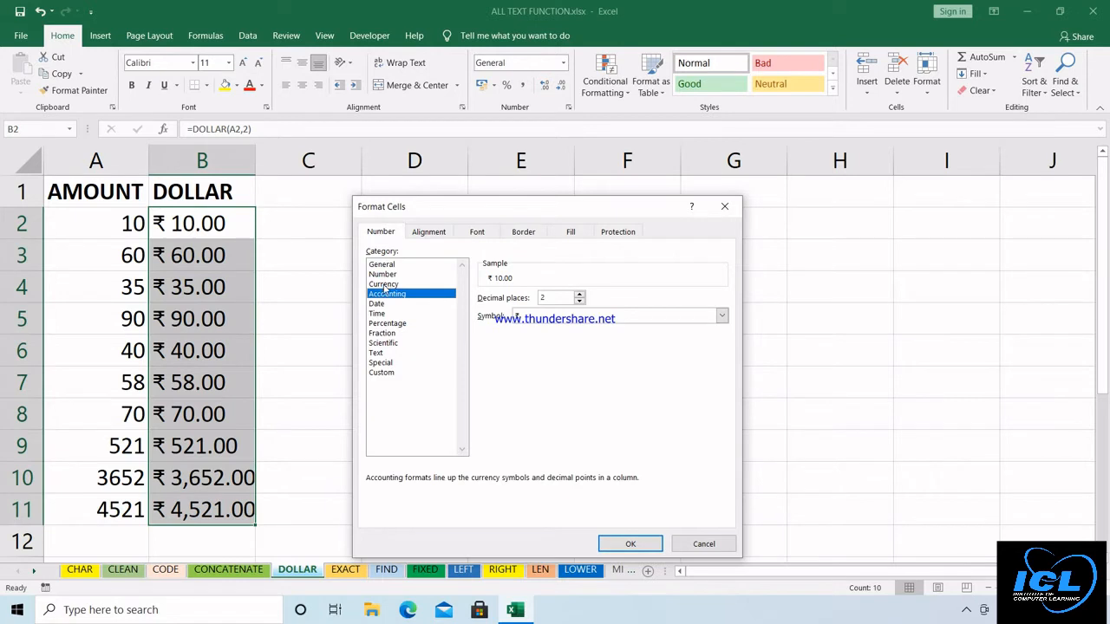
pyautogui.click(387, 285)
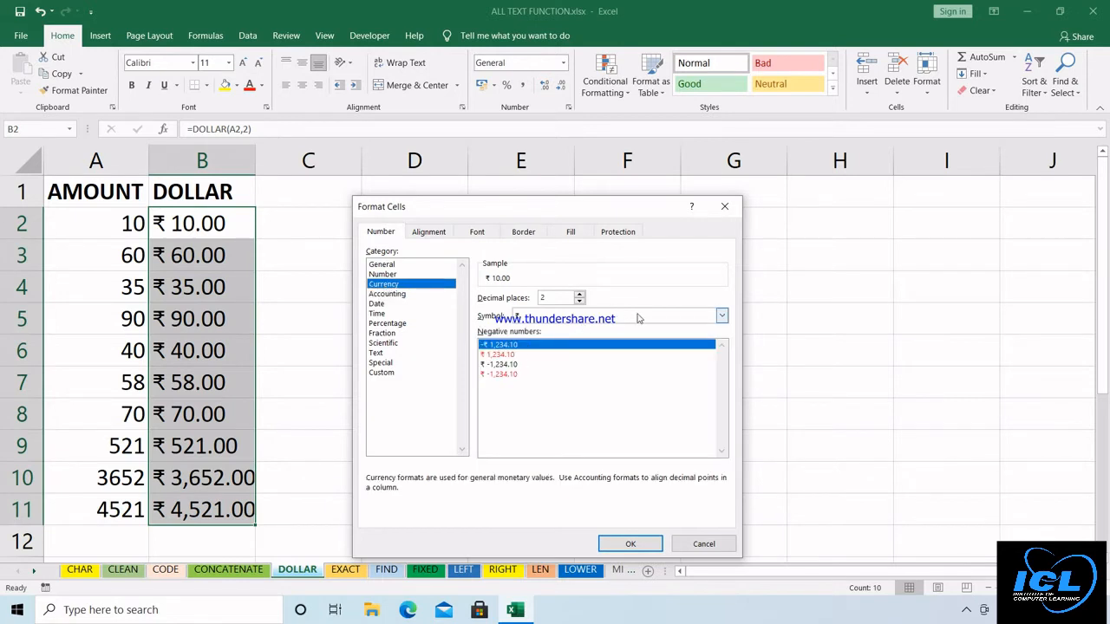
pyautogui.click(719, 317)
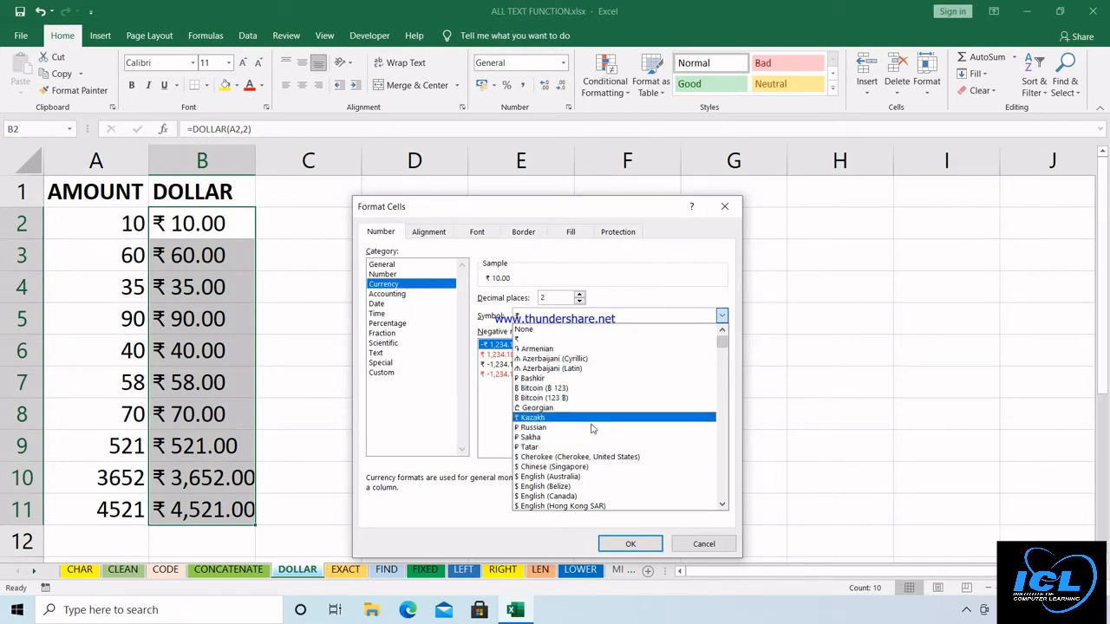
pyautogui.click(587, 487)
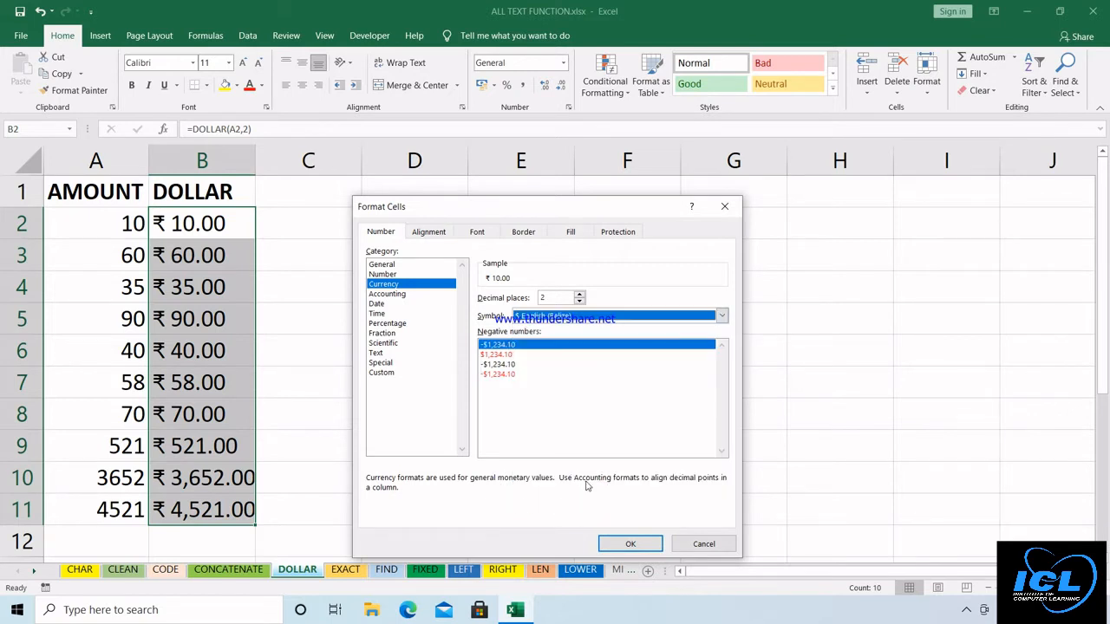
pyautogui.click(630, 543)
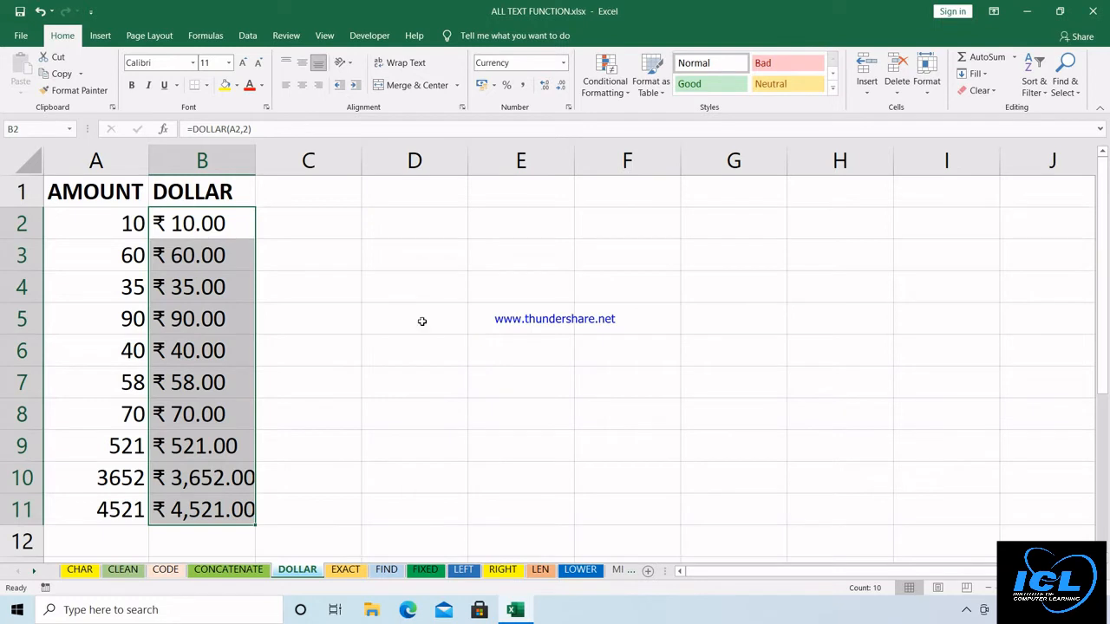
pyautogui.click(221, 227)
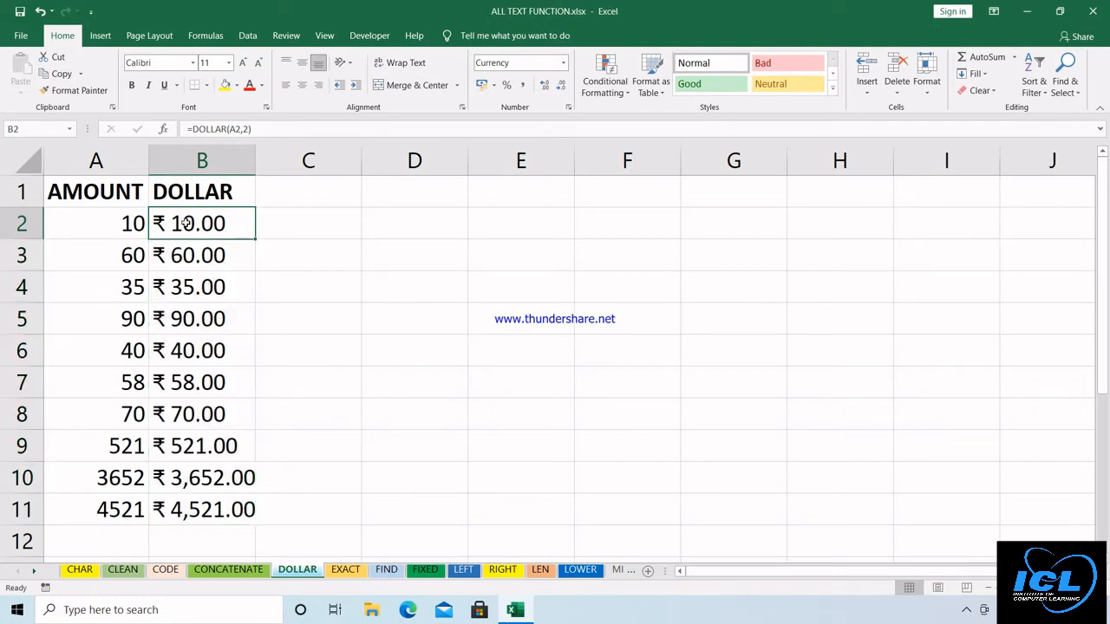
# Enter =DOLLAR(B2,2) in C2 to convert the adjacent result with two decimals
pyautogui.click(303, 224)
pyautogui.write('=DOLLAR(')
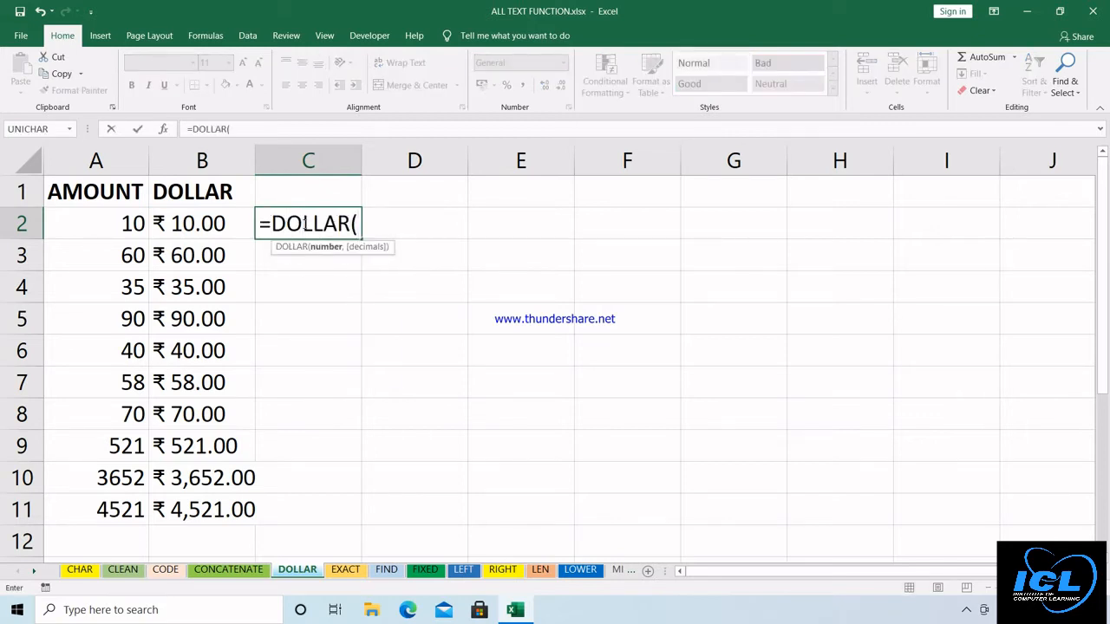
pyautogui.click(196, 233)
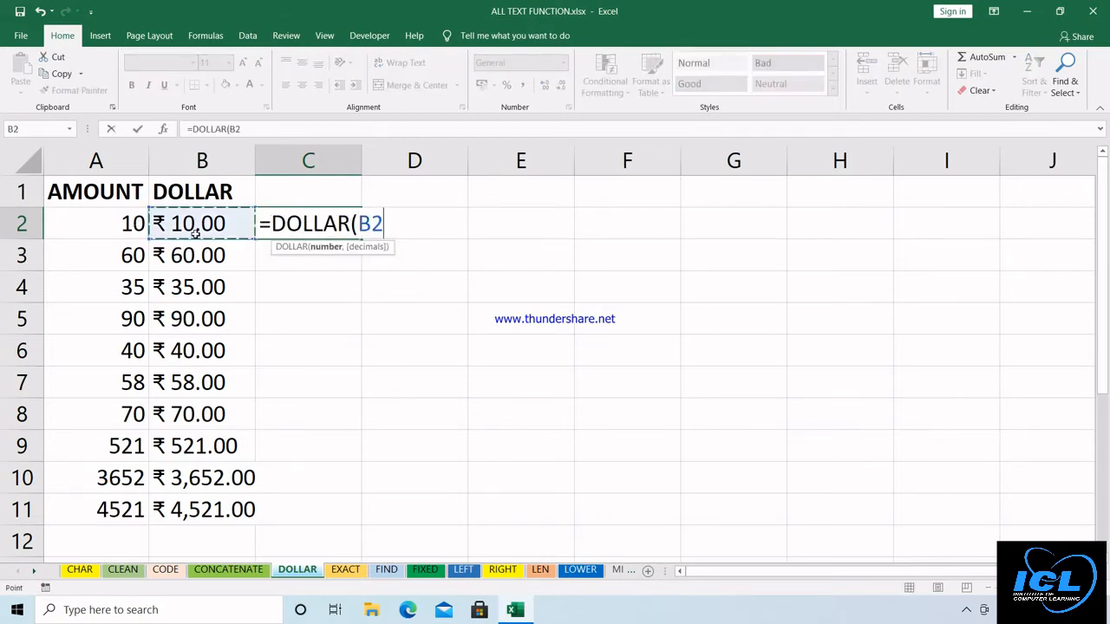
pyautogui.write(',')
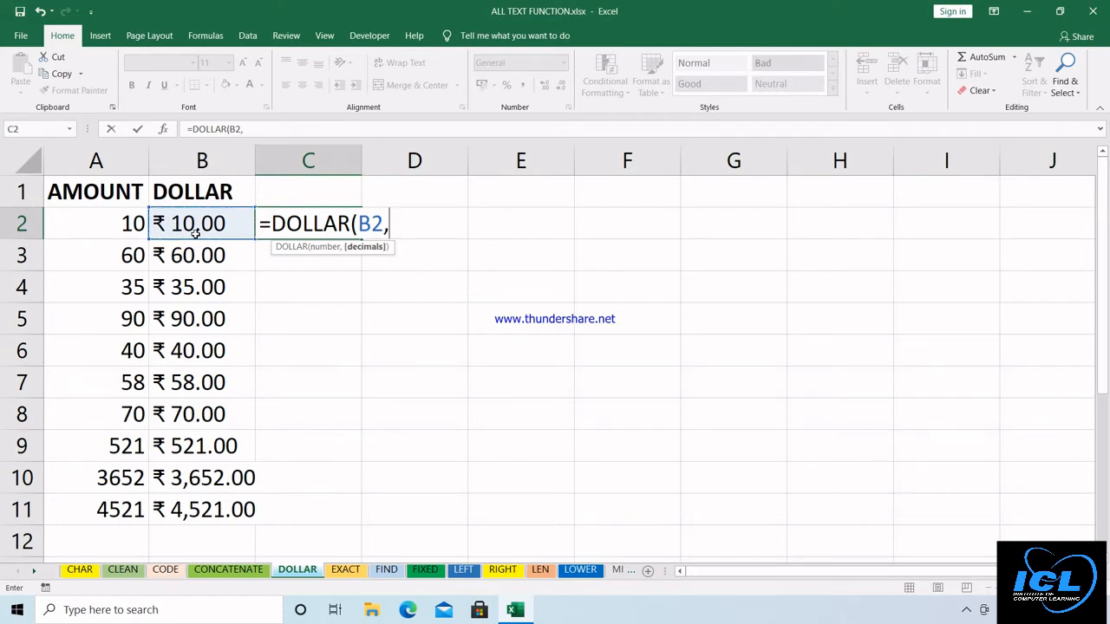
pyautogui.write('2')
pyautogui.press('Return')
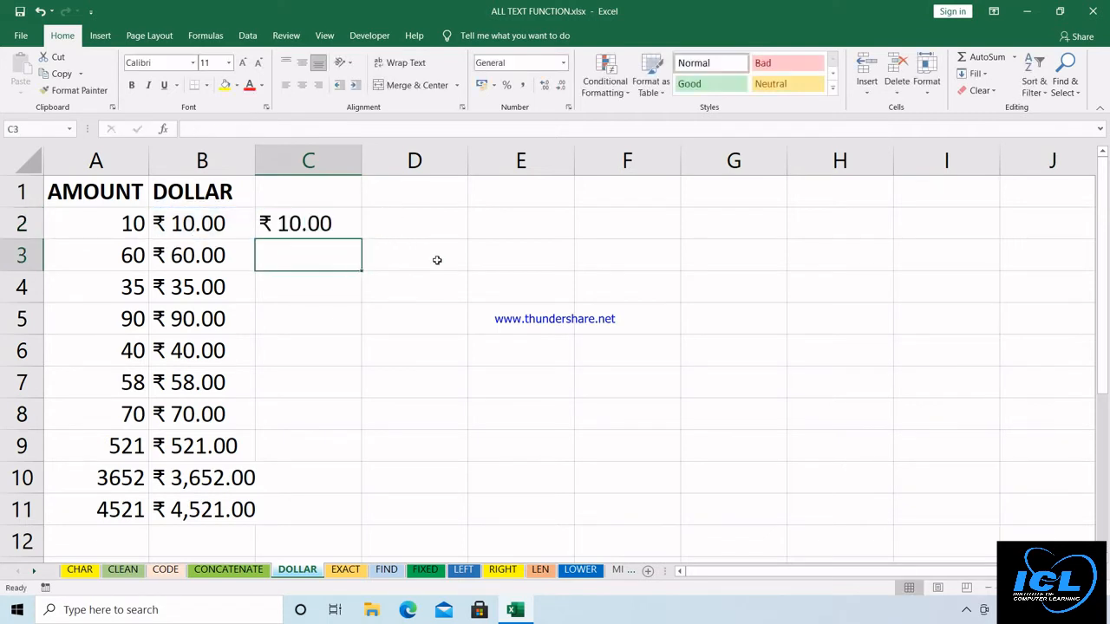
# Fill the C2 formula down to C11 and widen column B slightly
pyautogui.click(326, 222)
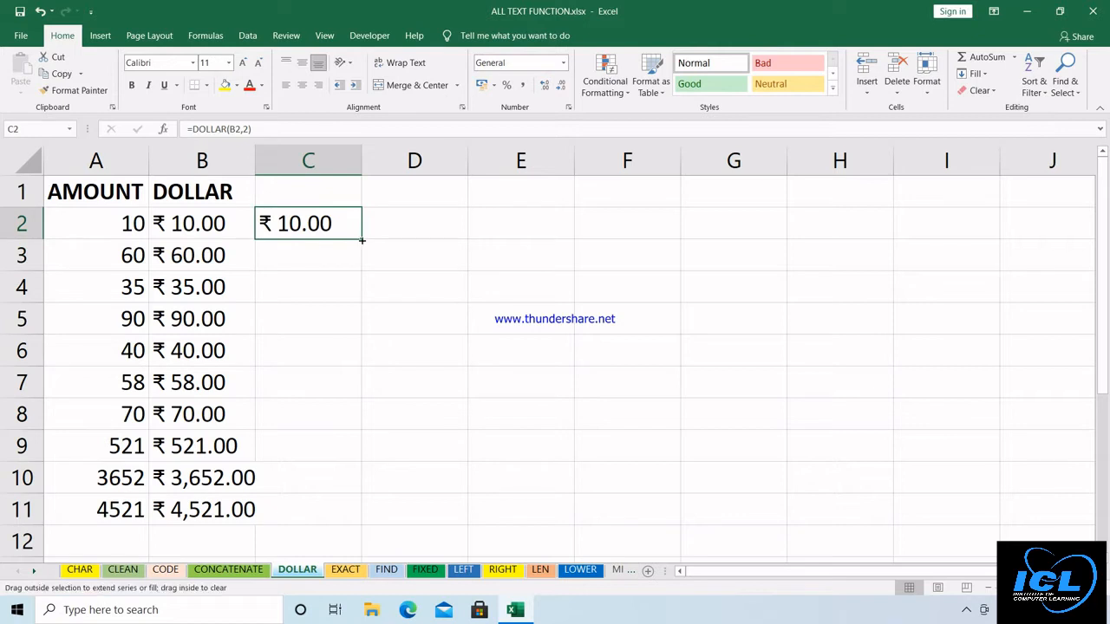
pyautogui.moveTo(362, 240); pyautogui.dragTo(339, 521)
pyautogui.moveTo(255, 157); pyautogui.dragTo(259, 157)
# Change the decimals argument in C2 to 0, giving =DOLLAR(B2,0), and refill the formula down to C11
pyautogui.doubleClick(302, 221)
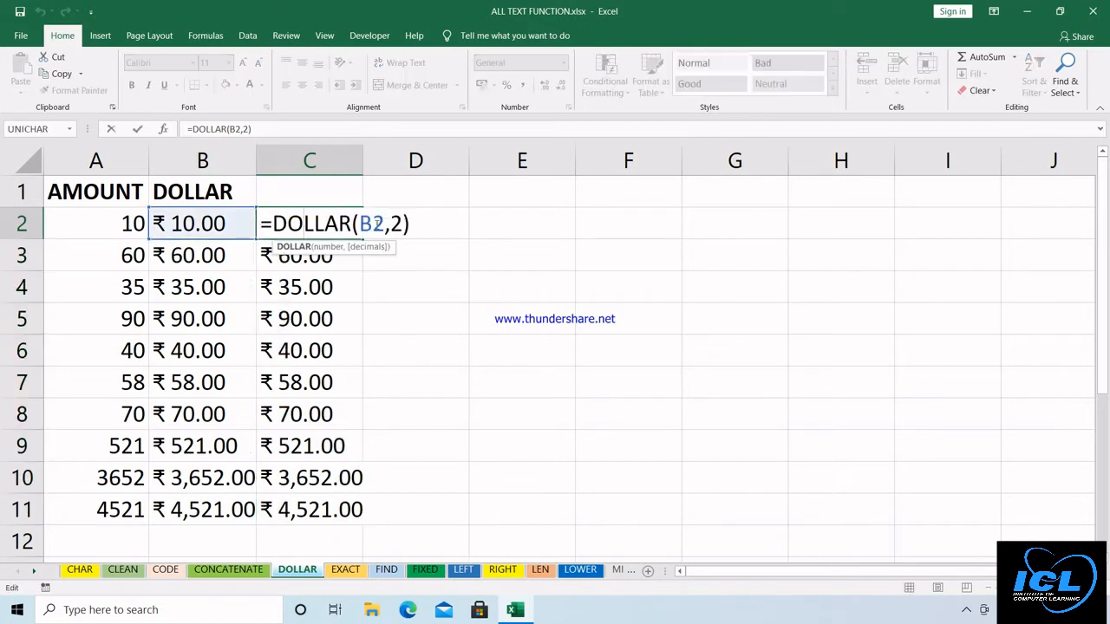
pyautogui.click(395, 225)
pyautogui.press('BackSpace')
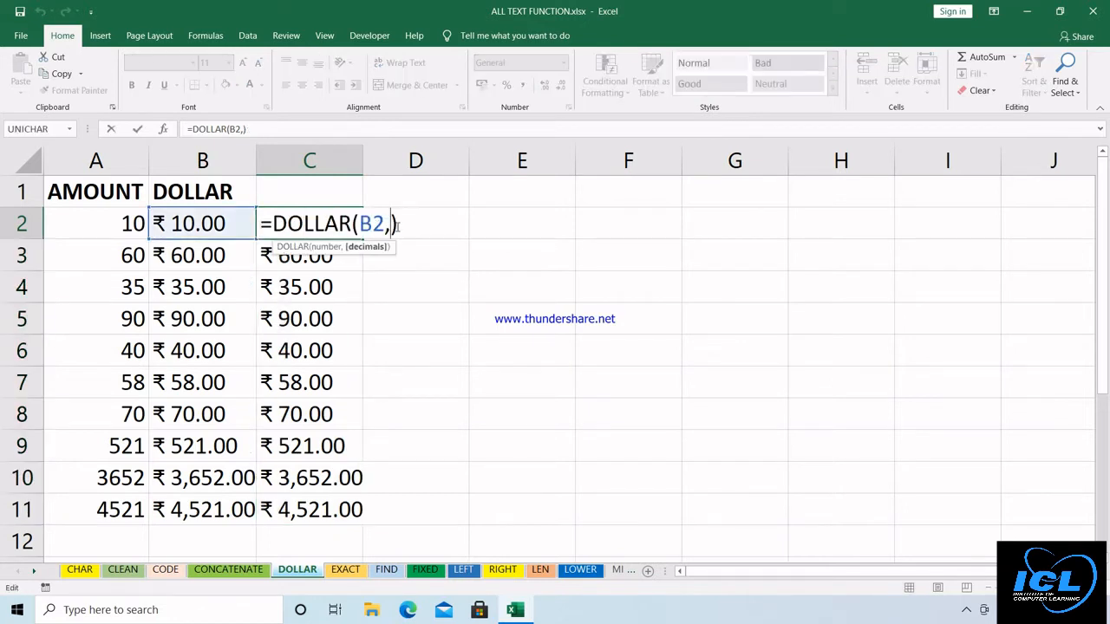
pyautogui.write('0')
pyautogui.press('Return')
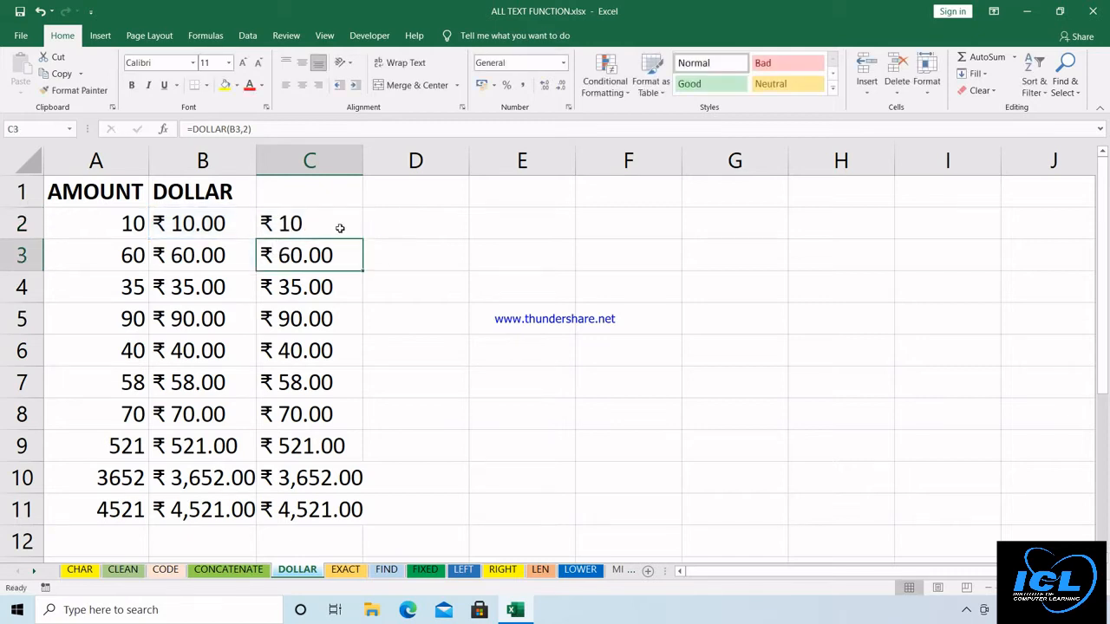
pyautogui.click(340, 228)
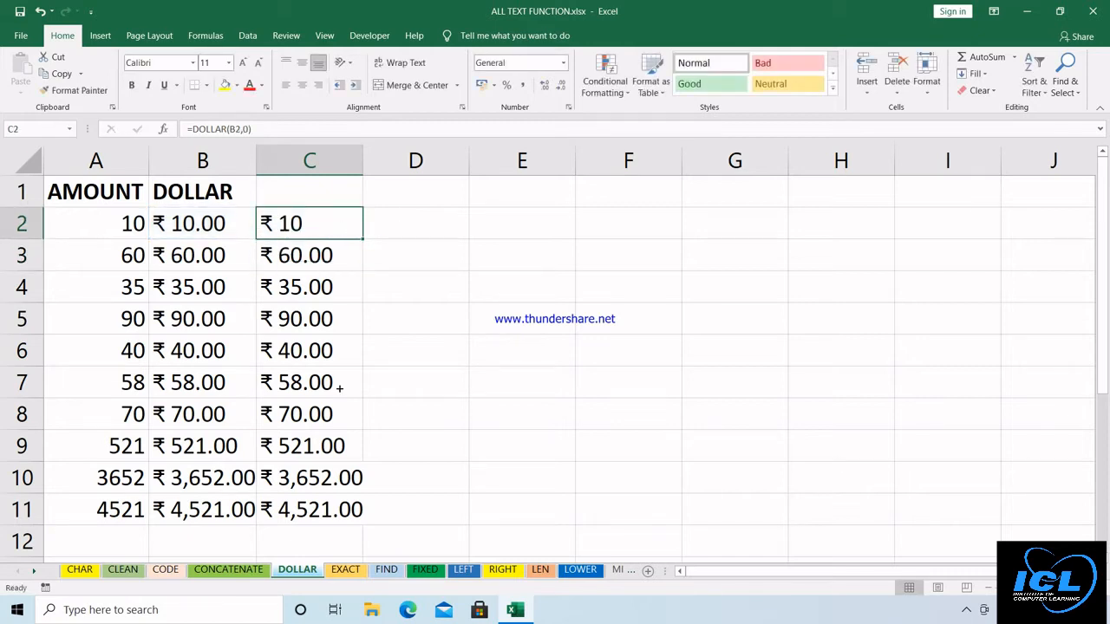
pyautogui.moveTo(339, 388); pyautogui.dragTo(341, 509)
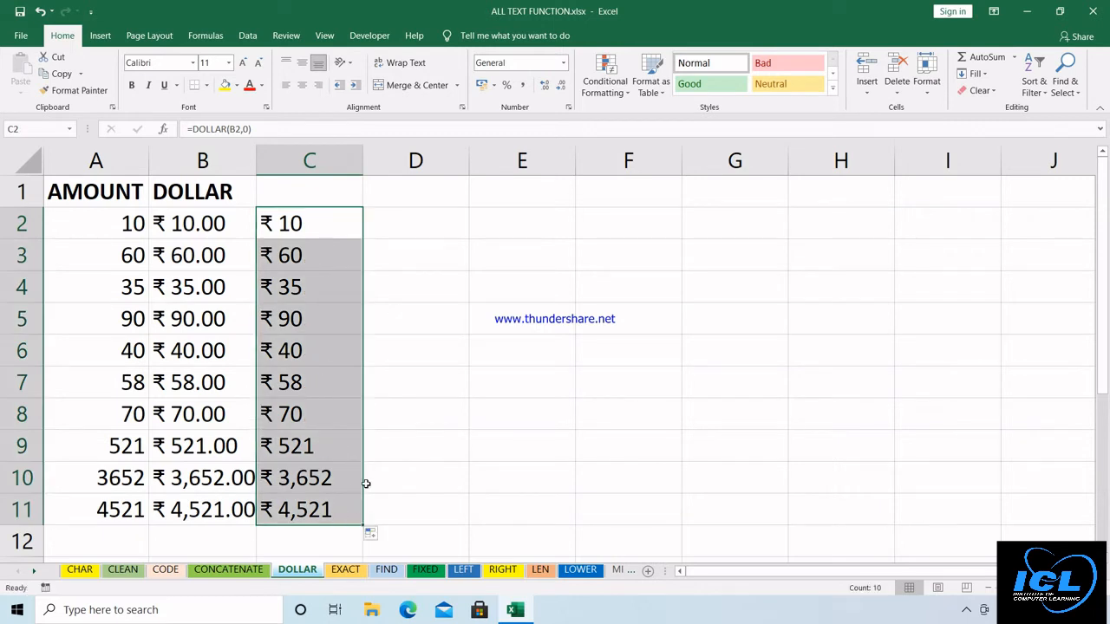
# On the EXACT sheet, enter =EXACT(A2,B2) in C2 to compare the first pair of names
pyautogui.click(346, 572)
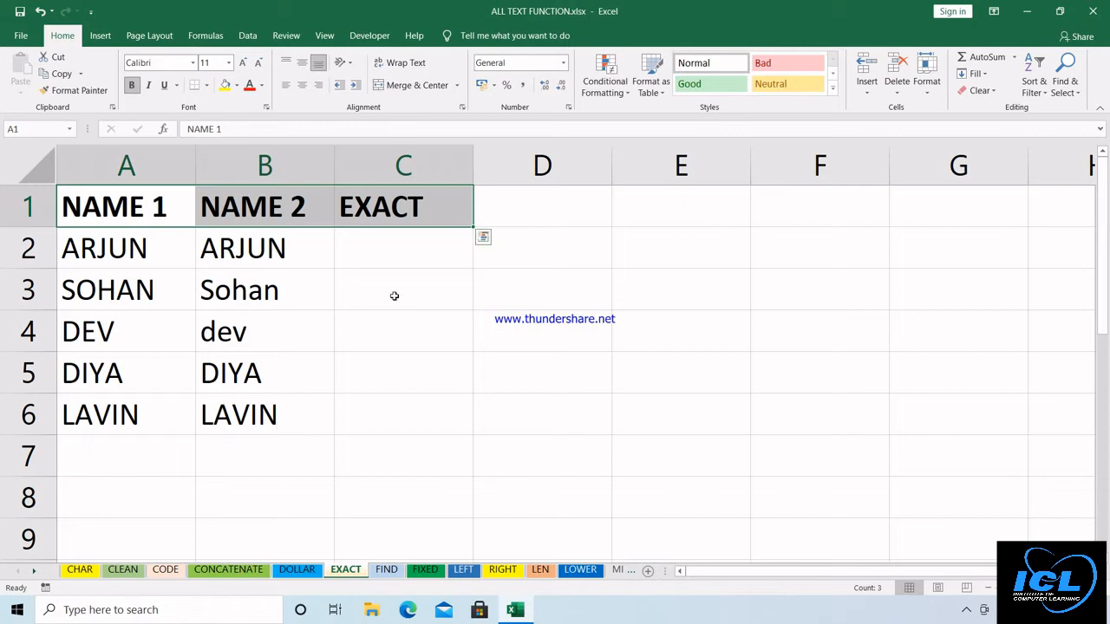
pyautogui.click(404, 254)
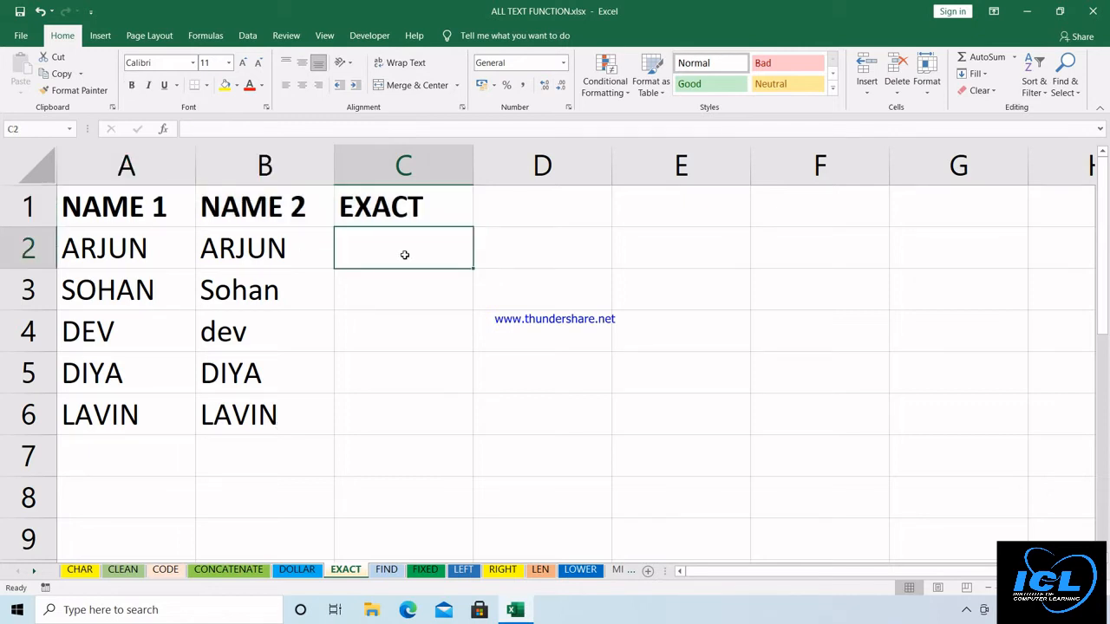
pyautogui.write('=')
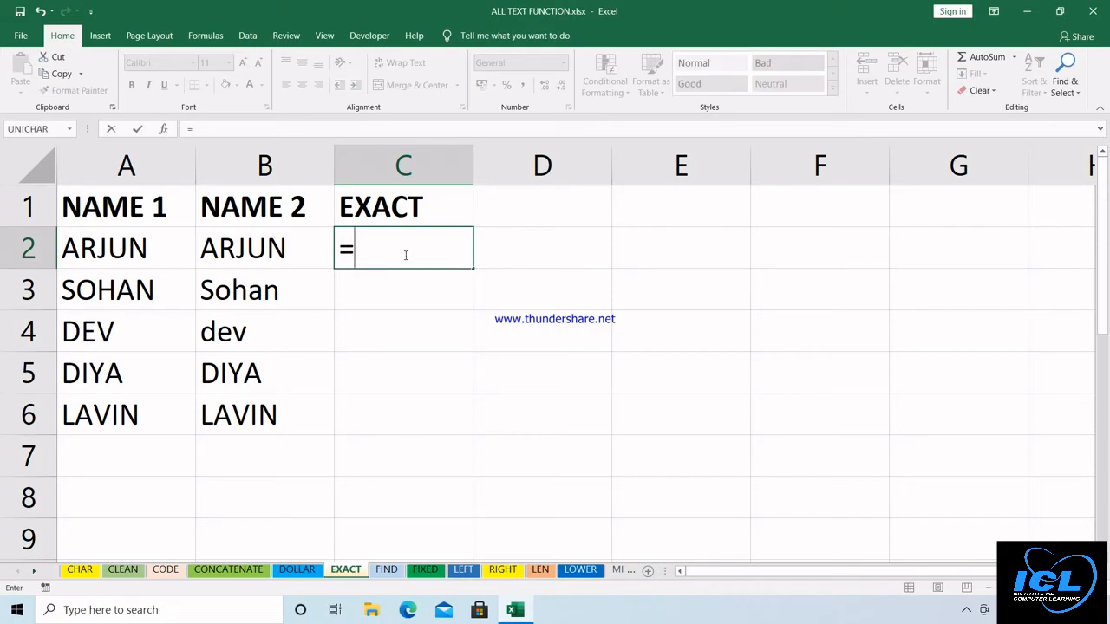
pyautogui.write('EX')
pyautogui.press('Tab')
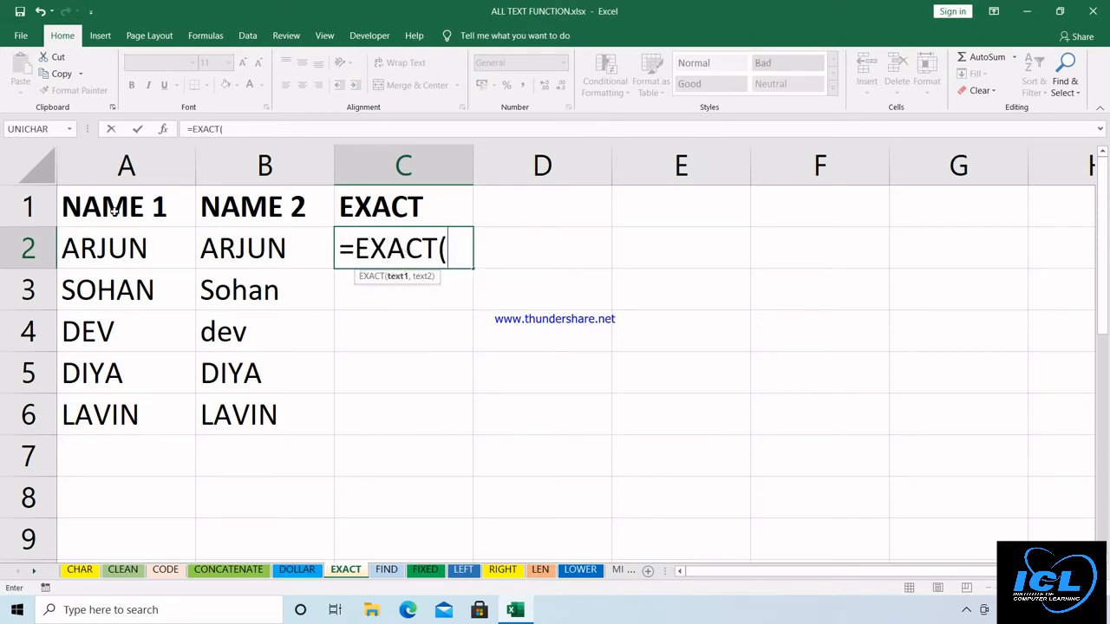
pyautogui.click(127, 250)
pyautogui.write(',')
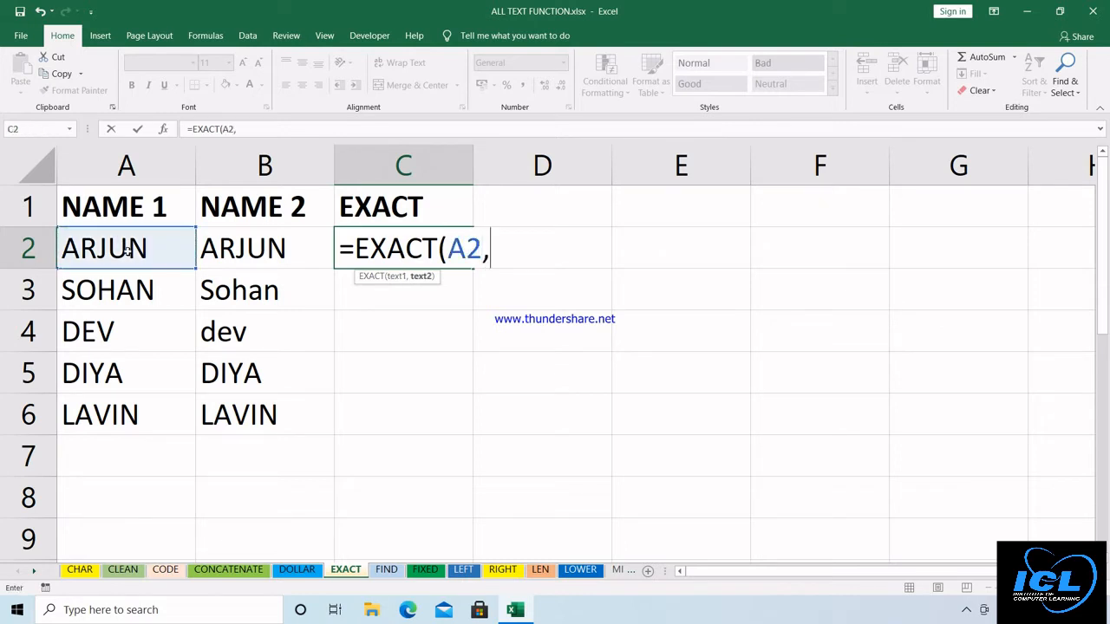
pyautogui.click(256, 250)
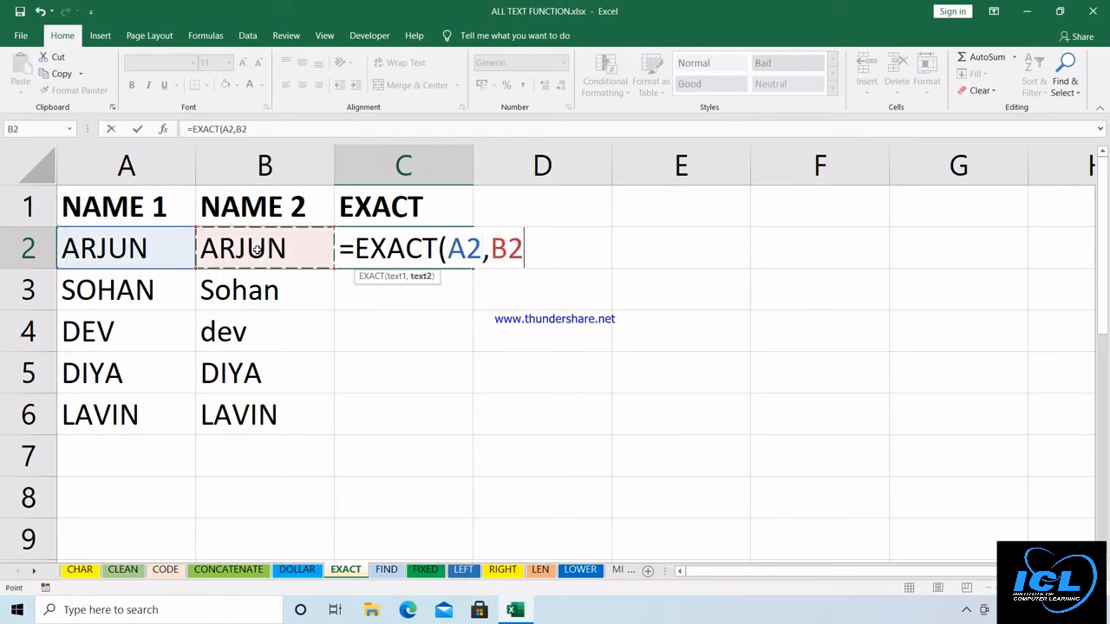
pyautogui.write(')')
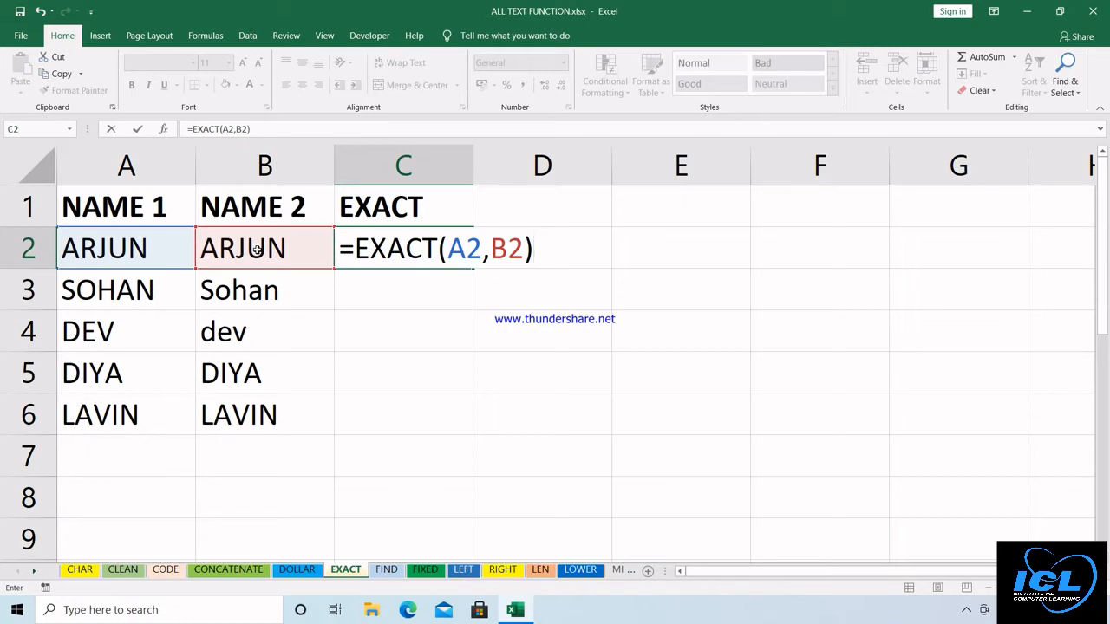
pyautogui.press('Return')
pyautogui.click(423, 251)
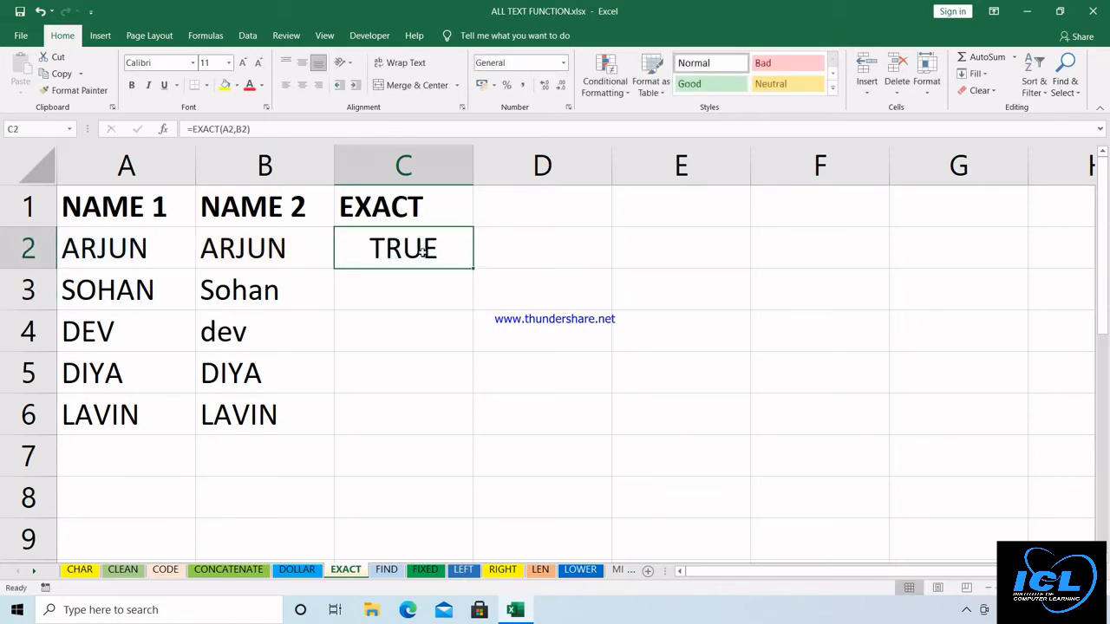
# Fill the EXACT formula from C2 down to C6 to compare the remaining name pairs
pyautogui.moveTo(474, 268); pyautogui.dragTo(459, 417)
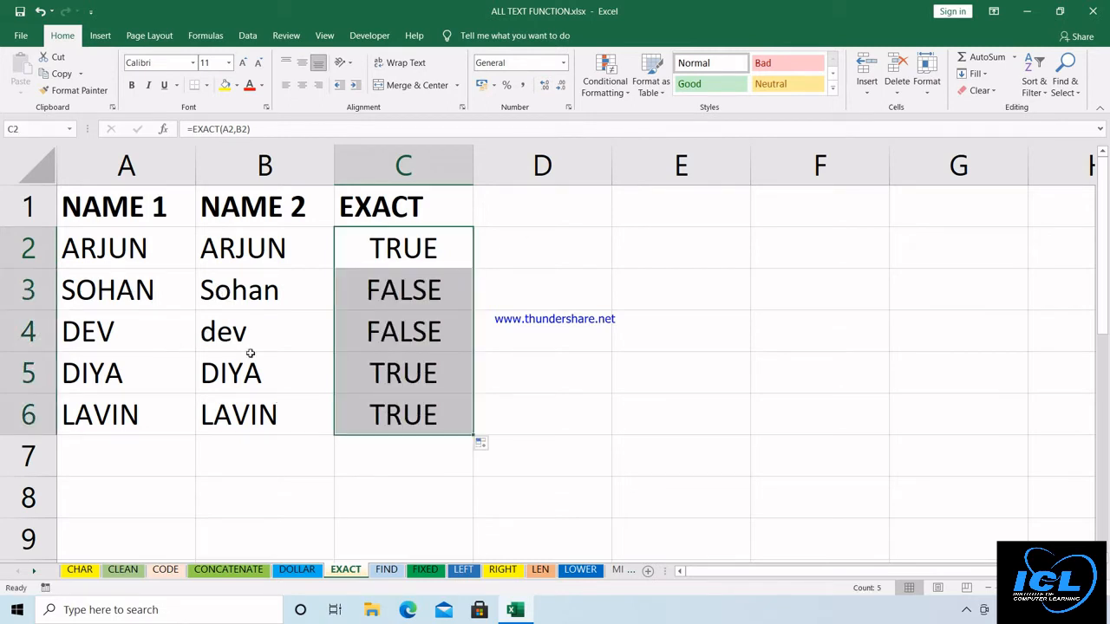
# On the FIND sheet, enter =FIND(B2,A2,) in C2 to locate the letter from B2 within the text in A2
pyautogui.click(386, 570)
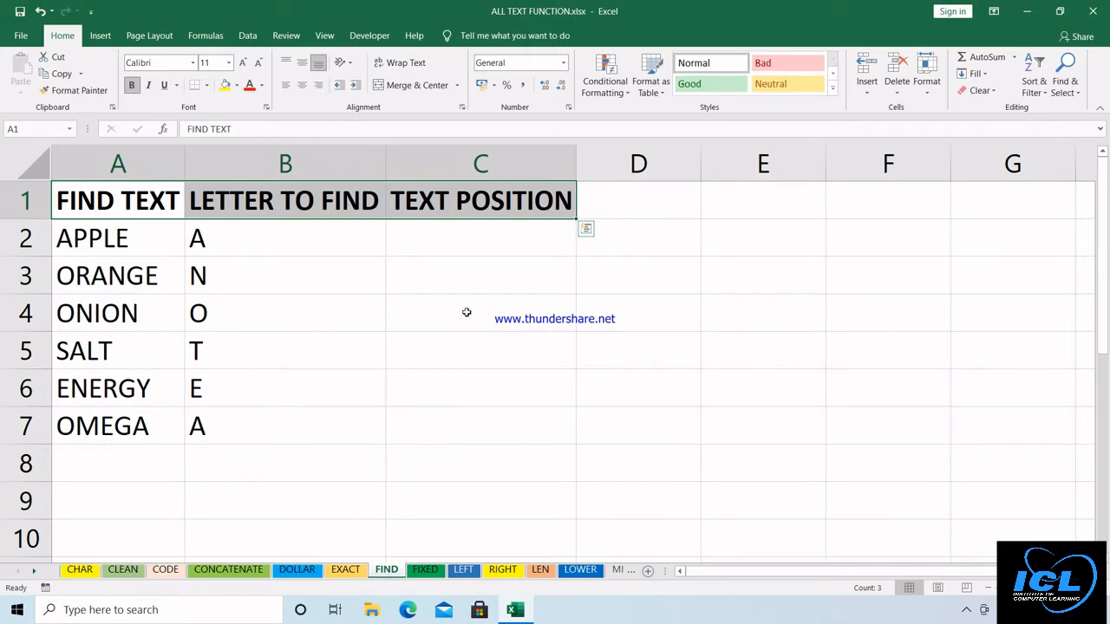
pyautogui.click(469, 248)
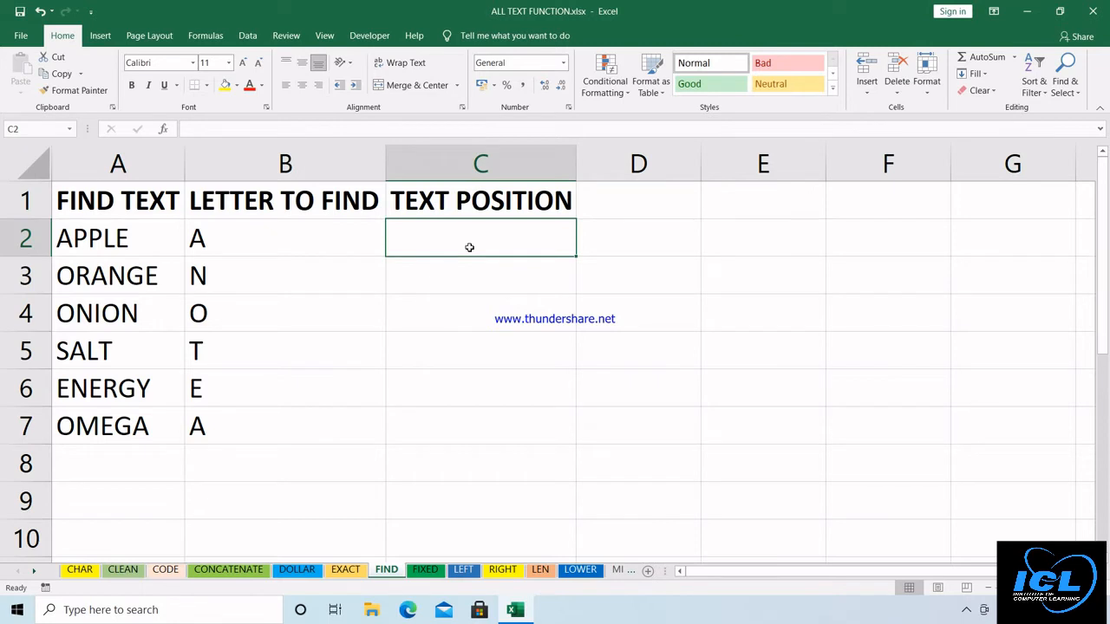
pyautogui.write('=FI')
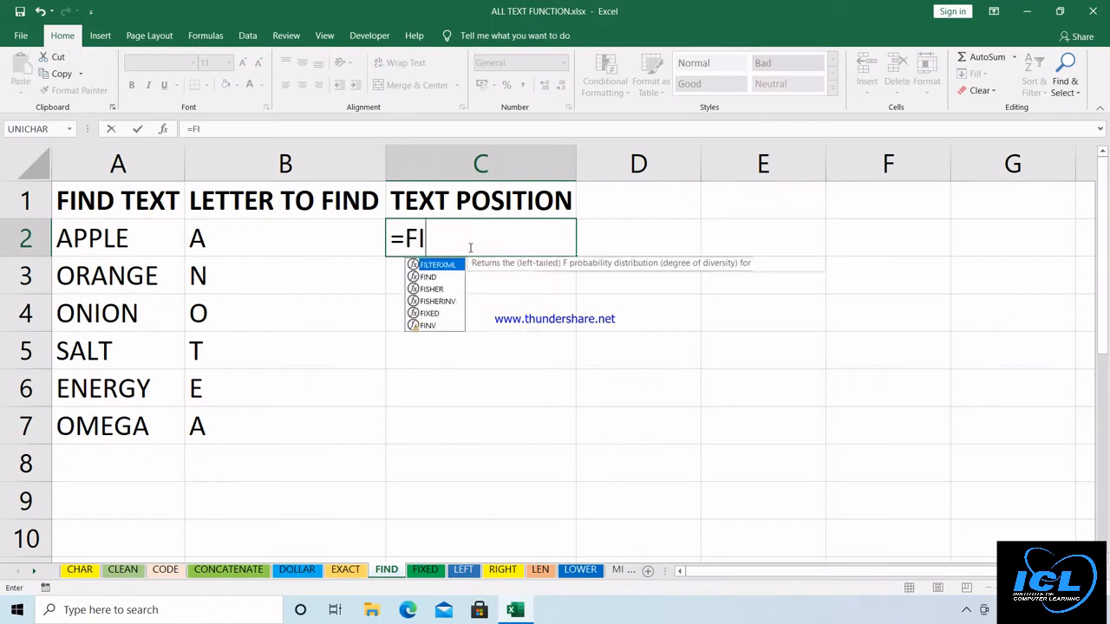
pyautogui.write('D')
pyautogui.press('BackSpace')
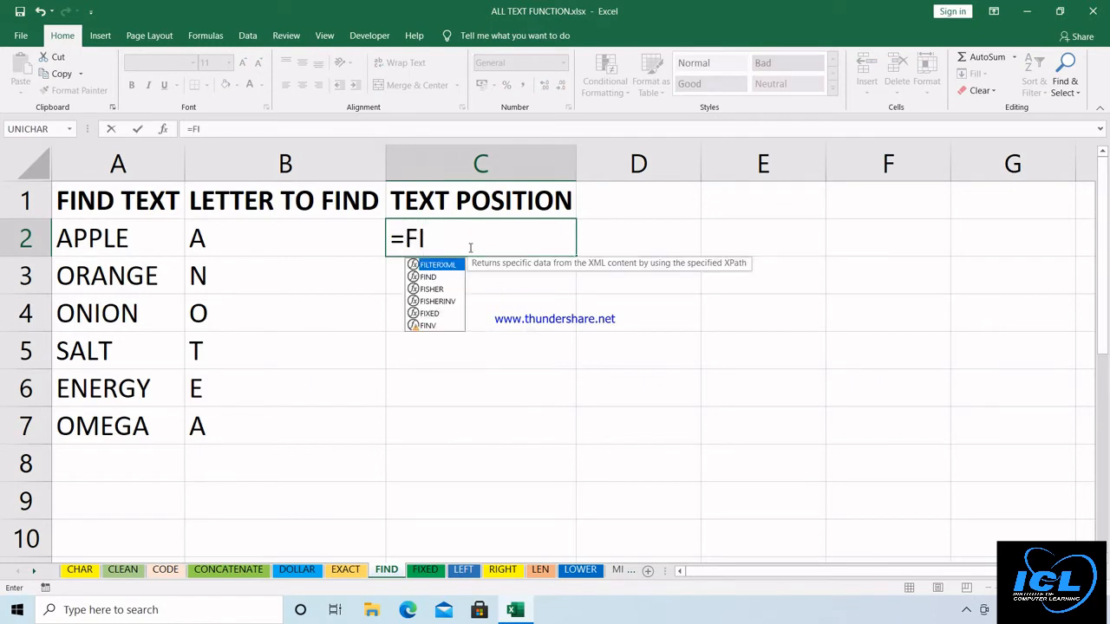
pyautogui.press('Down')
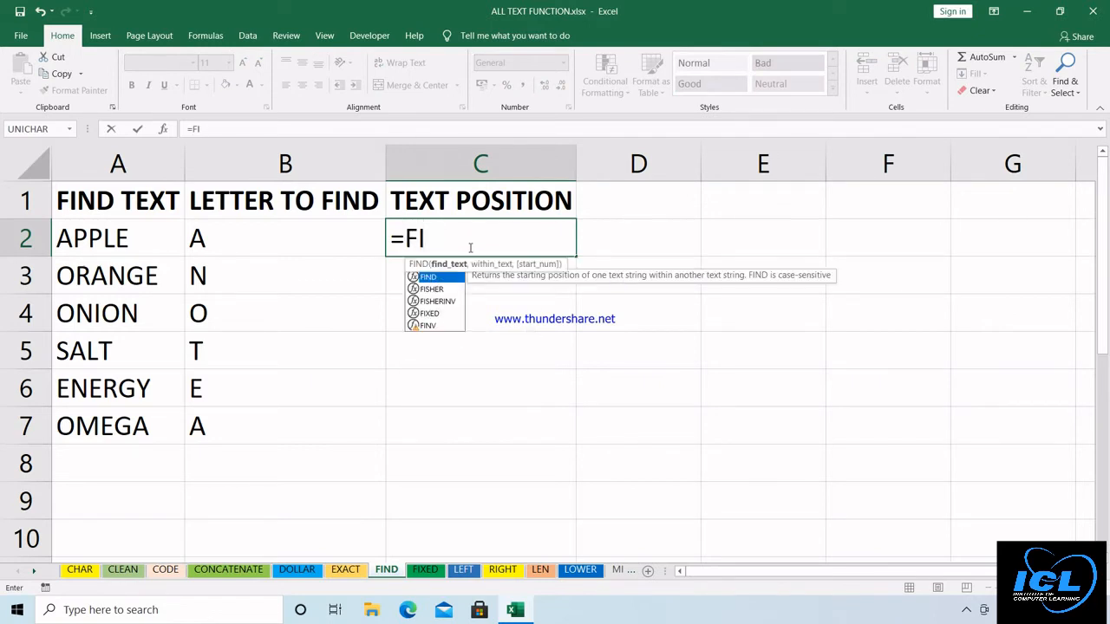
pyautogui.press('Tab')
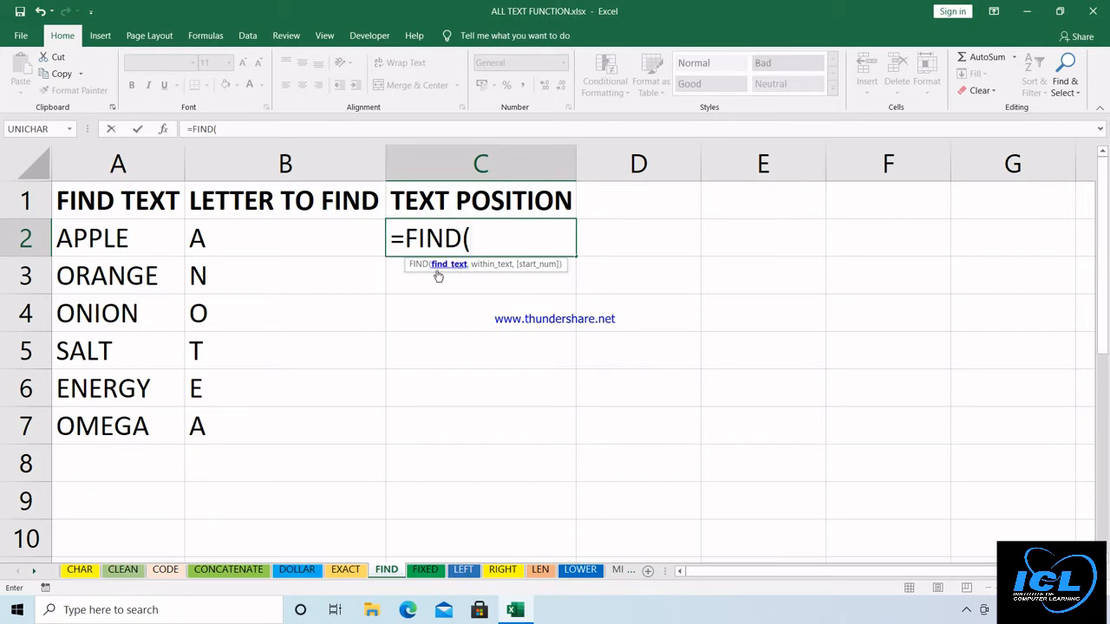
pyautogui.click(261, 241)
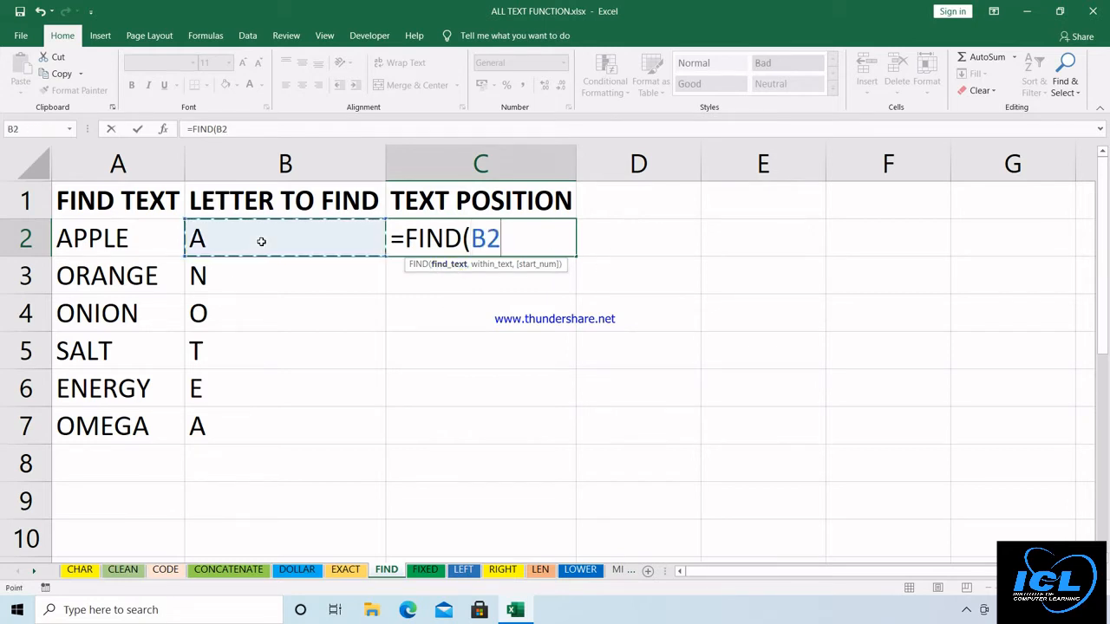
pyautogui.write(',')
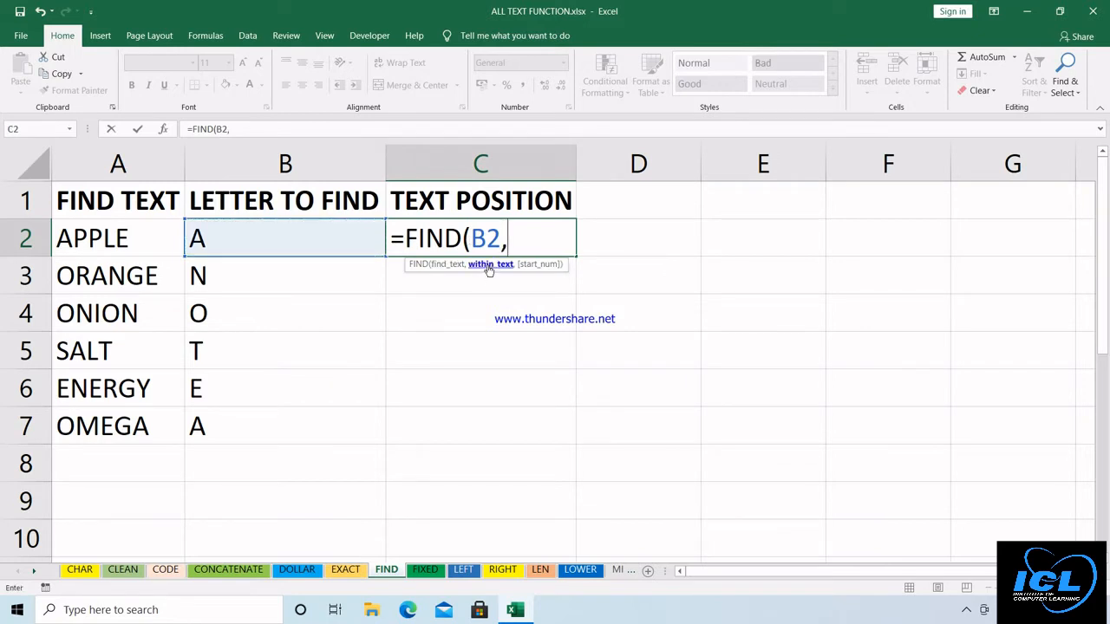
pyautogui.click(109, 241)
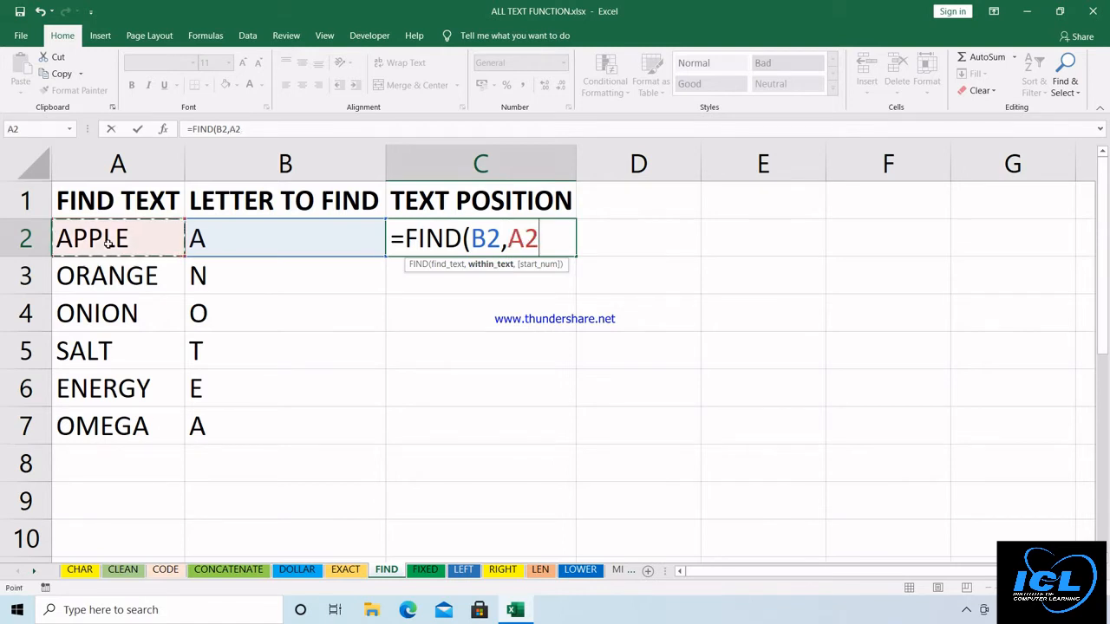
pyautogui.write(',')
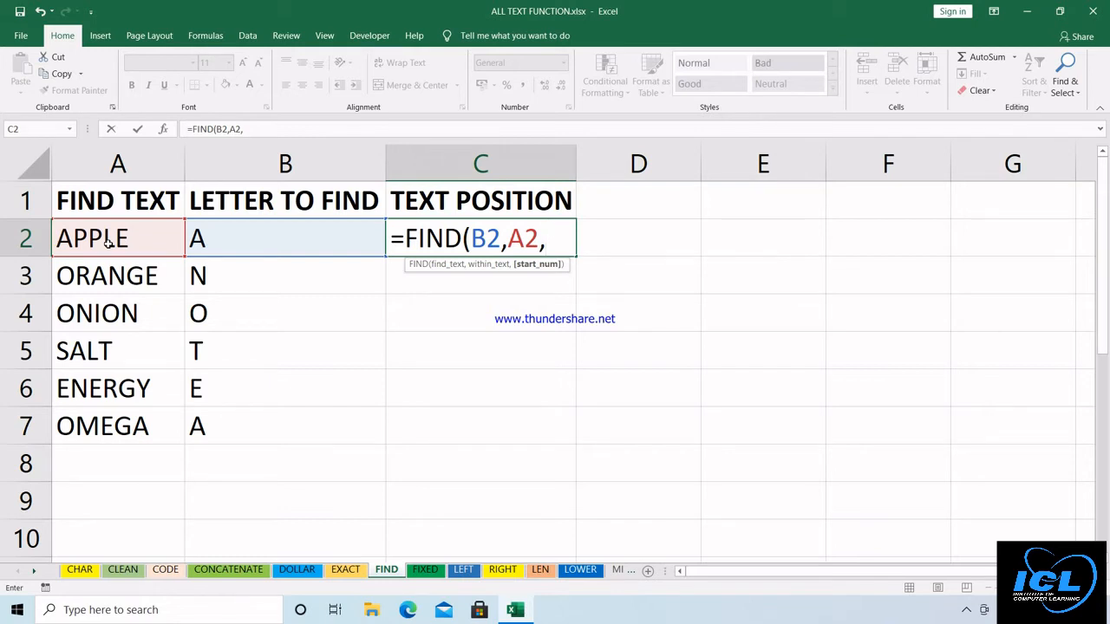
pyautogui.press('Return')
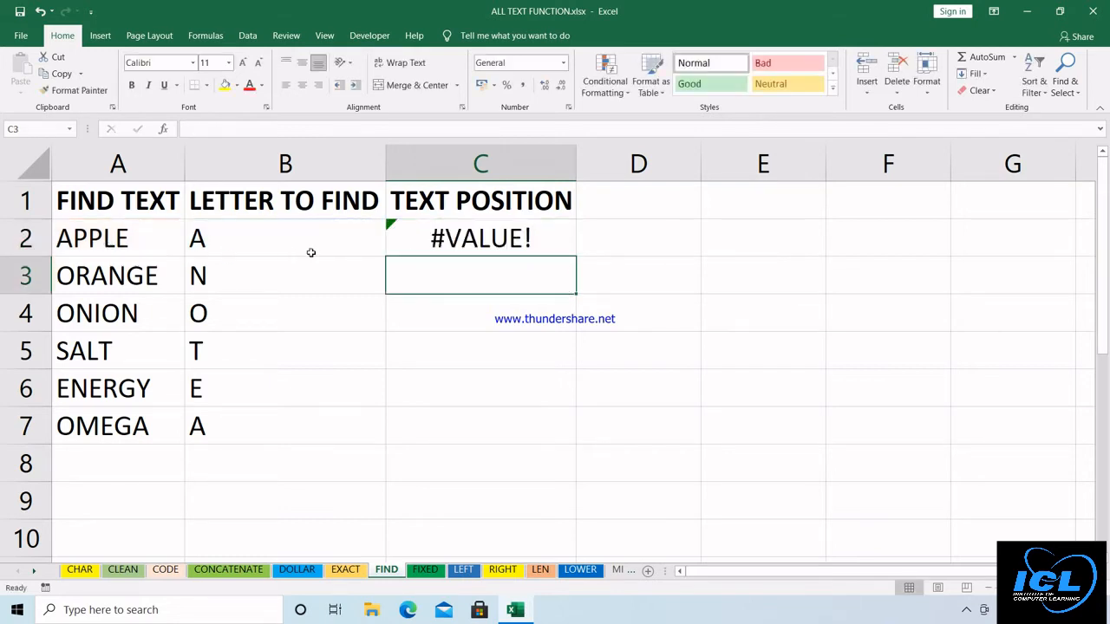
# Add a start number of 1 to the FIND formula in C2, giving =FIND(B2,A2,1)
pyautogui.click(445, 241)
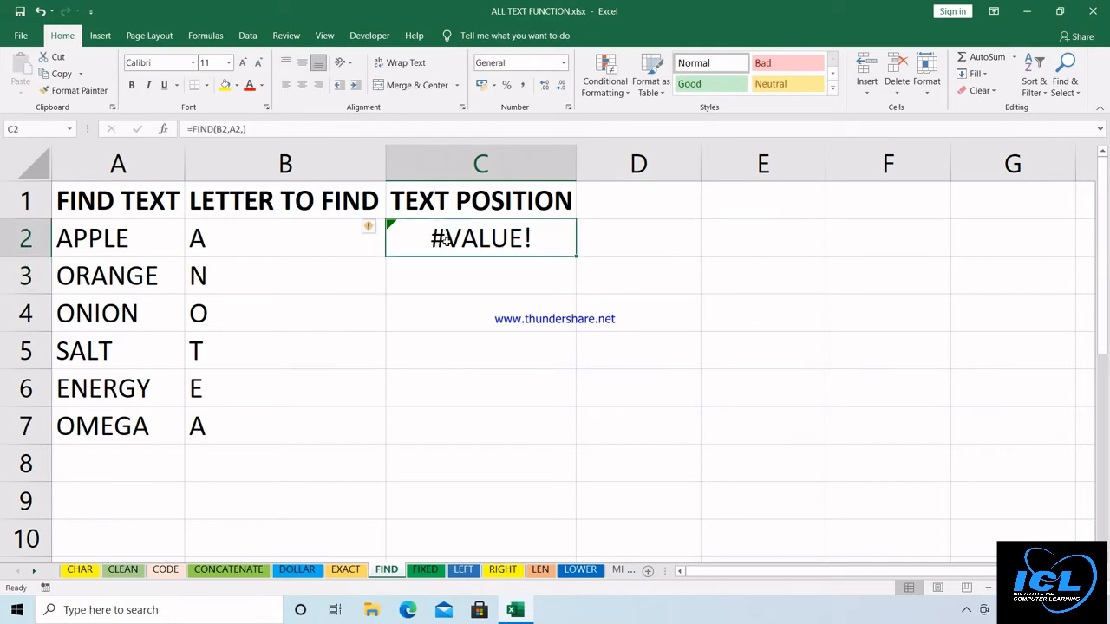
pyautogui.doubleClick(445, 241)
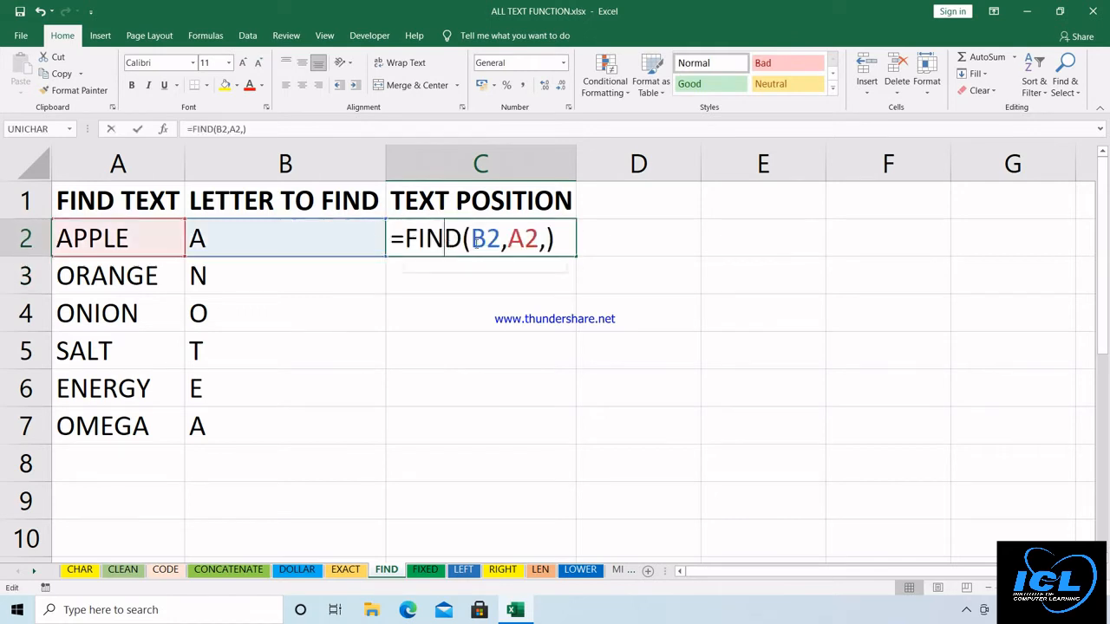
pyautogui.click(546, 238)
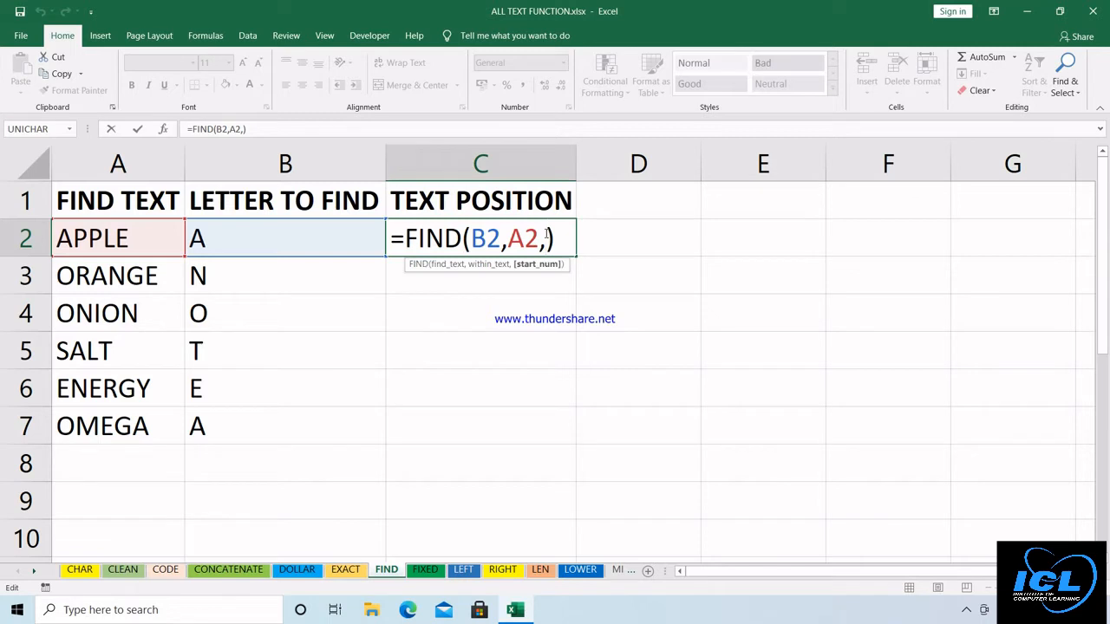
pyautogui.write('1')
pyautogui.press('Return')
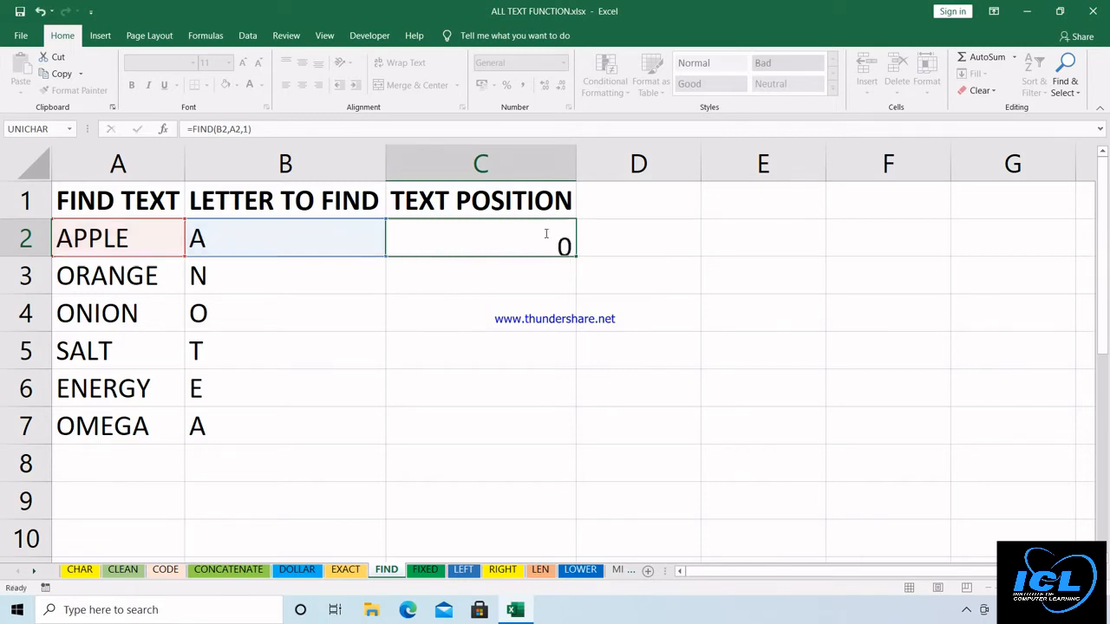
# Fill the FIND formula from C2 down to C7 and review the arguments of the formula in C2
pyautogui.click(529, 241)
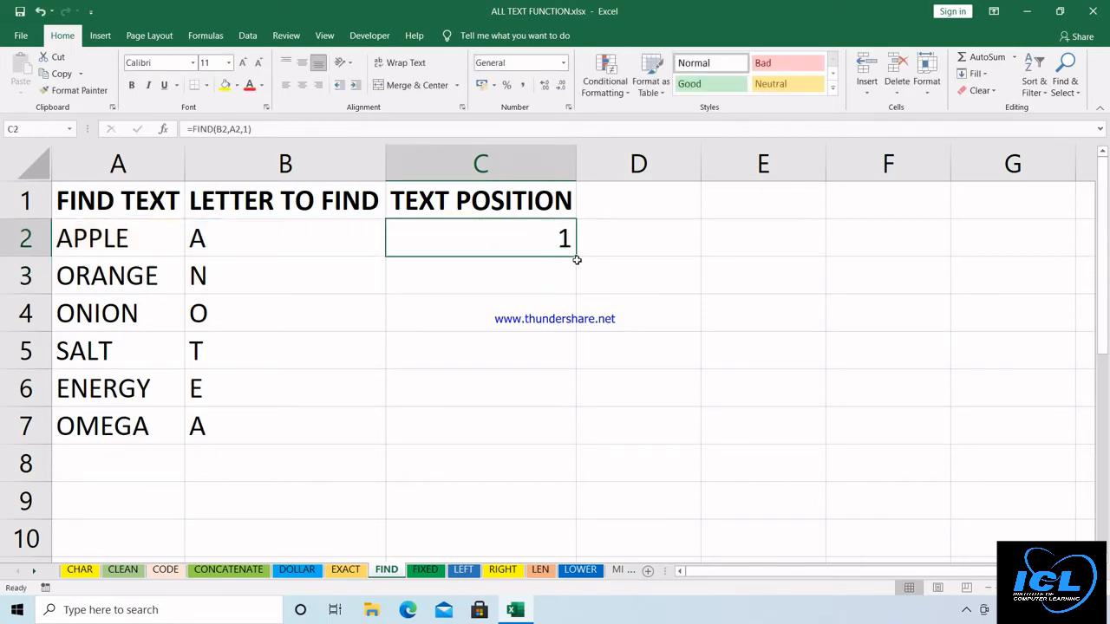
pyautogui.moveTo(577, 257); pyautogui.dragTo(555, 449)
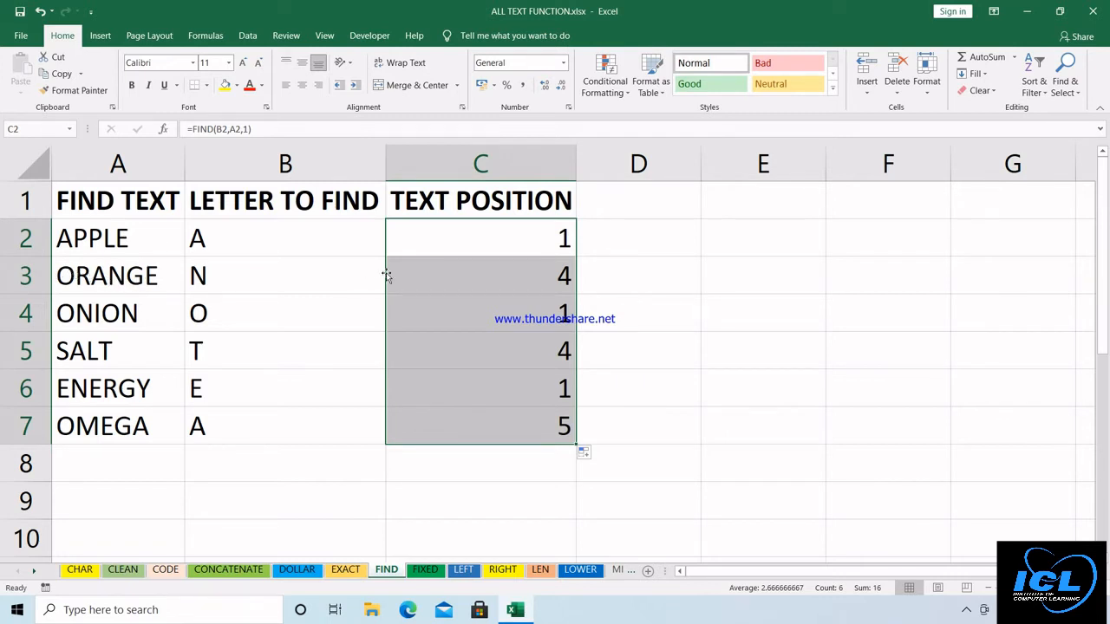
pyautogui.click(461, 246)
pyautogui.doubleClick(460, 247)
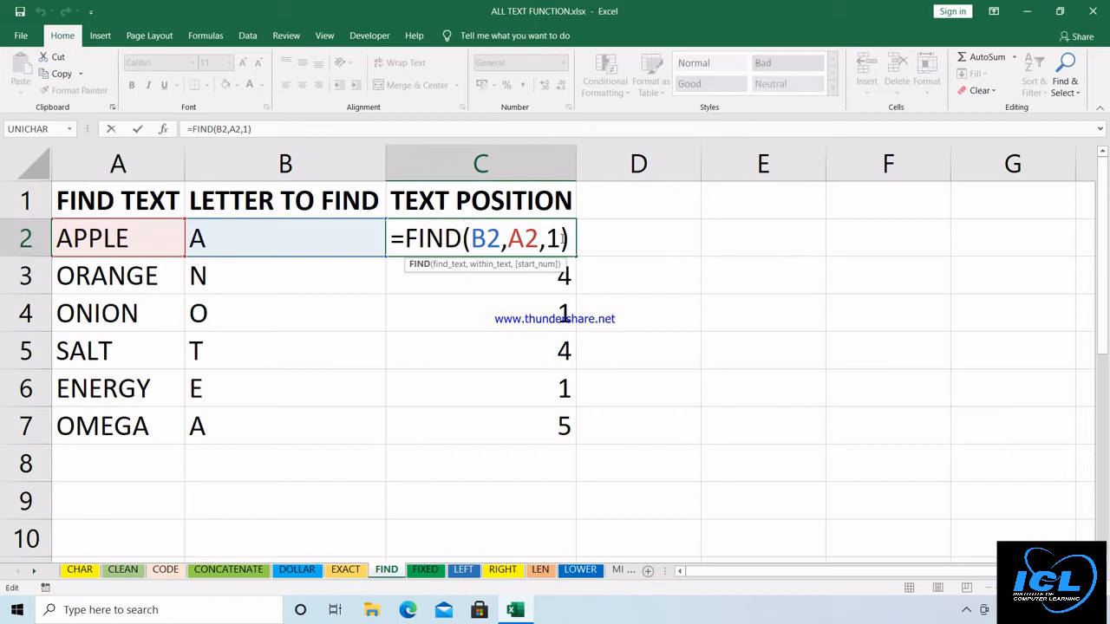
pyautogui.press('Return')
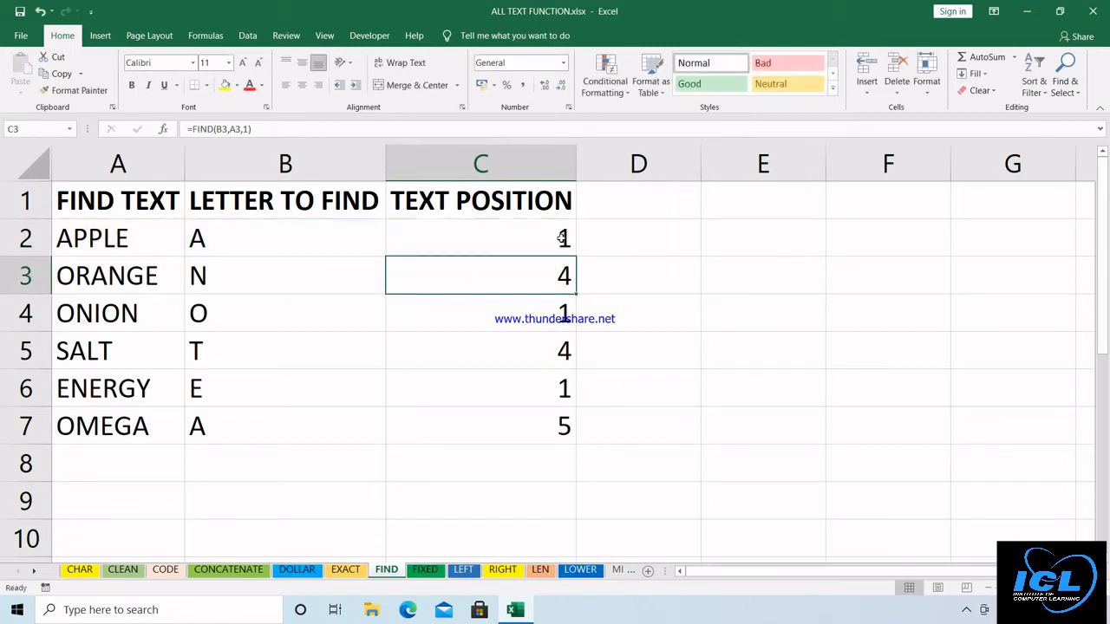
# On the FIXED sheet, build =FIXED(A2,2) in B2 with the Function Arguments dialog and fill it down to B11
pyautogui.click(425, 570)
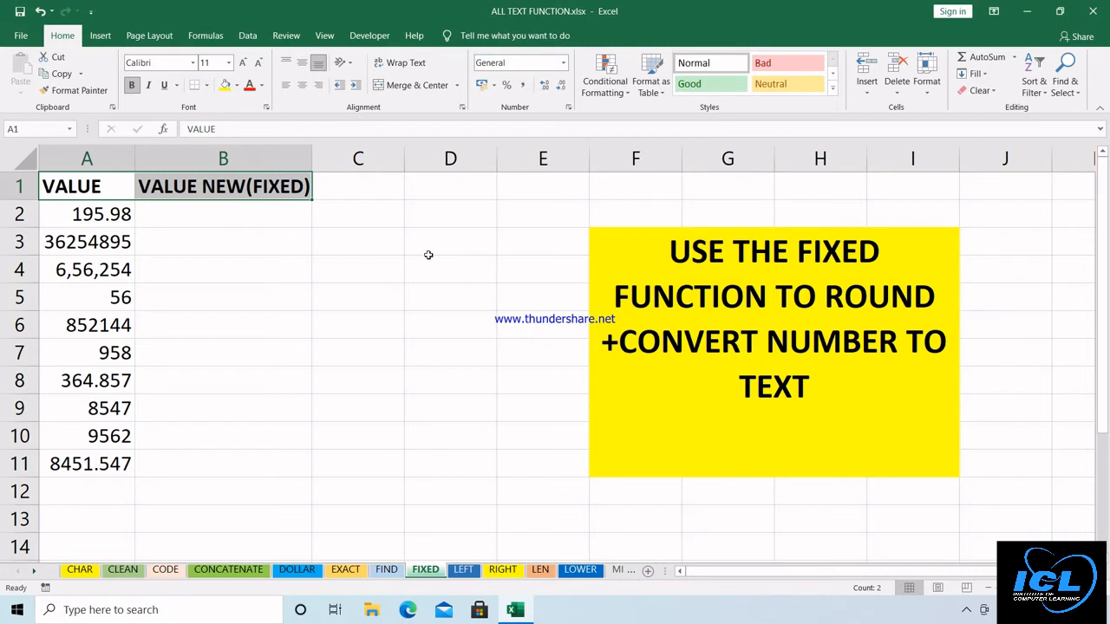
pyautogui.click(253, 214)
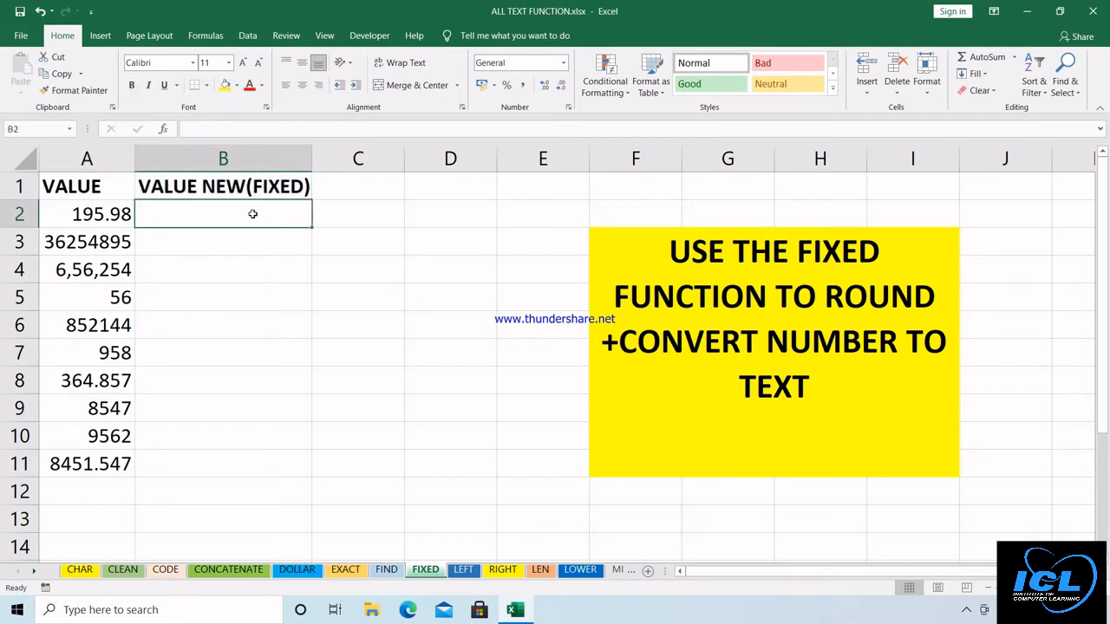
pyautogui.write('=')
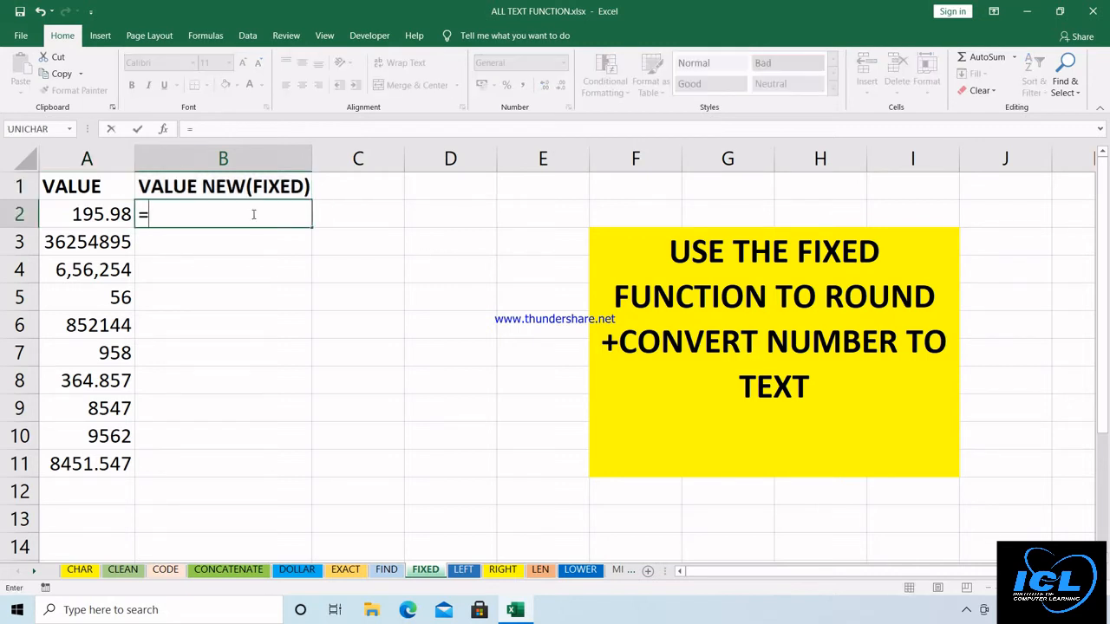
pyautogui.write('FIXED')
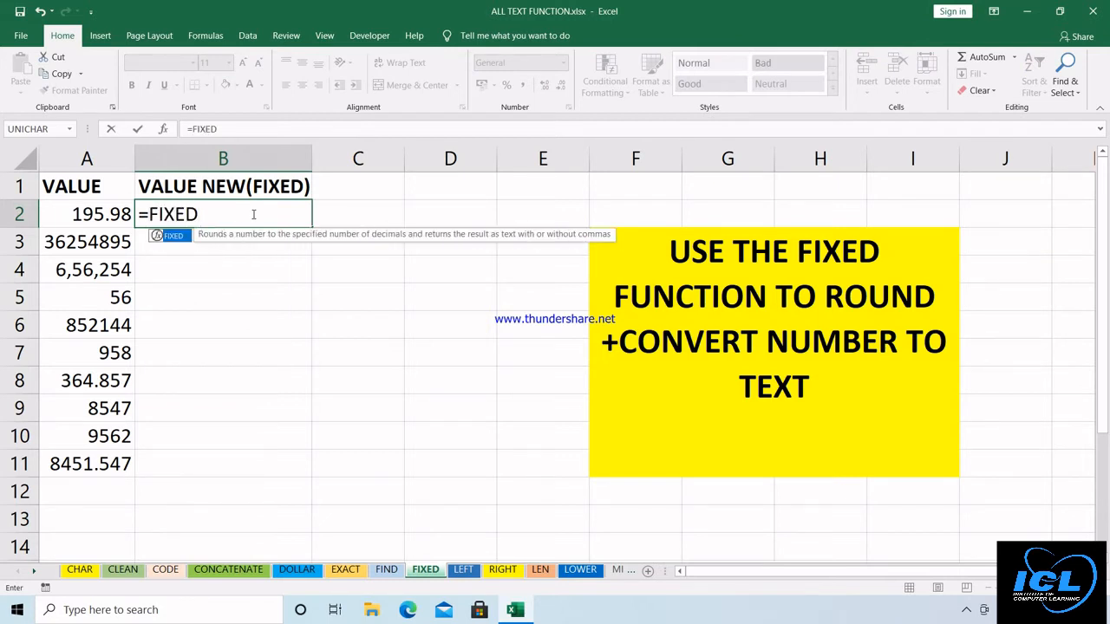
pyautogui.write('(')
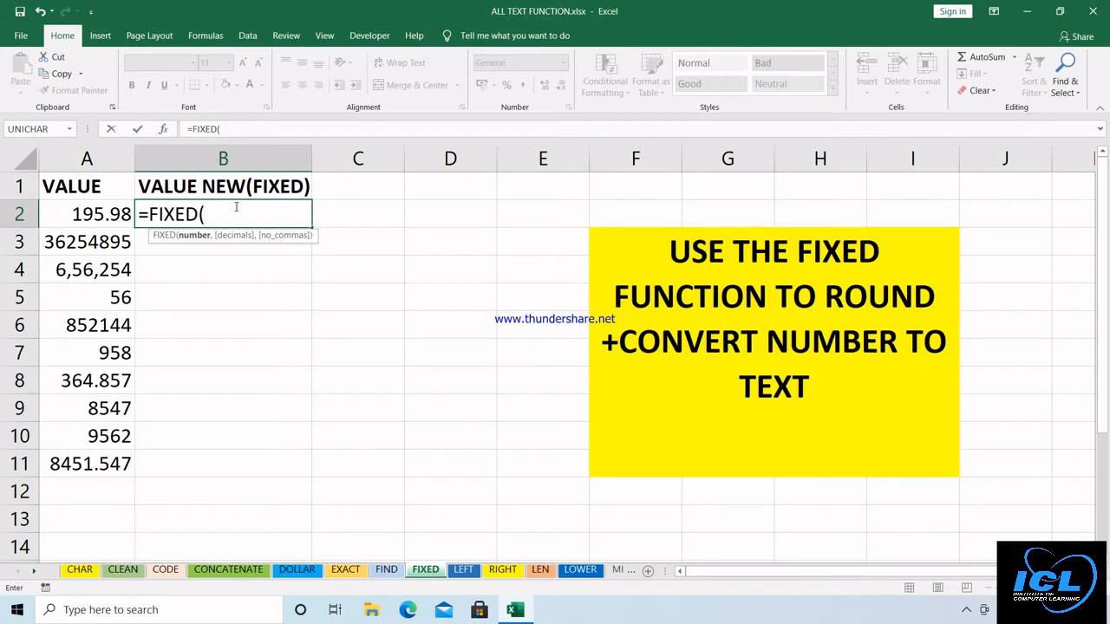
pyautogui.click(163, 129)
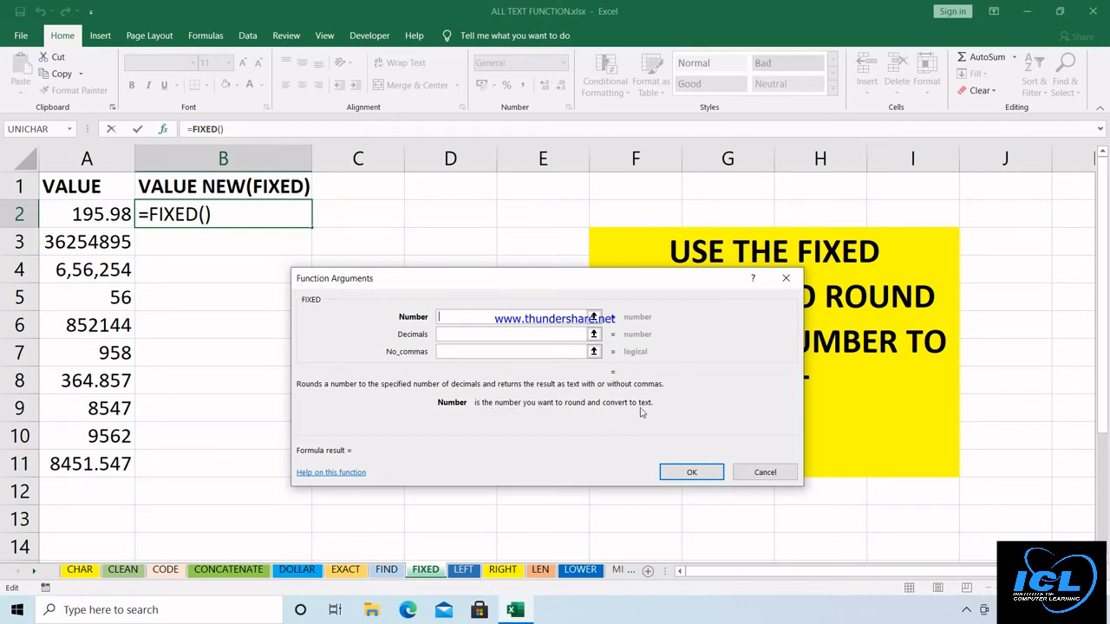
pyautogui.click(92, 214)
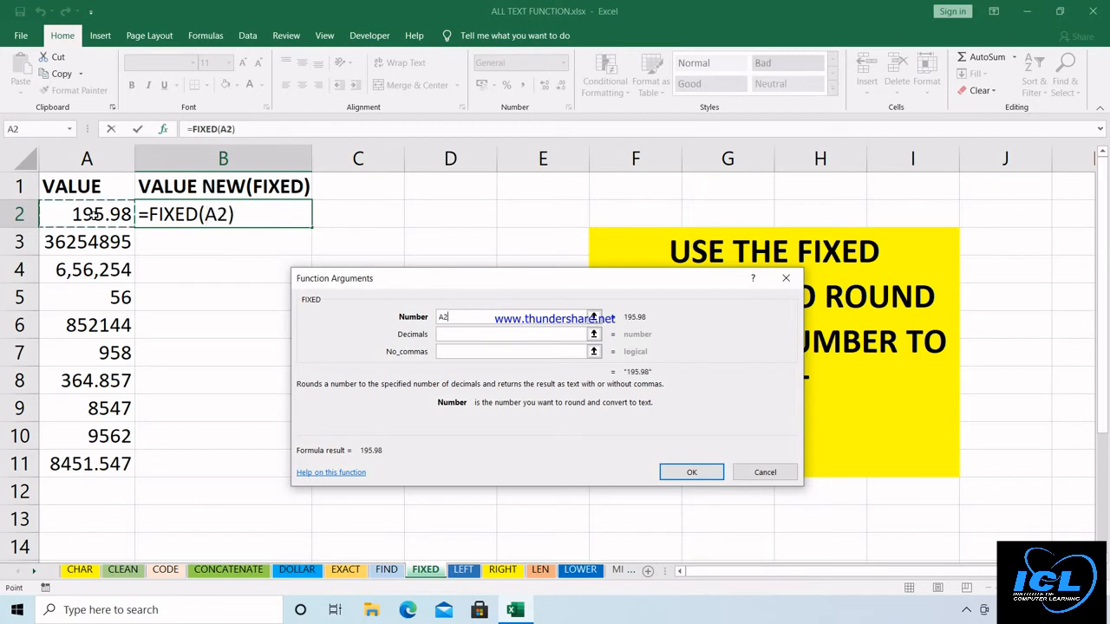
pyautogui.click(450, 334)
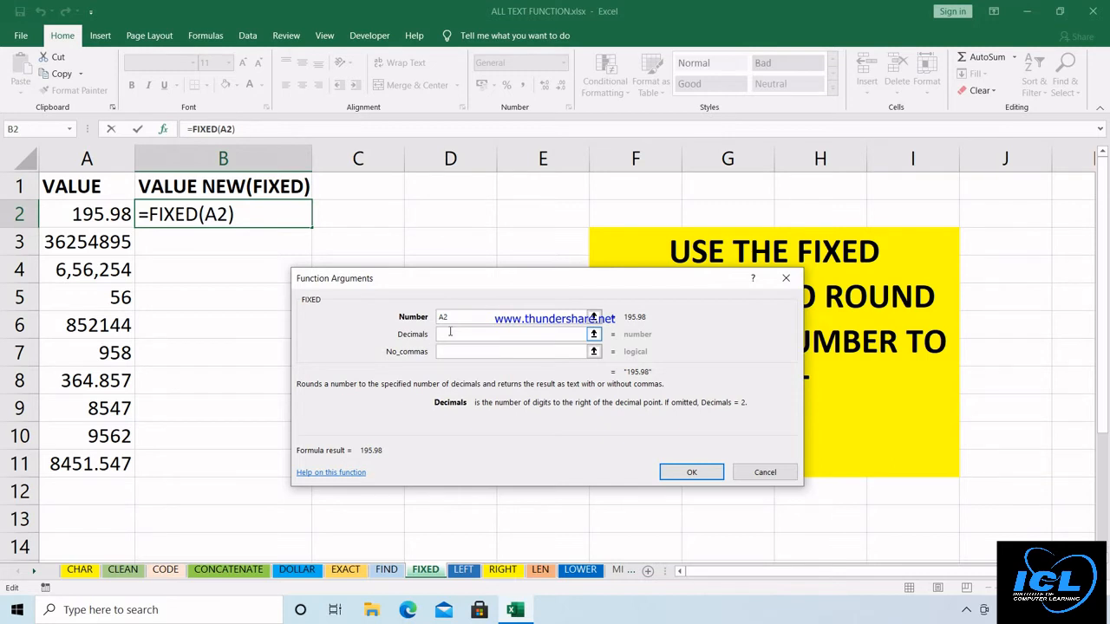
pyautogui.write('2')
pyautogui.click(455, 353)
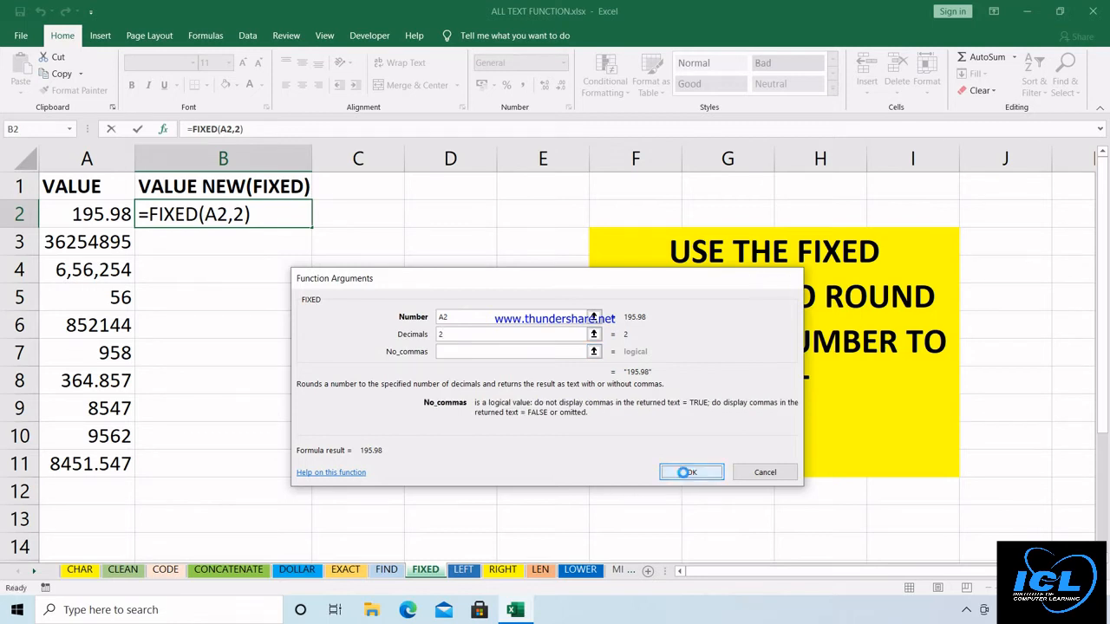
pyautogui.click(691, 471)
pyautogui.moveTo(311, 227); pyautogui.dragTo(280, 471)
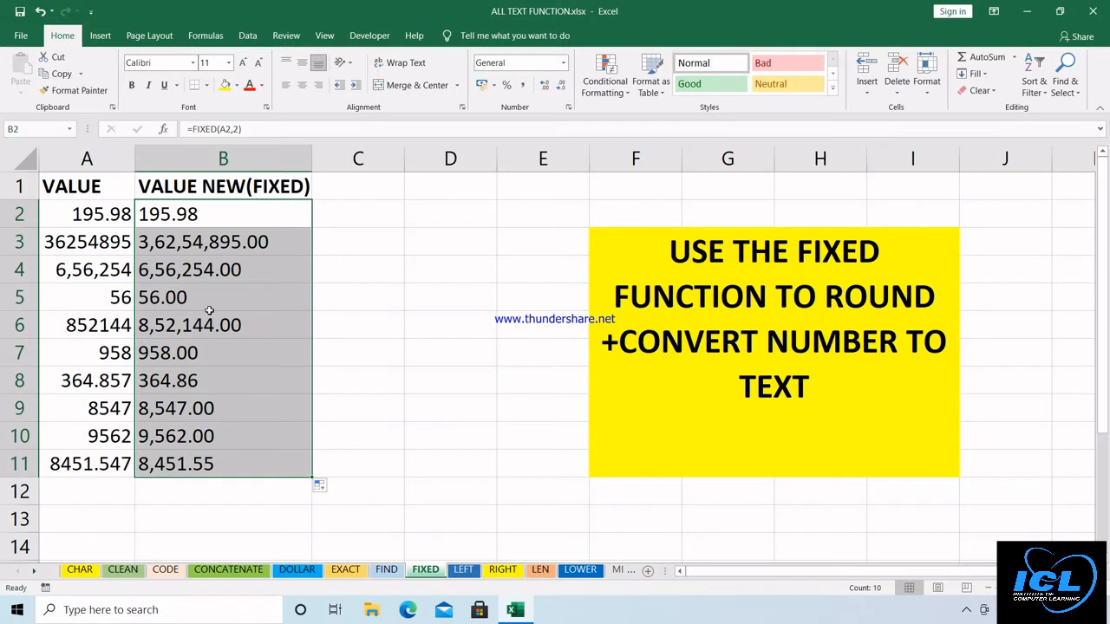
# Enter =FIXED(A2,2,TRUE) in C2 to round the value to two decimals without commas
pyautogui.click(330, 212)
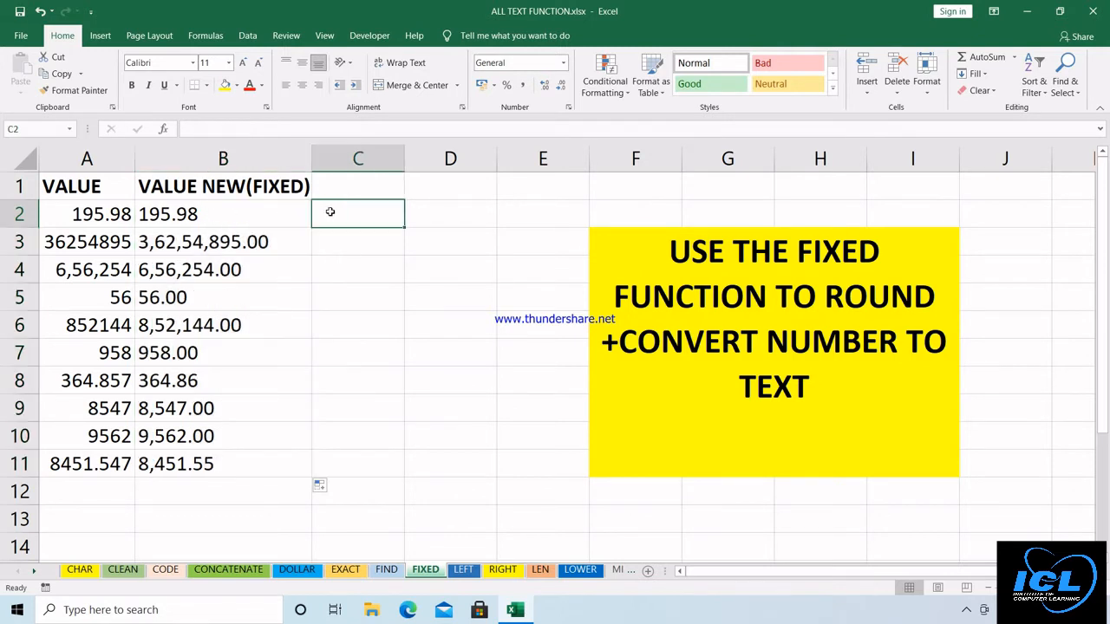
pyautogui.write('=')
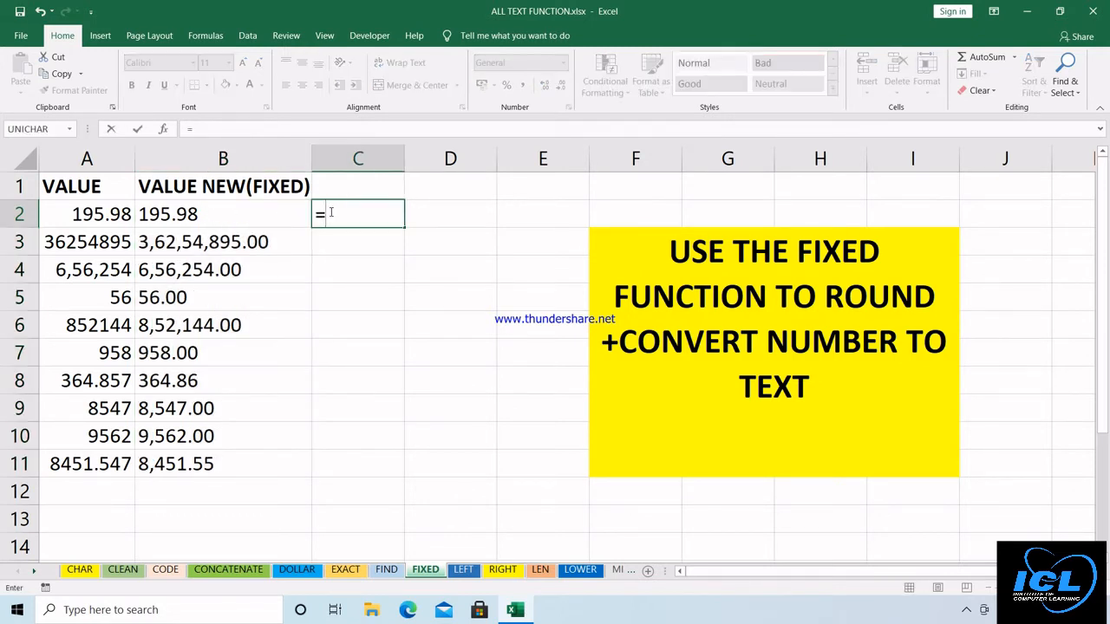
pyautogui.write('FI')
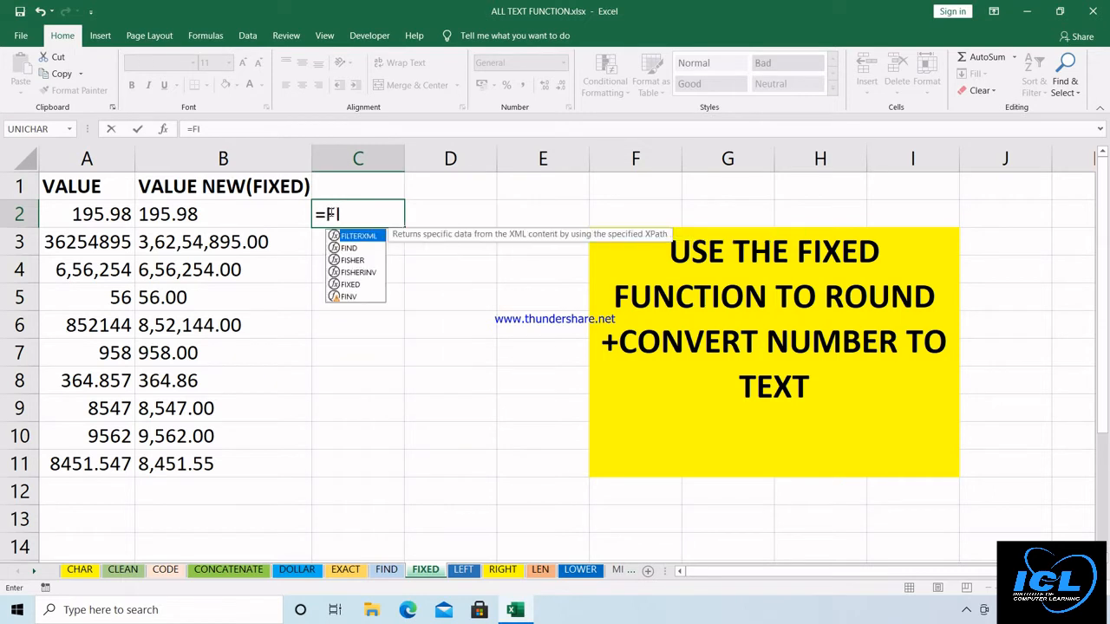
pyautogui.write('X')
pyautogui.press('Tab')
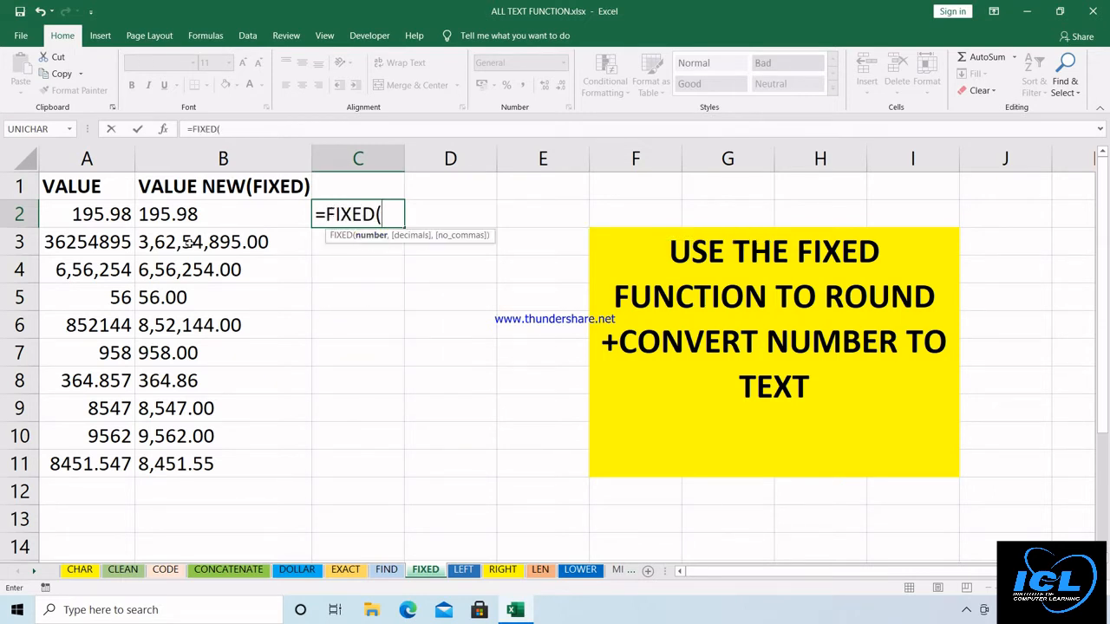
pyautogui.click(100, 213)
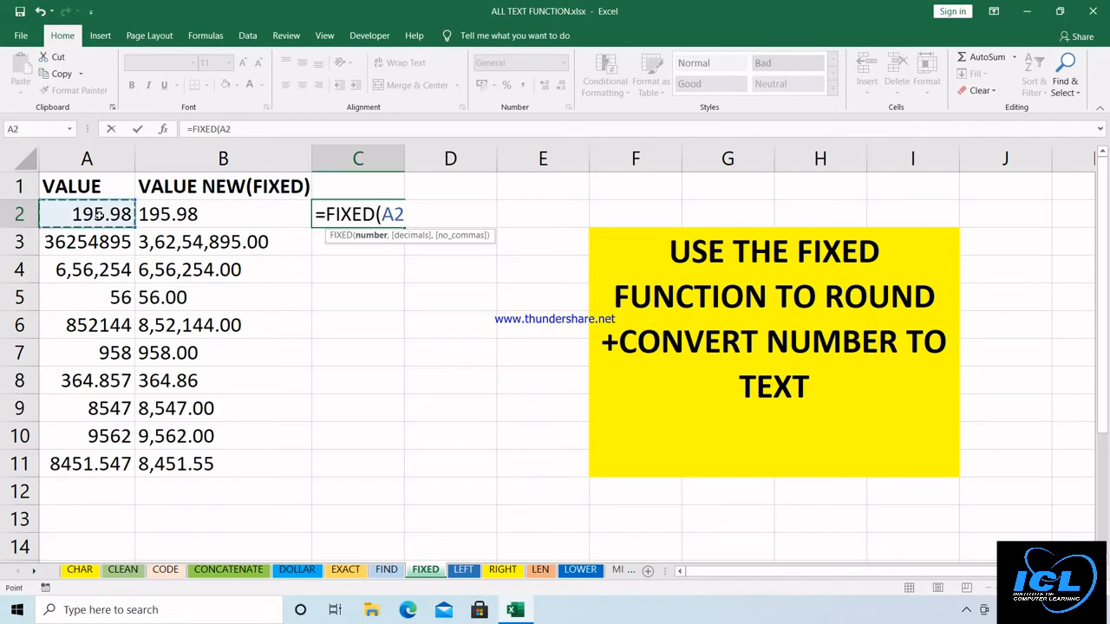
pyautogui.write(',2')
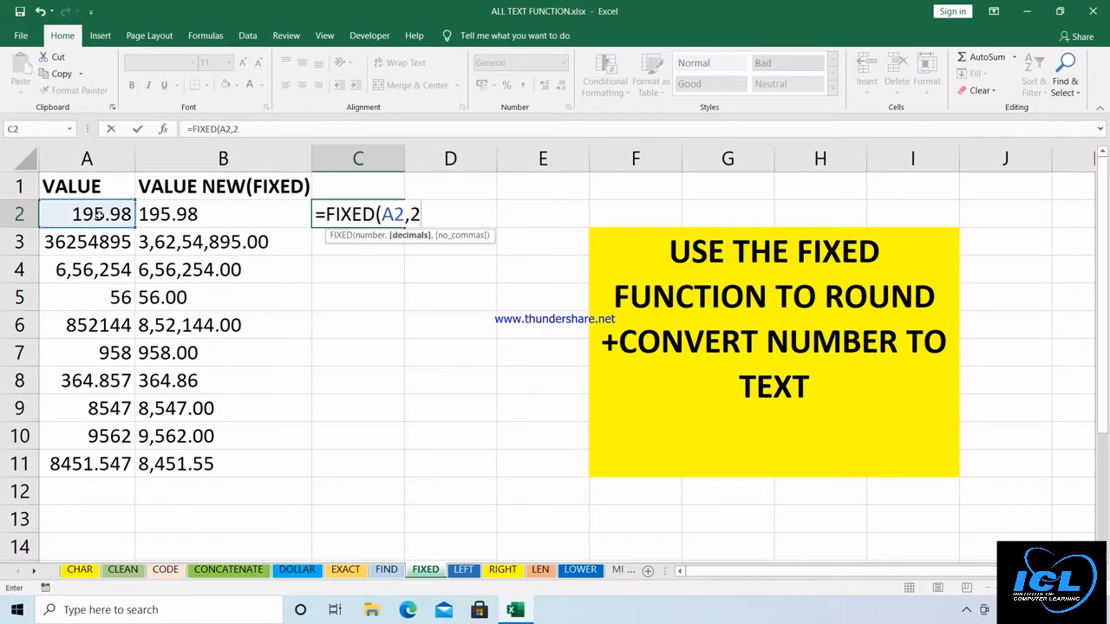
pyautogui.write(',')
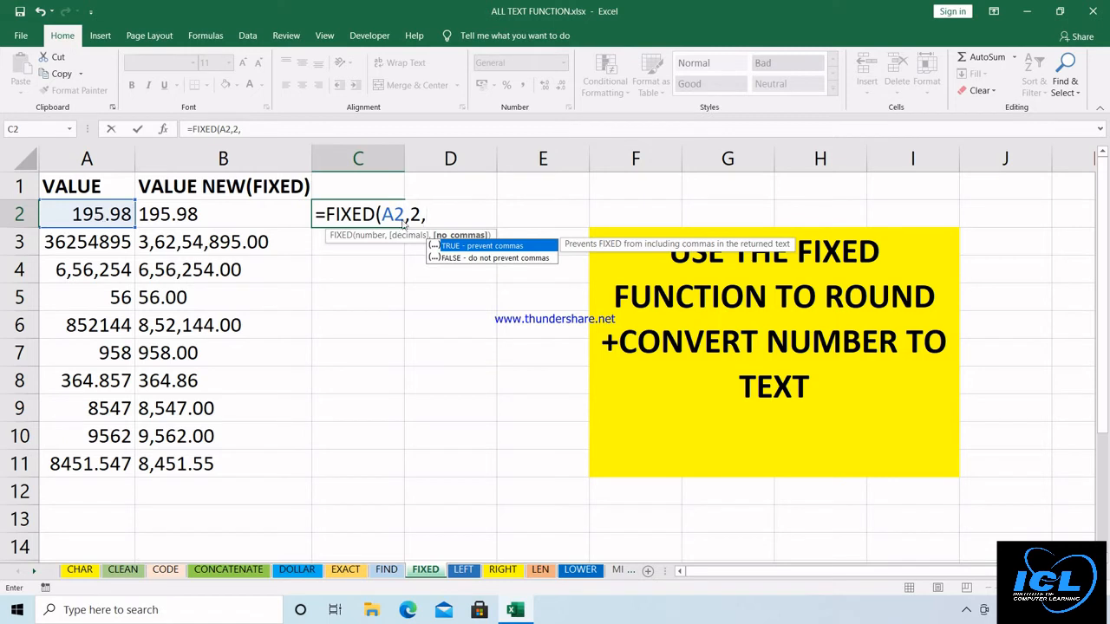
pyautogui.doubleClick(478, 247)
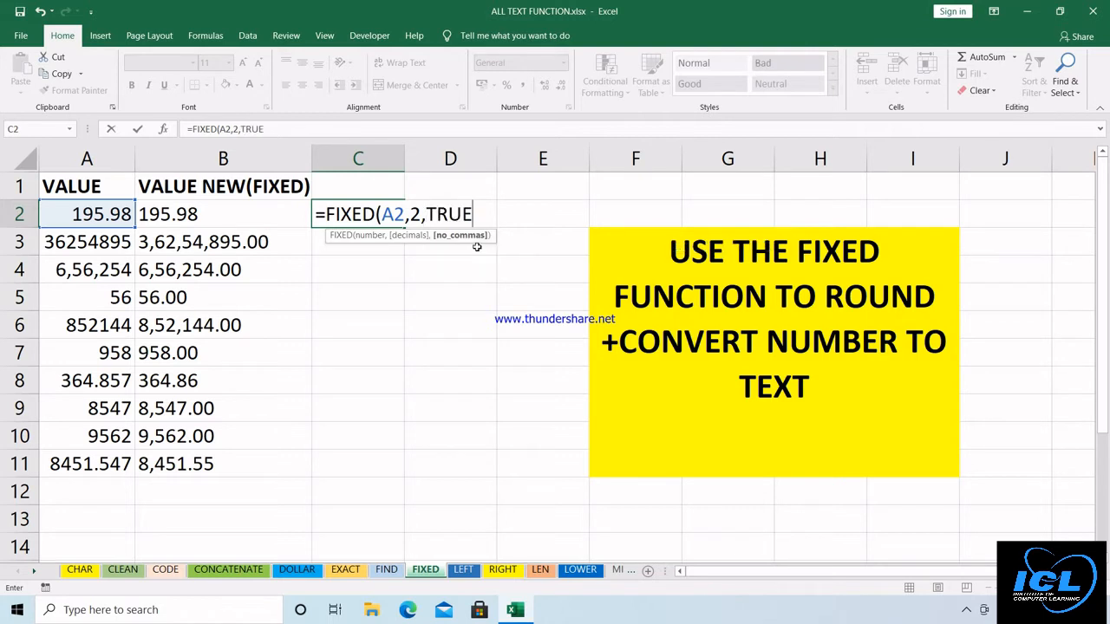
pyautogui.write(')')
pyautogui.press('Return')
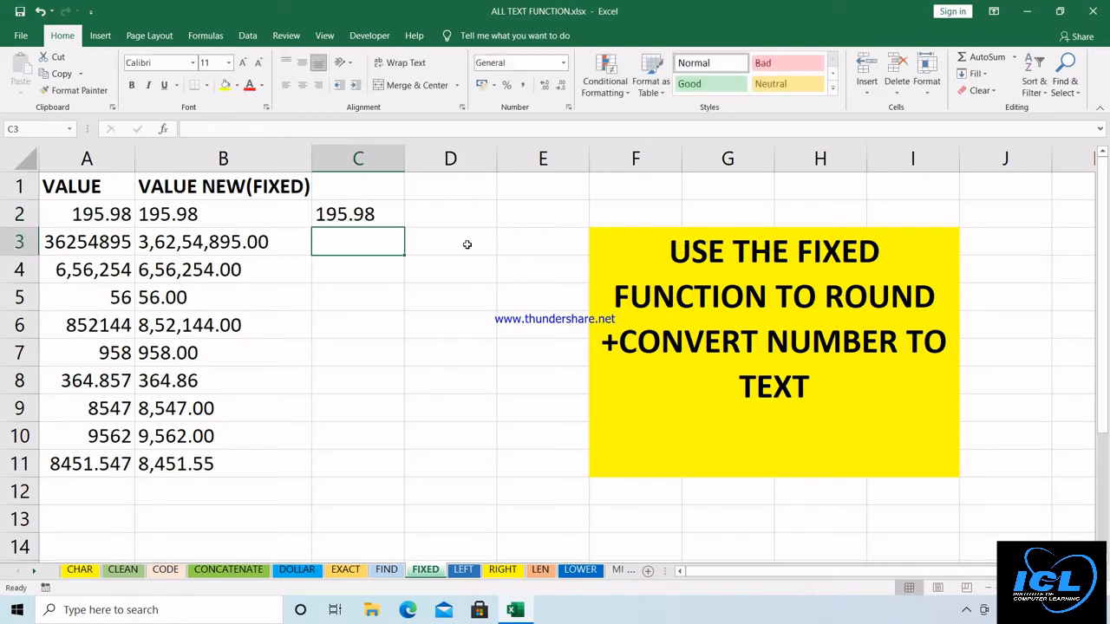
# Fill the FIXED formula from C2 down to C11 and fit column C's width to its contents
pyautogui.click(397, 224)
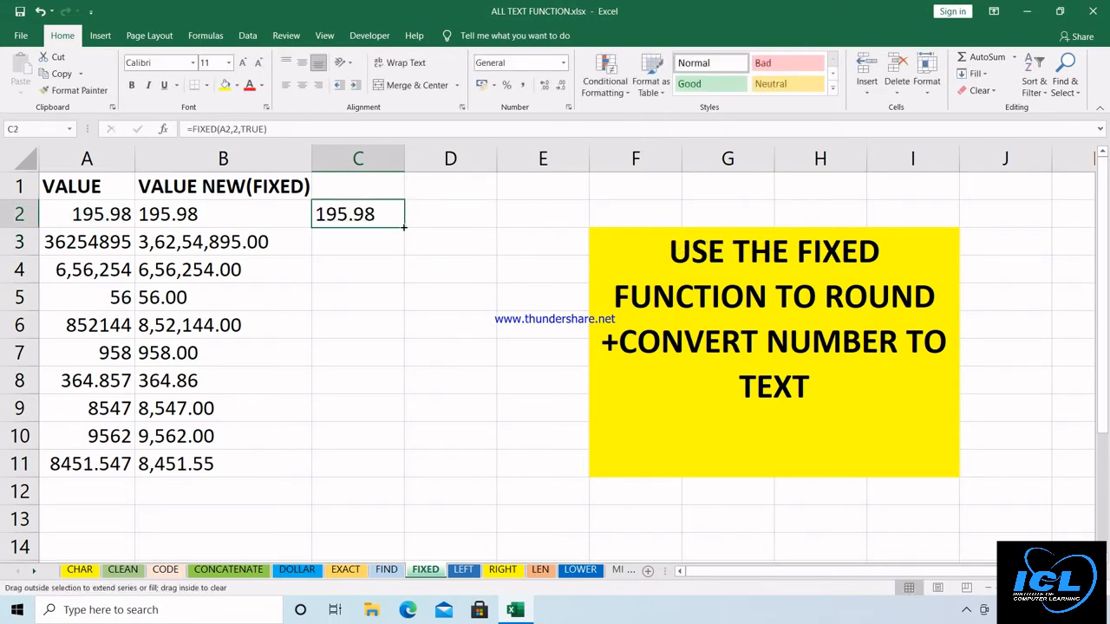
pyautogui.doubleClick(403, 228)
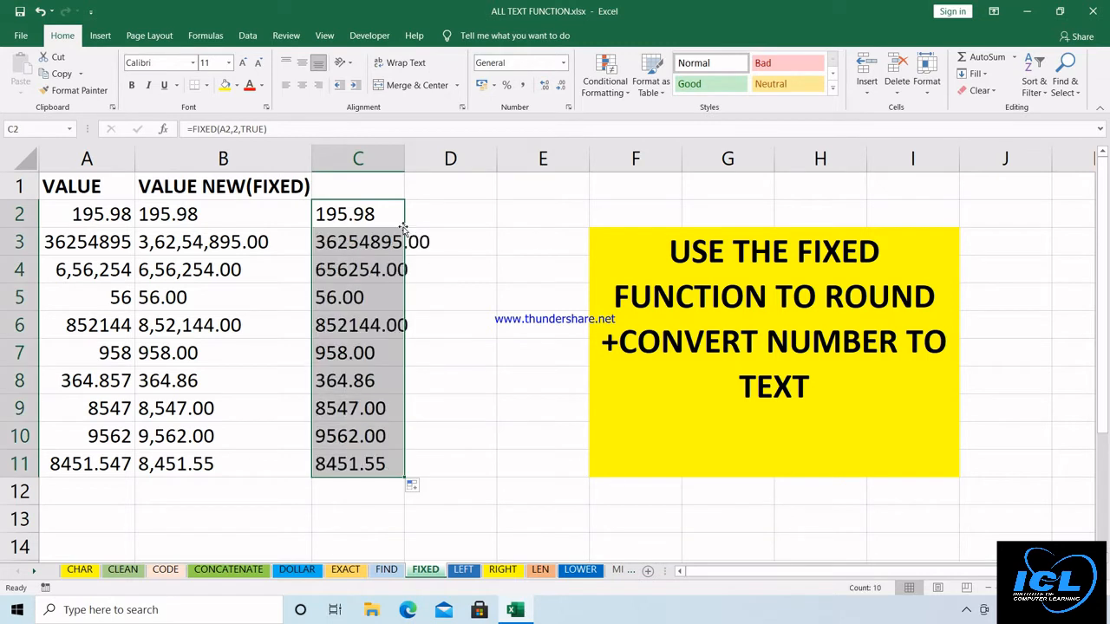
pyautogui.doubleClick(404, 147)
# Enter the heading RESULT in C1 of the FIXED sheet
pyautogui.click(368, 183)
pyautogui.write('R')
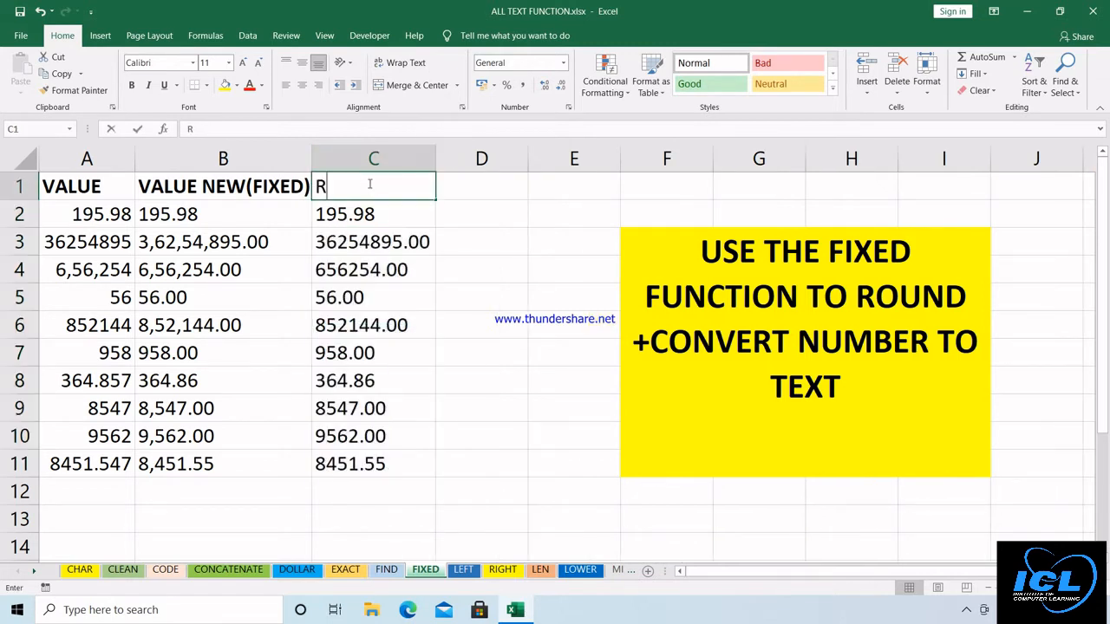
pyautogui.write('ESULT')
pyautogui.press('Return')
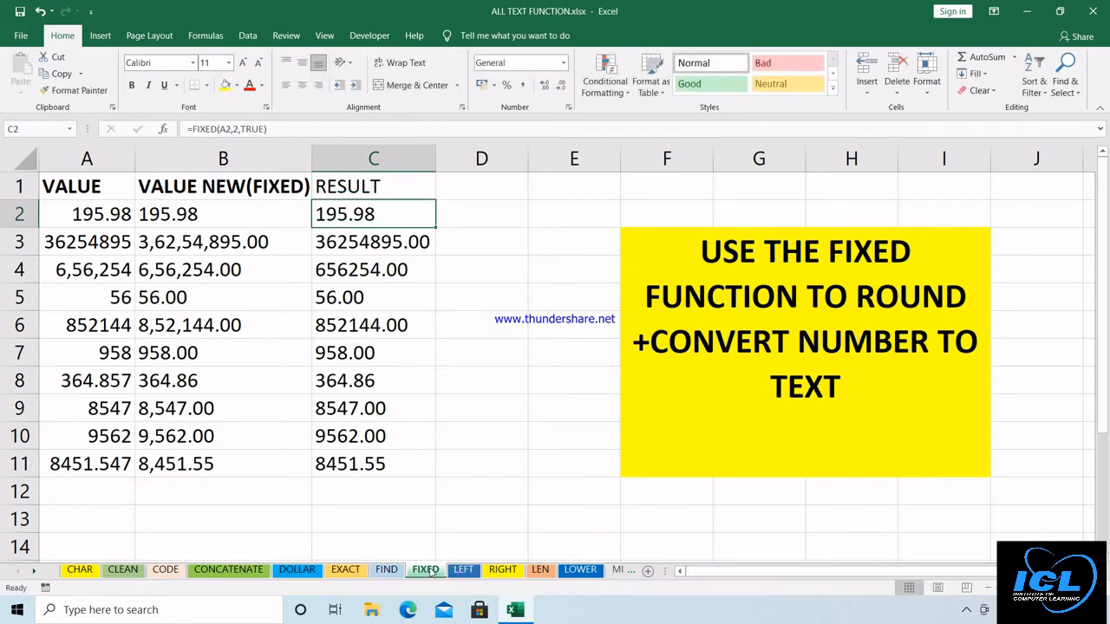
# On the LEFT sheet, enter =LEFT(A2,2) in B2 and fill it down to B9
pyautogui.click(463, 569)
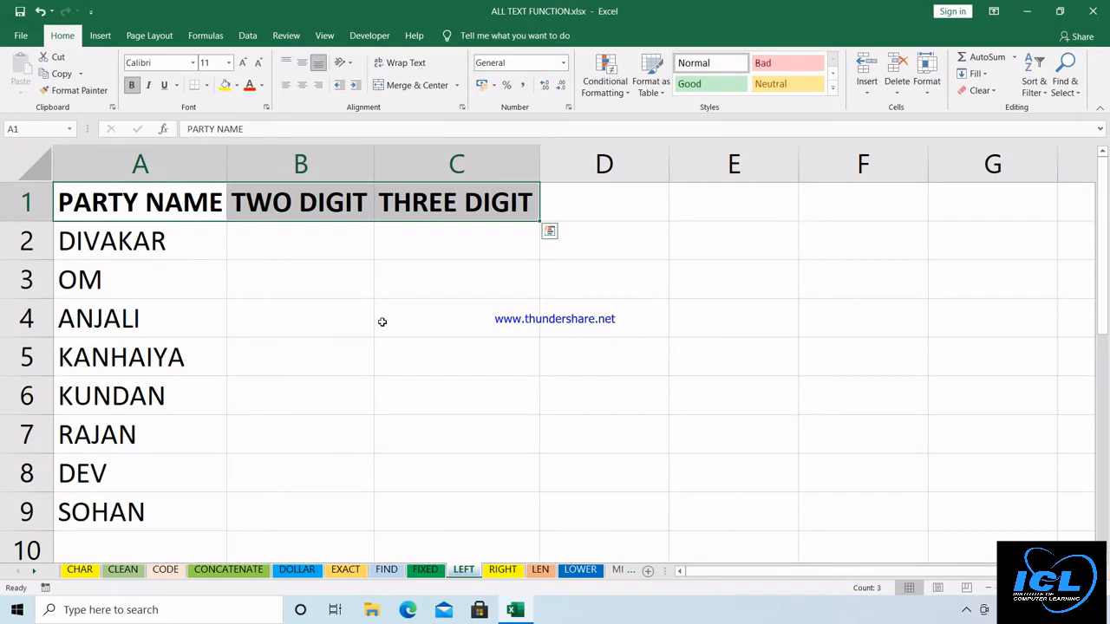
pyautogui.click(324, 244)
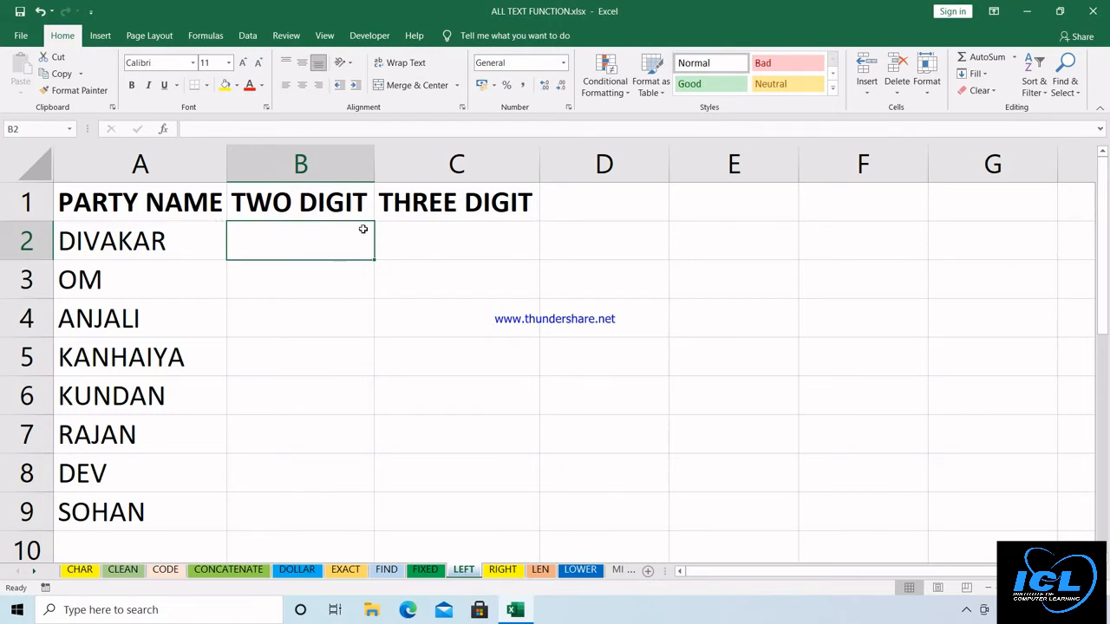
pyautogui.write('=')
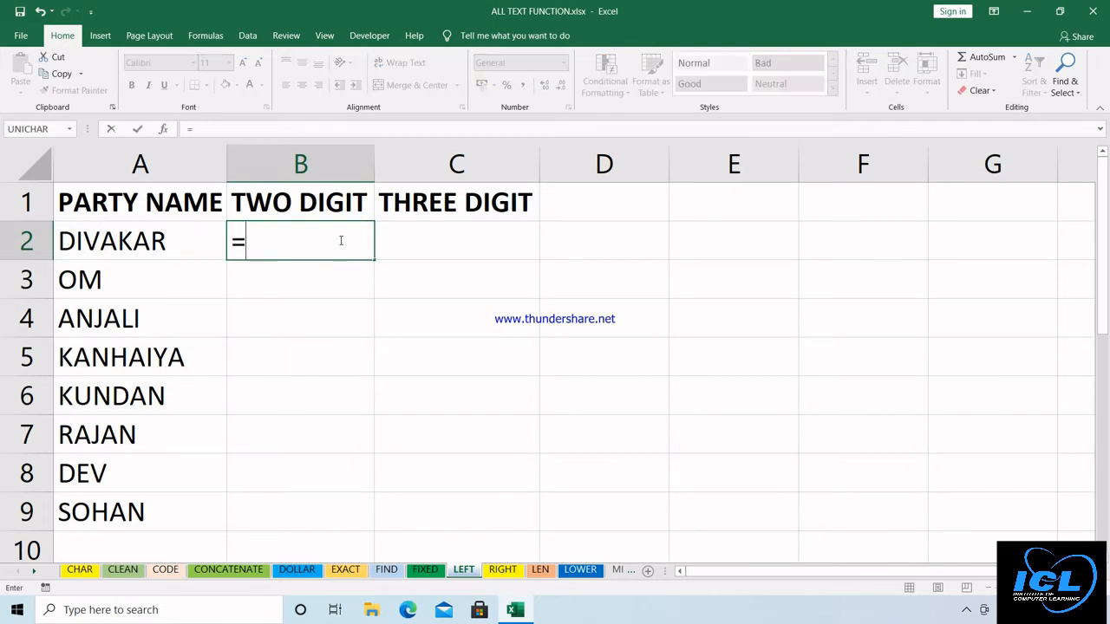
pyautogui.write('LEFT(')
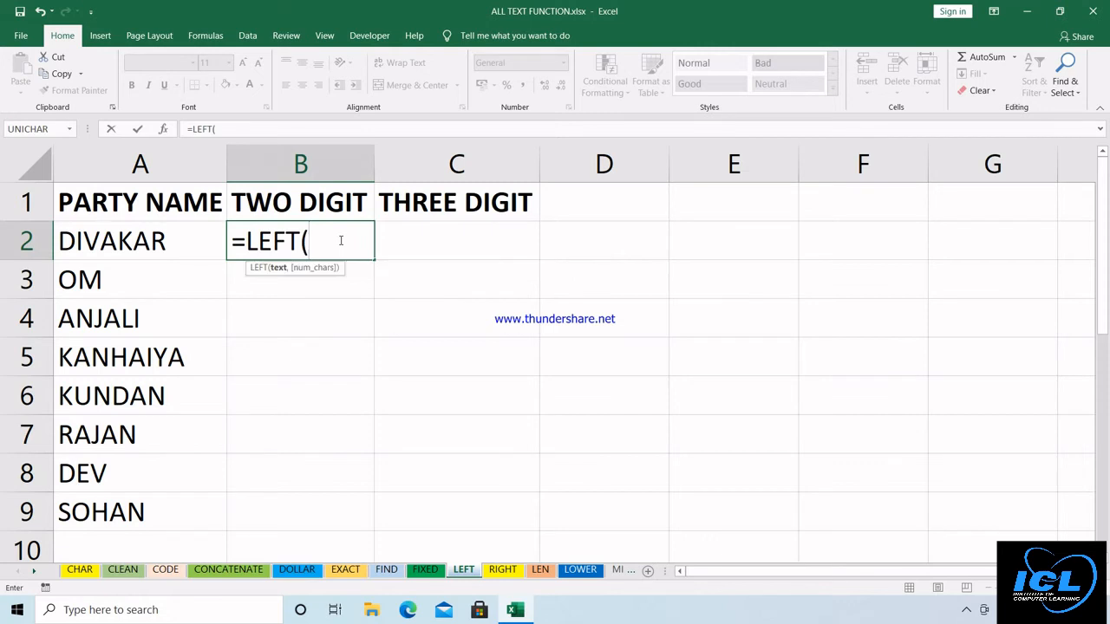
pyautogui.click(146, 246)
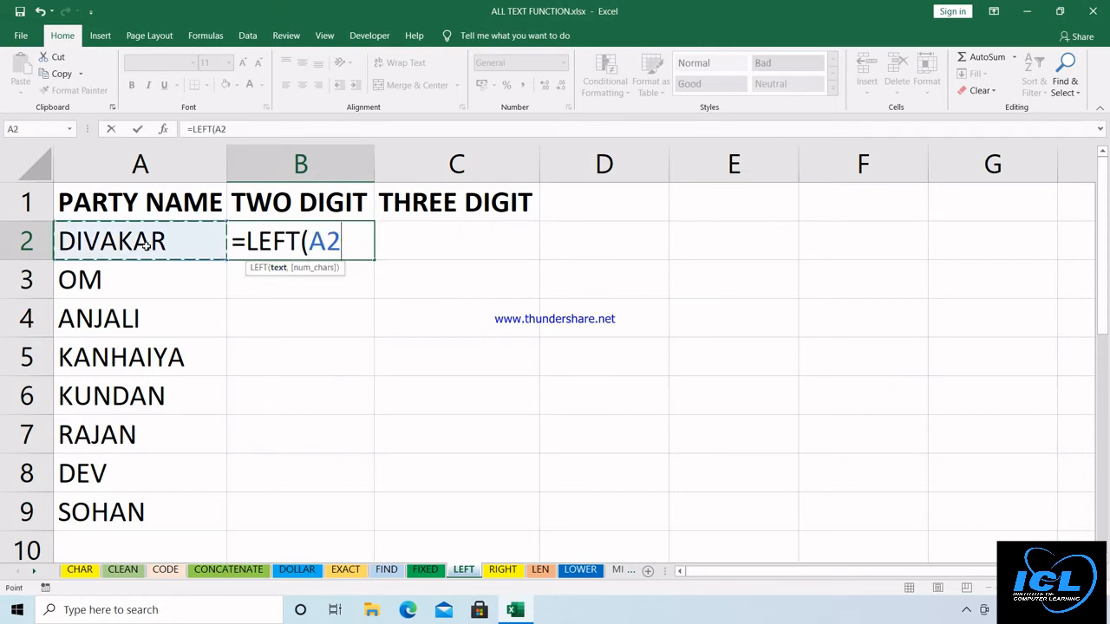
pyautogui.write(',')
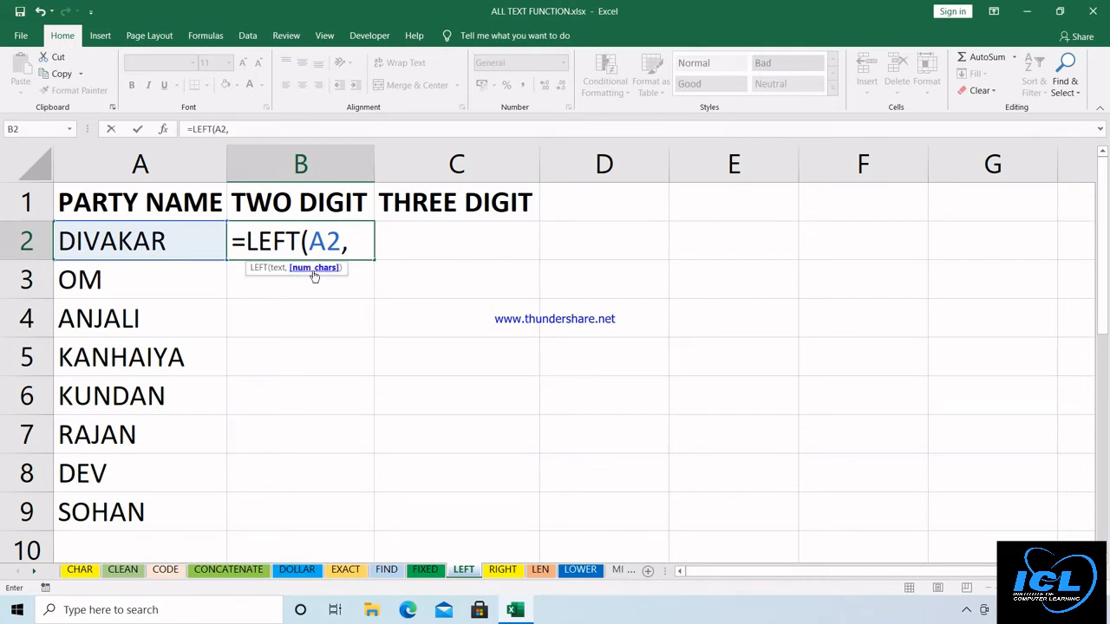
pyautogui.write('2')
pyautogui.press('Return')
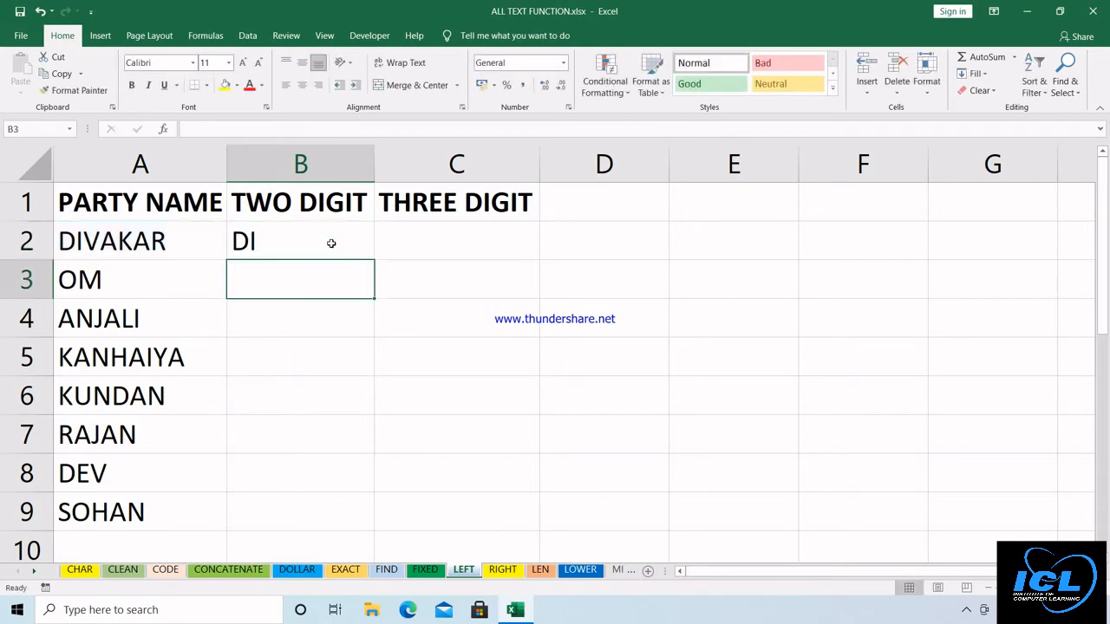
pyautogui.click(332, 243)
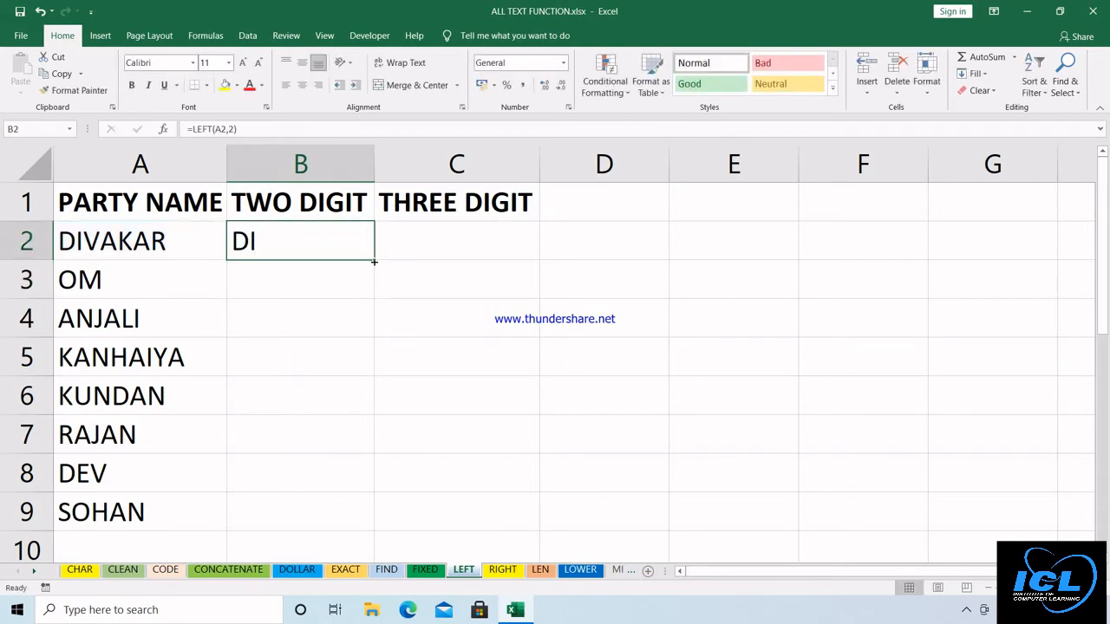
pyautogui.moveTo(372, 261); pyautogui.dragTo(343, 533)
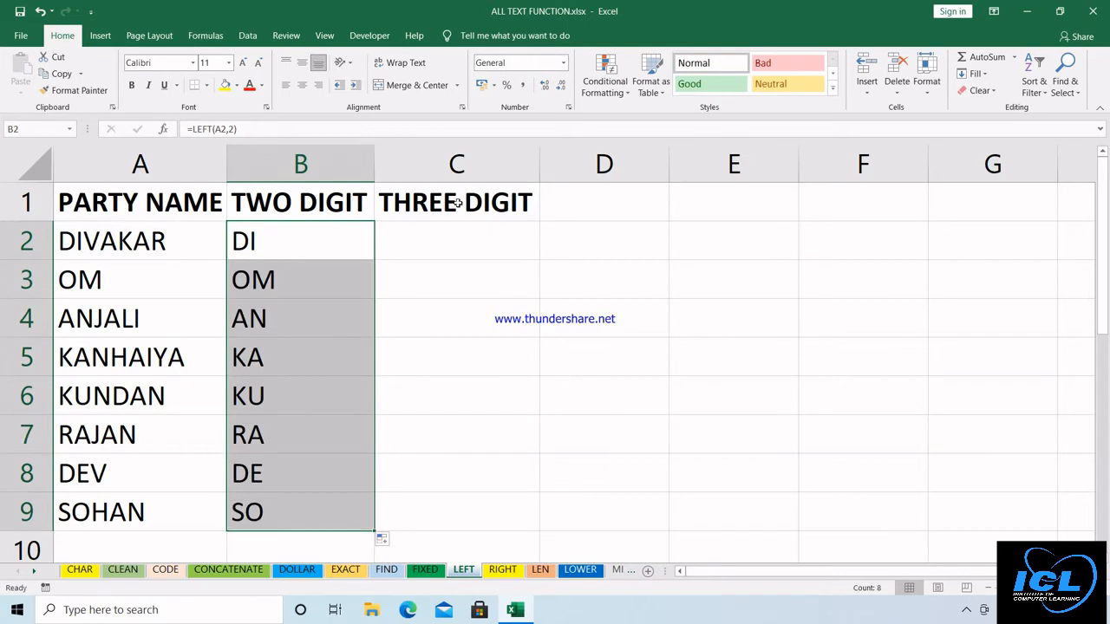
# Enter =LEFT(A2,3) in C2 under THREE DIGIT to extract the first three characters of the party name
pyautogui.click(440, 254)
pyautogui.write('=')
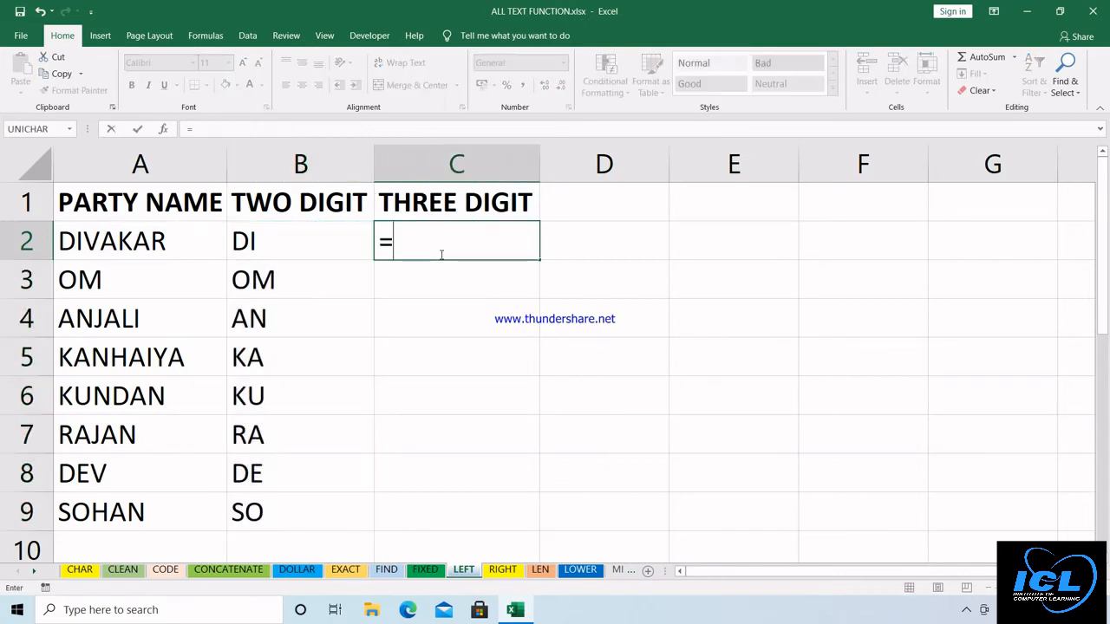
pyautogui.write('L')
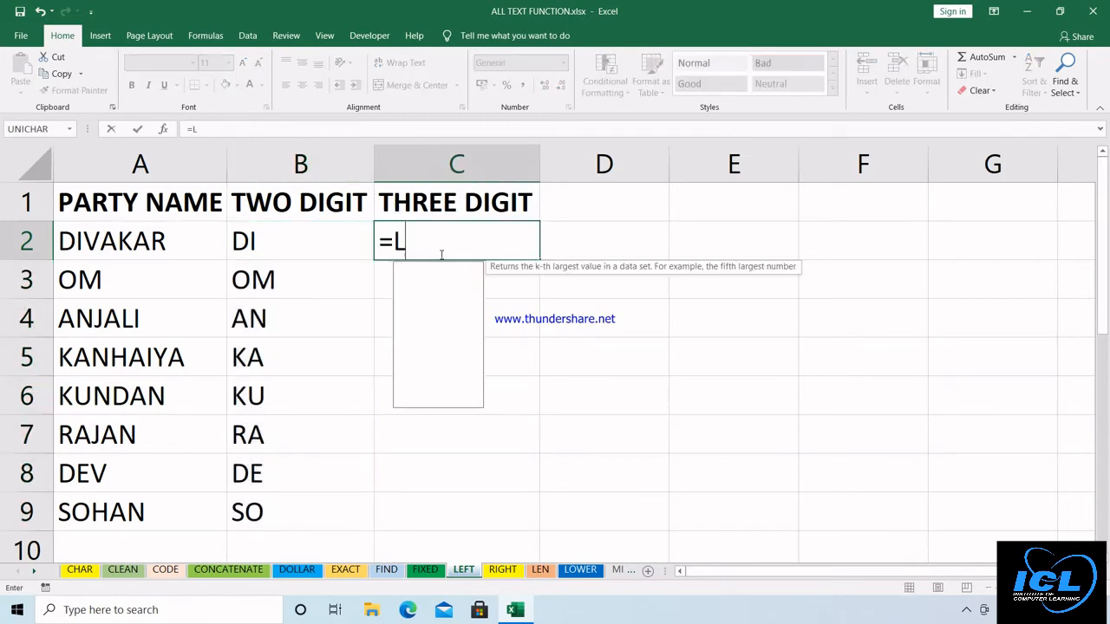
pyautogui.write('EFT(')
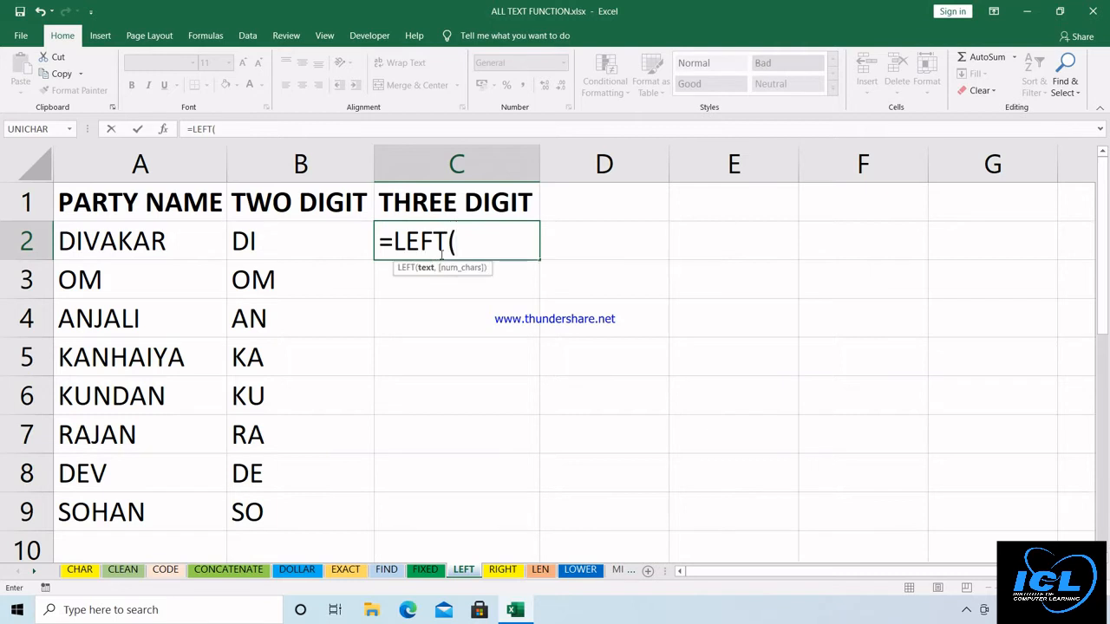
pyautogui.click(130, 244)
pyautogui.write(',3')
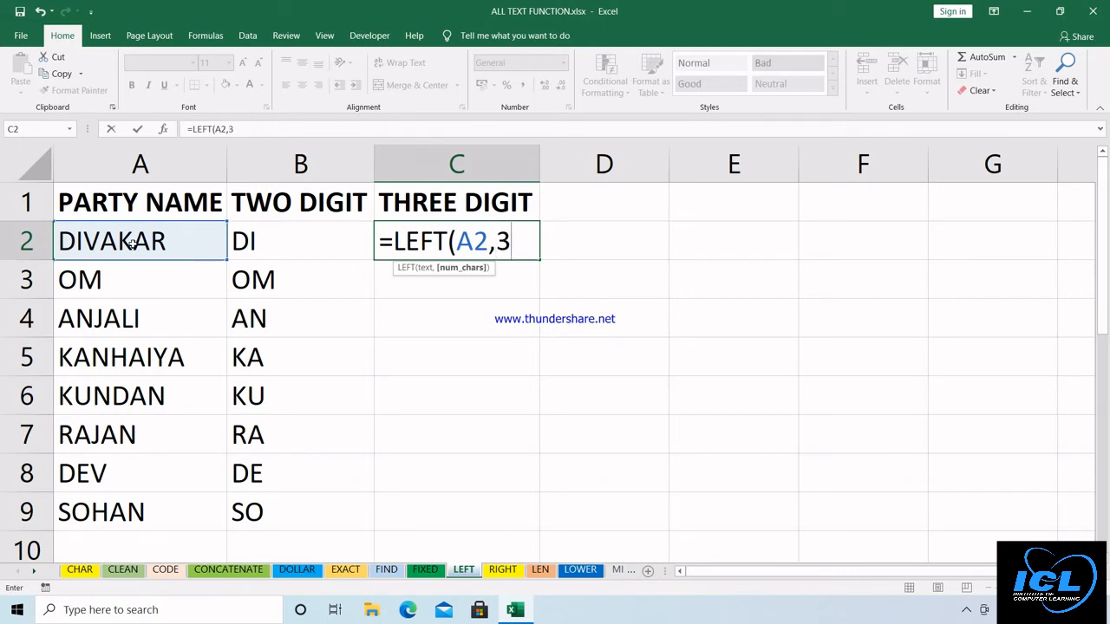
pyautogui.write(')')
pyautogui.press('Return')
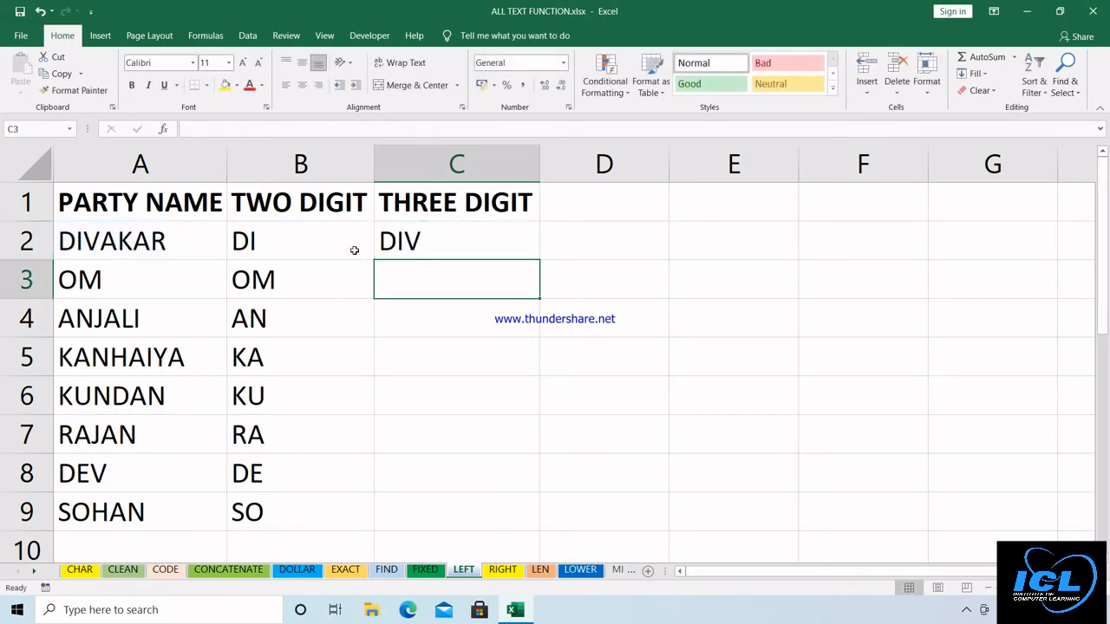
# Fill the three-character LEFT formula from C2 down through C10
pyautogui.click(427, 236)
pyautogui.hotkey('shift', 'Down')
pyautogui.hotkey('shift', 'Down')
pyautogui.hotkey('shift', 'Down')
pyautogui.hotkey('shift', 'Down')
pyautogui.hotkey('shift', 'Down')
pyautogui.hotkey('shift', 'Down')
pyautogui.hotkey('shift', 'Down')
pyautogui.hotkey('shift', 'Down')
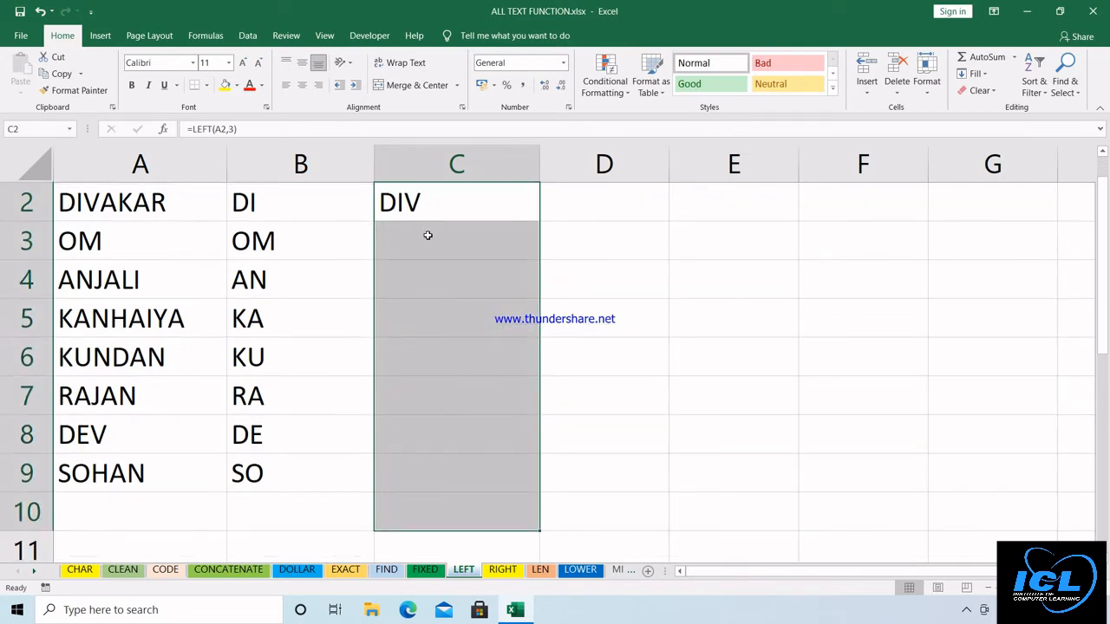
pyautogui.hotkey('ctrl', 'd')
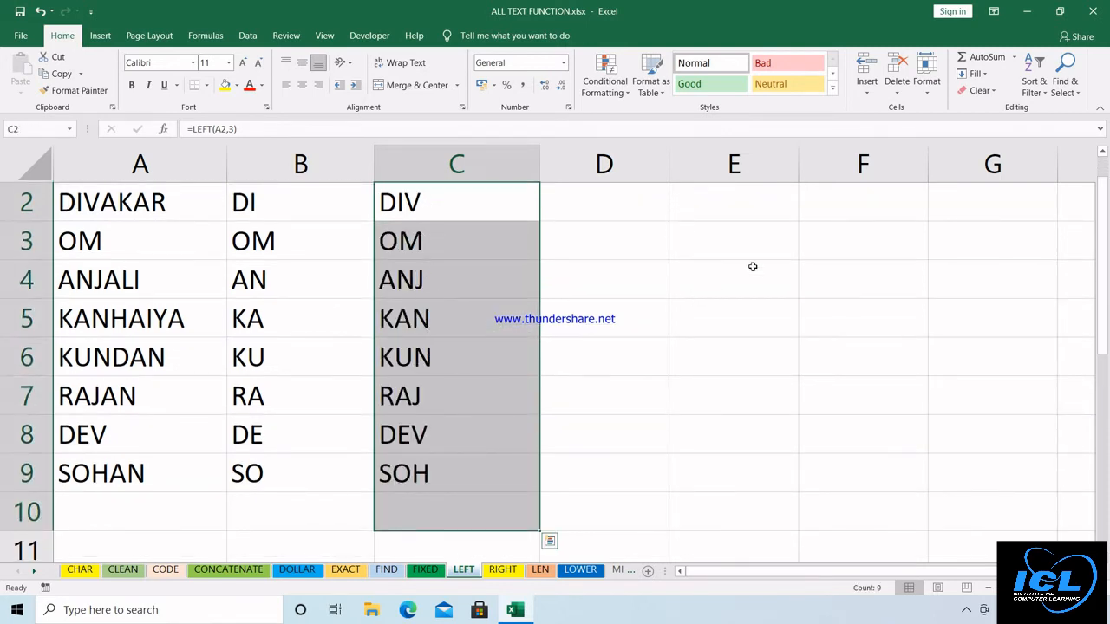
pyautogui.click(1103, 156)
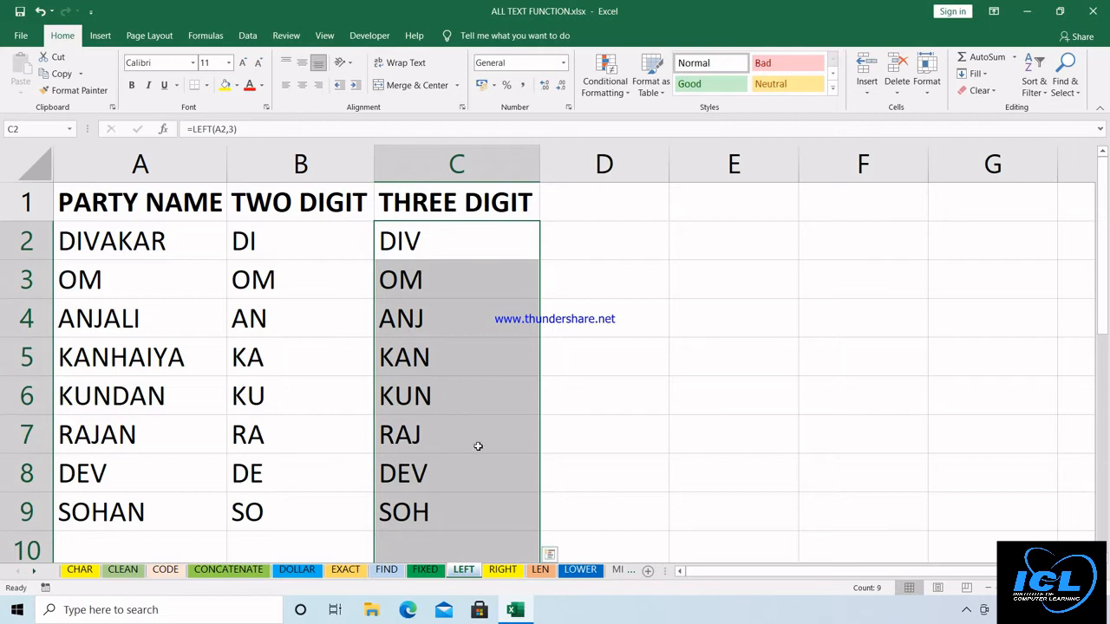
# Open the RIGHT sheet and autofit the PARTY NAME column's width
pyautogui.click(500, 570)
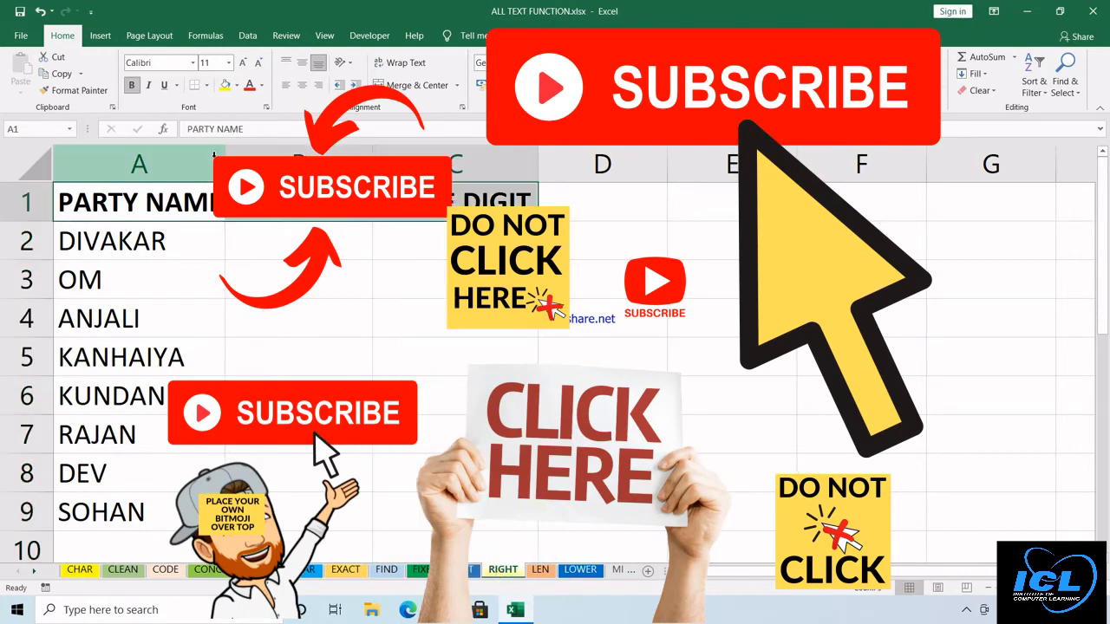
pyautogui.doubleClick(225, 163)
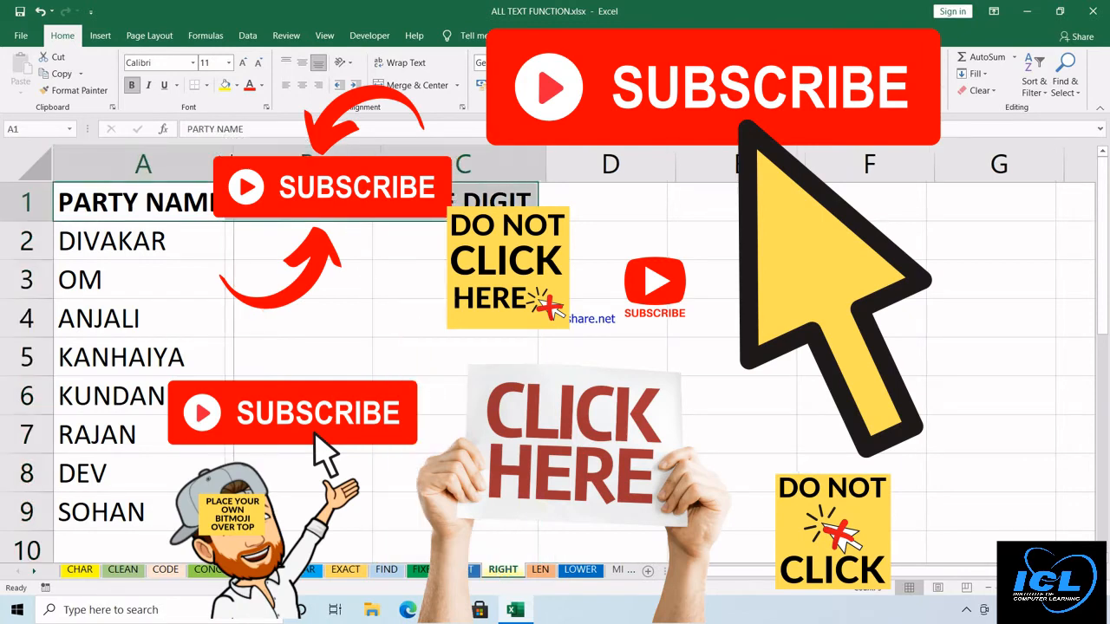
# Enter =RIGHT(A2,2) in B2 under TWO DIGIT and fill it down to B9
pyautogui.click(283, 241)
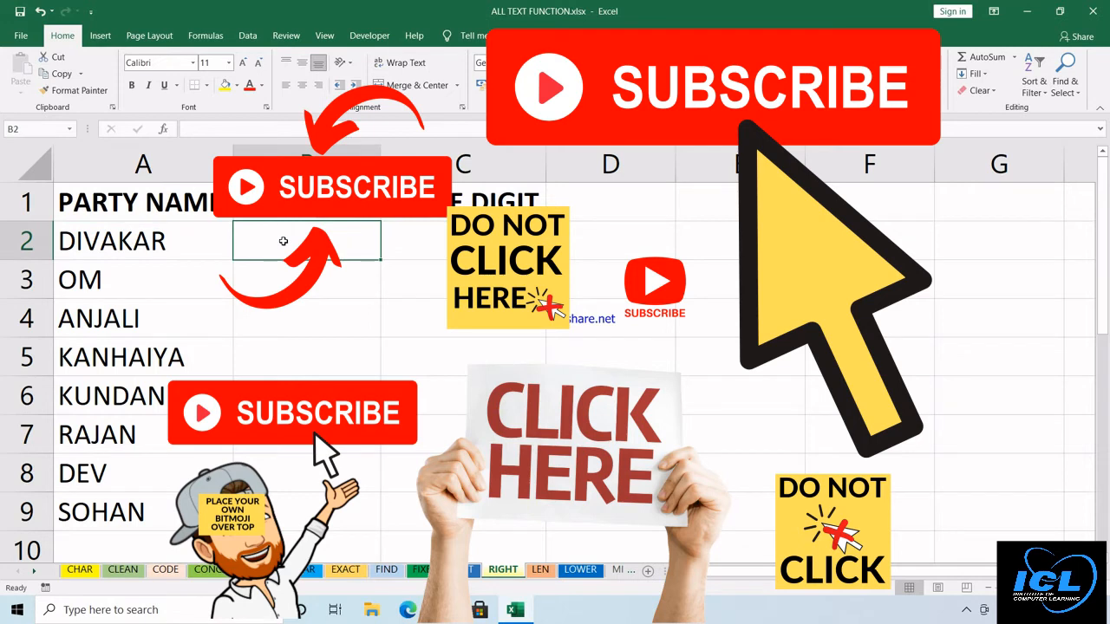
pyautogui.write('=RIGHT')
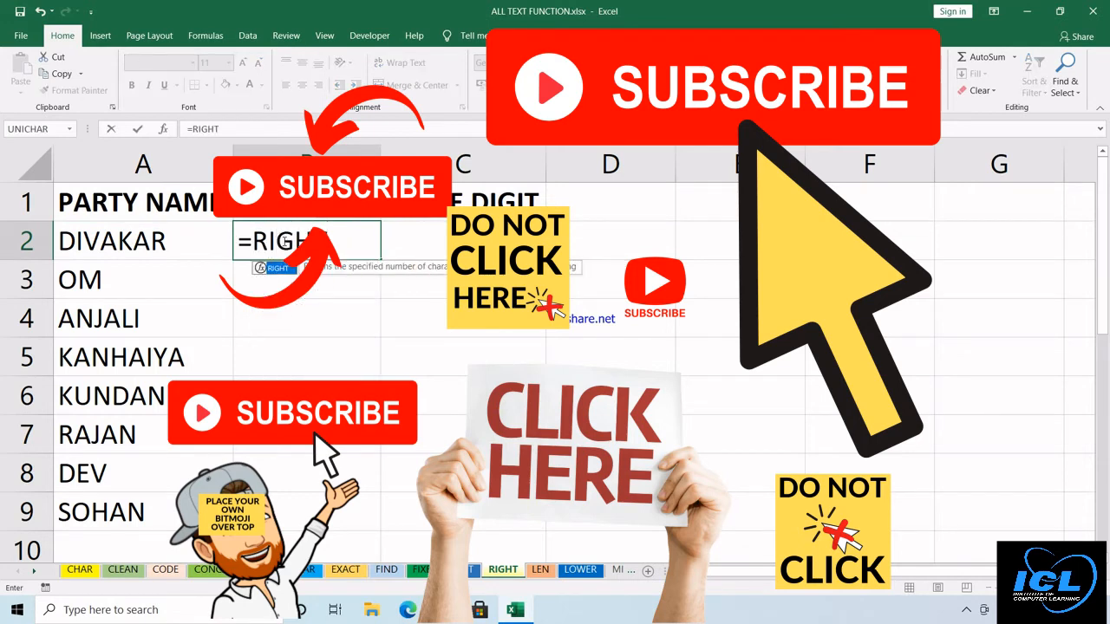
pyautogui.write('(')
pyautogui.click(206, 235)
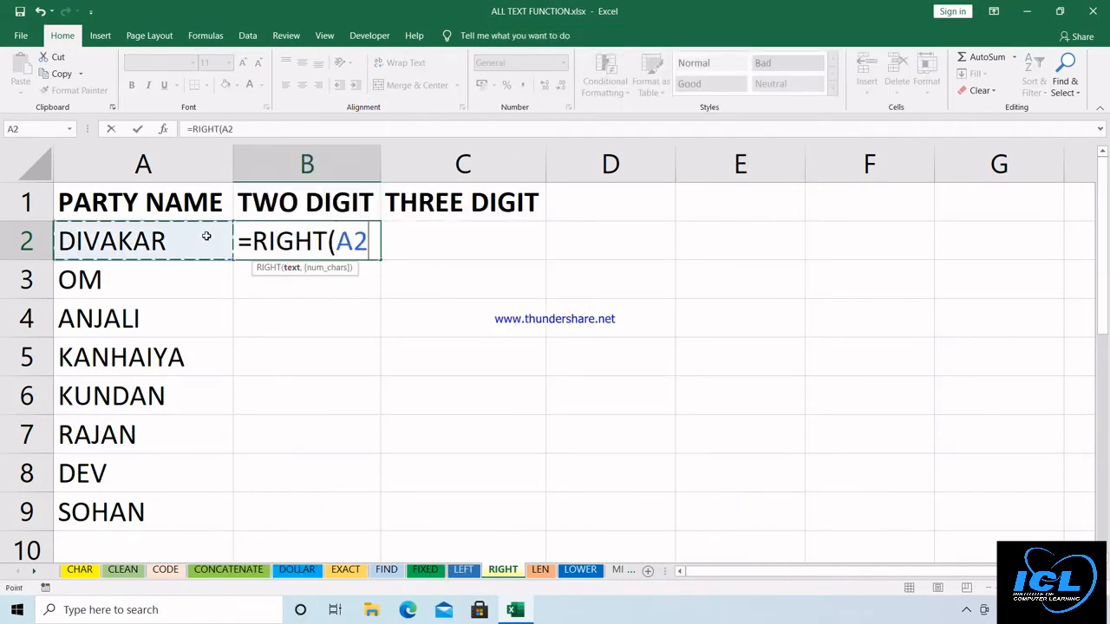
pyautogui.write(',2)')
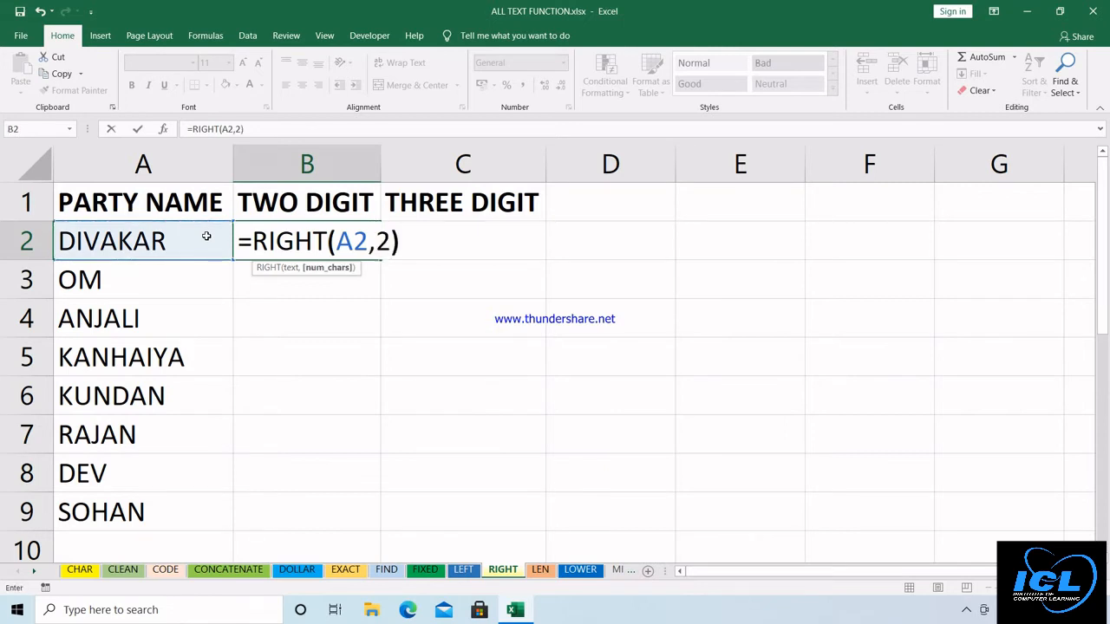
pyautogui.press('Return')
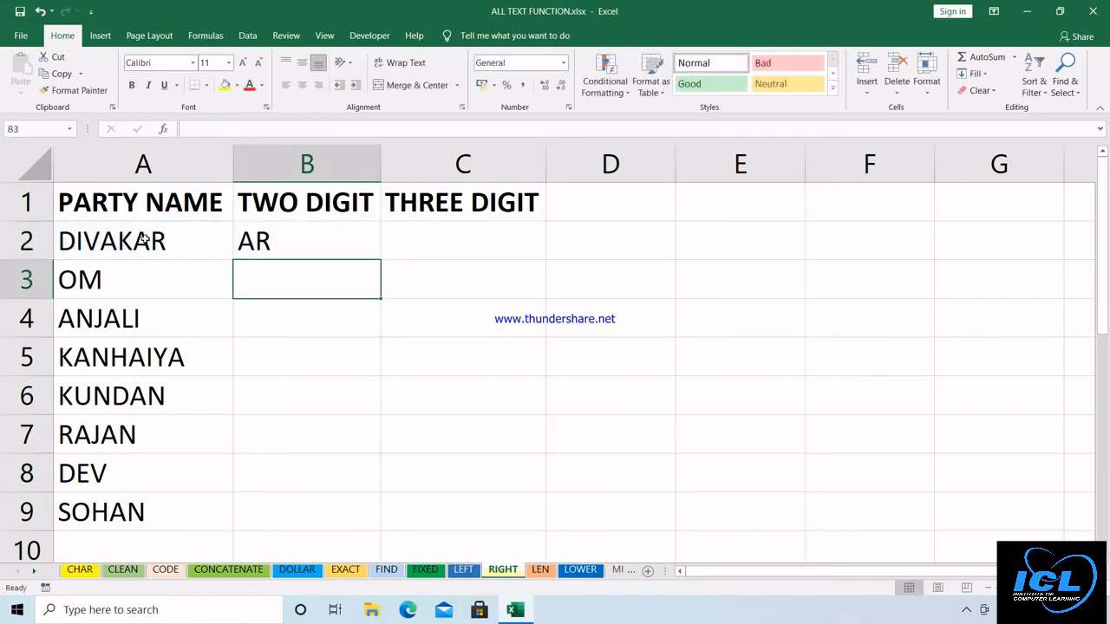
pyautogui.click(368, 241)
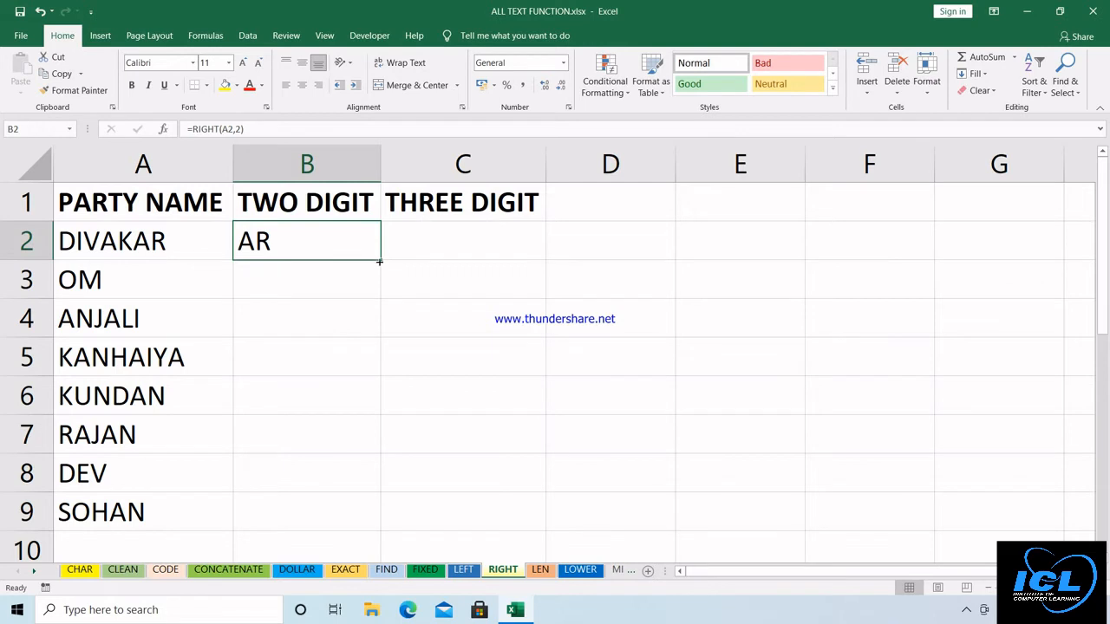
pyautogui.moveTo(379, 259); pyautogui.dragTo(354, 540)
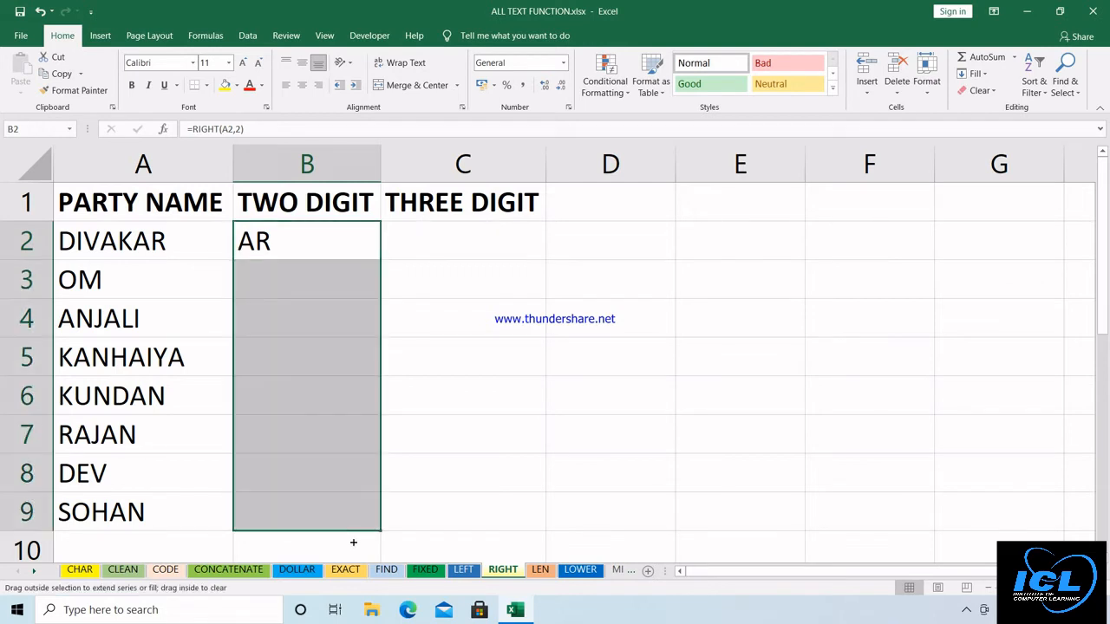
# Enter =RIGHT(A2,3) in C2 under THREE DIGIT and fill it down to C9
pyautogui.click(474, 238)
pyautogui.write('=')
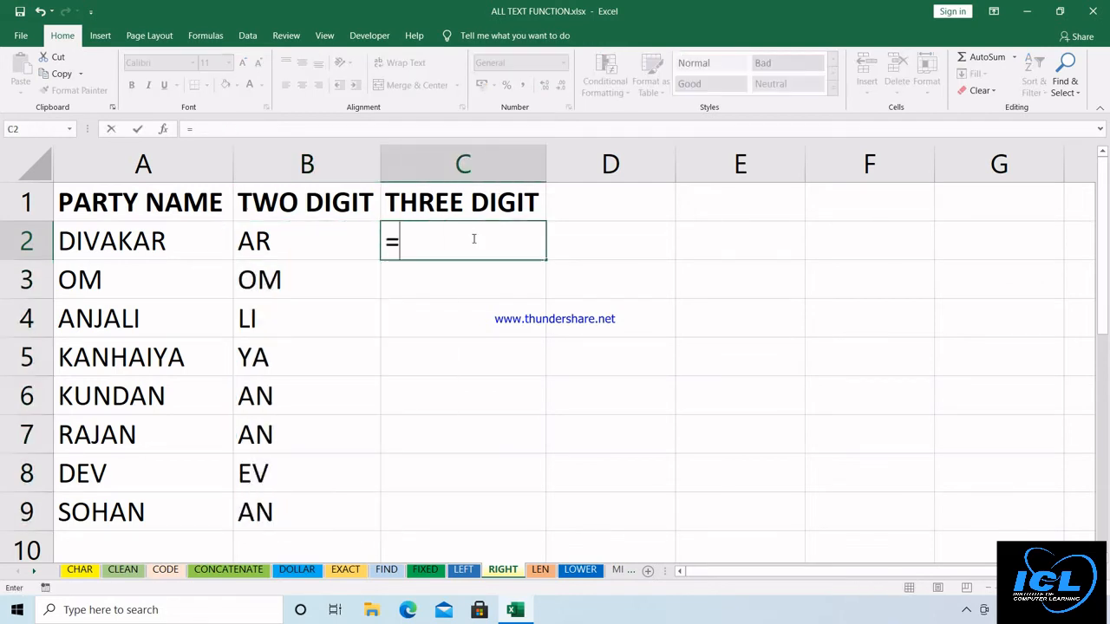
pyautogui.write('RIGH')
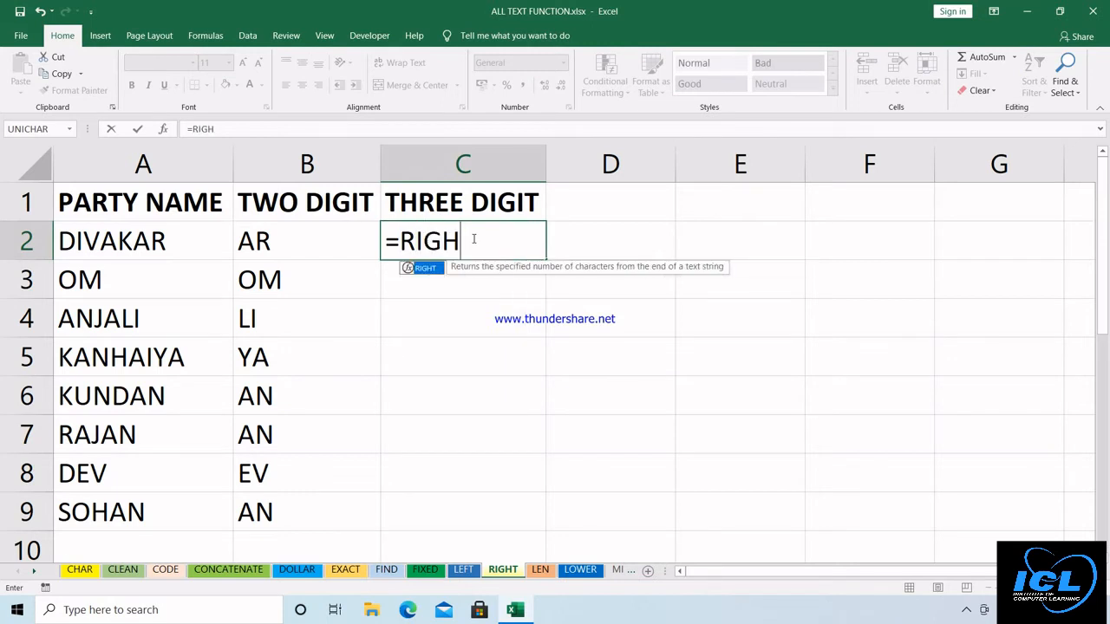
pyautogui.write('T(')
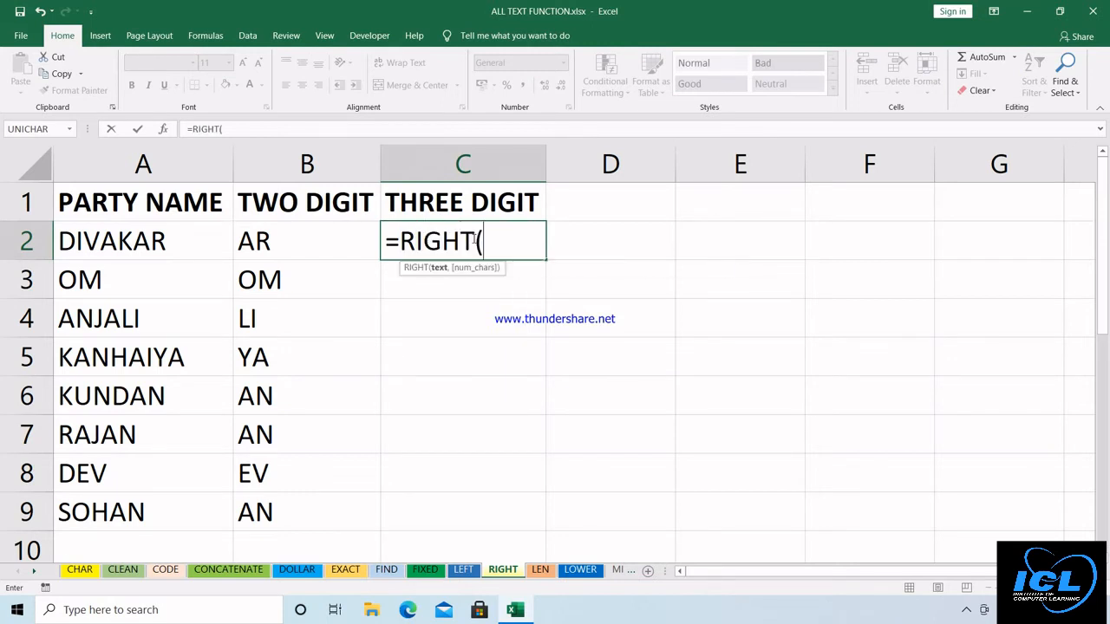
pyautogui.click(174, 244)
pyautogui.write(',3')
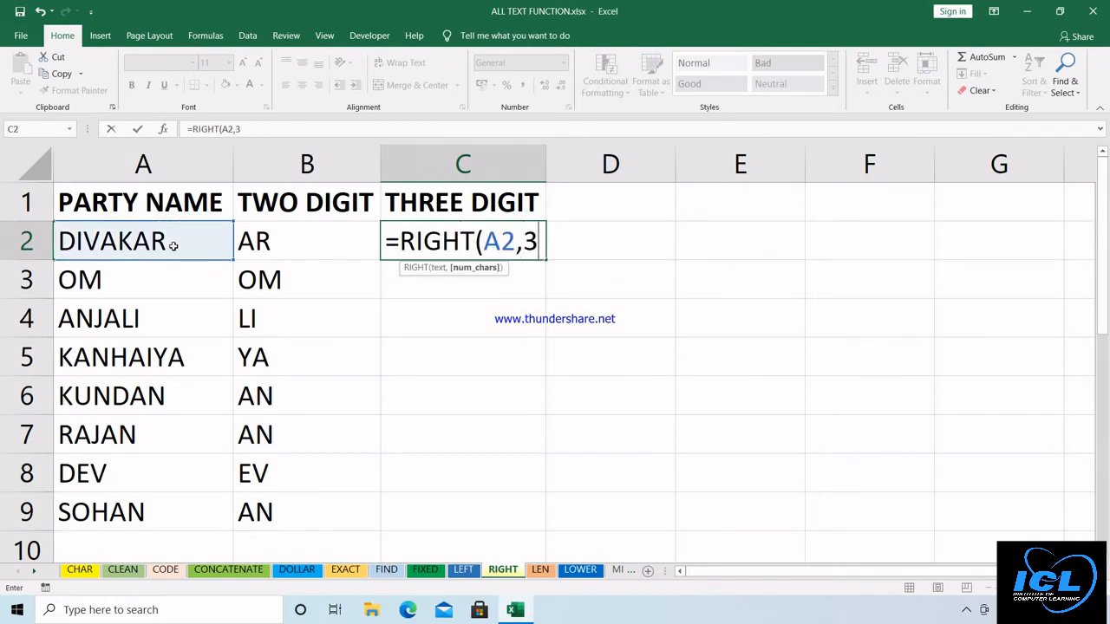
pyautogui.press('Return')
pyautogui.click(478, 234)
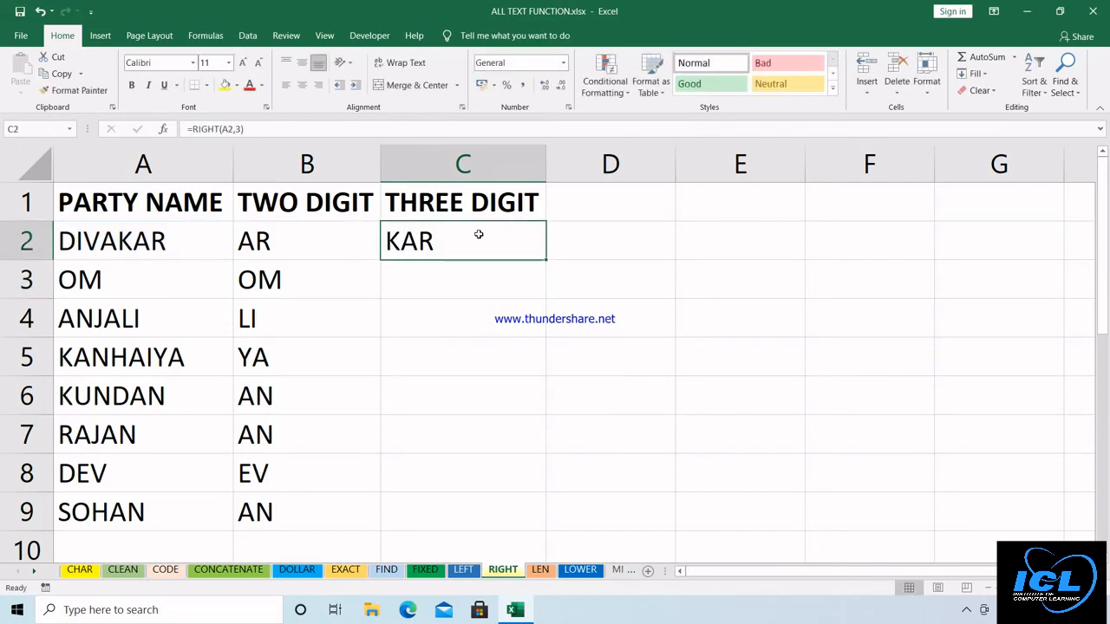
pyautogui.moveTo(546, 267)
pyautogui.mouseDown()
pyautogui.moveTo(506, 473)
pyautogui.moveTo(507, 526)
pyautogui.mouseUp()
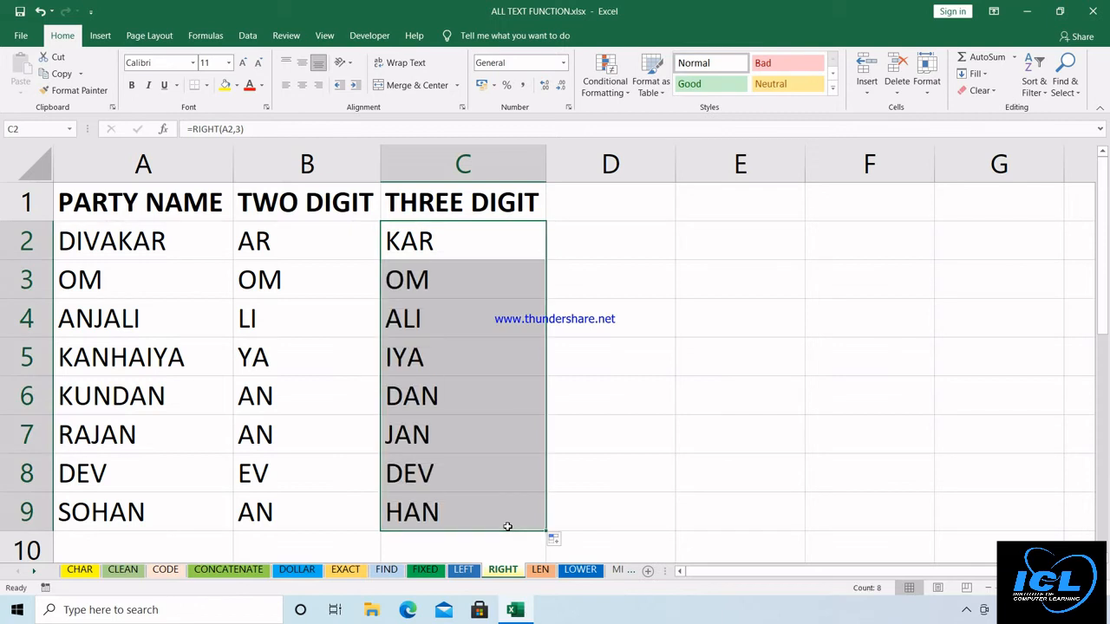
# On the LEN sheet, enter =LEN(A2) in B2 to count the party name's characters and fill it down to B9
pyautogui.click(540, 570)
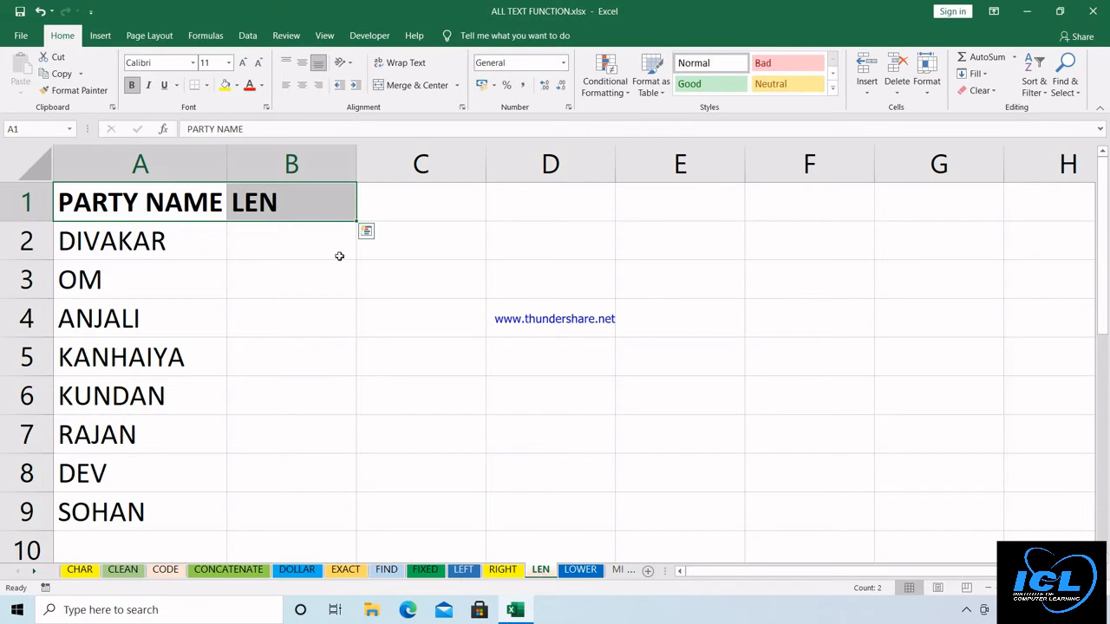
pyautogui.click(310, 241)
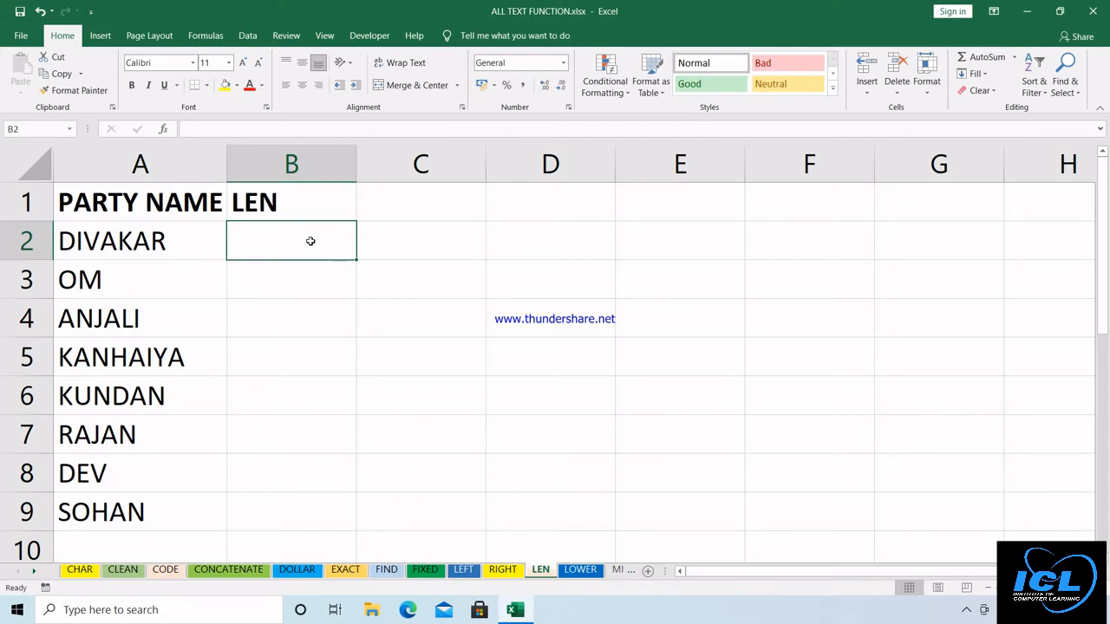
pyautogui.write('=LEN')
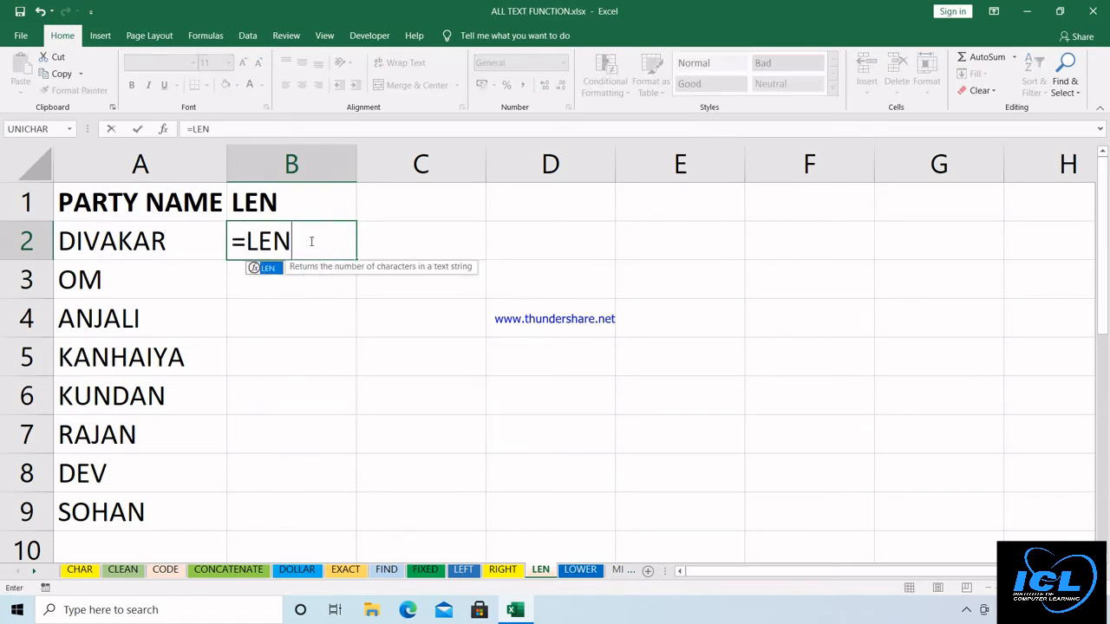
pyautogui.write('(')
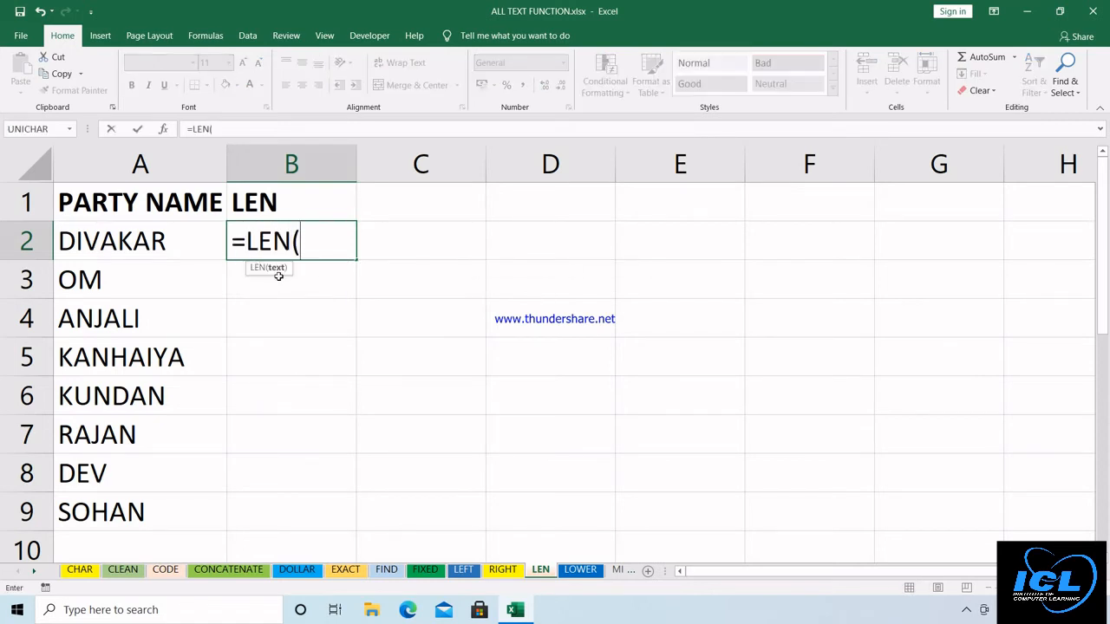
pyautogui.click(166, 245)
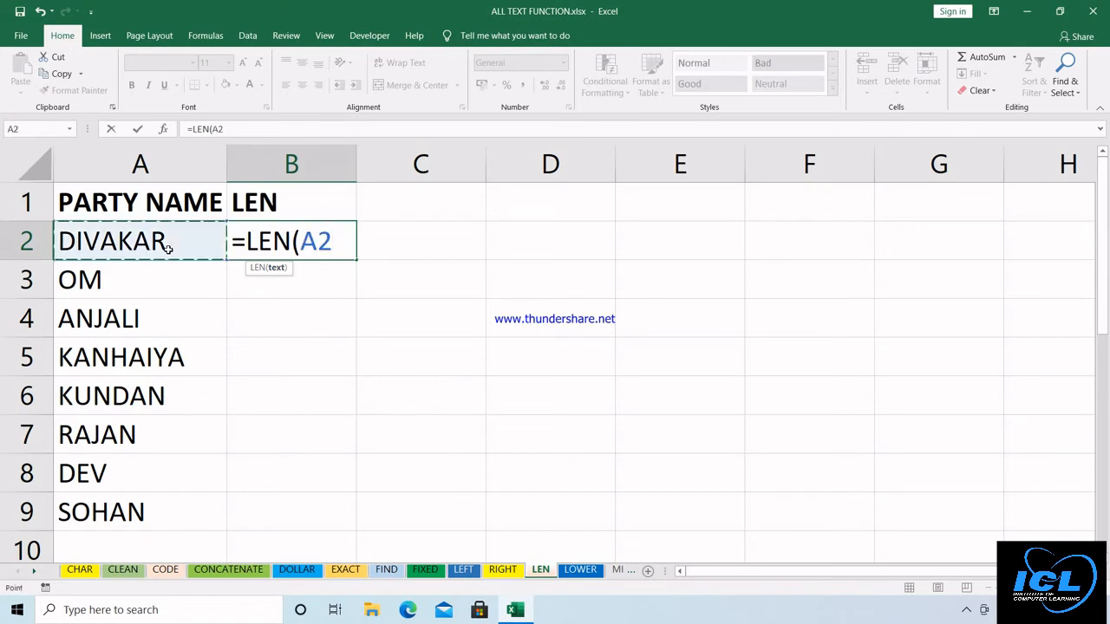
pyautogui.write(')')
pyautogui.press('Return')
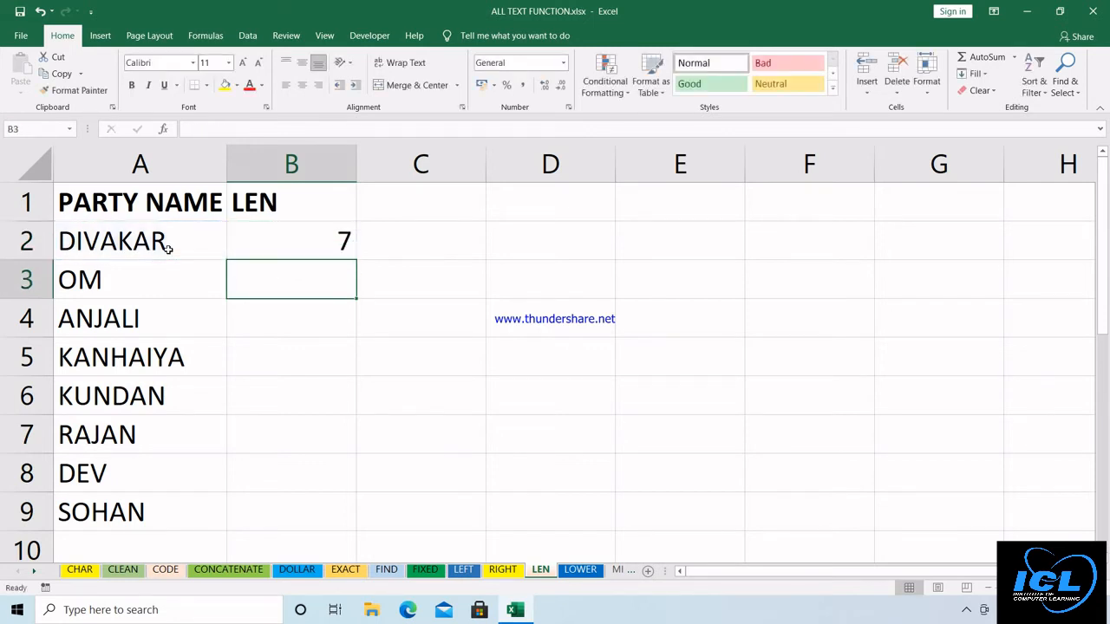
pyautogui.click(270, 247)
pyautogui.doubleClick(270, 247)
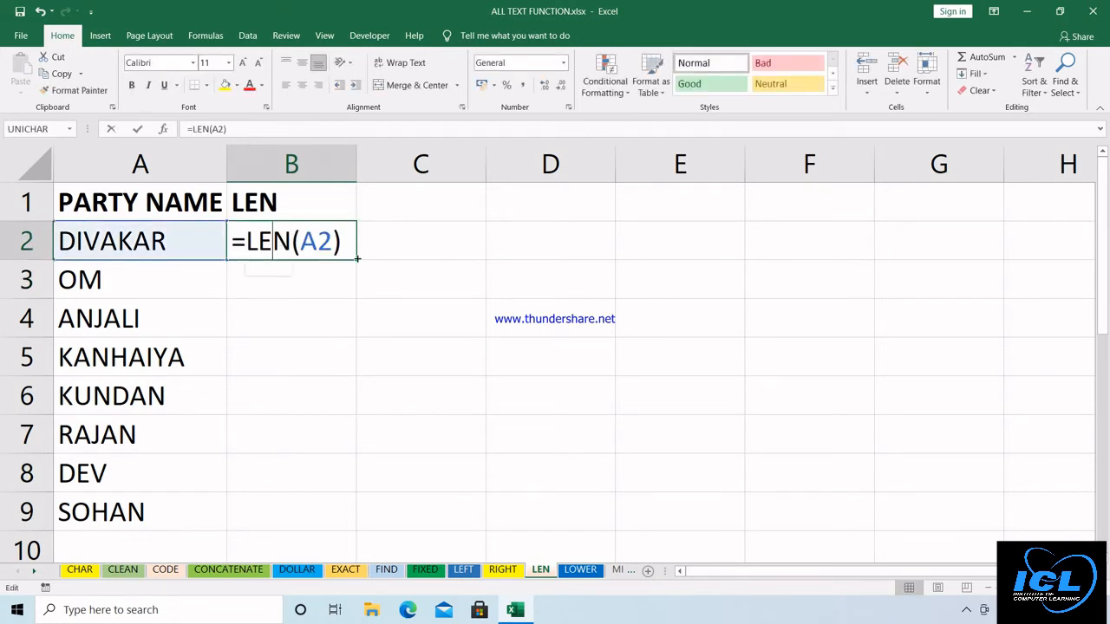
pyautogui.moveTo(358, 261); pyautogui.dragTo(342, 525)
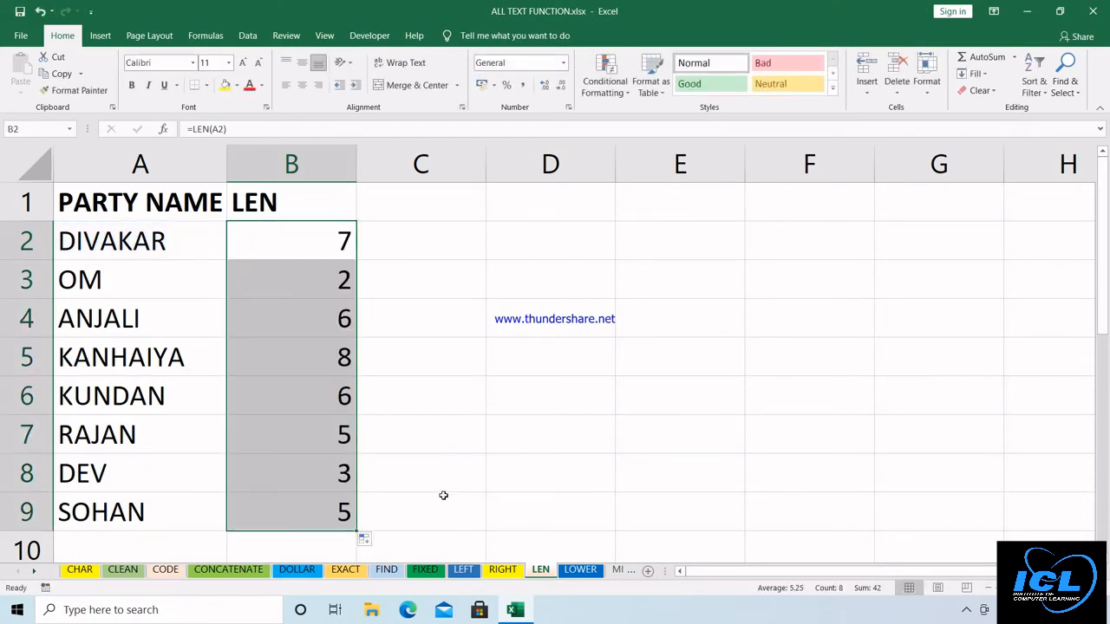
# Add trailing spaces after DEV in A8 to test how LEN counts them
pyautogui.click(144, 475)
pyautogui.doubleClick(133, 473)
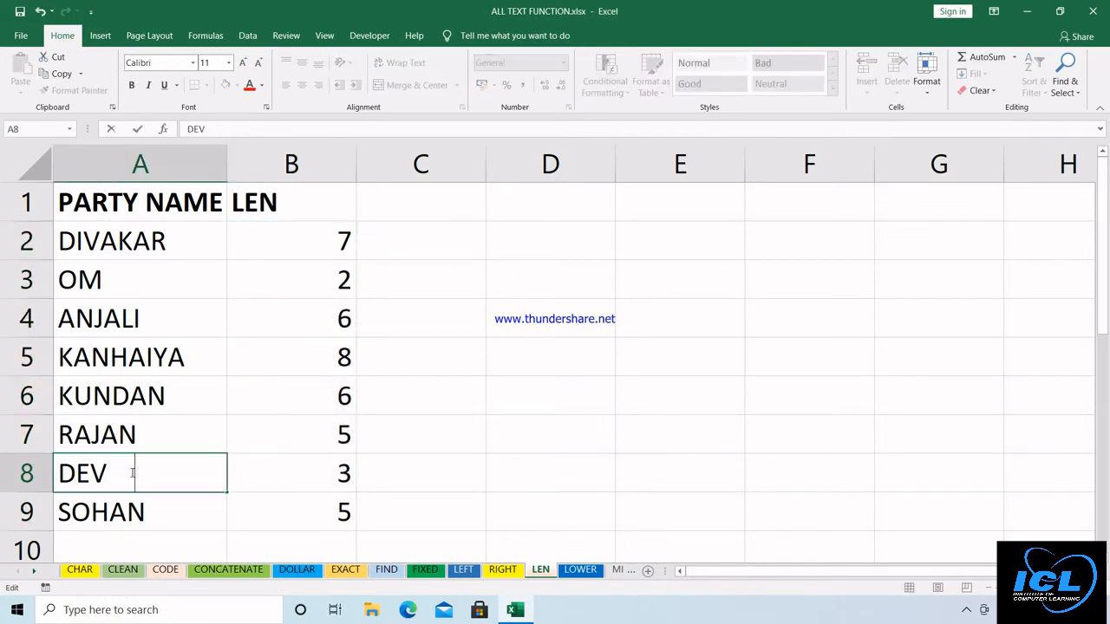
pyautogui.press('Return')
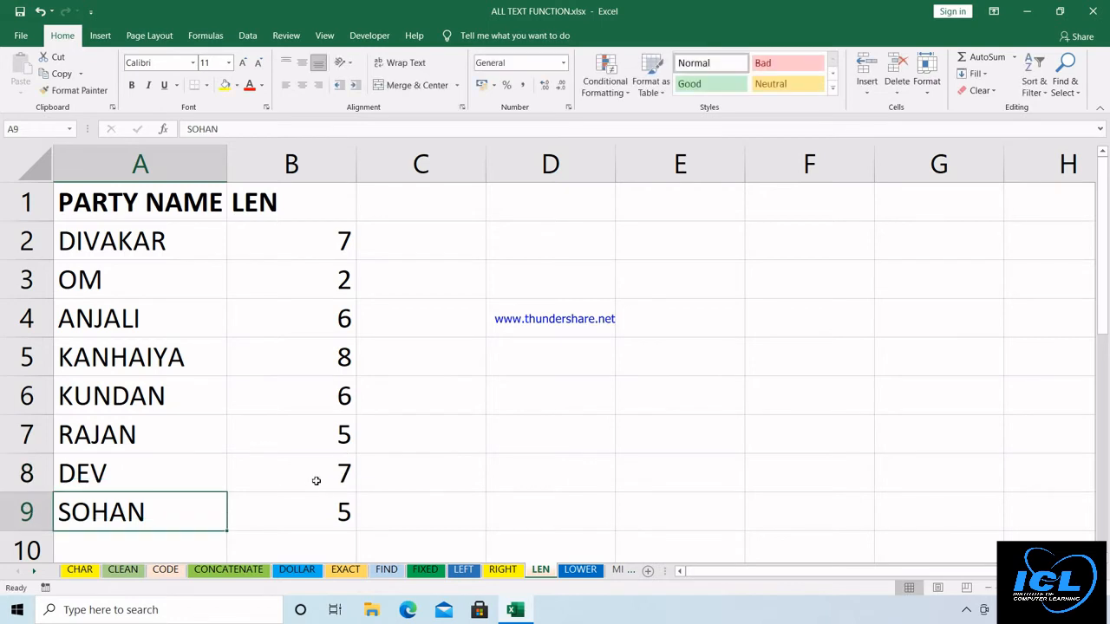
# Remove the trailing spaces after DEV in A8
pyautogui.doubleClick(144, 471)
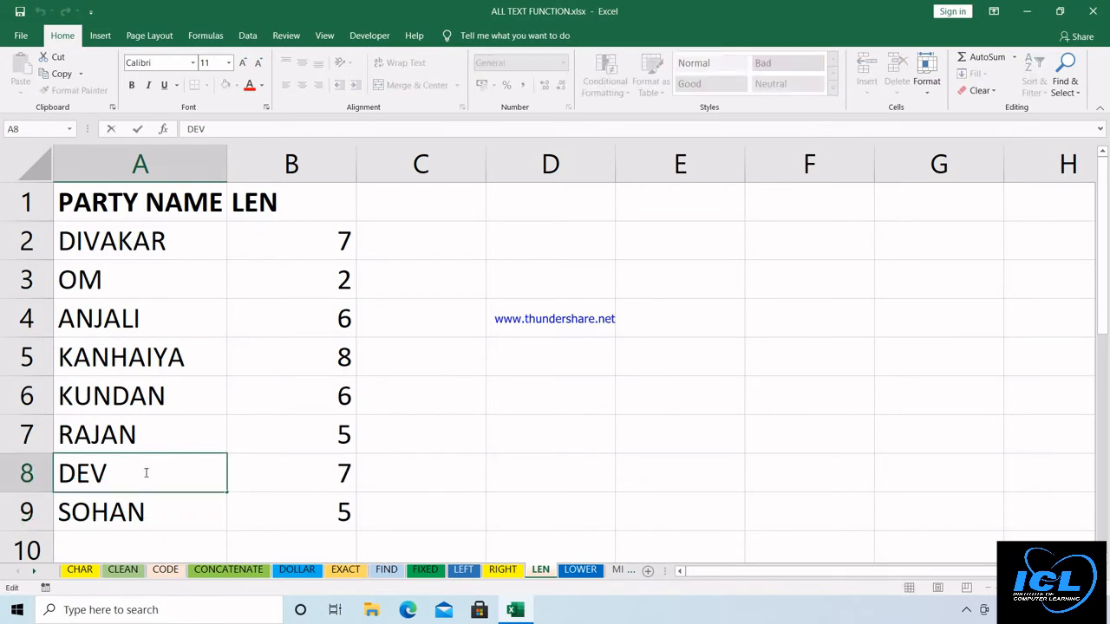
pyautogui.press('BackSpace')
pyautogui.press('BackSpace')
pyautogui.press('BackSpace')
pyautogui.press('Return')
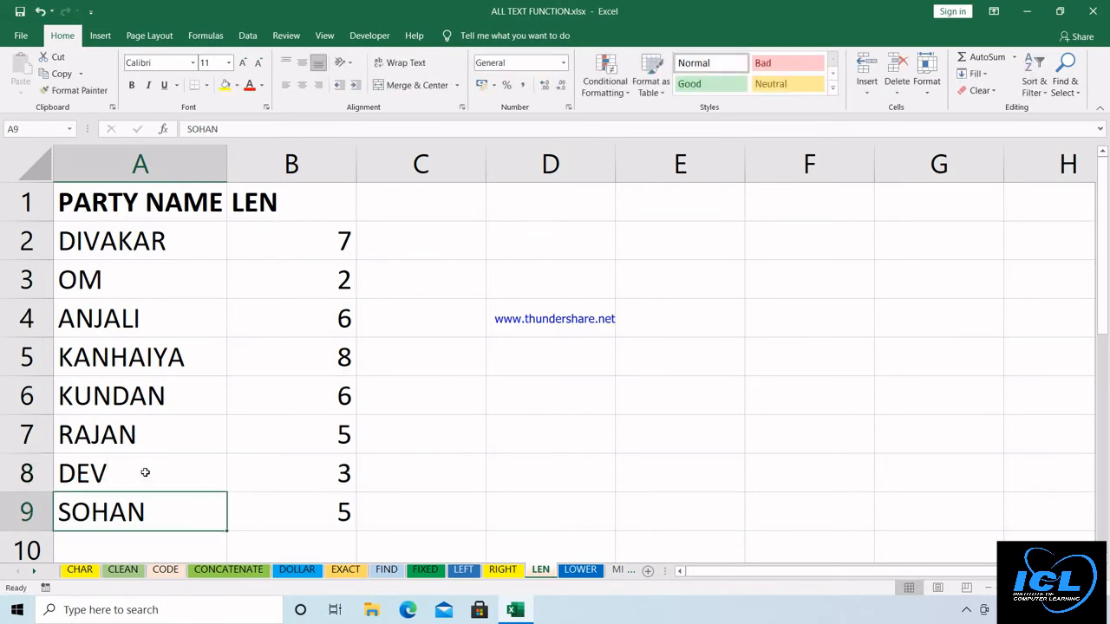
# On the LOWER sheet, enter =LOWER(A2) in B2 under RESULT and fill it down to B9
pyautogui.click(578, 570)
pyautogui.click(312, 247)
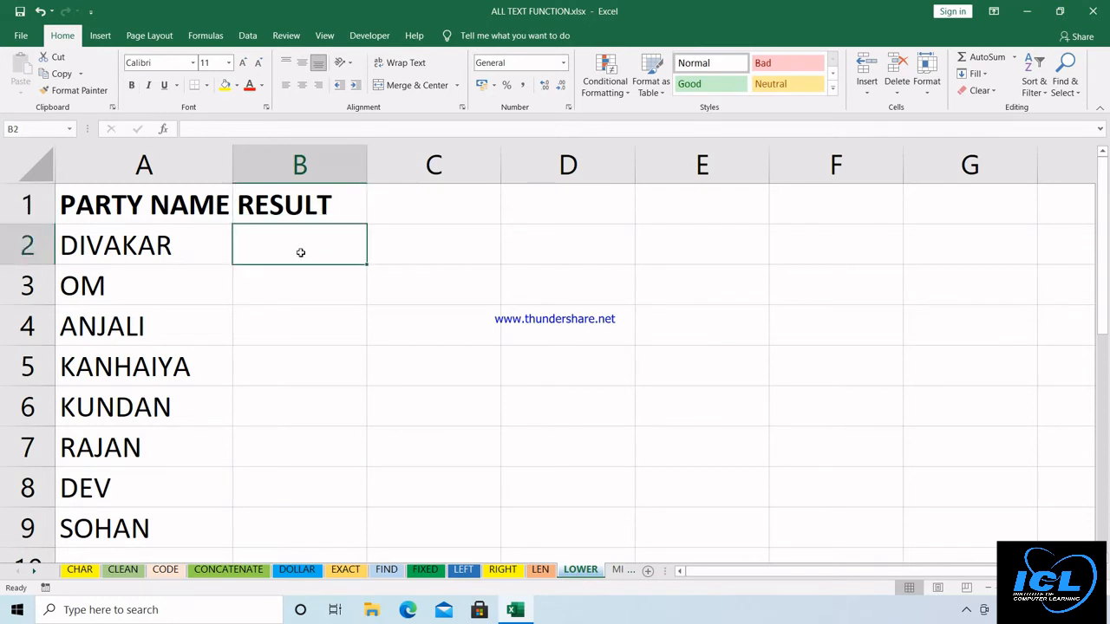
pyautogui.write('=LOW')
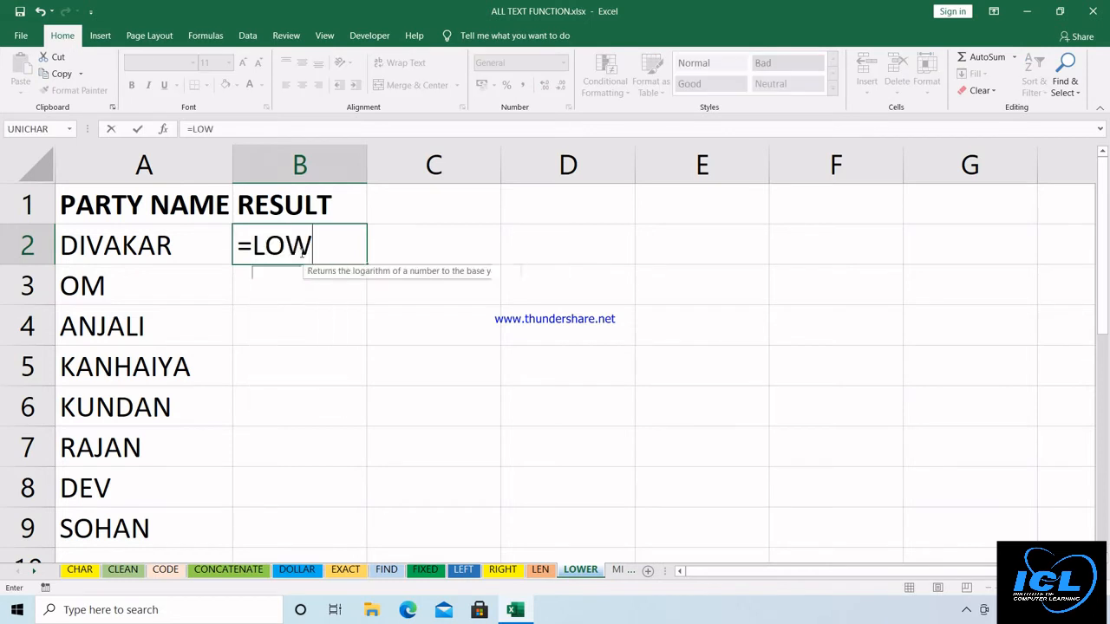
pyautogui.write('ER(')
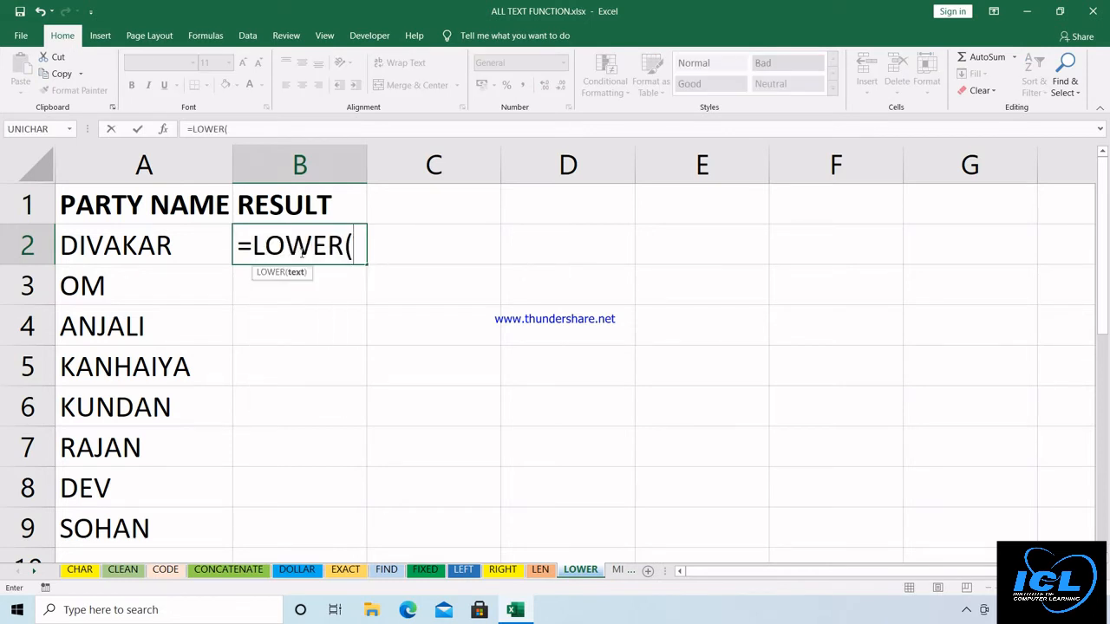
pyautogui.click(154, 245)
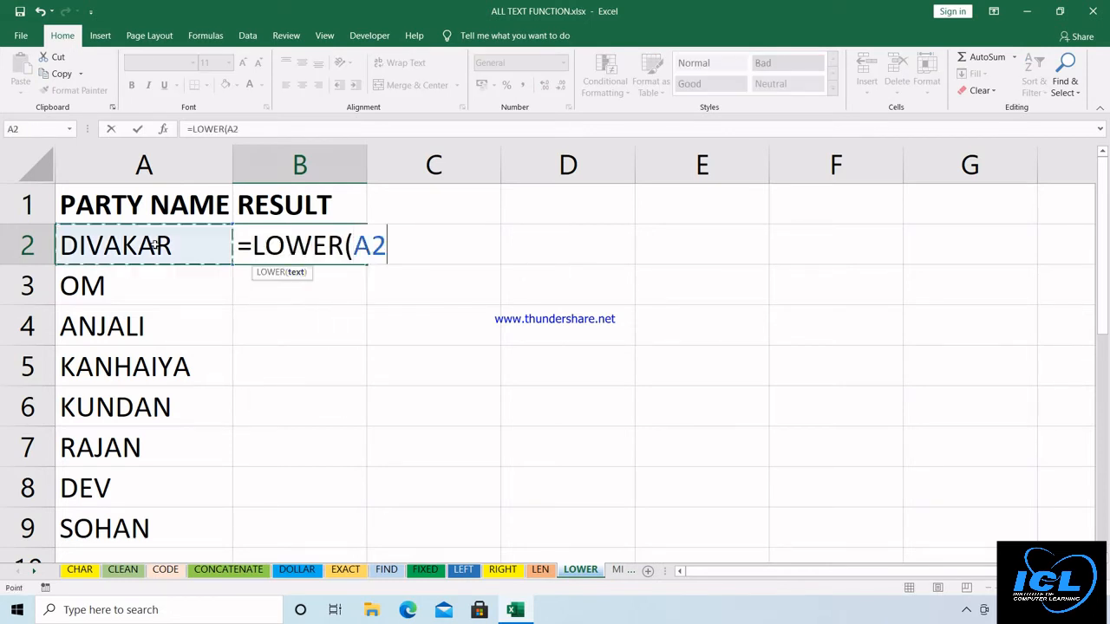
pyautogui.write(')')
pyautogui.press('Return')
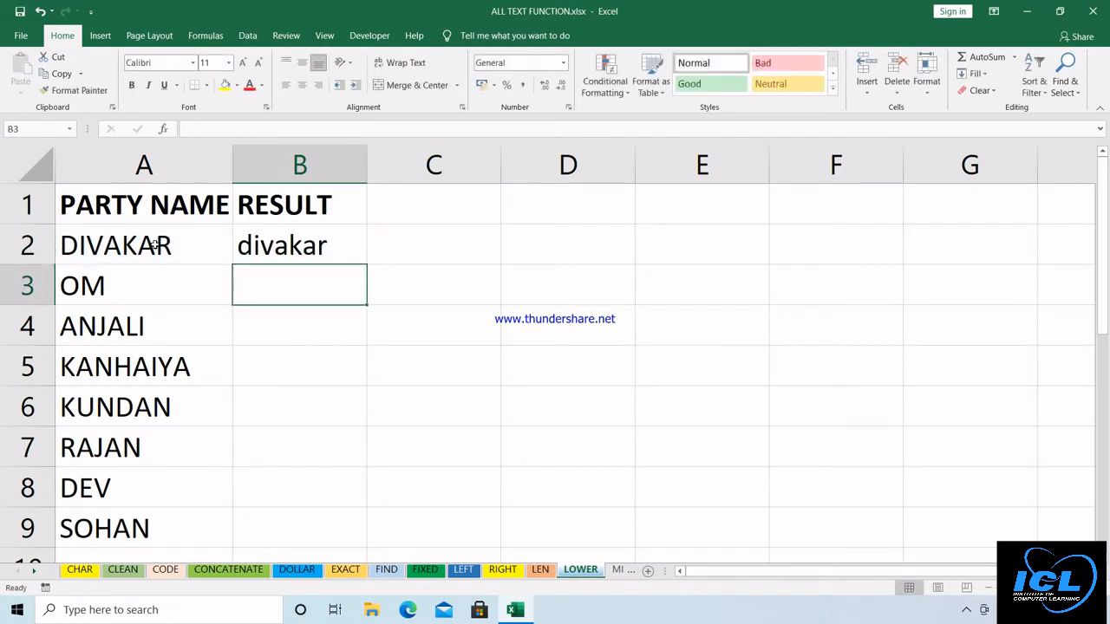
pyautogui.click(354, 246)
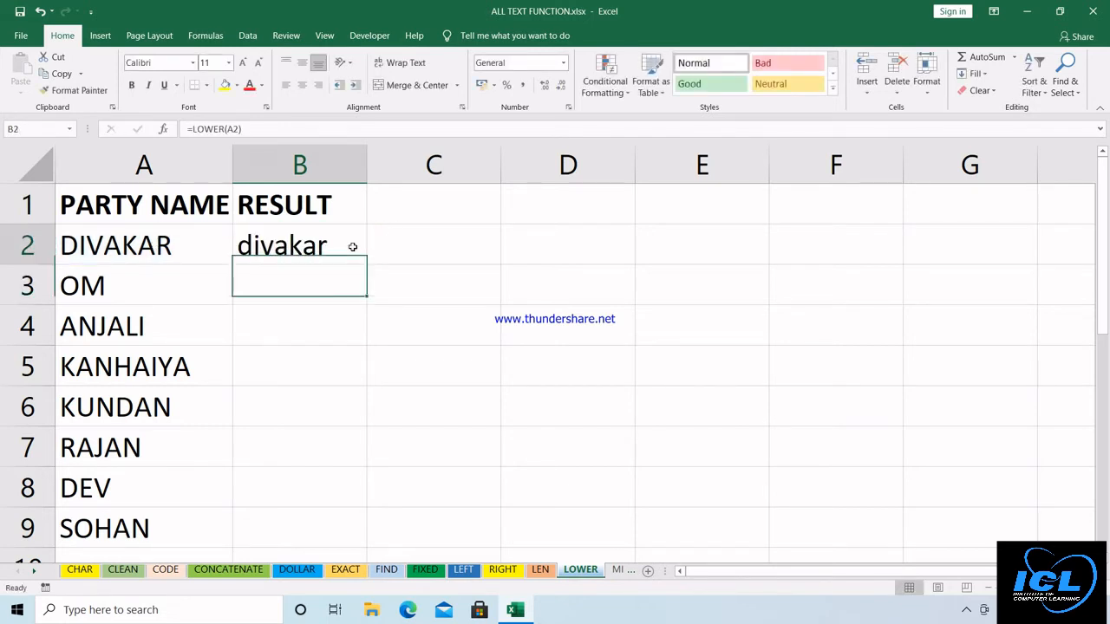
pyautogui.moveTo(344, 394); pyautogui.dragTo(344, 546)
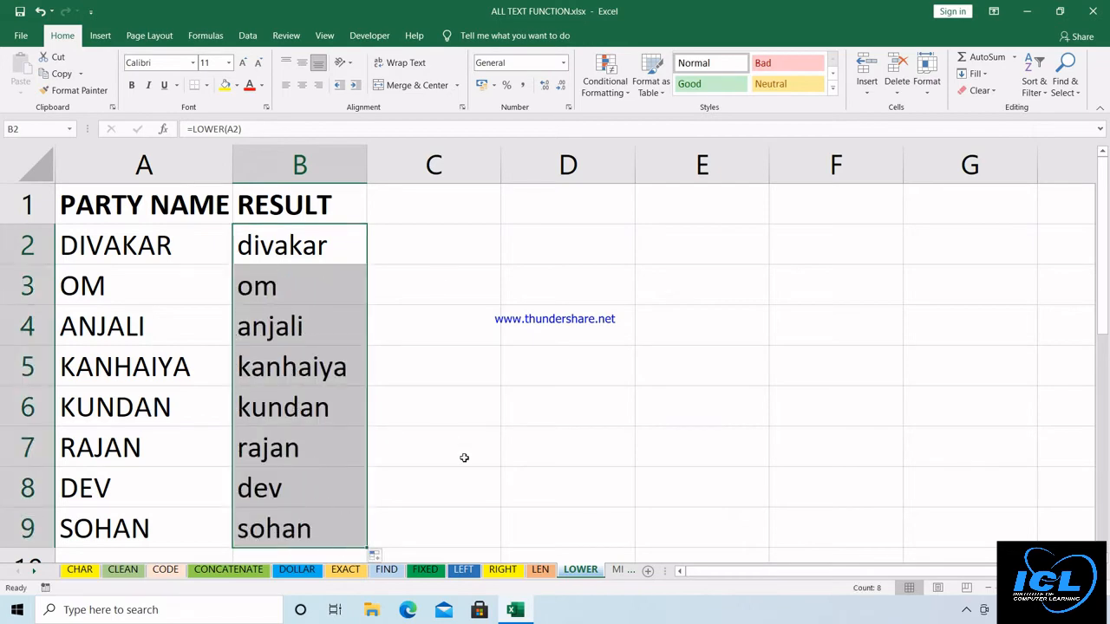
# Open the MID sheet
pyautogui.click(618, 573)
pyautogui.click(618, 573)
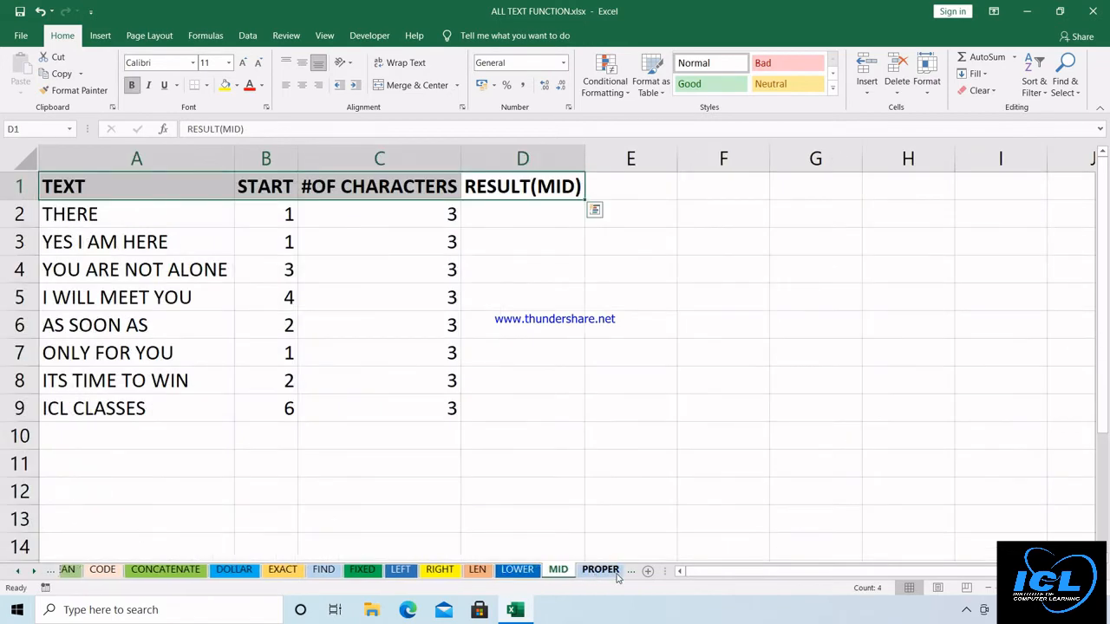
pyautogui.click(617, 573)
pyautogui.click(615, 573)
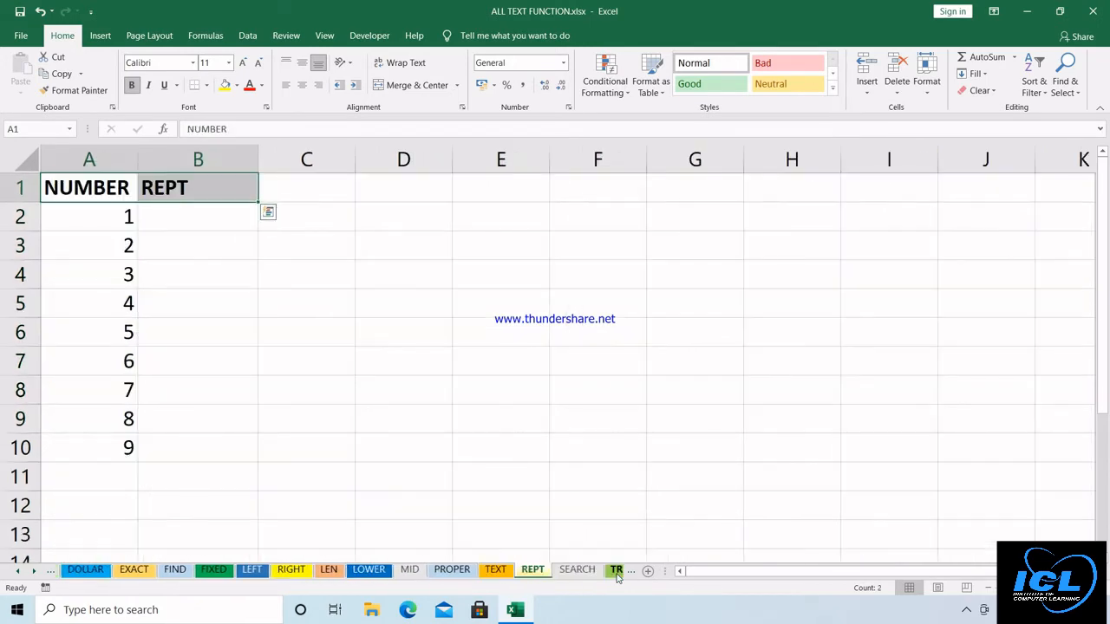
pyautogui.click(616, 572)
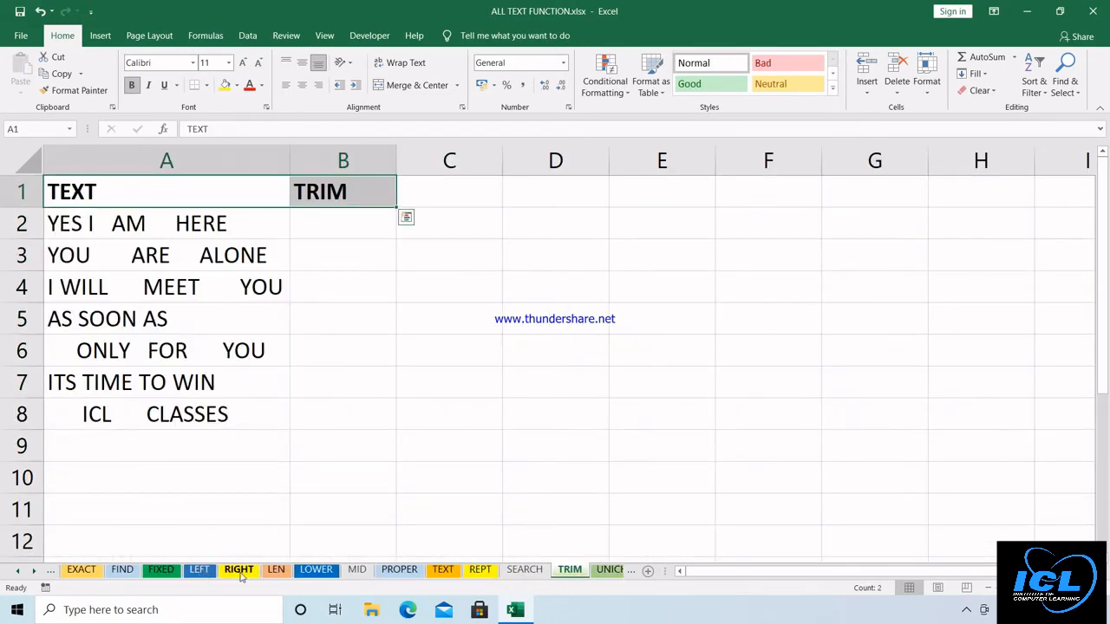
pyautogui.click(318, 571)
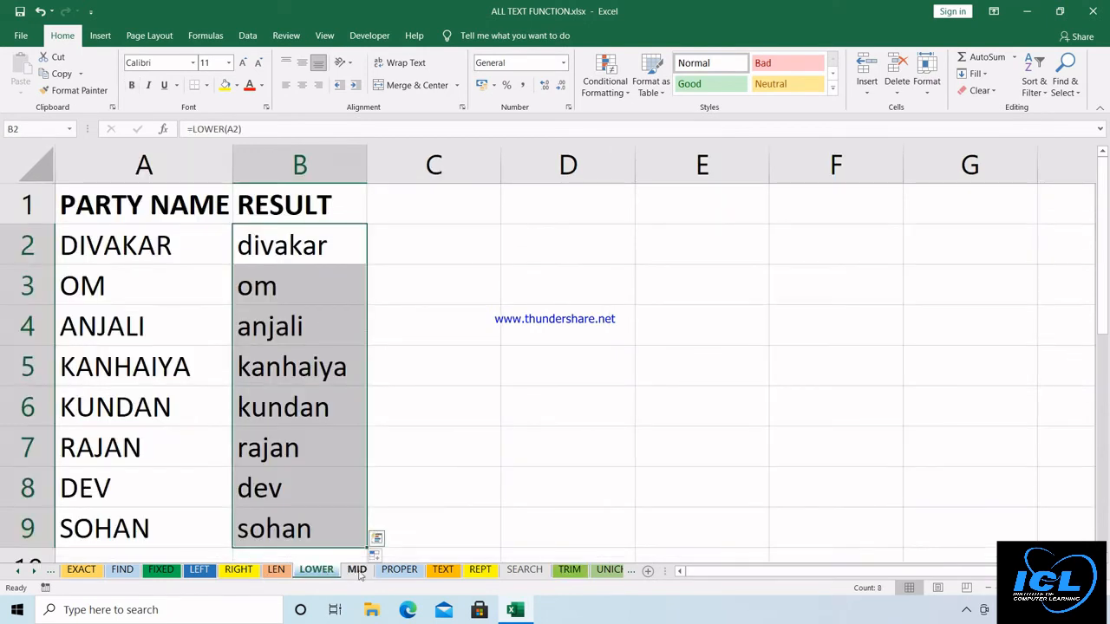
pyautogui.click(356, 571)
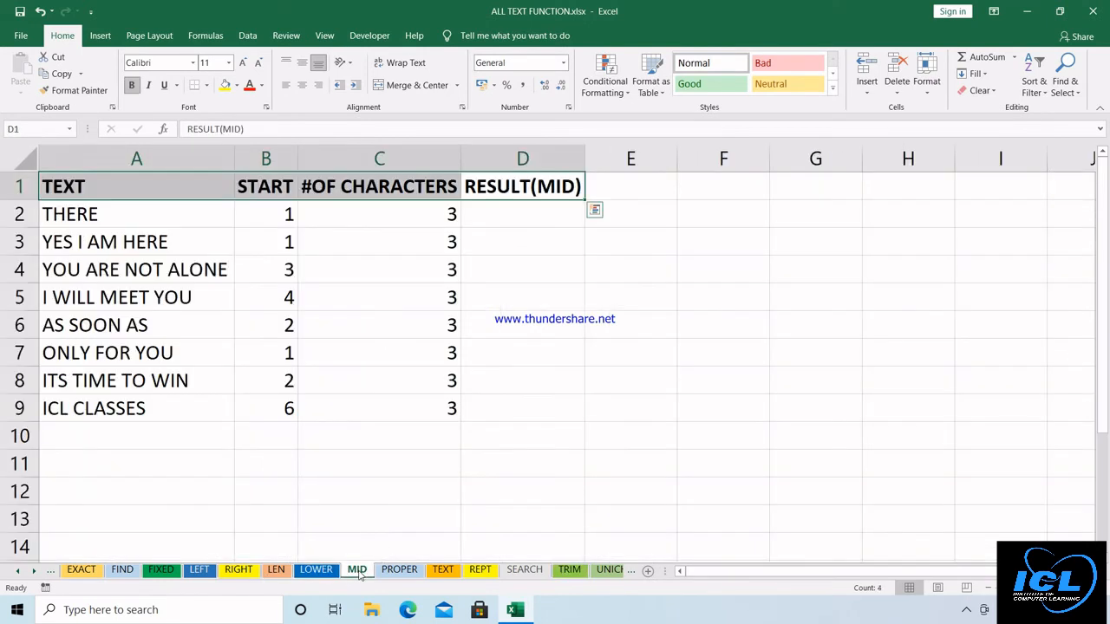
# On the MID sheet, enter =MID(A2,B2,C2) in D2 under RESULT(MID)
pyautogui.click(516, 319)
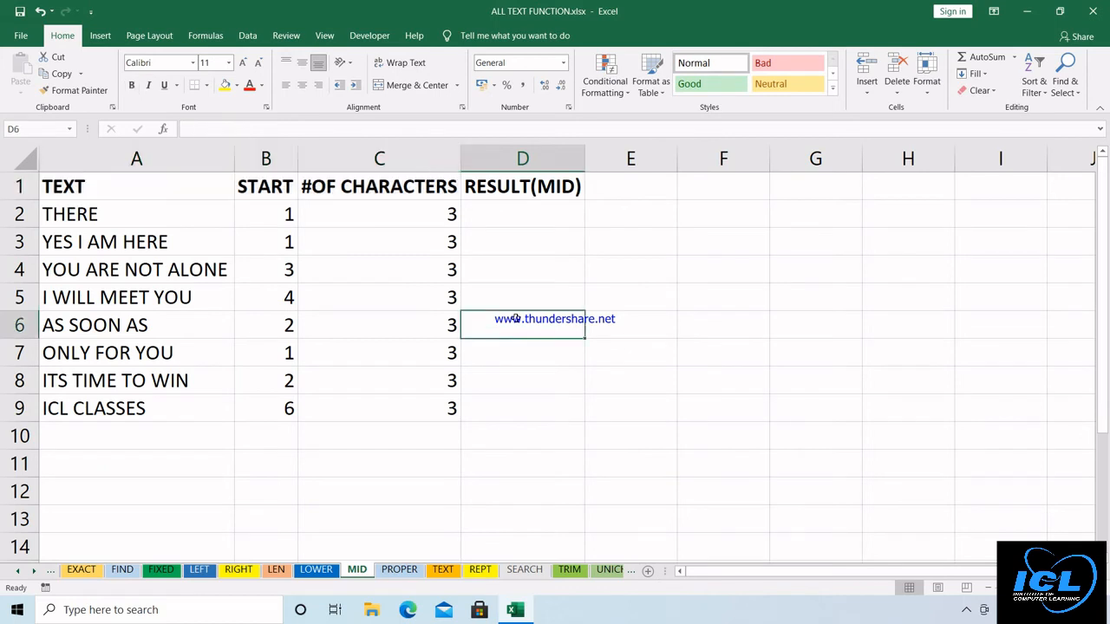
pyautogui.click(396, 214)
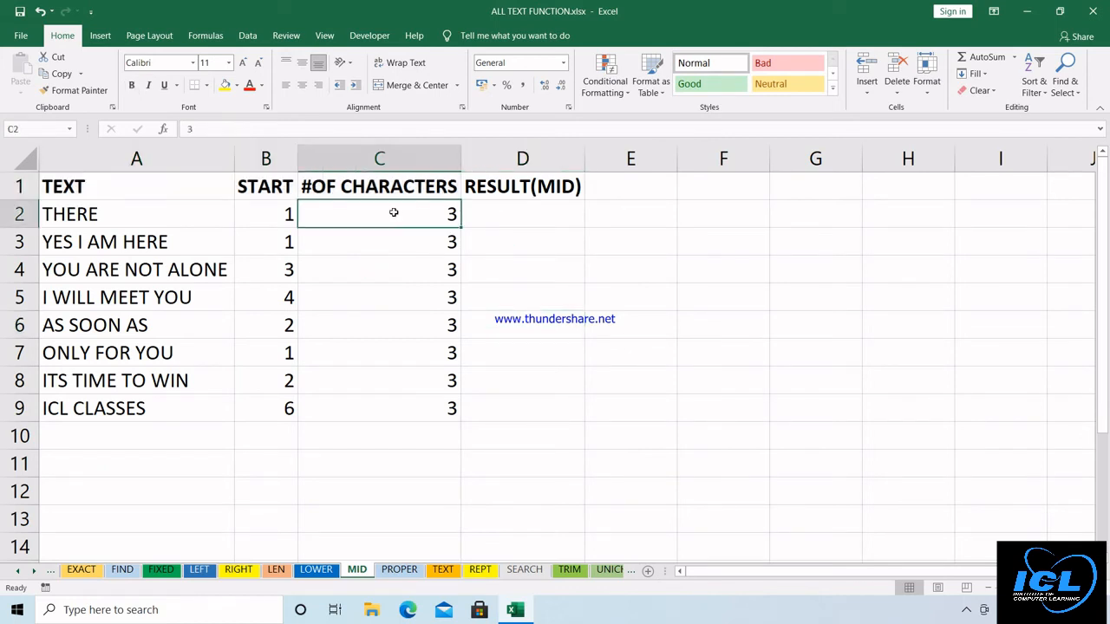
pyautogui.click(513, 209)
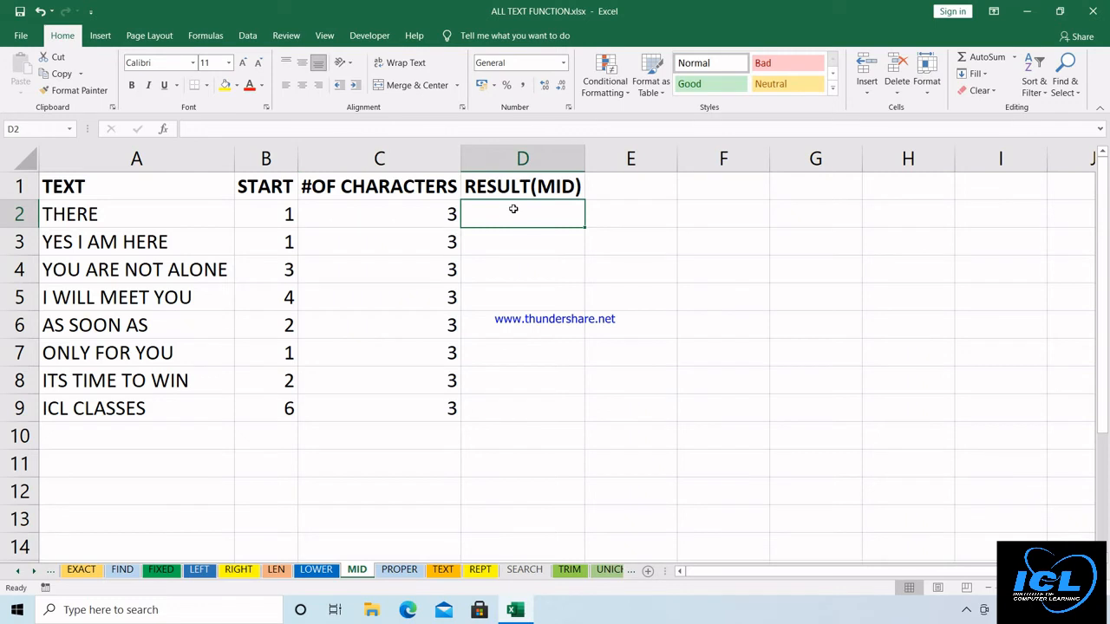
pyautogui.write('=')
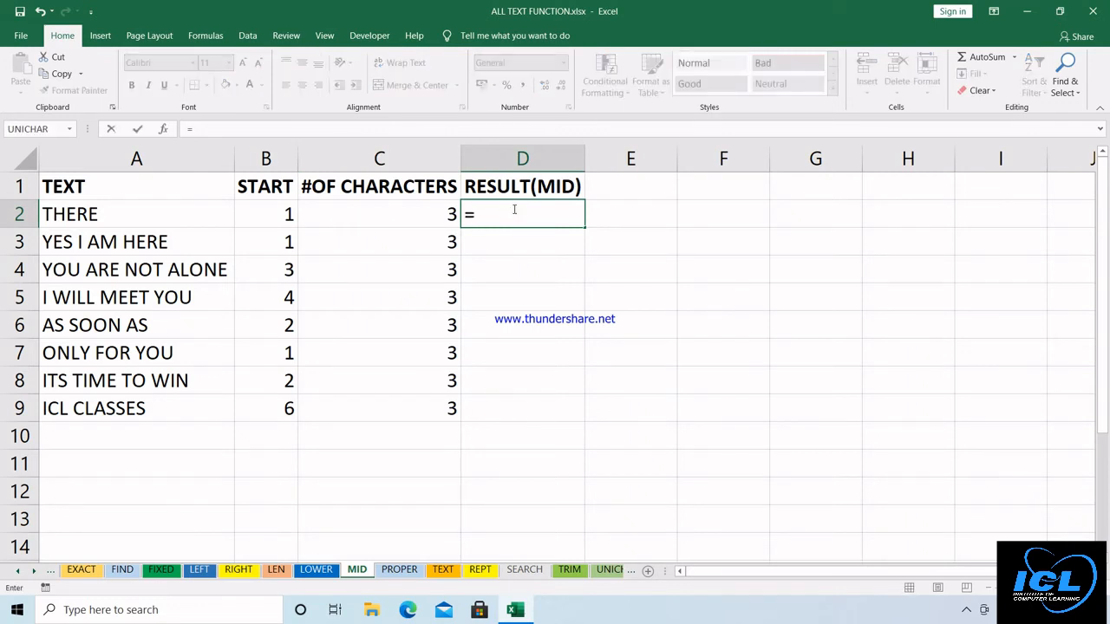
pyautogui.write('MID')
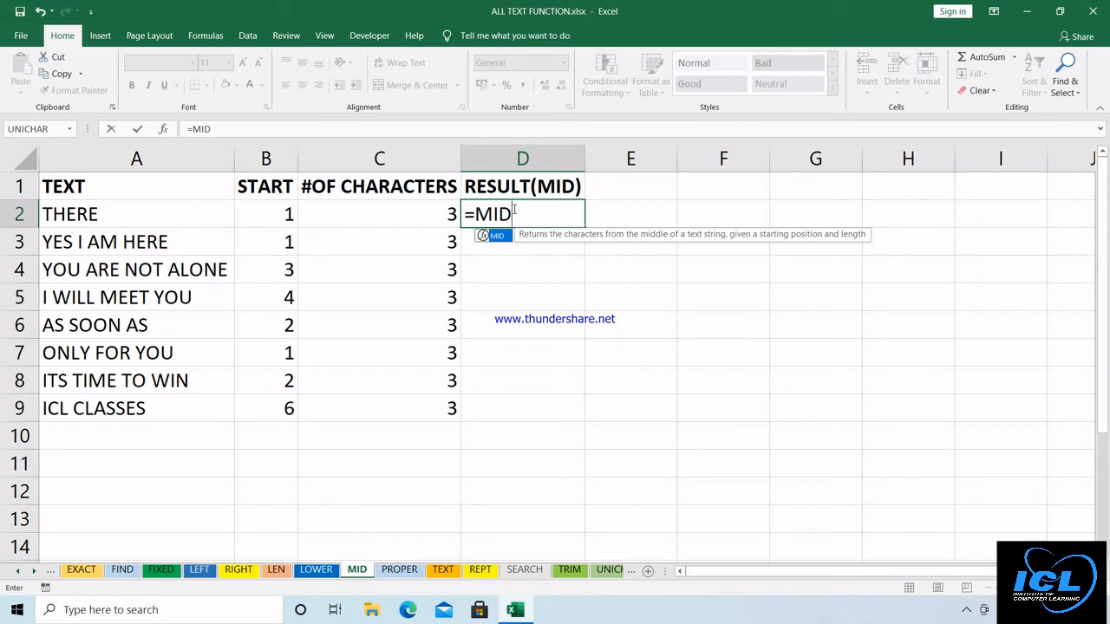
pyautogui.write('(')
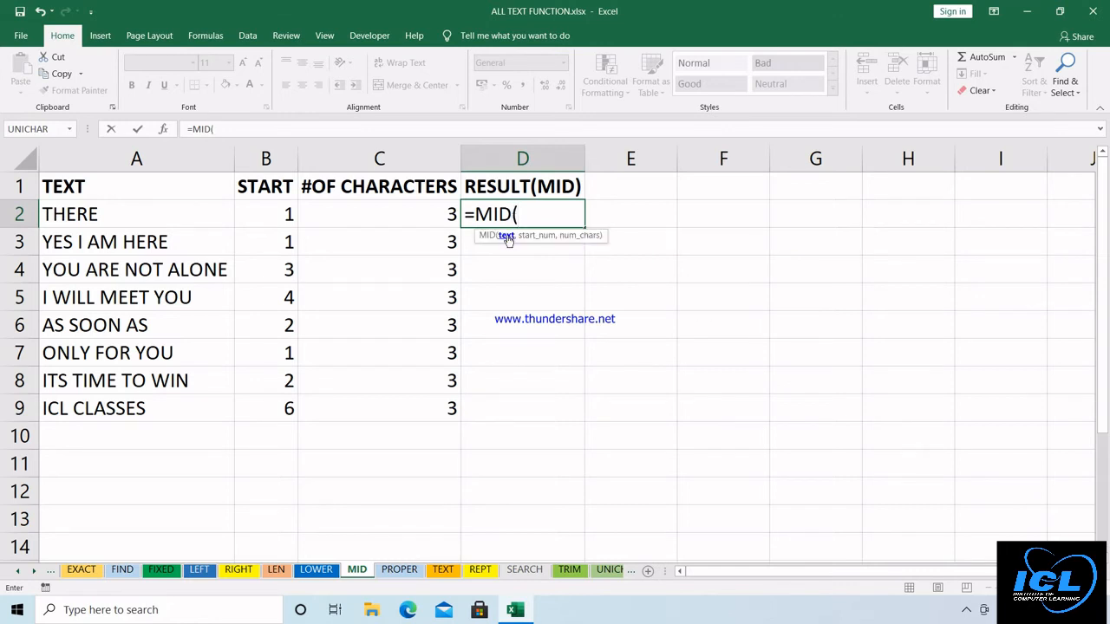
pyautogui.click(162, 221)
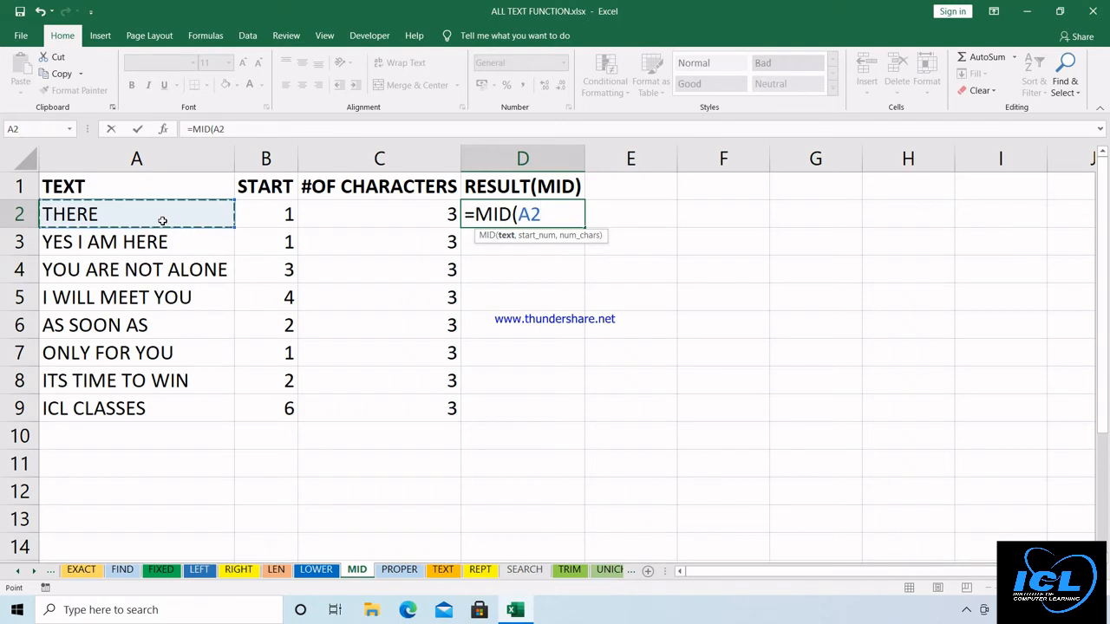
pyautogui.write(',')
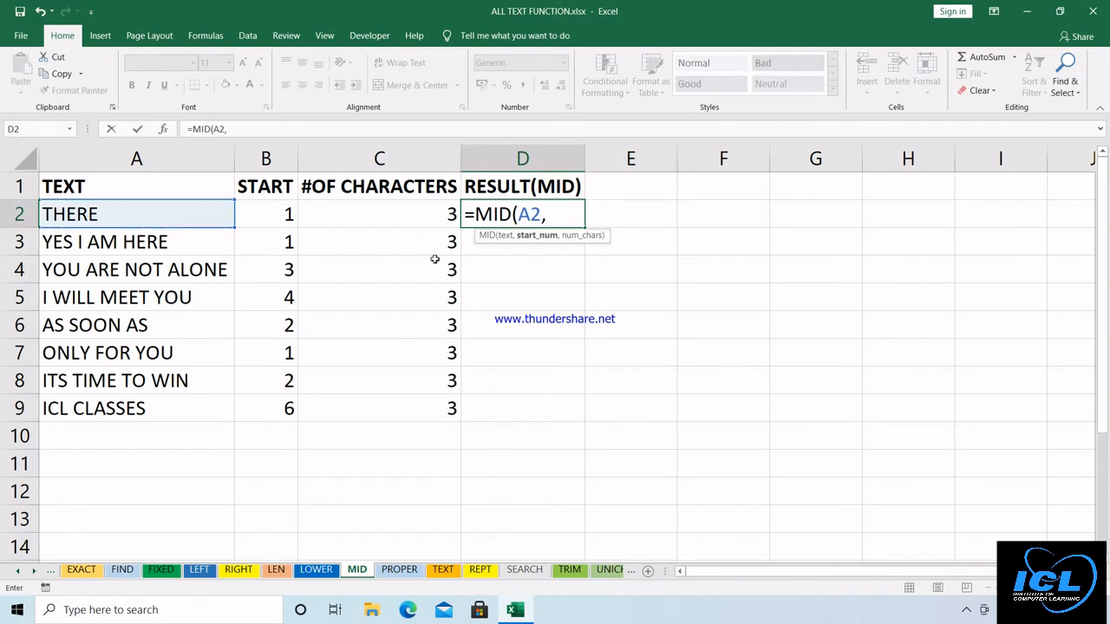
pyautogui.click(267, 218)
pyautogui.write(',')
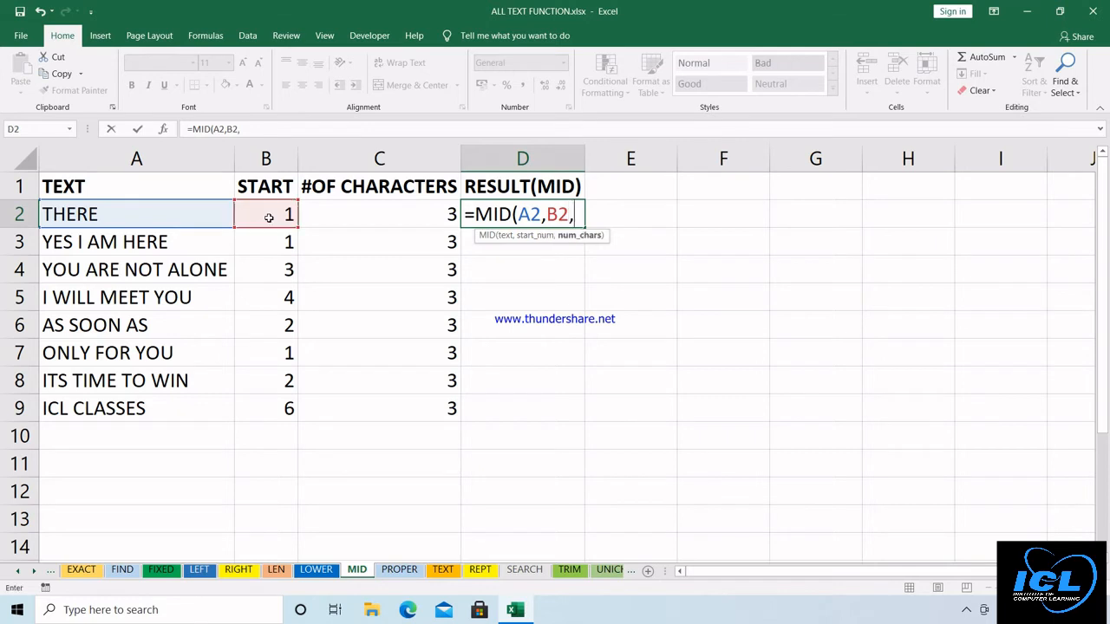
pyautogui.click(419, 216)
pyautogui.write(')')
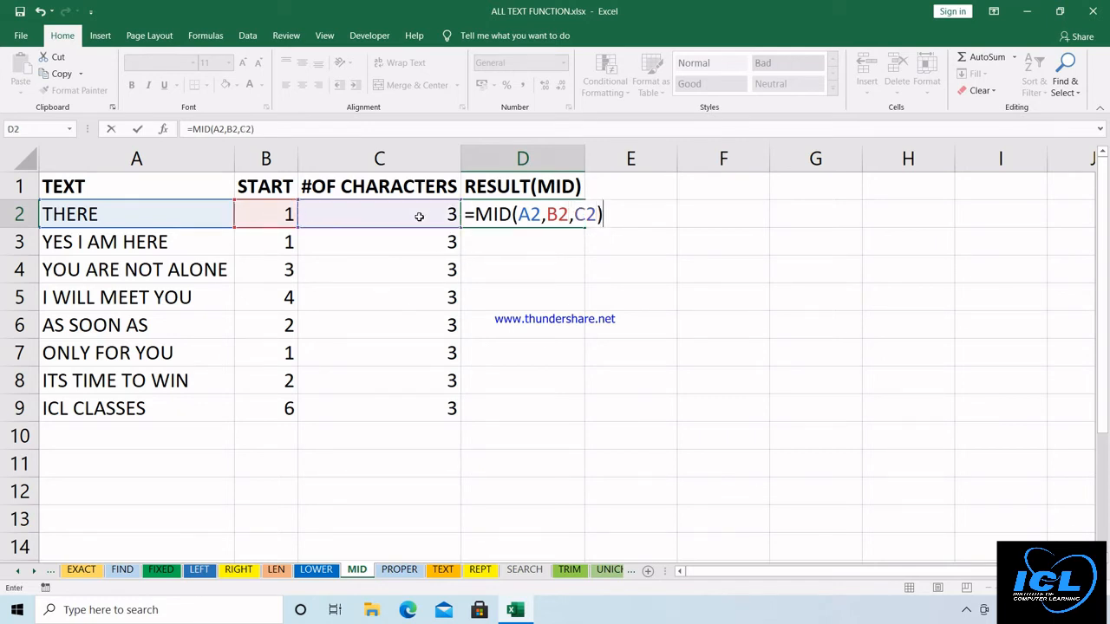
pyautogui.press('Return')
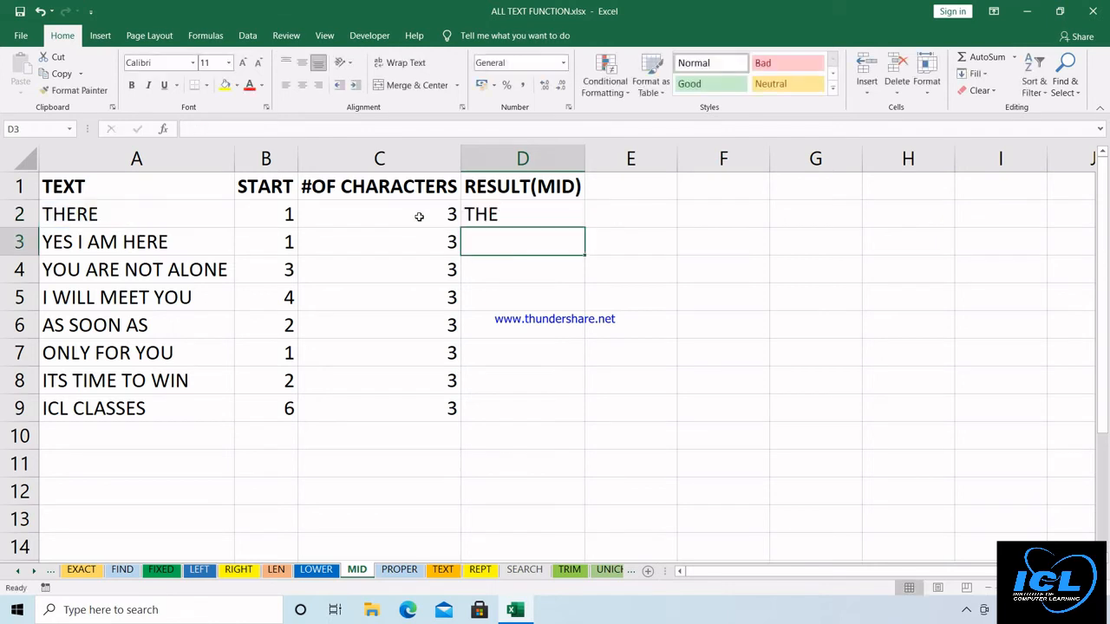
# Fill the MID formula from D2 down to D9 and check the results against the START values
pyautogui.click(578, 221)
pyautogui.moveTo(586, 229); pyautogui.dragTo(564, 410)
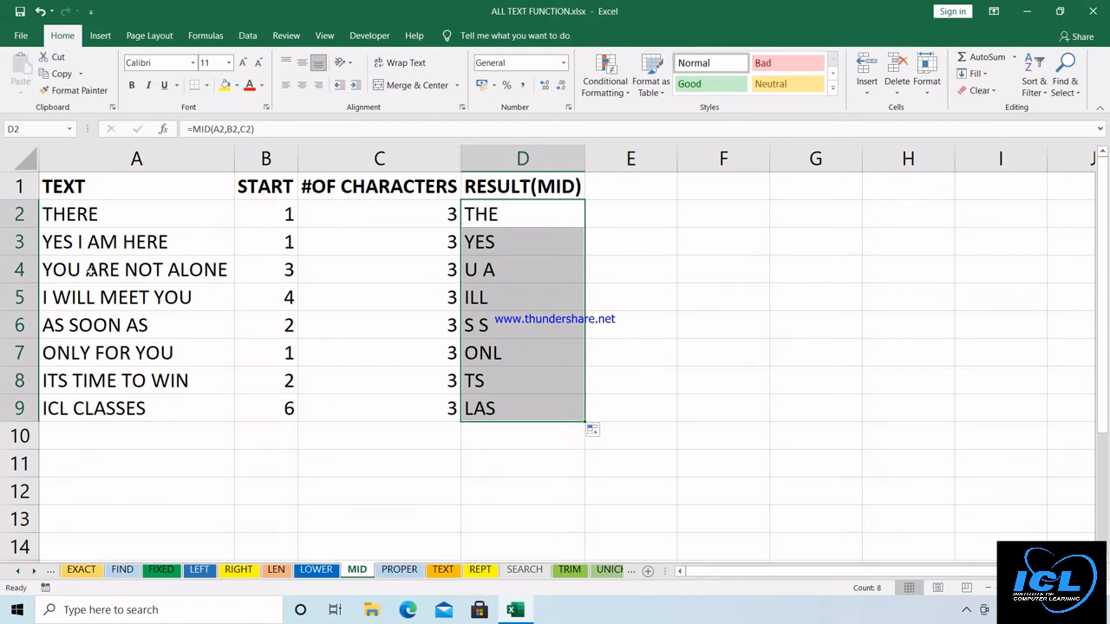
pyautogui.click(269, 211)
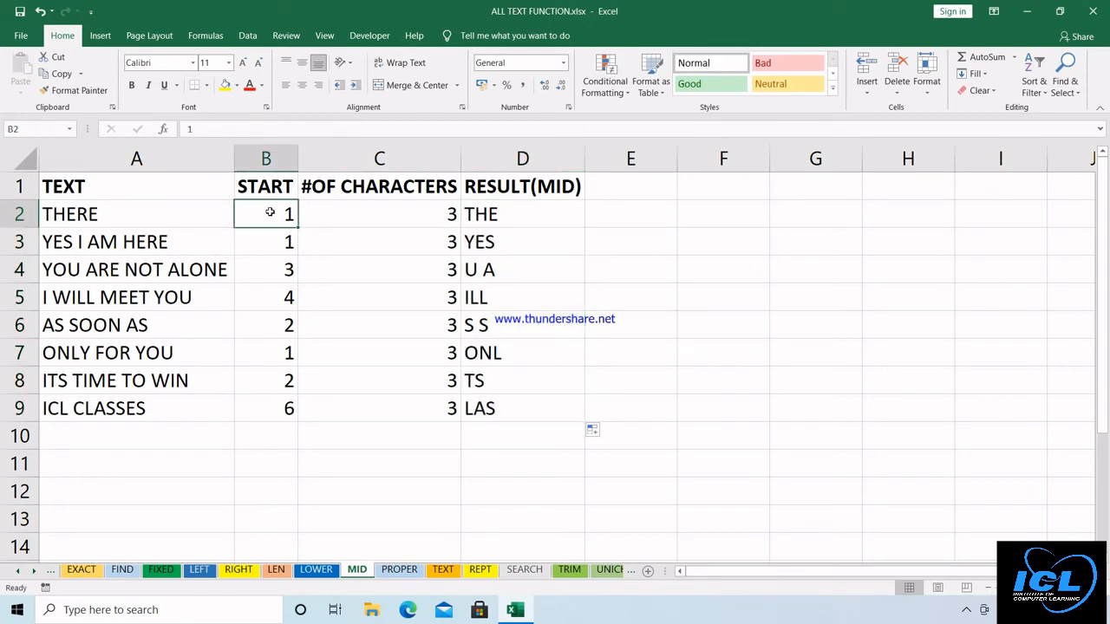
pyautogui.click(257, 268)
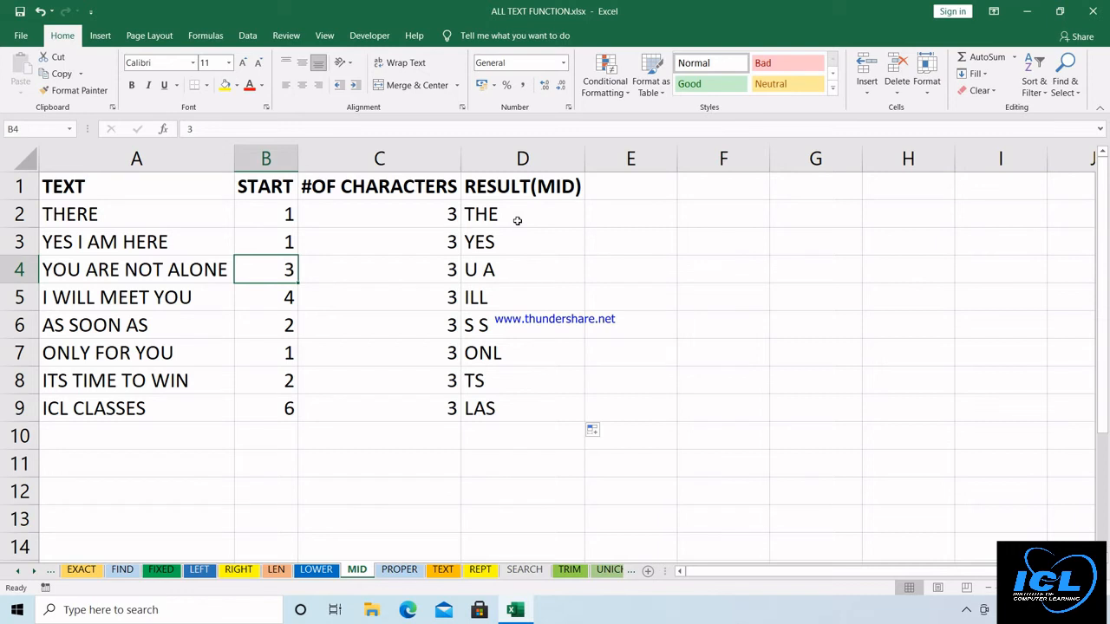
# On the PROPER sheet, enter =PROPER(A2) in B2 and fill it down to B9
pyautogui.click(399, 570)
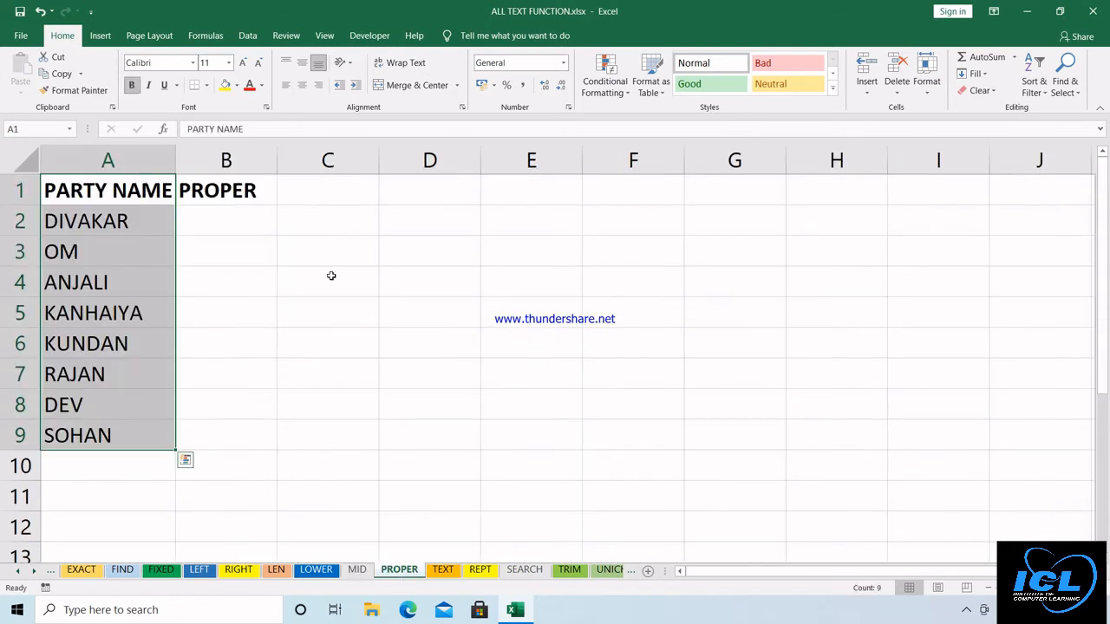
pyautogui.click(241, 212)
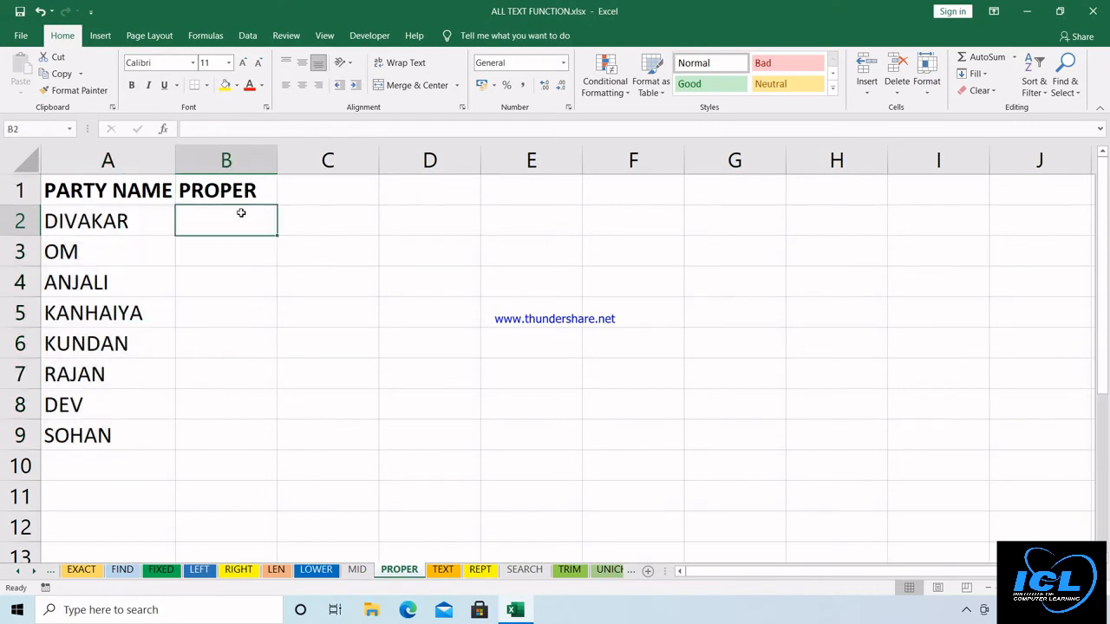
pyautogui.write('=P')
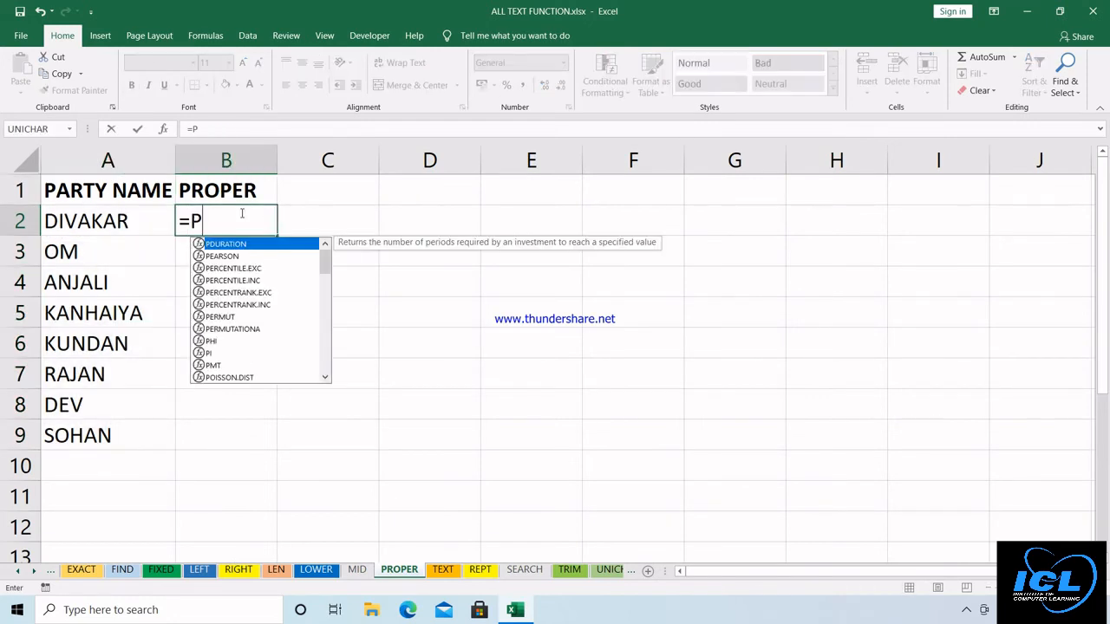
pyautogui.write('ROPER')
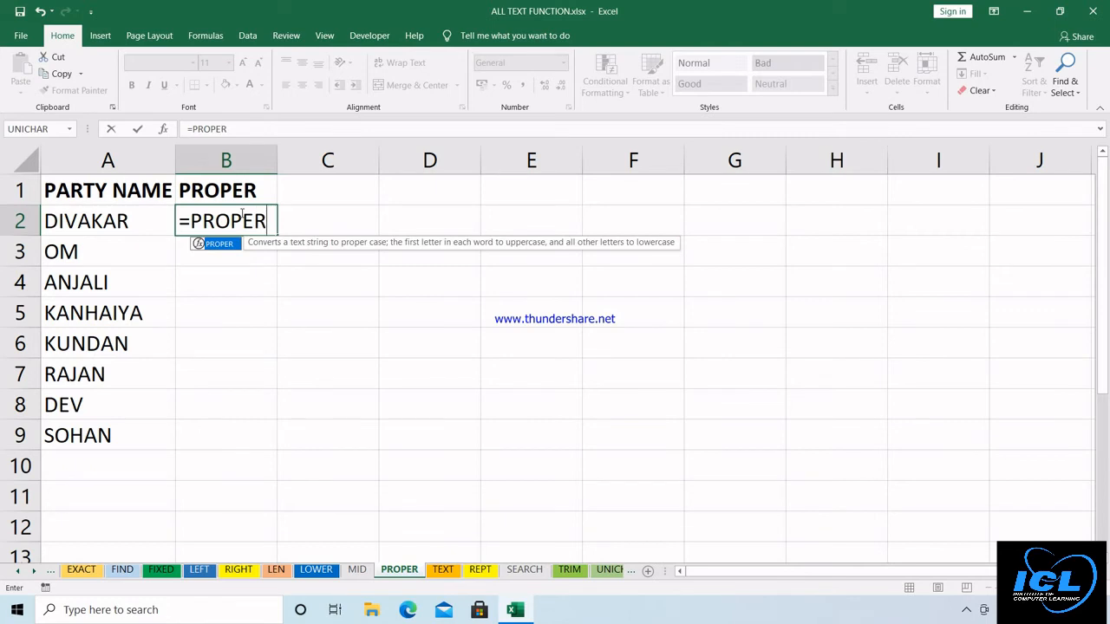
pyautogui.write('(')
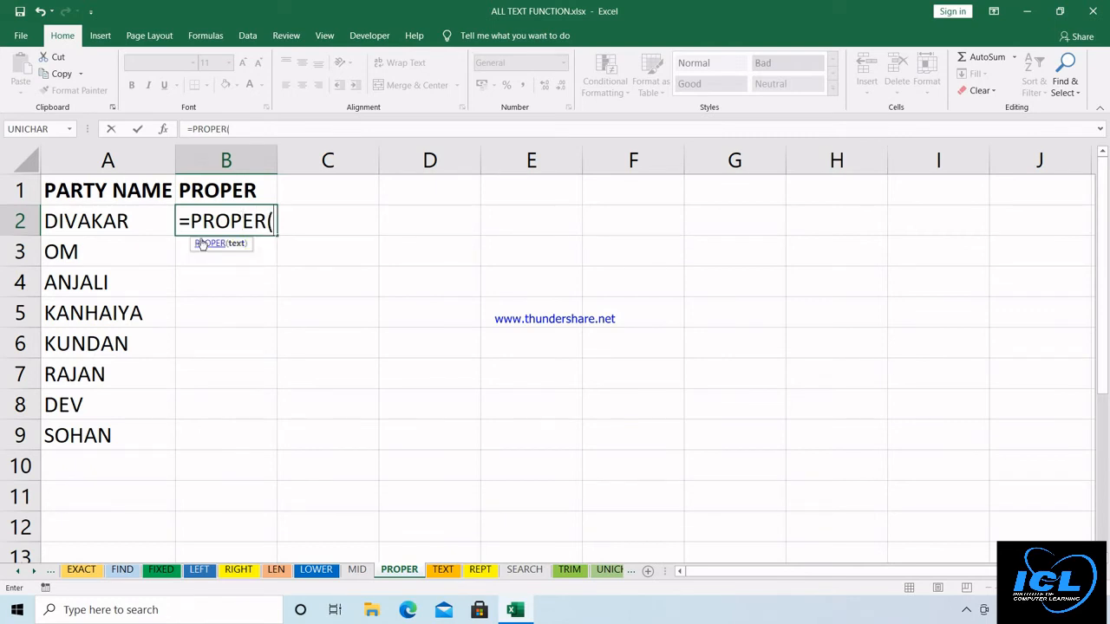
pyautogui.click(141, 219)
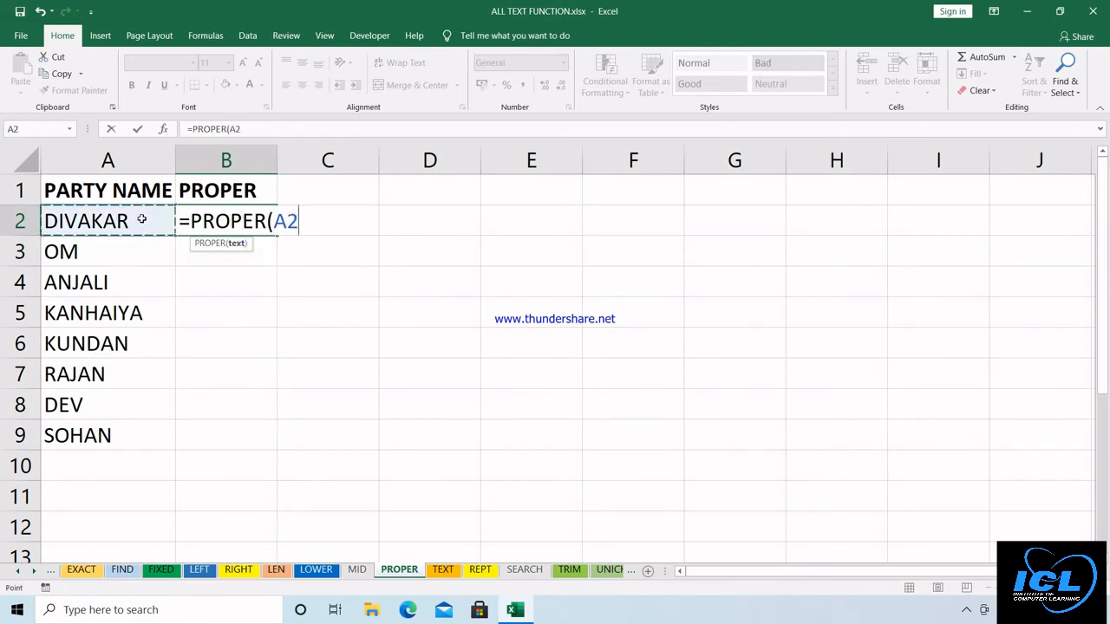
pyautogui.write(')')
pyautogui.press('Return')
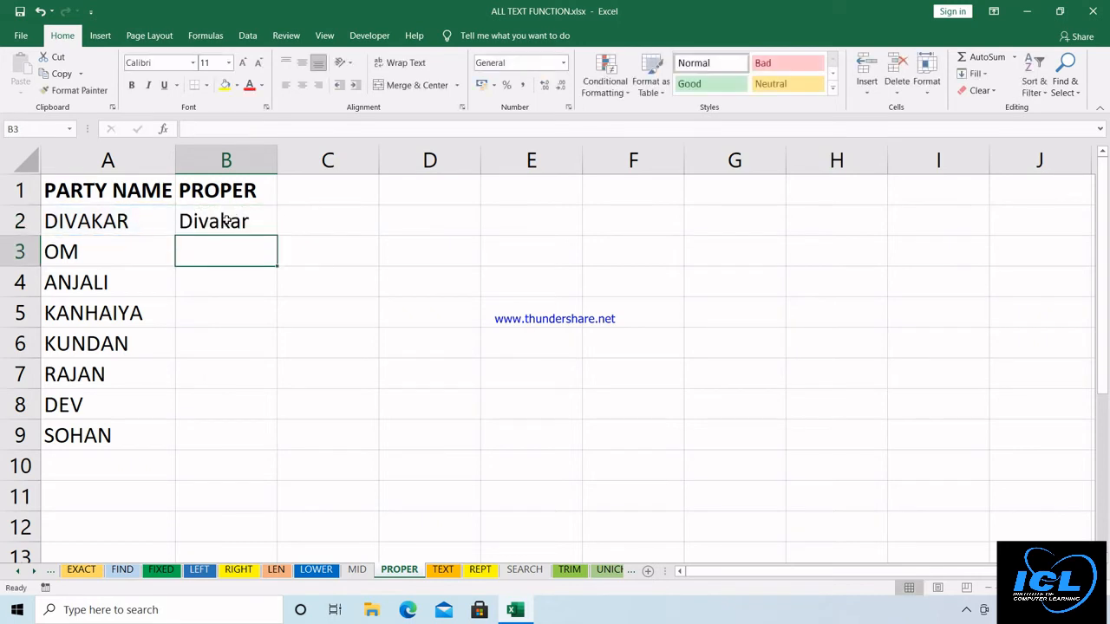
pyautogui.click(261, 219)
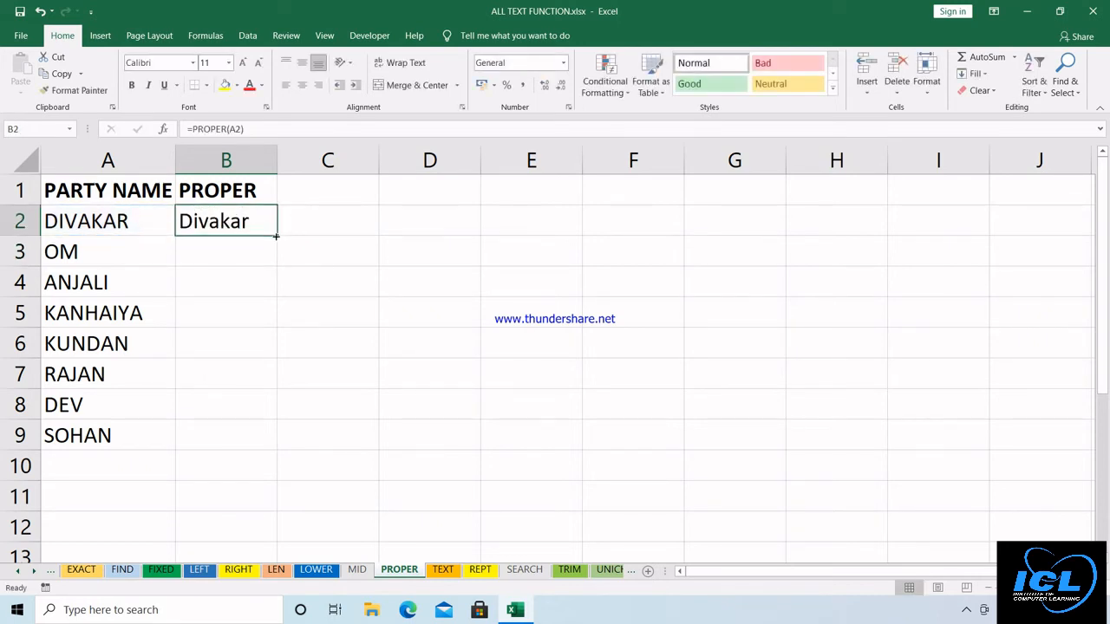
pyautogui.moveTo(276, 236); pyautogui.dragTo(252, 449)
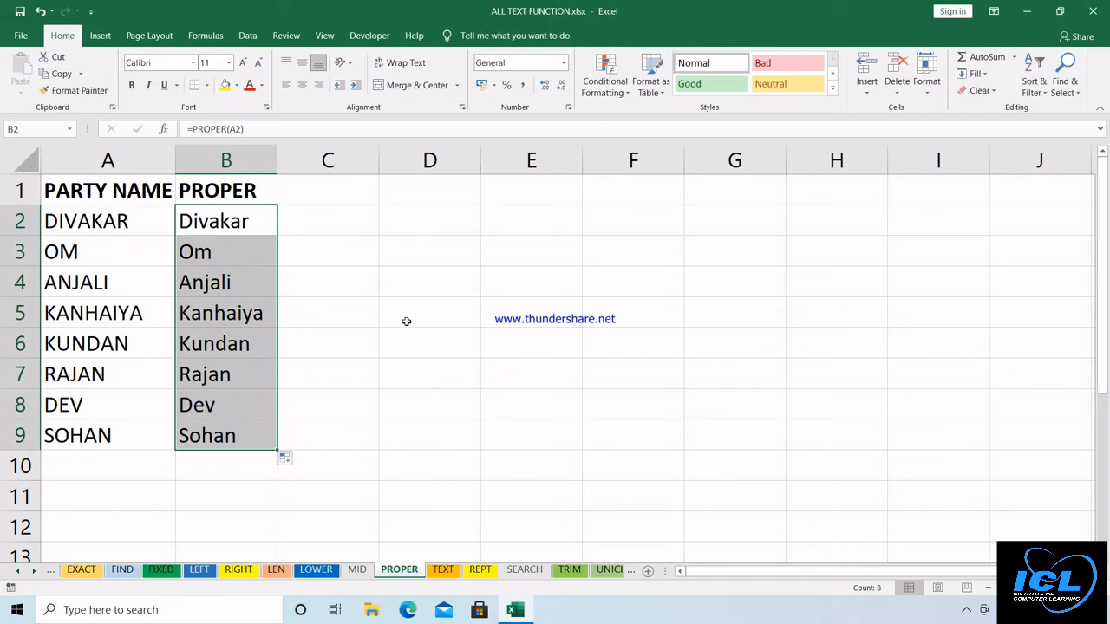
# On the TEXT sheet, enter =TEXT(A2,"YYYY/DD/MM") in B2 for the first date
pyautogui.click(443, 570)
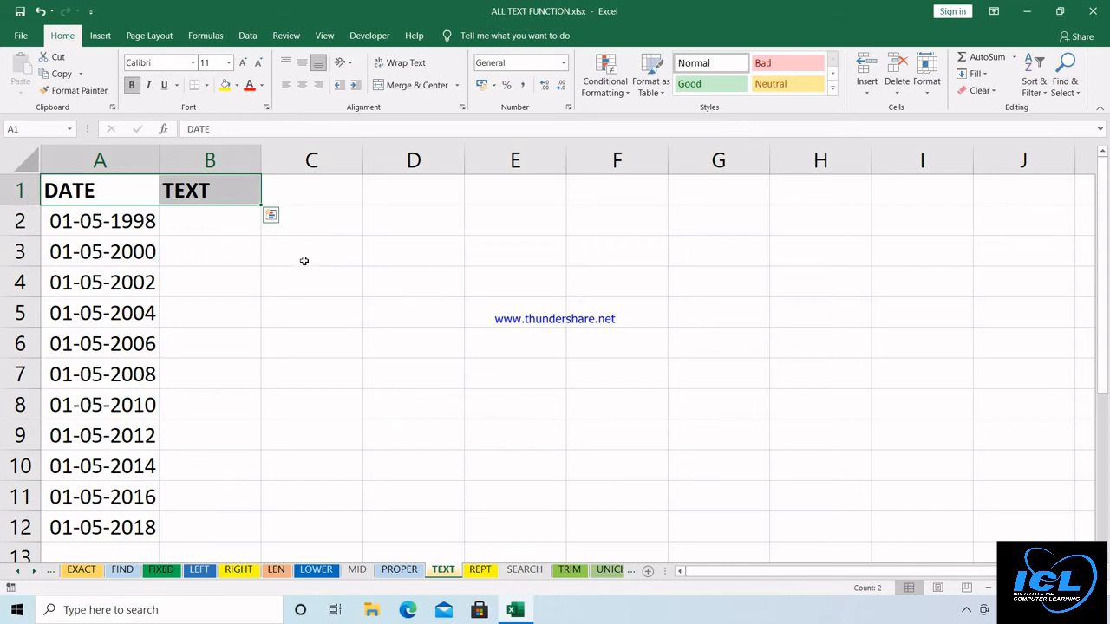
pyautogui.click(219, 228)
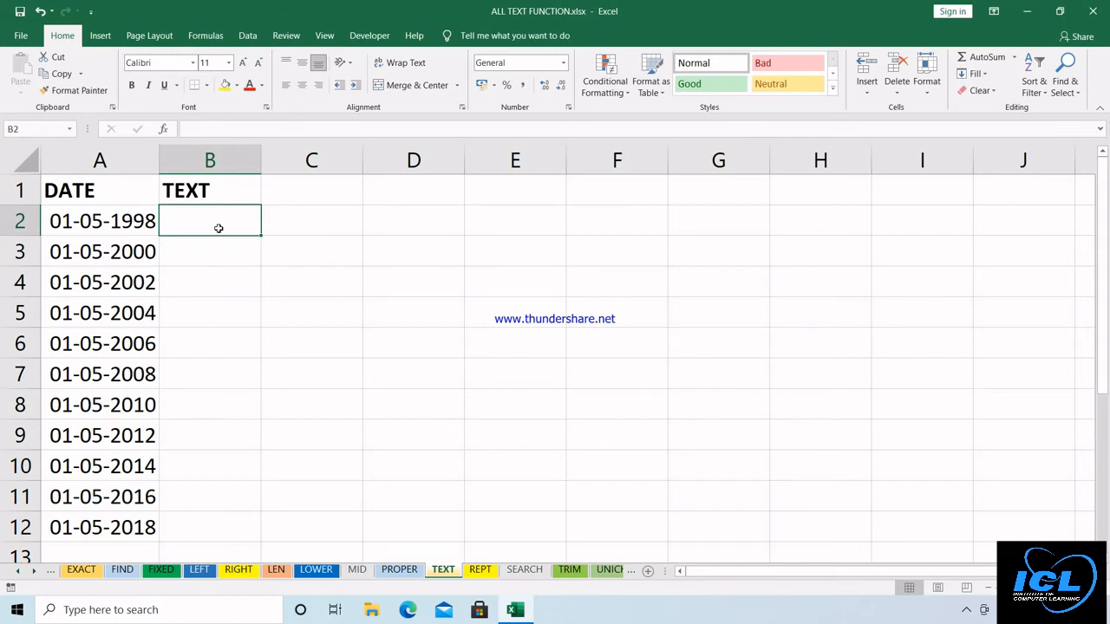
pyautogui.write('=TEXT(')
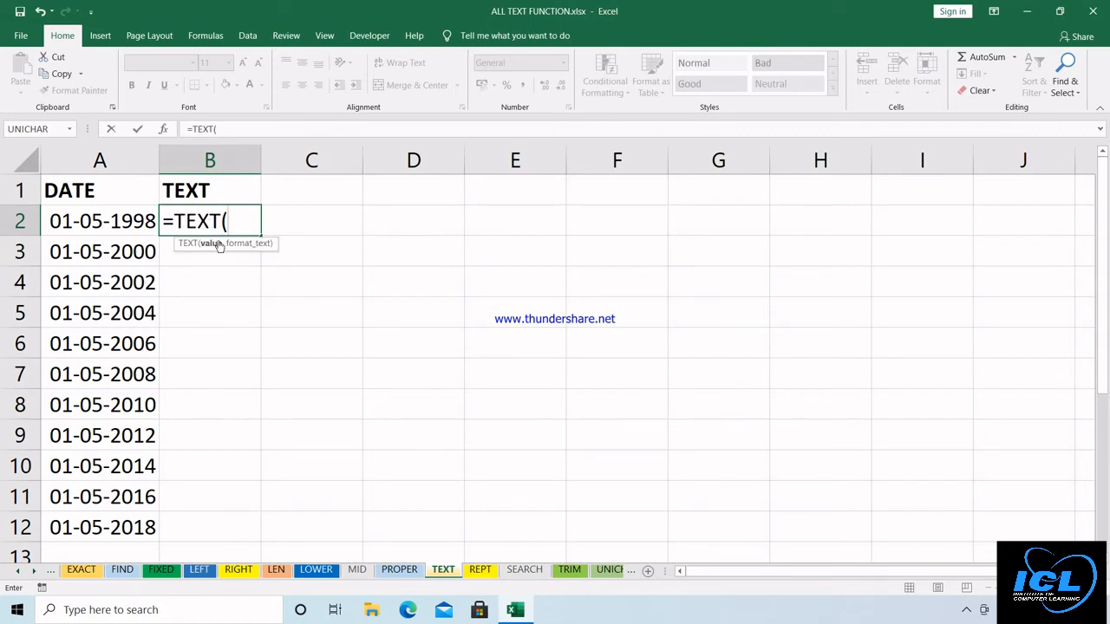
pyautogui.click(100, 224)
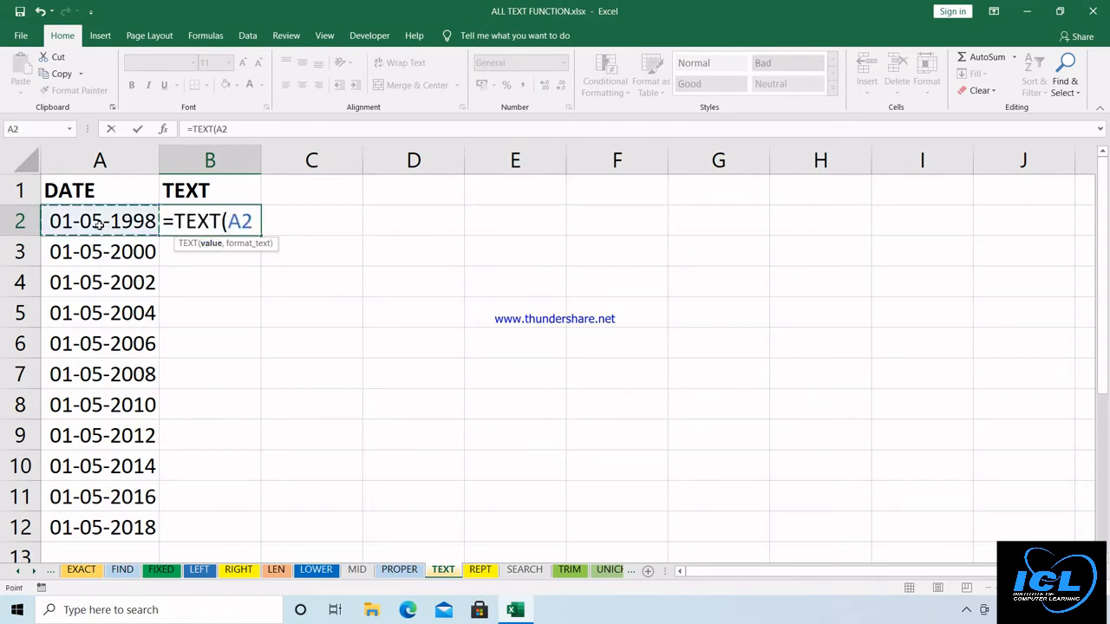
pyautogui.write(',')
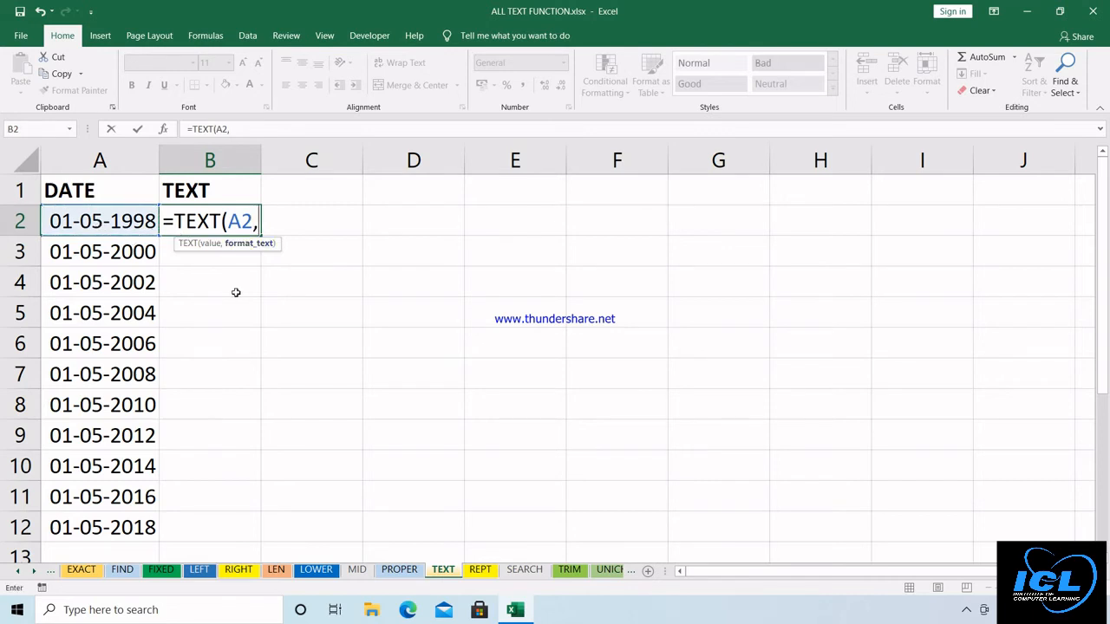
pyautogui.write('"YYYY')
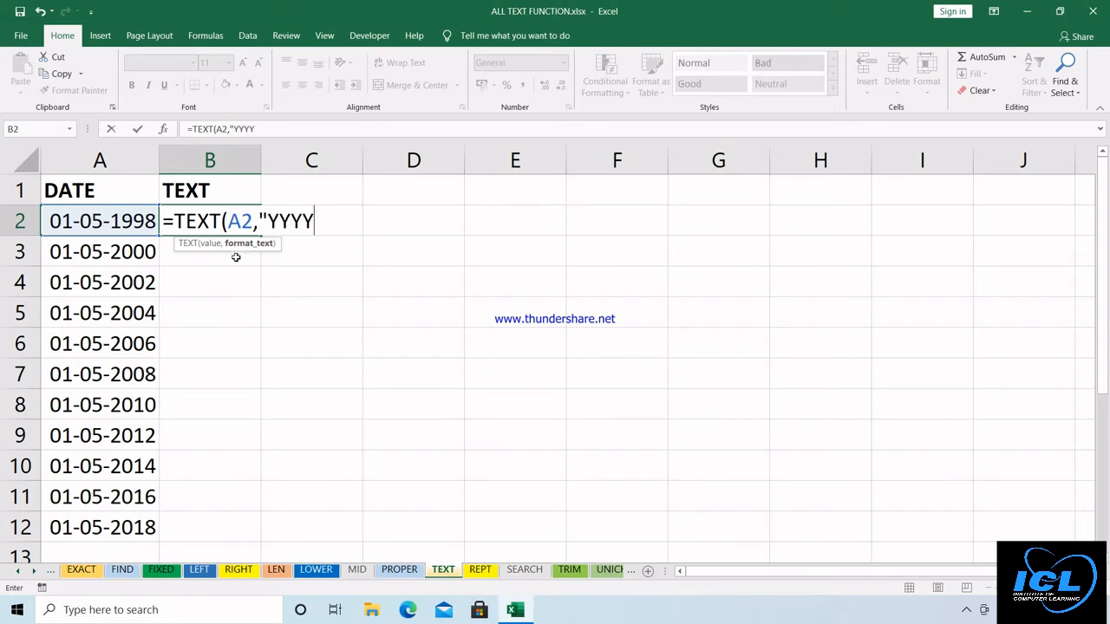
pyautogui.write('/DD/MM')
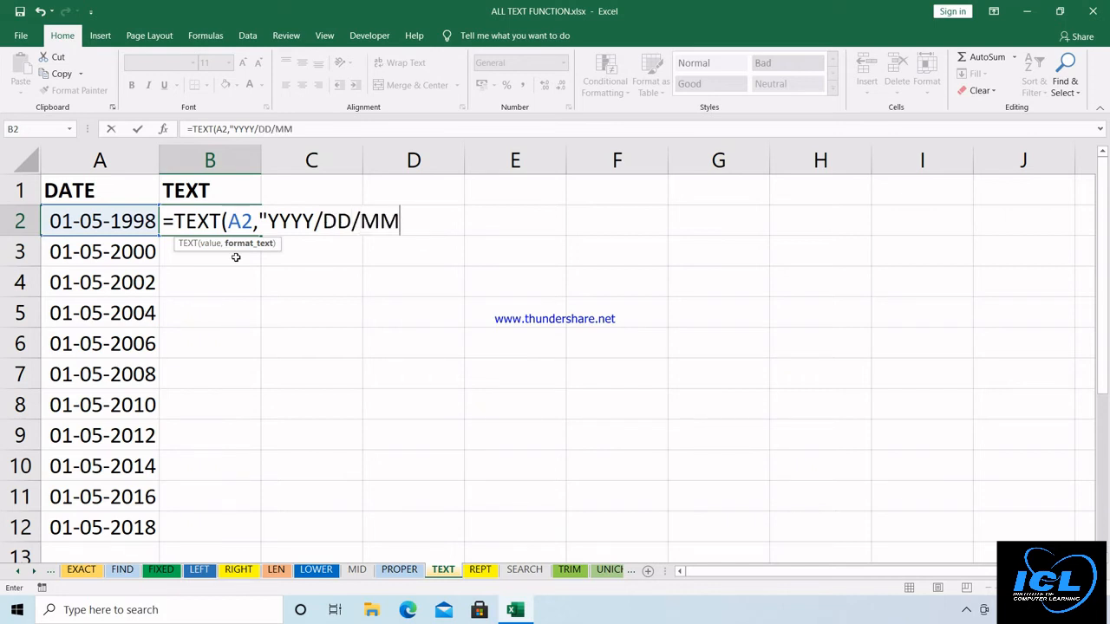
pyautogui.write('")')
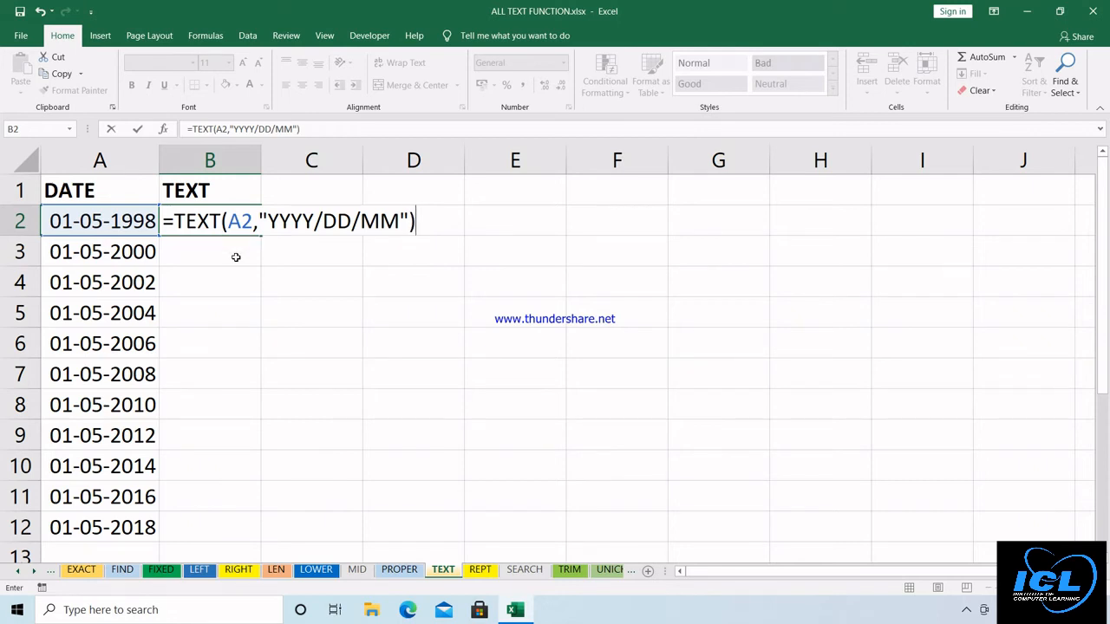
pyautogui.press('Return')
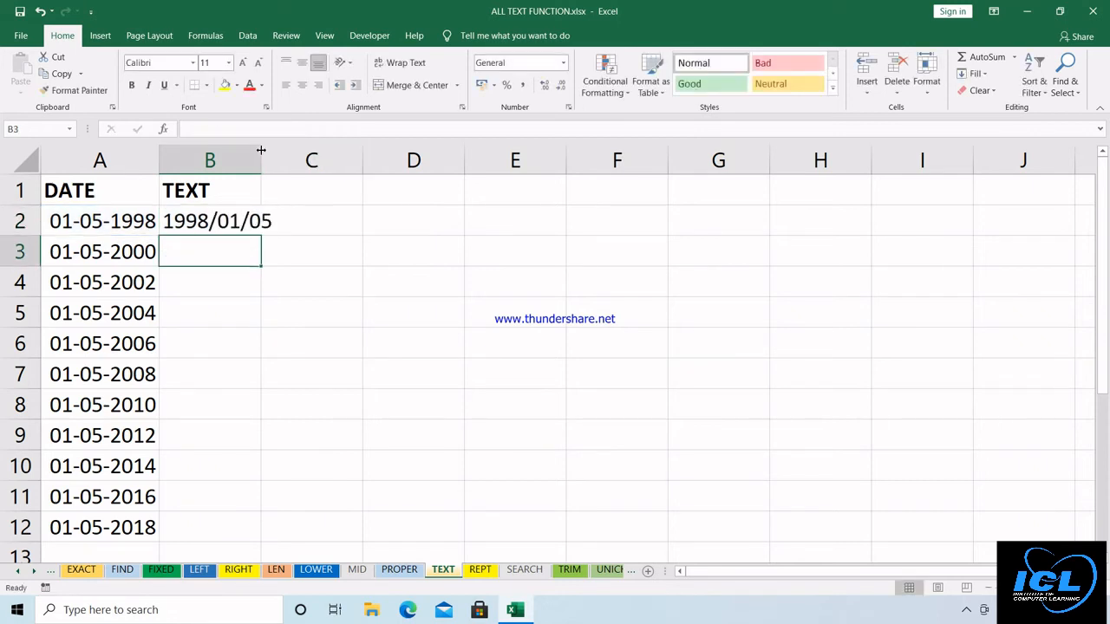
# Autofit the width of column B and fill the TEXT formula from B2 down to B12
pyautogui.doubleClick(261, 152)
pyautogui.click(255, 225)
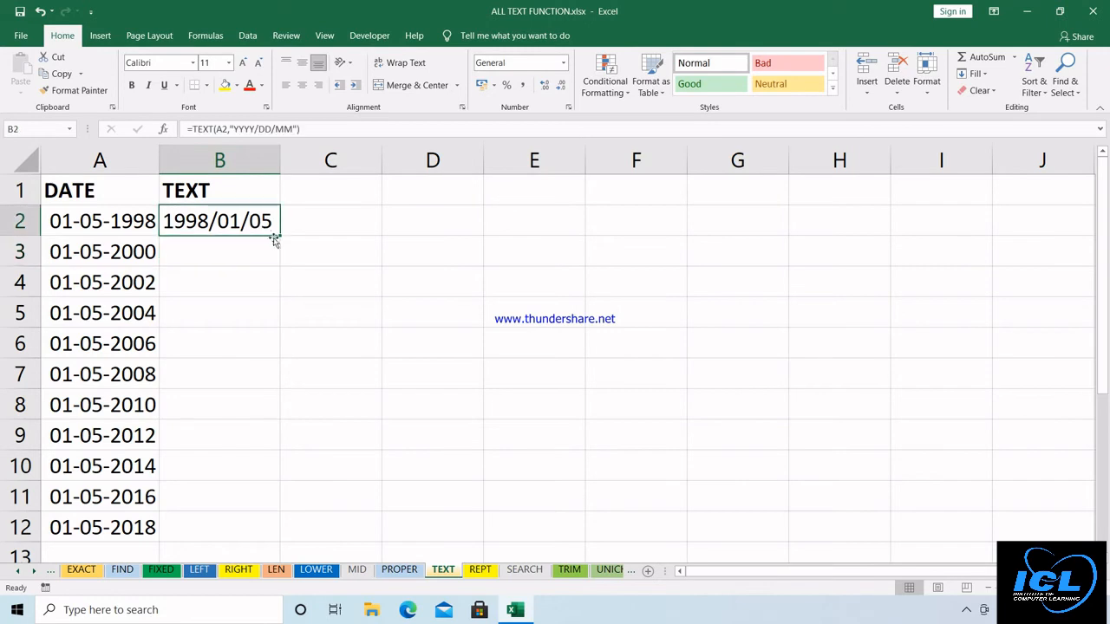
pyautogui.doubleClick(279, 235)
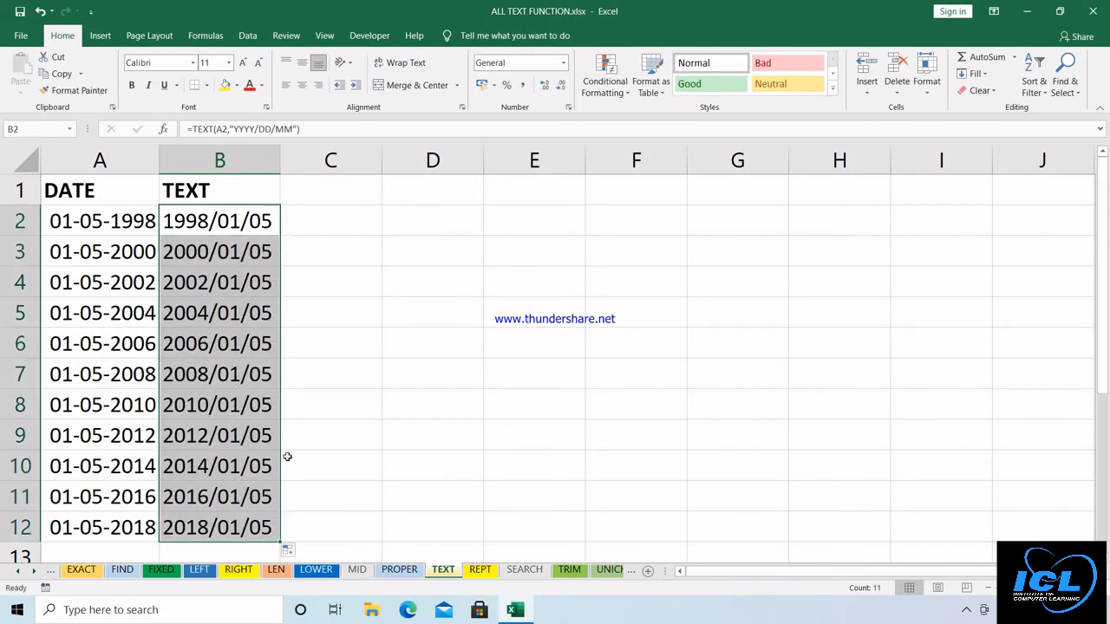
# Open the REPT sheet
pyautogui.click(480, 571)
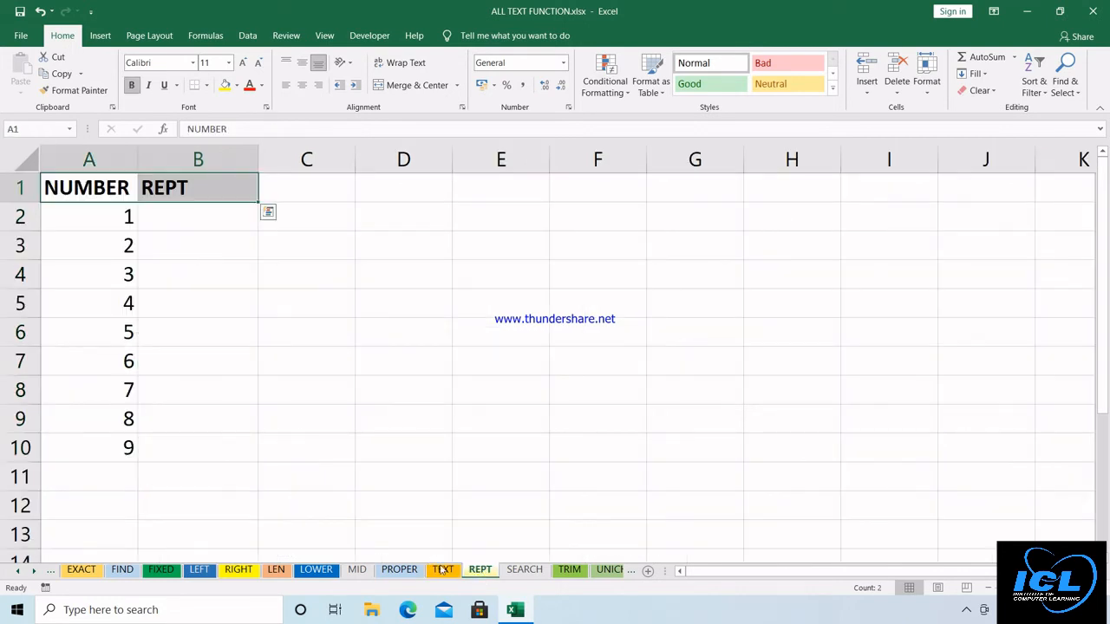
pyautogui.click(189, 220)
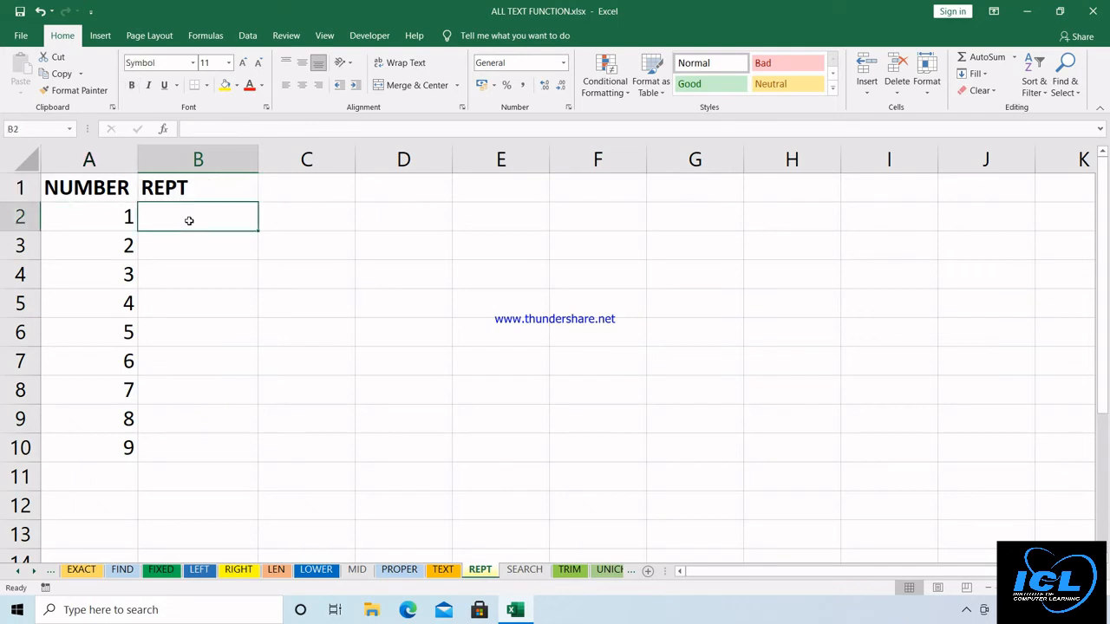
pyautogui.write('=')
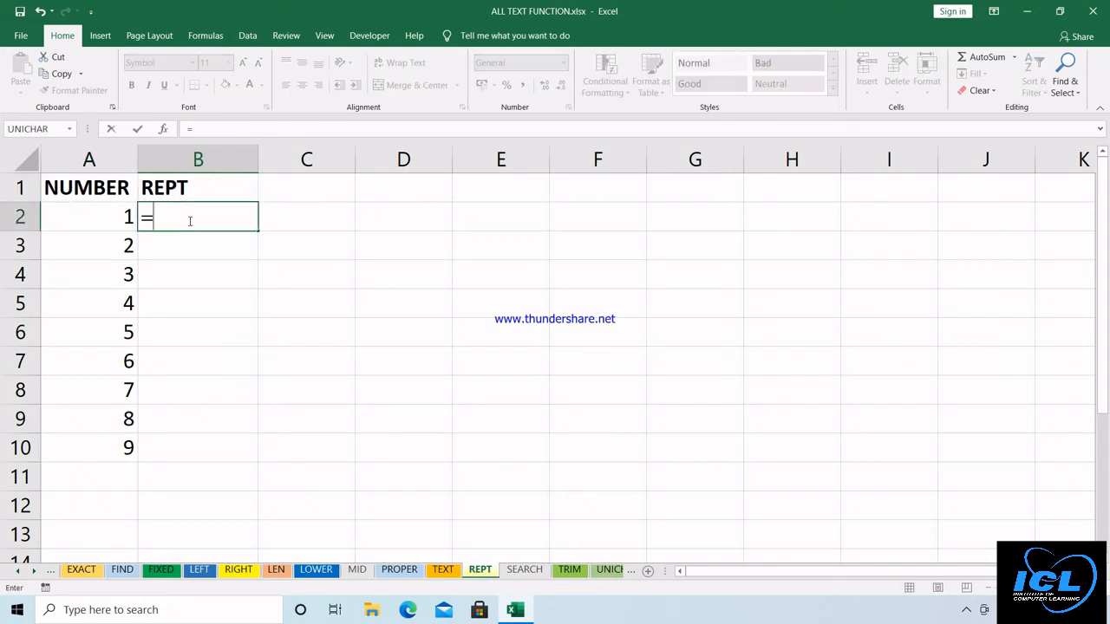
pyautogui.write('REP')
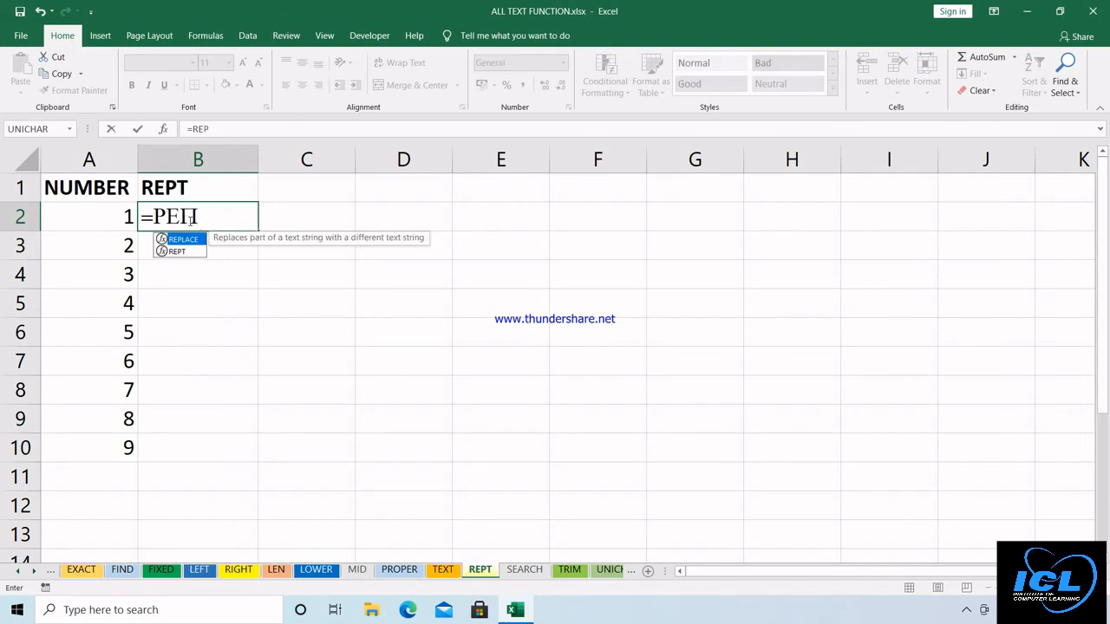
pyautogui.press('BackSpace')
pyautogui.press('BackSpace')
pyautogui.press('BackSpace')
pyautogui.write('RE')
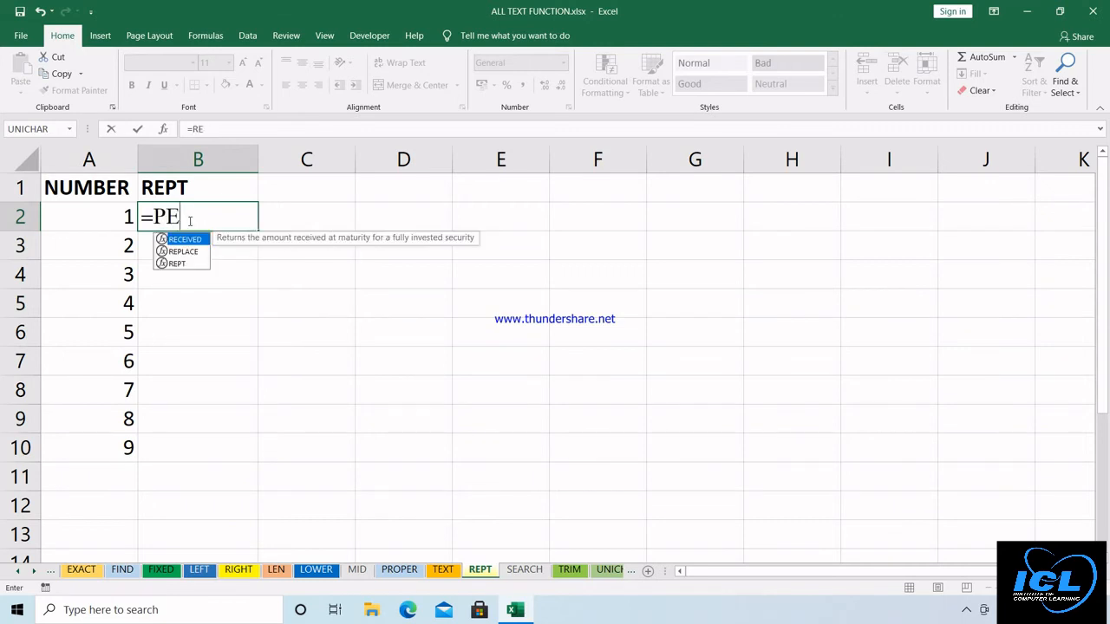
pyautogui.click(179, 265)
pyautogui.doubleClick(179, 264)
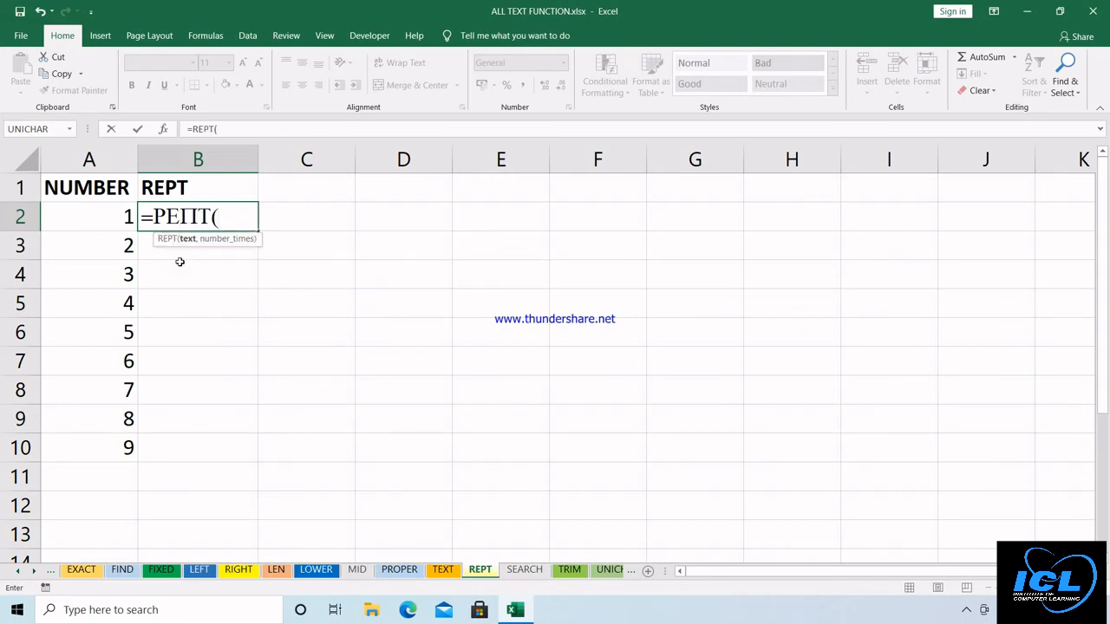
pyautogui.click(96, 217)
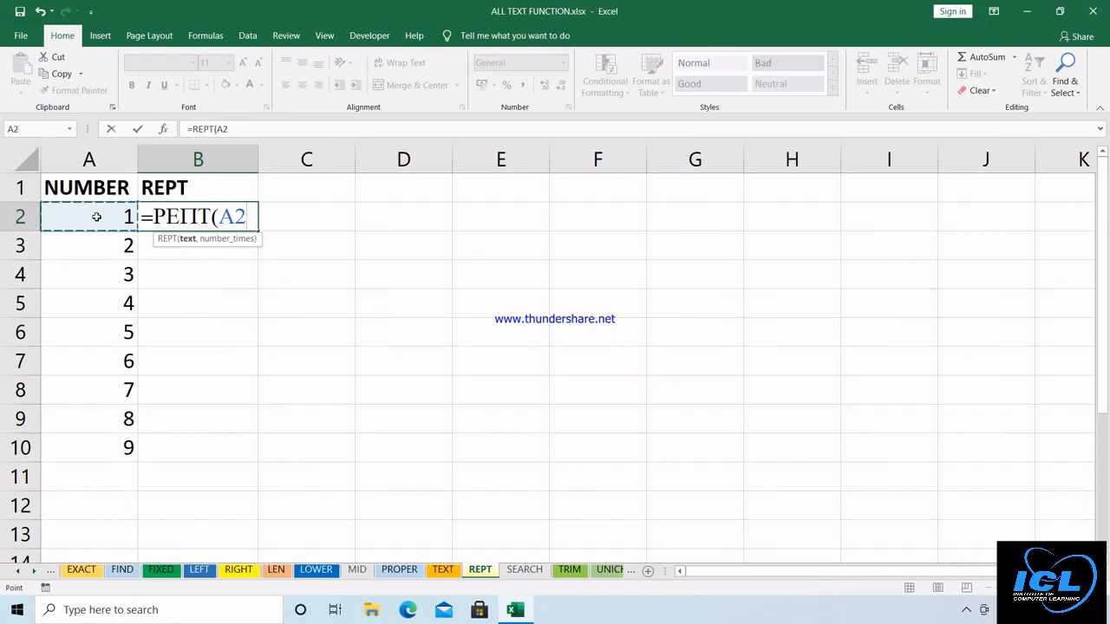
pyautogui.press('BackSpace')
pyautogui.press('BackSpace')
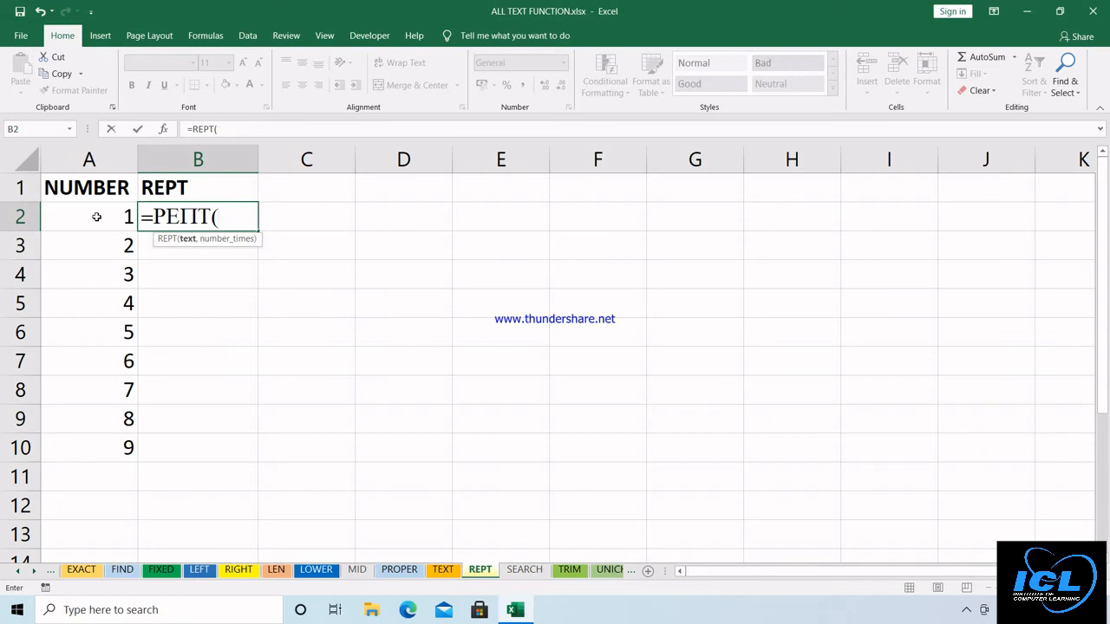
pyautogui.write('"')
pyautogui.press('BackSpace')
pyautogui.press('BackSpace')
pyautogui.press('BackSpace')
pyautogui.press('BackSpace')
pyautogui.press('BackSpace')
pyautogui.press('BackSpace')
pyautogui.press('BackSpace')
pyautogui.press('Return')
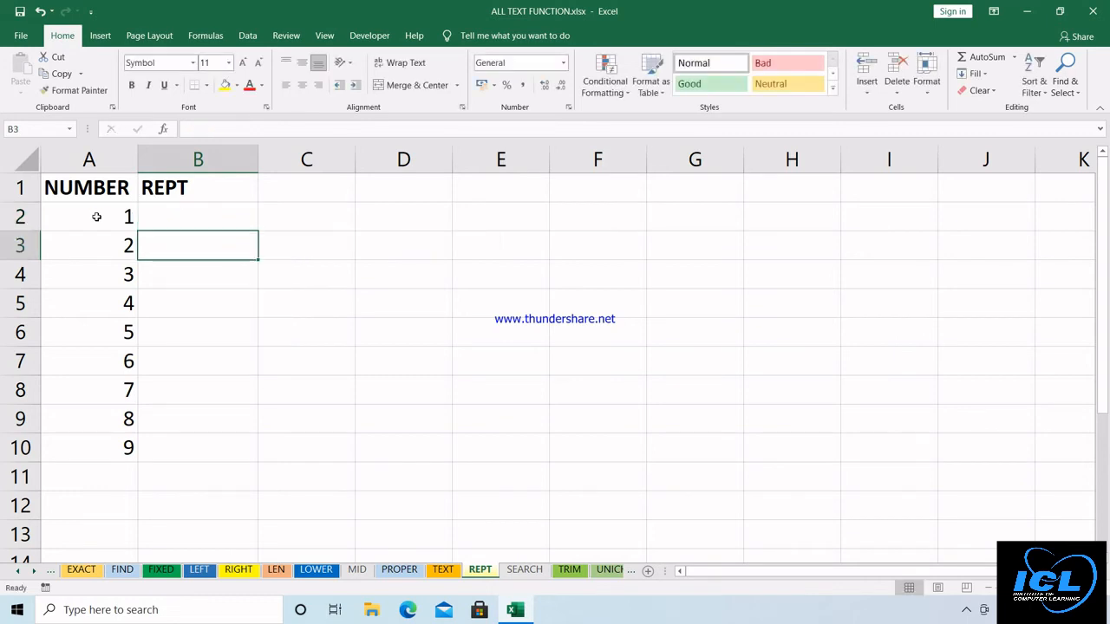
pyautogui.click(215, 209)
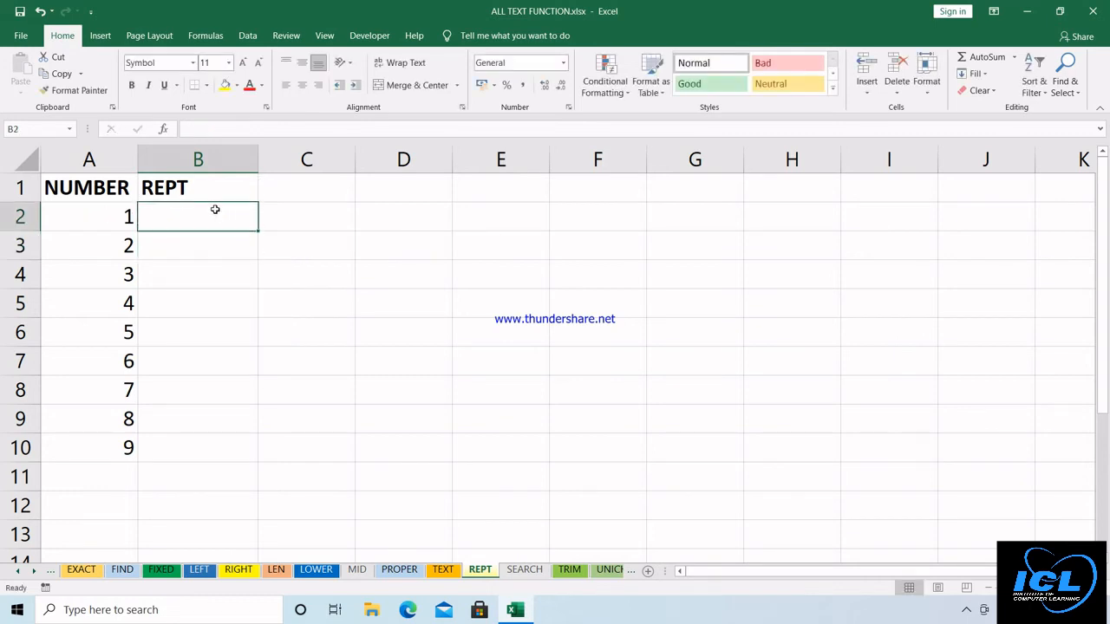
pyautogui.write('=RE')
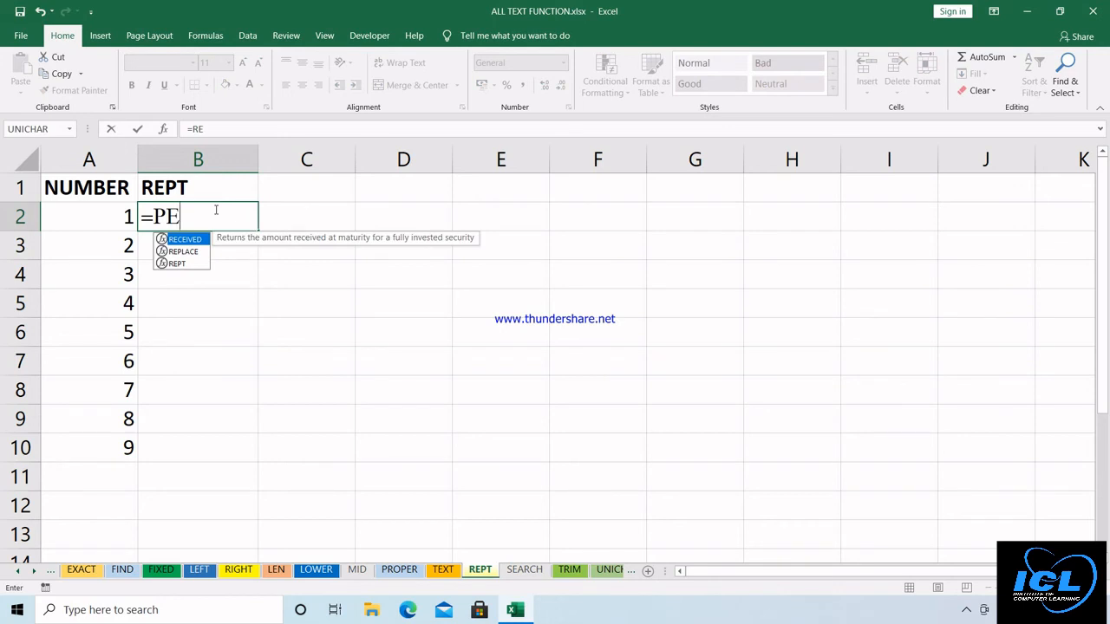
pyautogui.write('PT(')
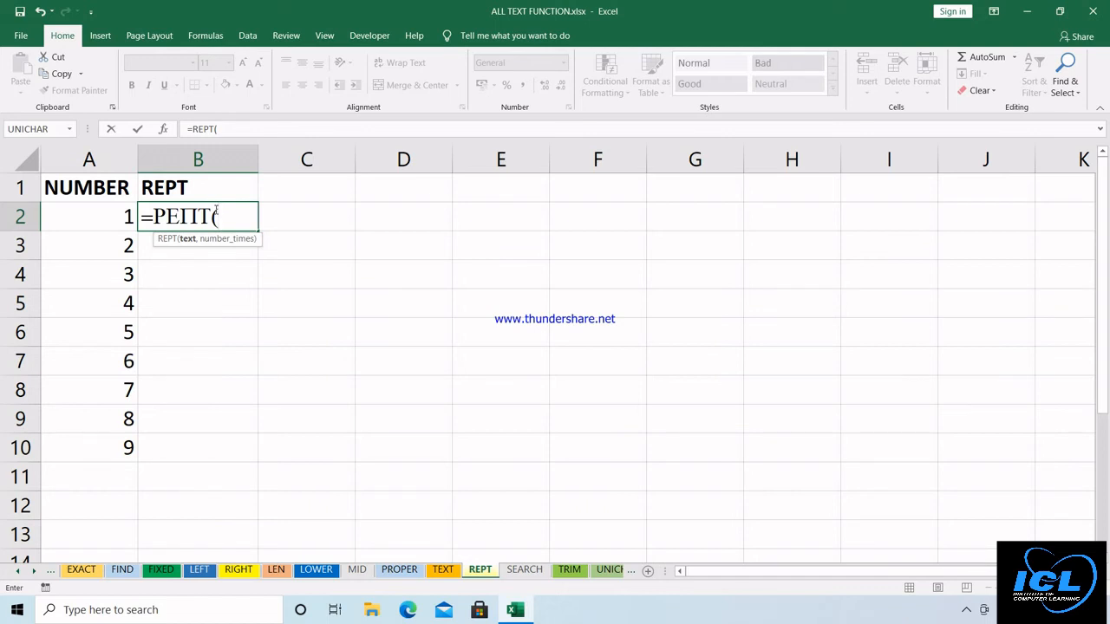
pyautogui.press('Return')
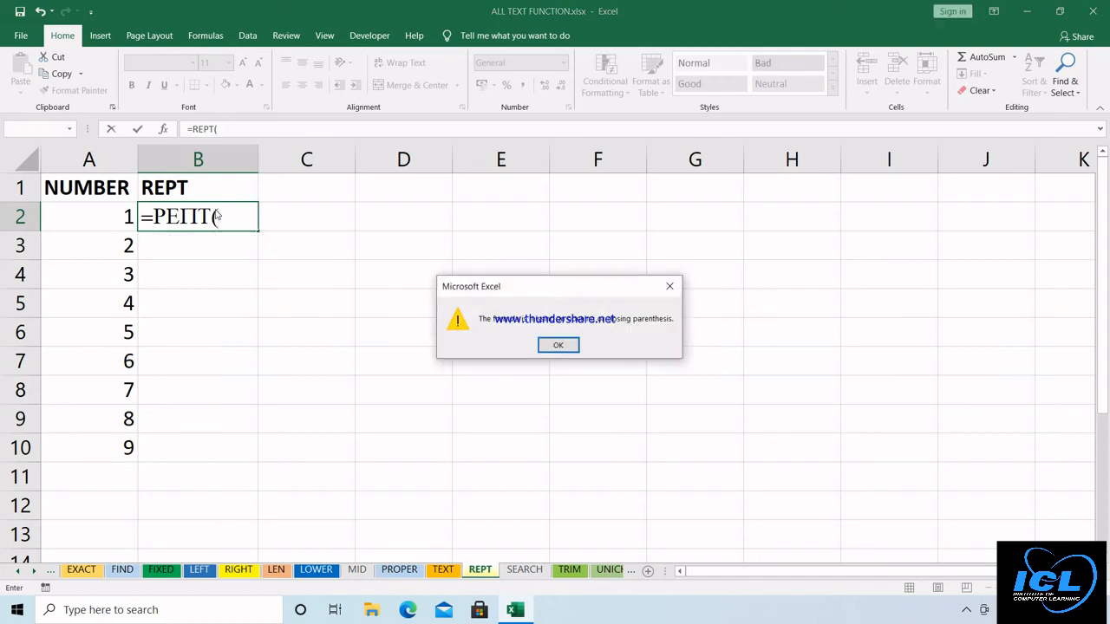
pyautogui.click(669, 287)
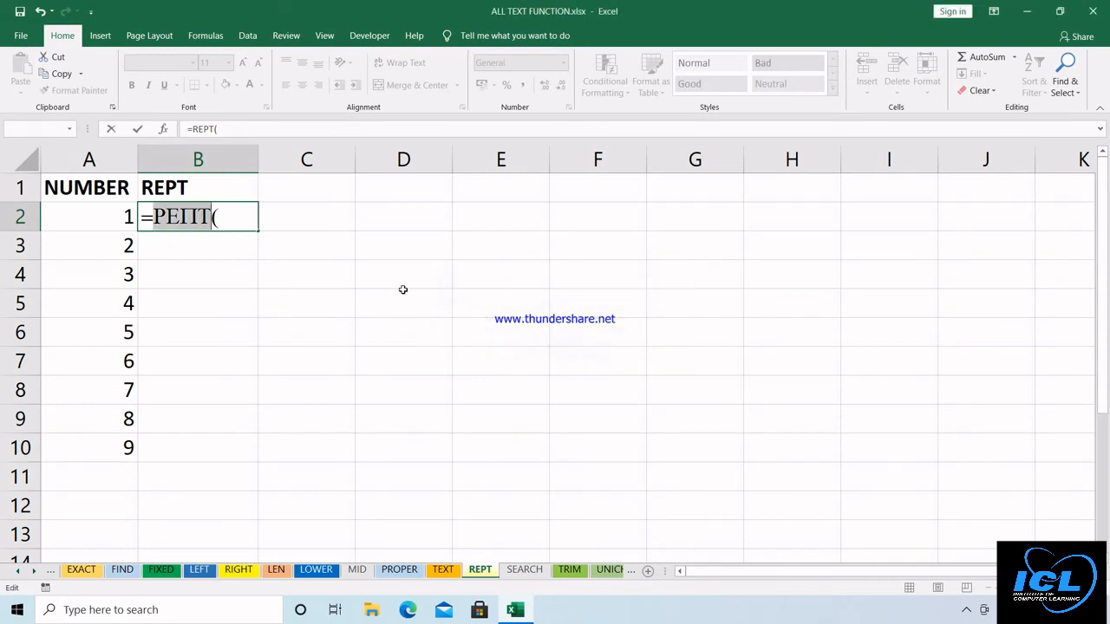
pyautogui.press('BackSpace')
pyautogui.press('BackSpace')
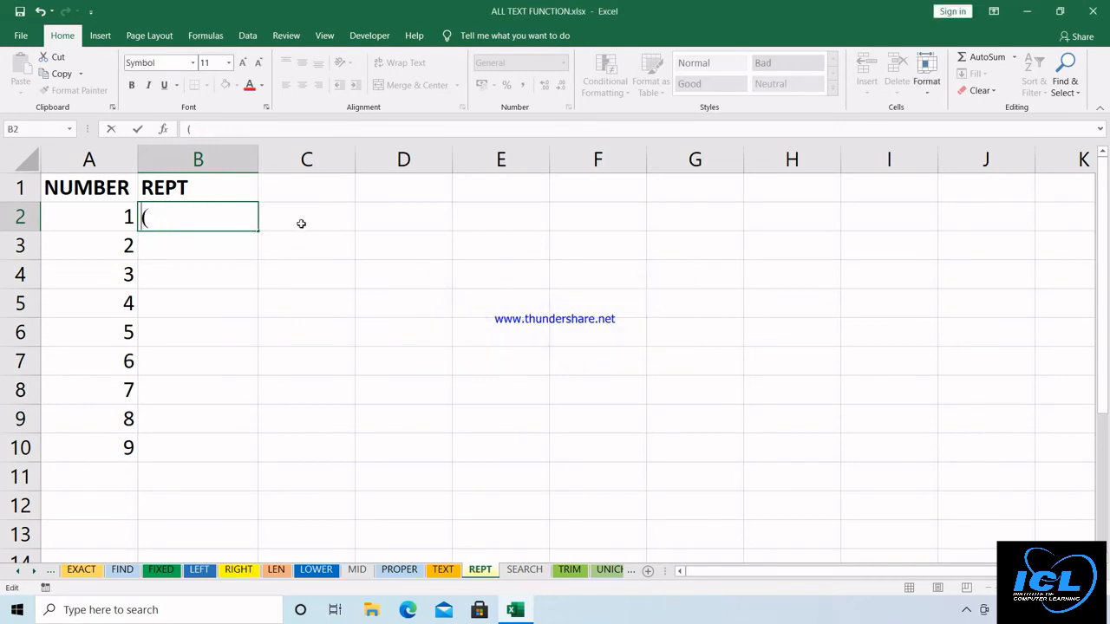
pyautogui.write('=')
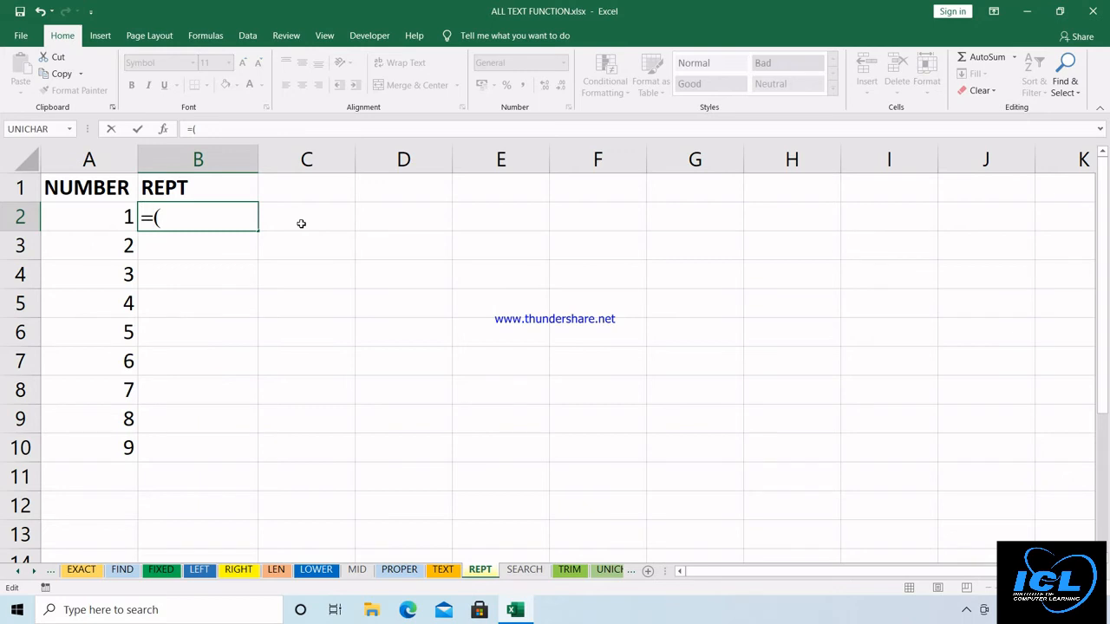
pyautogui.write('PE')
pyautogui.press('BackSpace')
pyautogui.press('BackSpace')
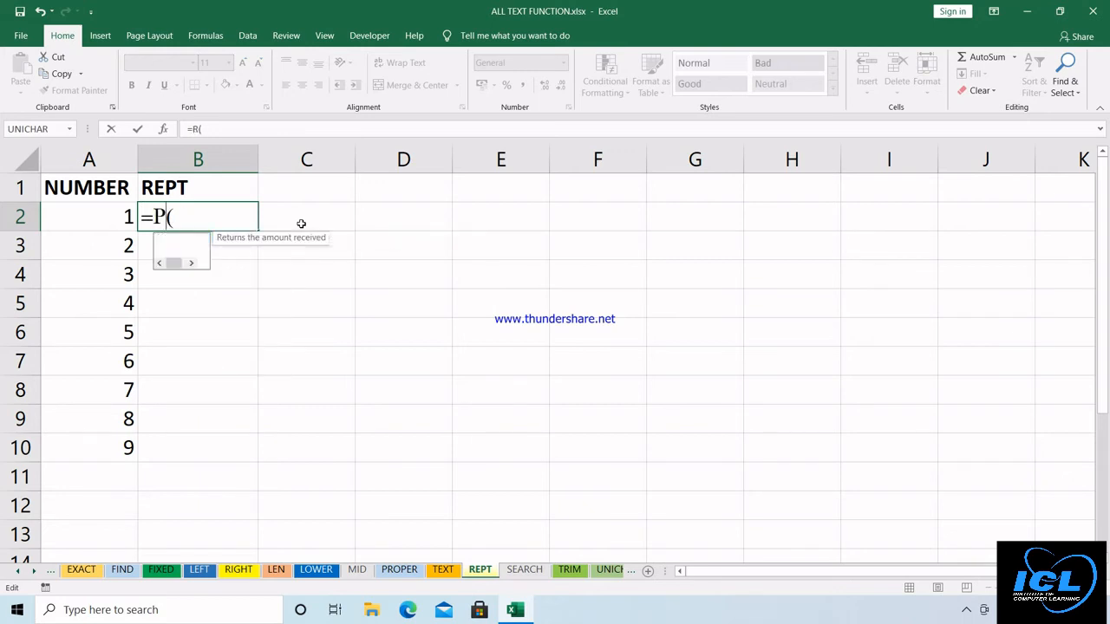
pyautogui.write('R')
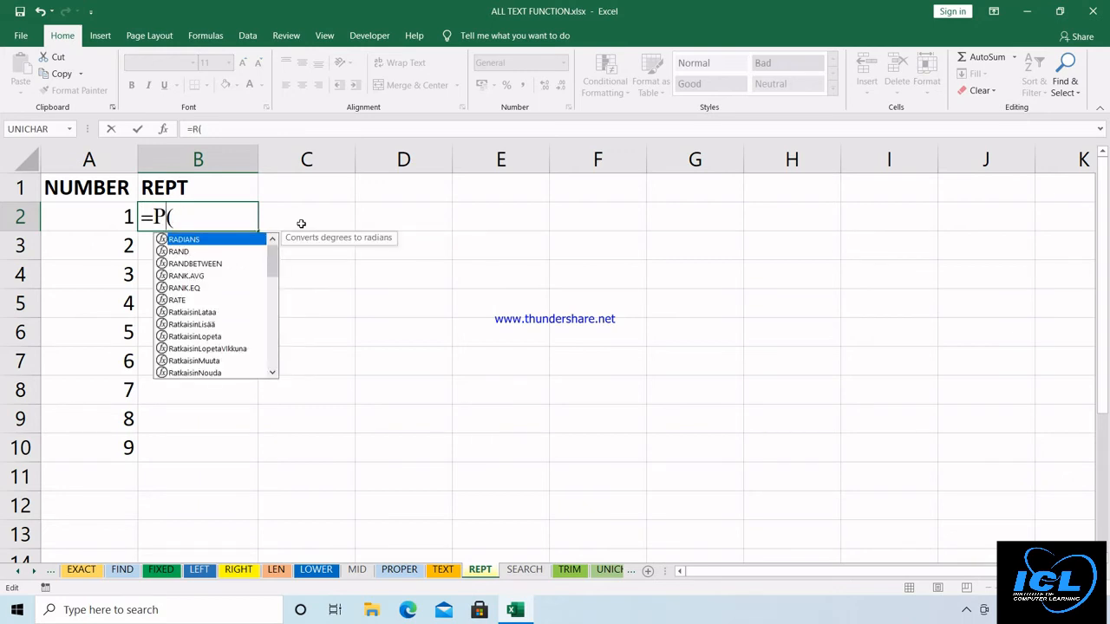
pyautogui.press('BackSpace')
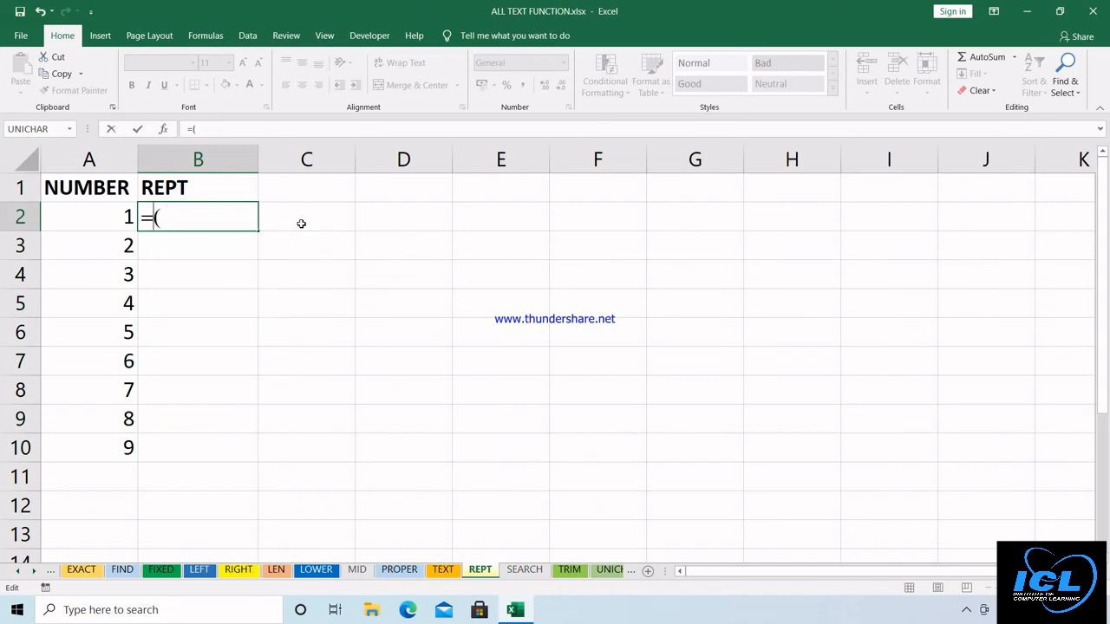
pyautogui.write('RRRRR')
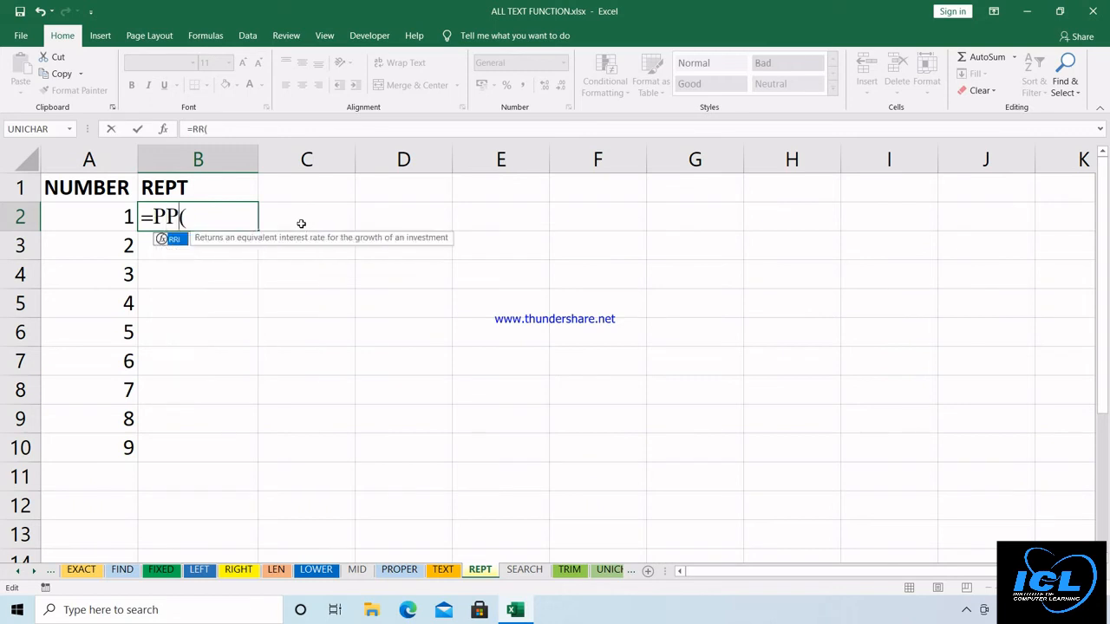
pyautogui.press('BackSpace')
pyautogui.press('BackSpace')
pyautogui.press('BackSpace')
pyautogui.press('BackSpace')
pyautogui.press('BackSpace')
pyautogui.press('BackSpace')
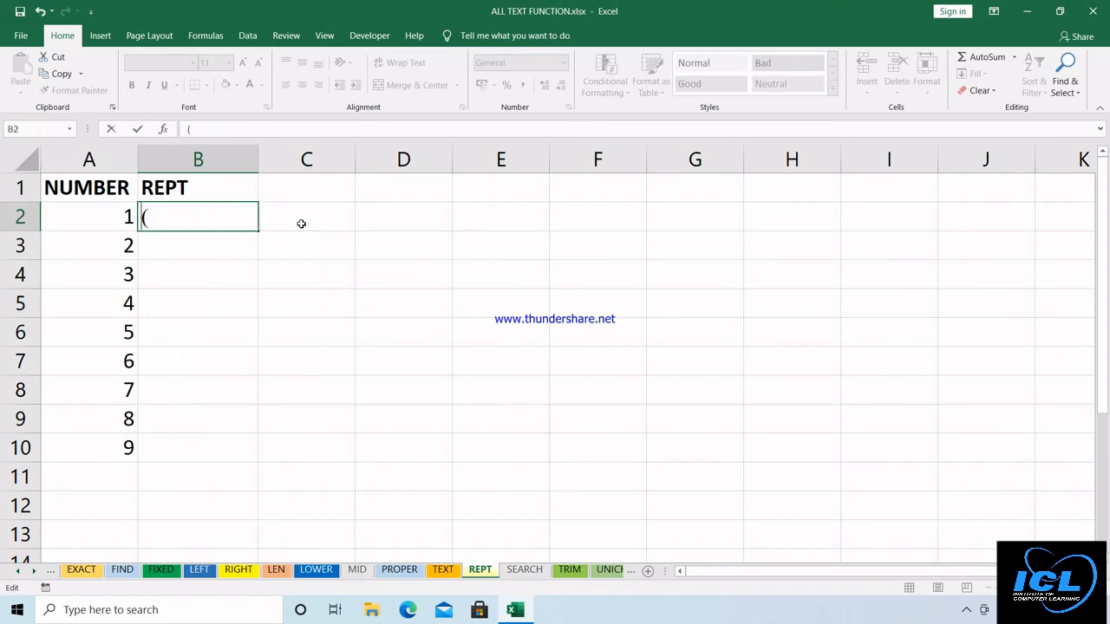
pyautogui.press('Return')
# Clear the cell formats from B2:B10 on the REPT sheet
pyautogui.moveTo(245, 216); pyautogui.dragTo(215, 448)
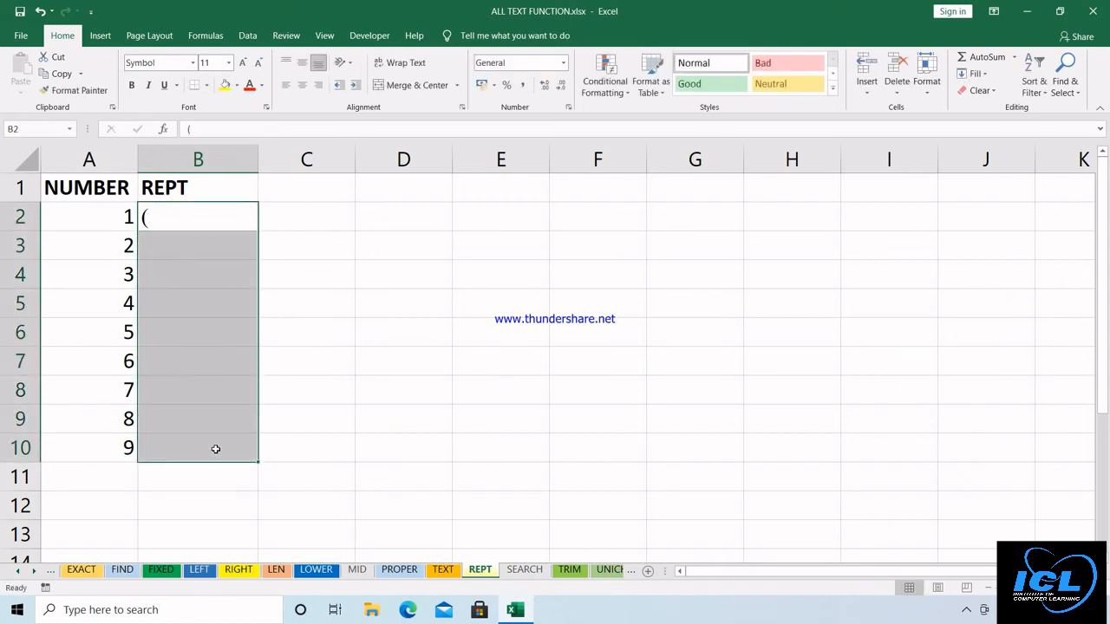
pyautogui.click(980, 91)
pyautogui.click(1003, 125)
# Enter =REPT("R",A2) in B2 to repeat the letter R by the number in column A
pyautogui.click(217, 221)
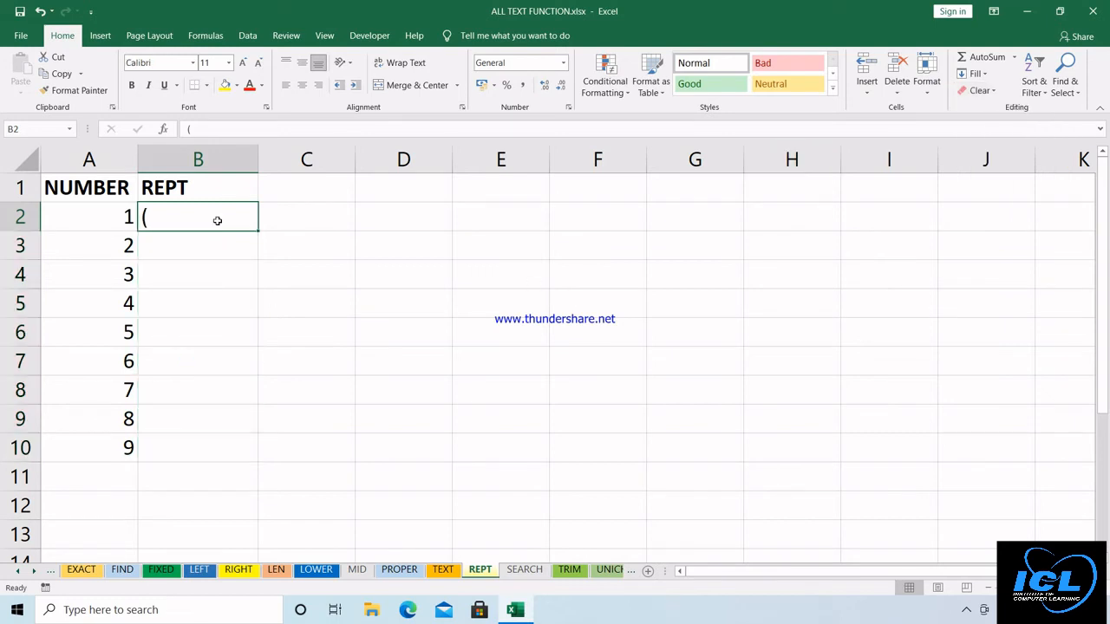
pyautogui.write('=RE')
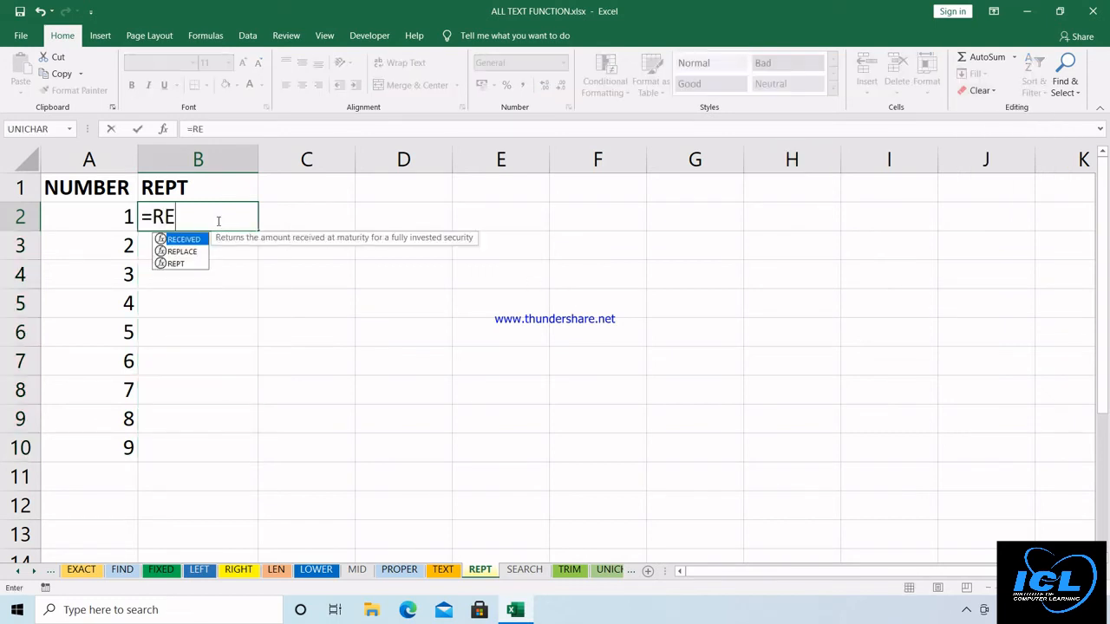
pyautogui.press('Down')
pyautogui.press('Down')
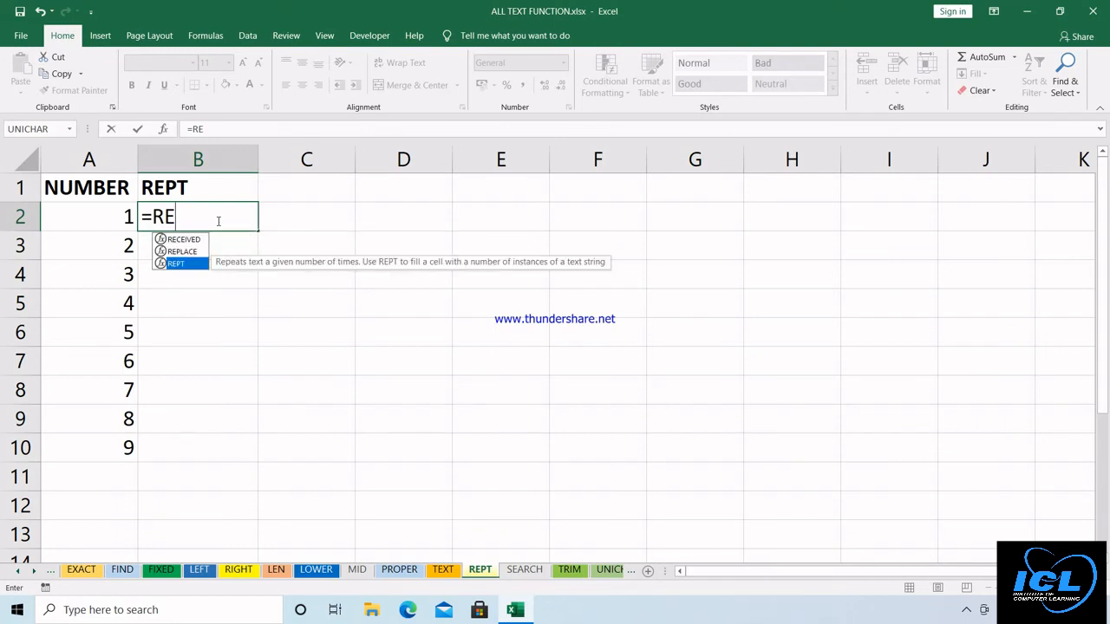
pyautogui.press('Tab')
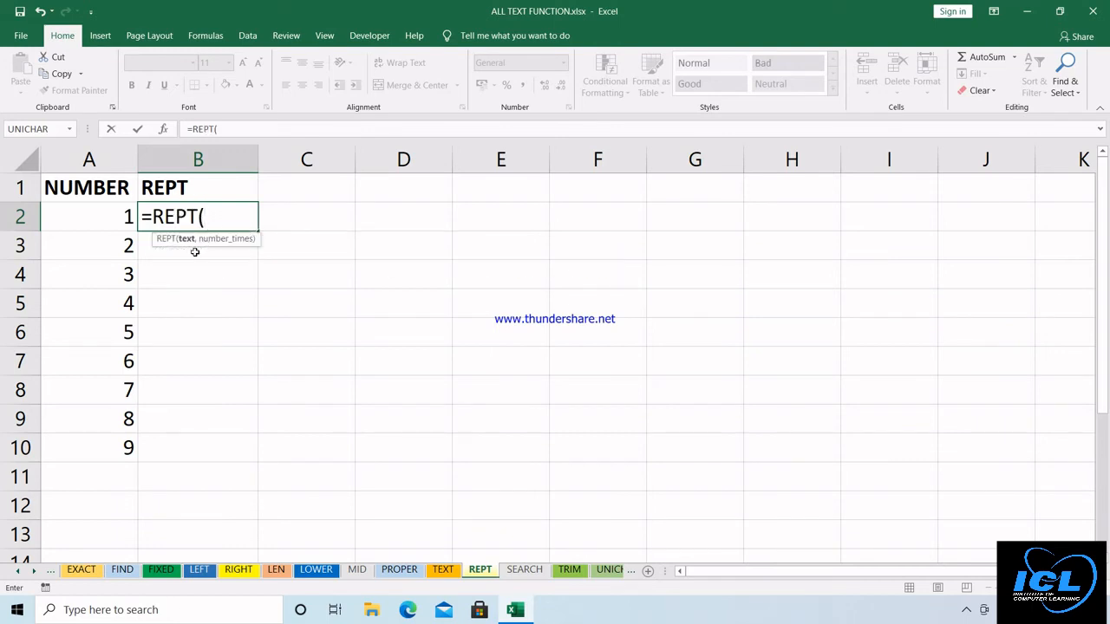
pyautogui.write('"R",')
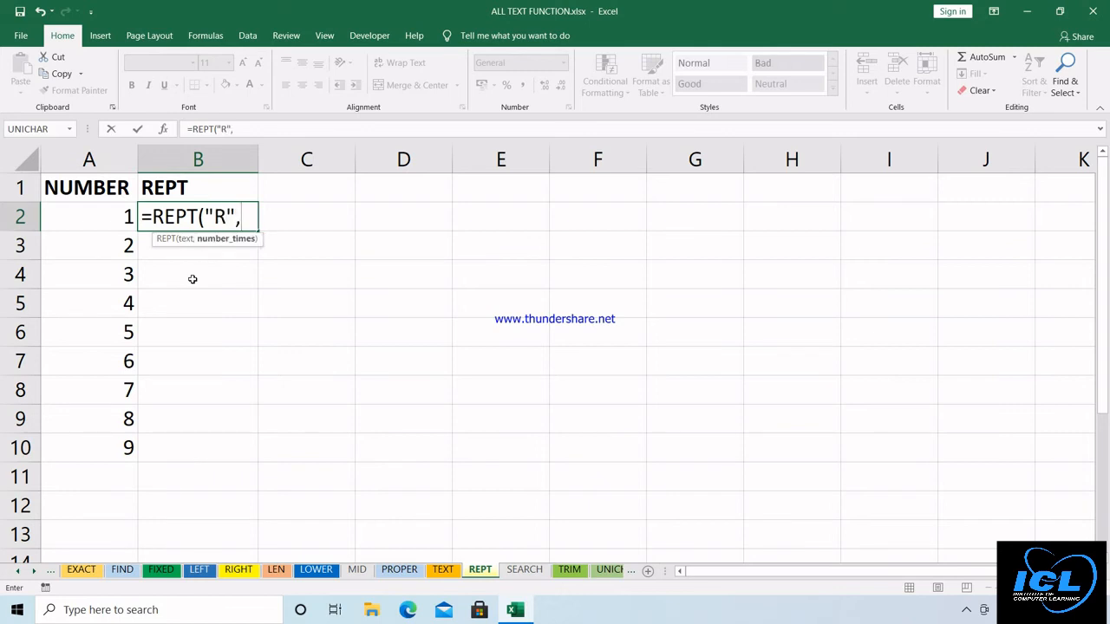
pyautogui.click(110, 216)
pyautogui.write(')')
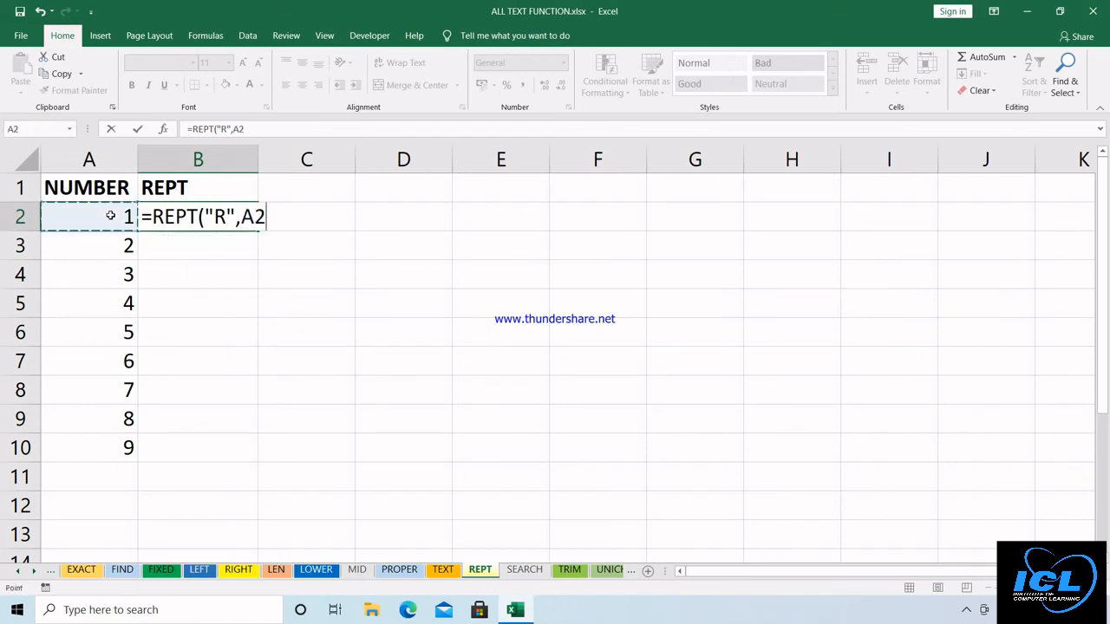
pyautogui.press('Return')
# Fill the REPT formula from B2 down to B10 and widen column B
pyautogui.click(207, 219)
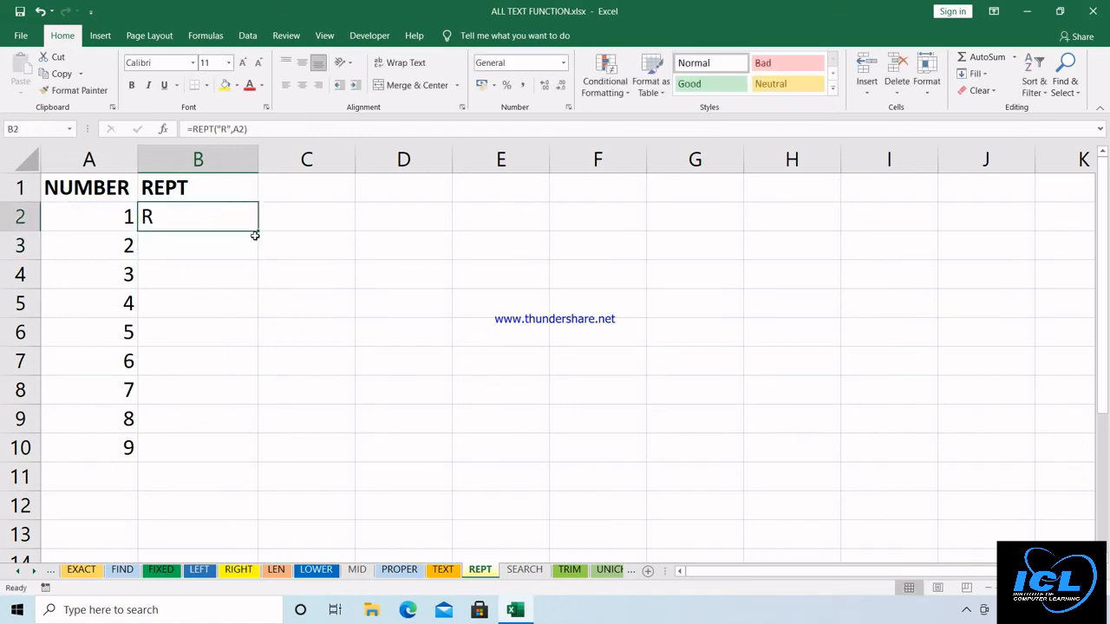
pyautogui.moveTo(259, 231); pyautogui.dragTo(236, 457)
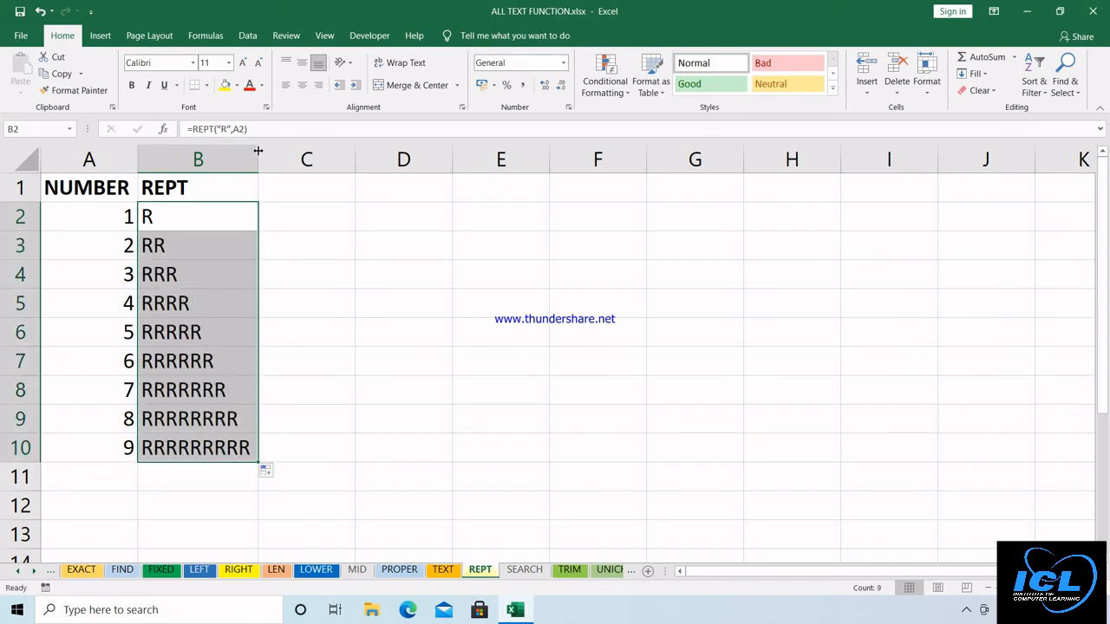
pyautogui.moveTo(259, 152); pyautogui.dragTo(310, 180)
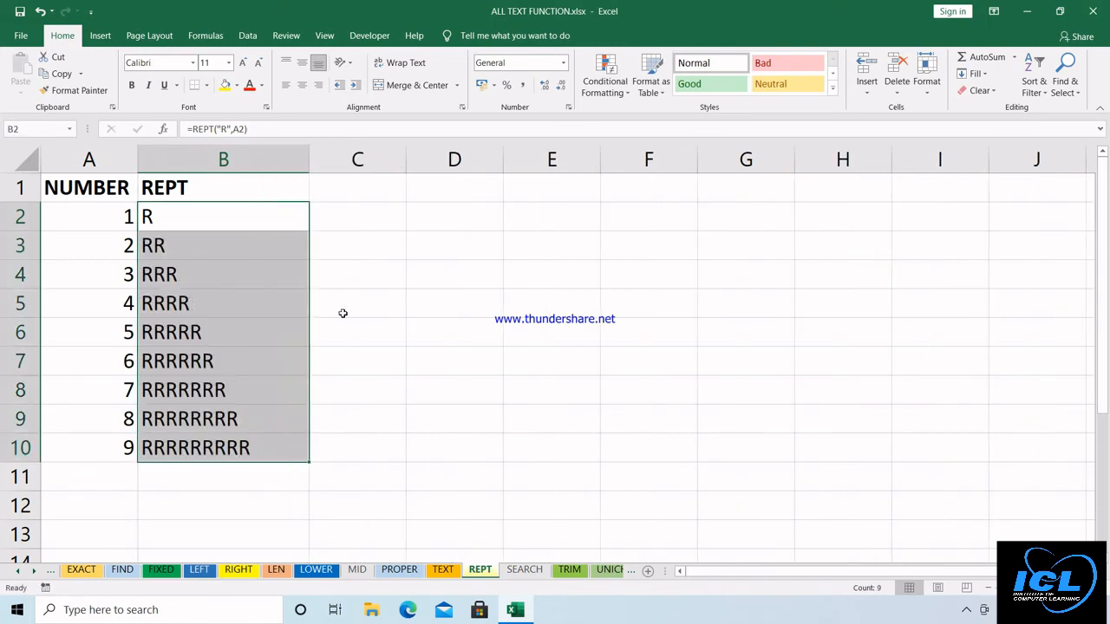
# Change the repeated text in B2's REPT formula to "ICLCLASSES" and fill the formula down to B10
pyautogui.doubleClick(174, 216)
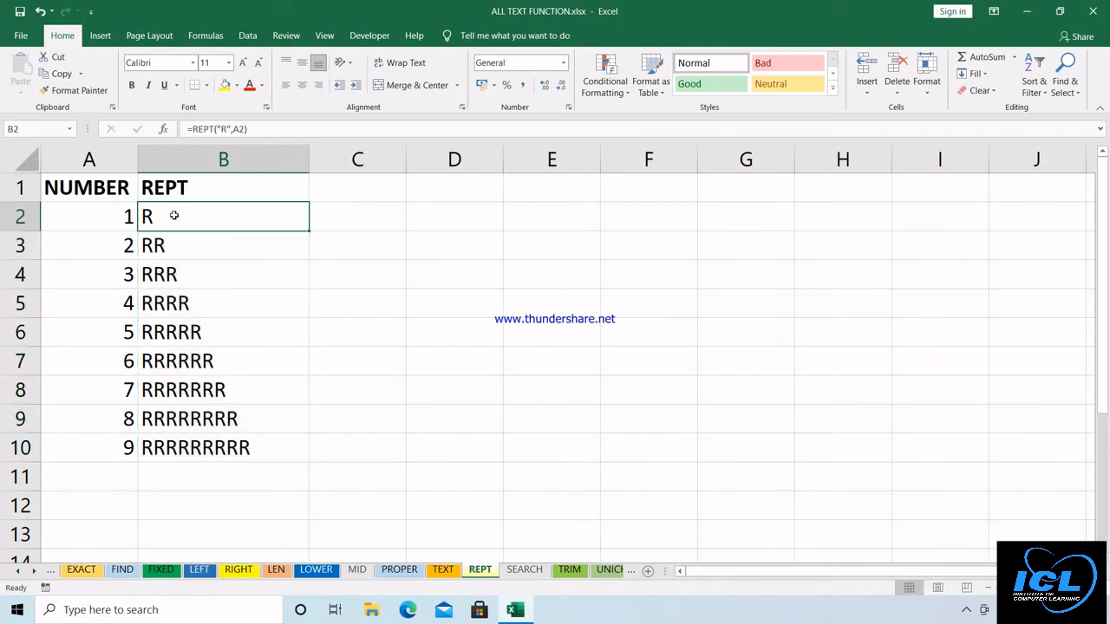
pyautogui.doubleClick(221, 216)
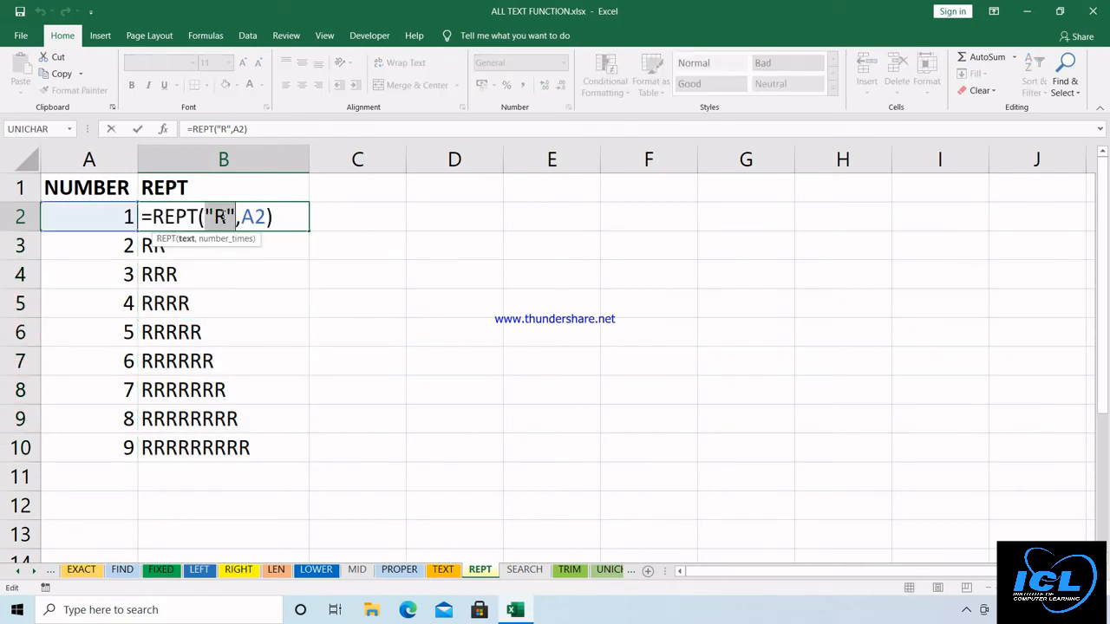
pyautogui.click(222, 216)
pyautogui.press('BackSpace')
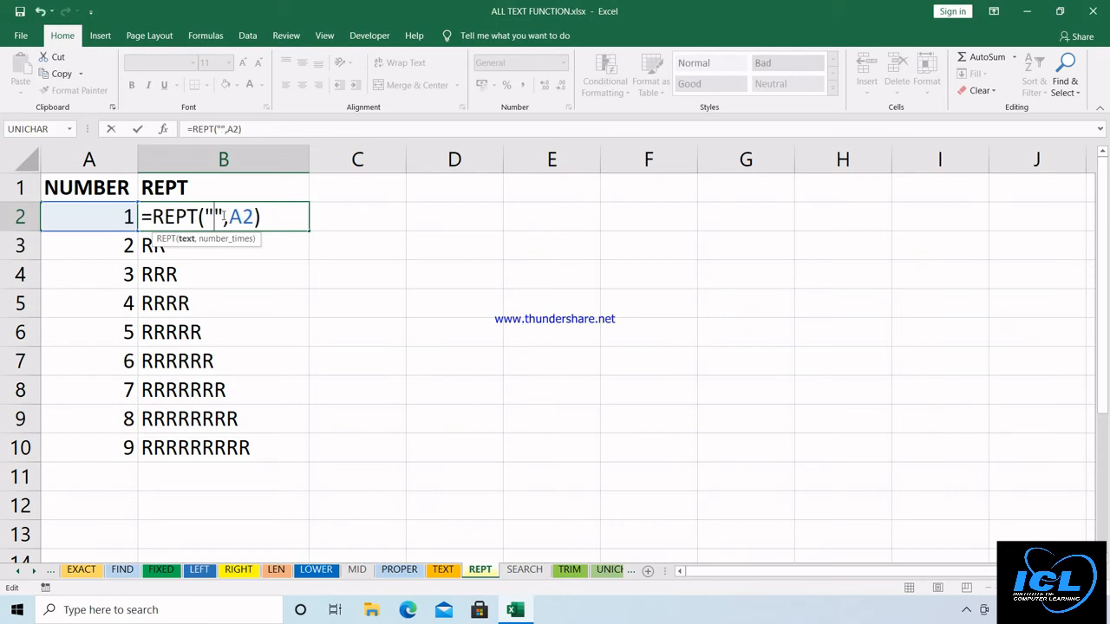
pyautogui.write('ICLCLAS')
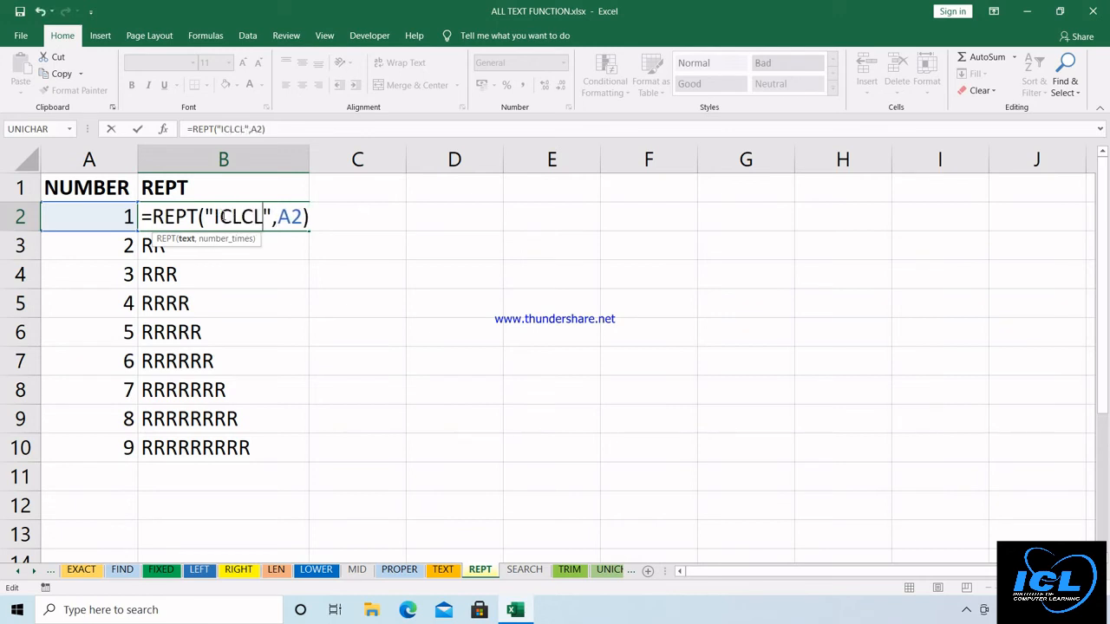
pyautogui.write('SES')
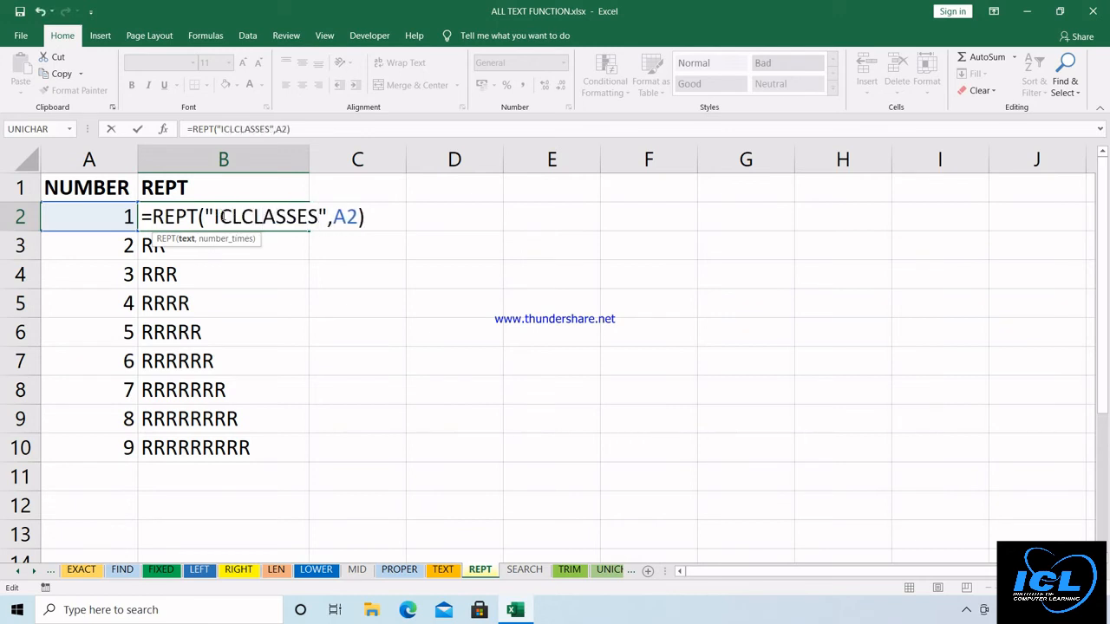
pyautogui.press('Return')
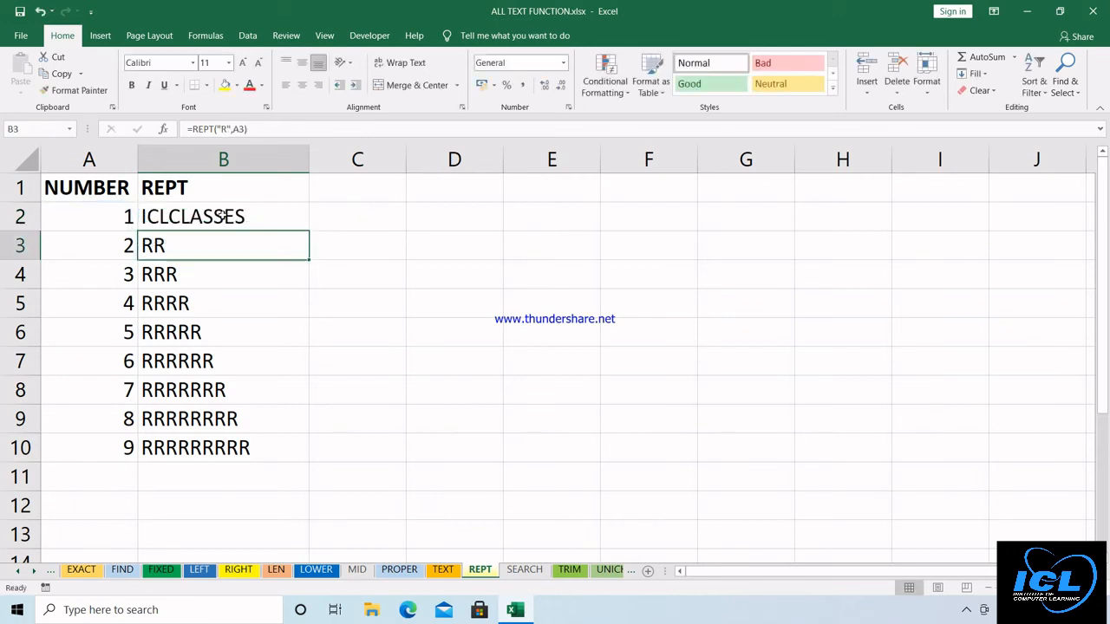
pyautogui.click(281, 208)
pyautogui.moveTo(309, 230); pyautogui.dragTo(293, 469)
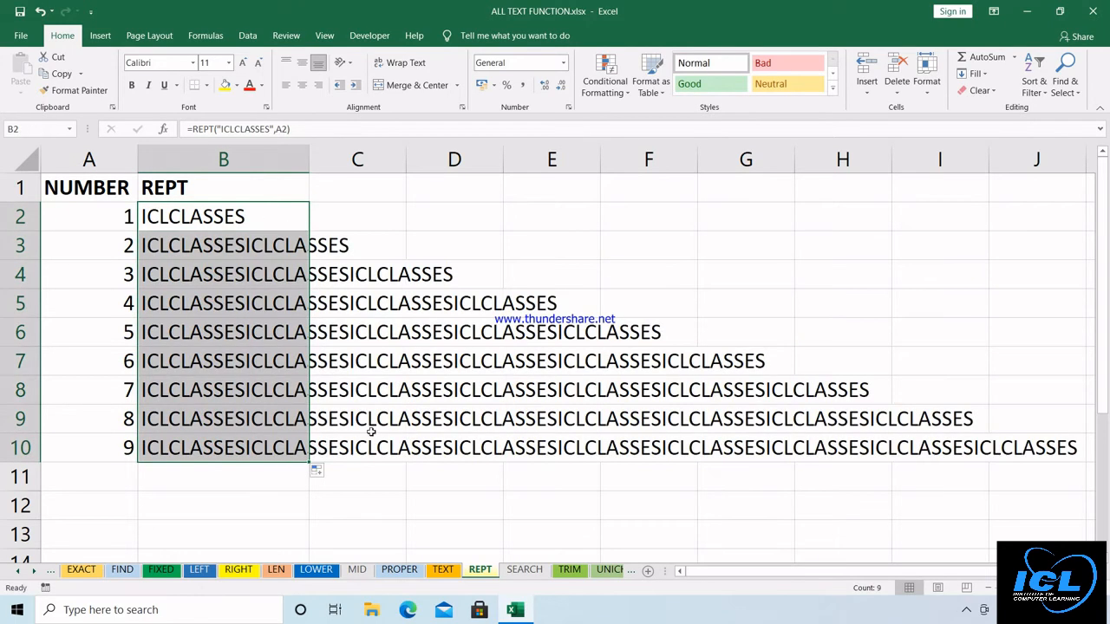
# On the SEARCH sheet, enter =SEARCH(B2,A2,1) in C2 and fill it down to C7
pyautogui.click(525, 571)
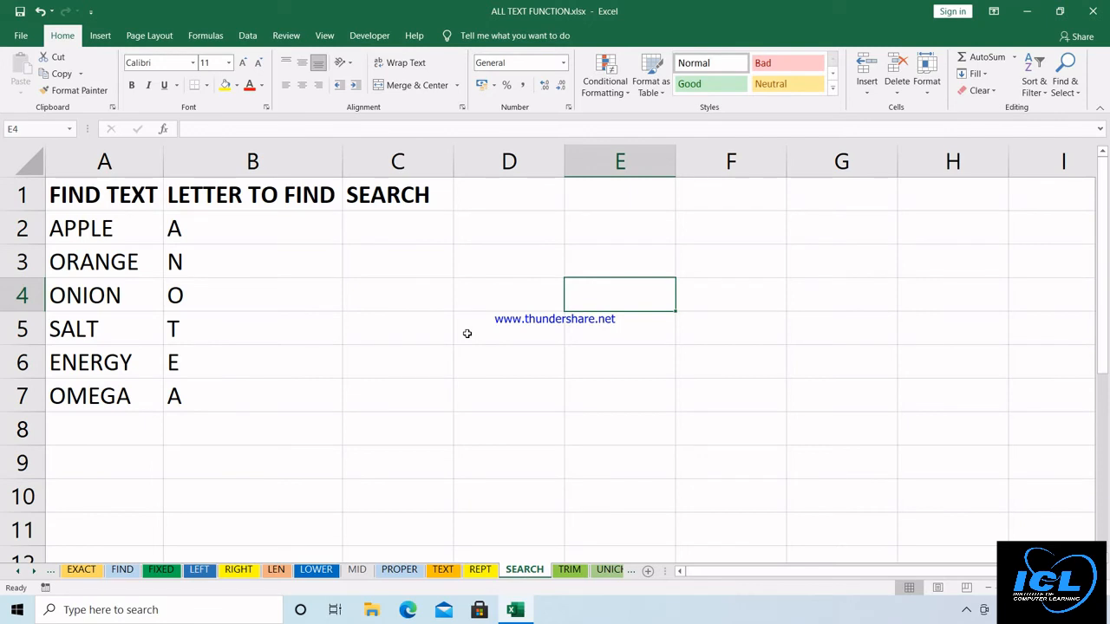
pyautogui.click(406, 224)
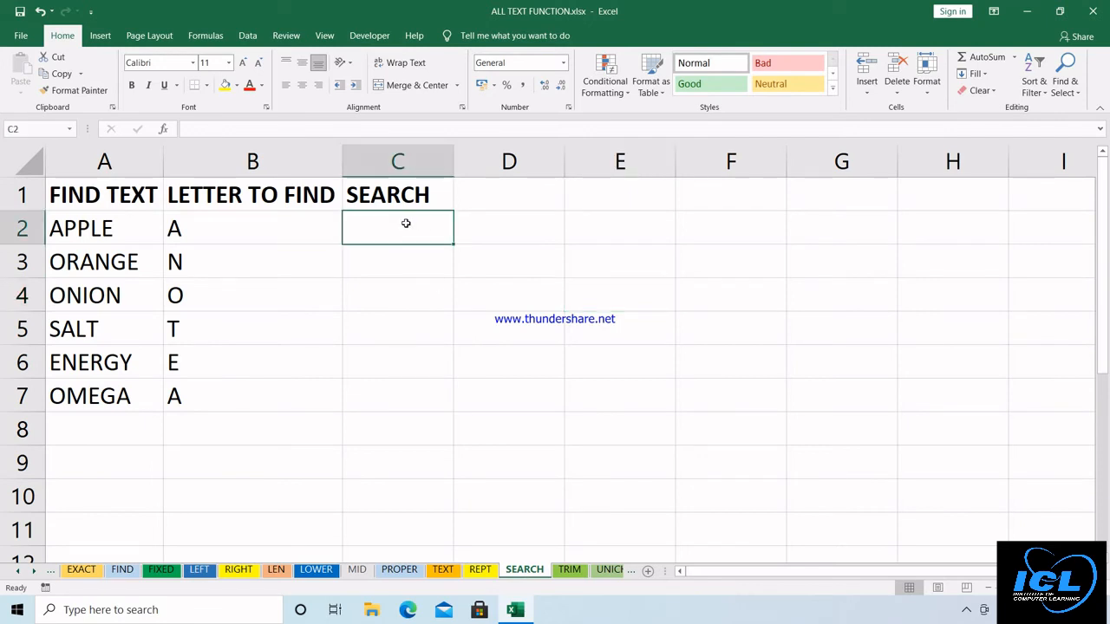
pyautogui.write('=SE')
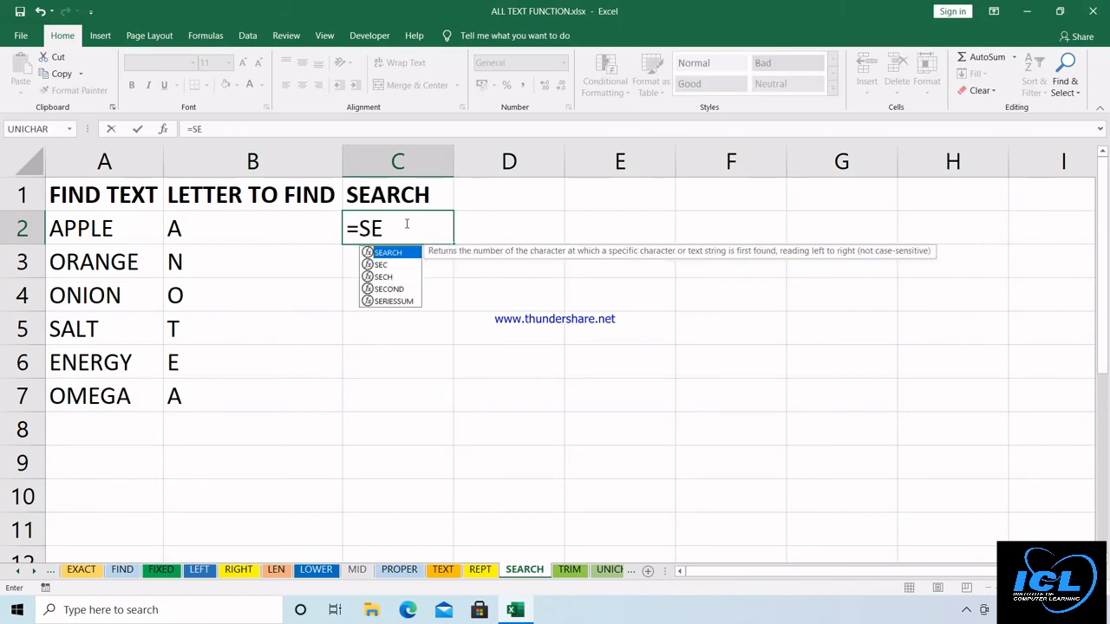
pyautogui.press('Tab')
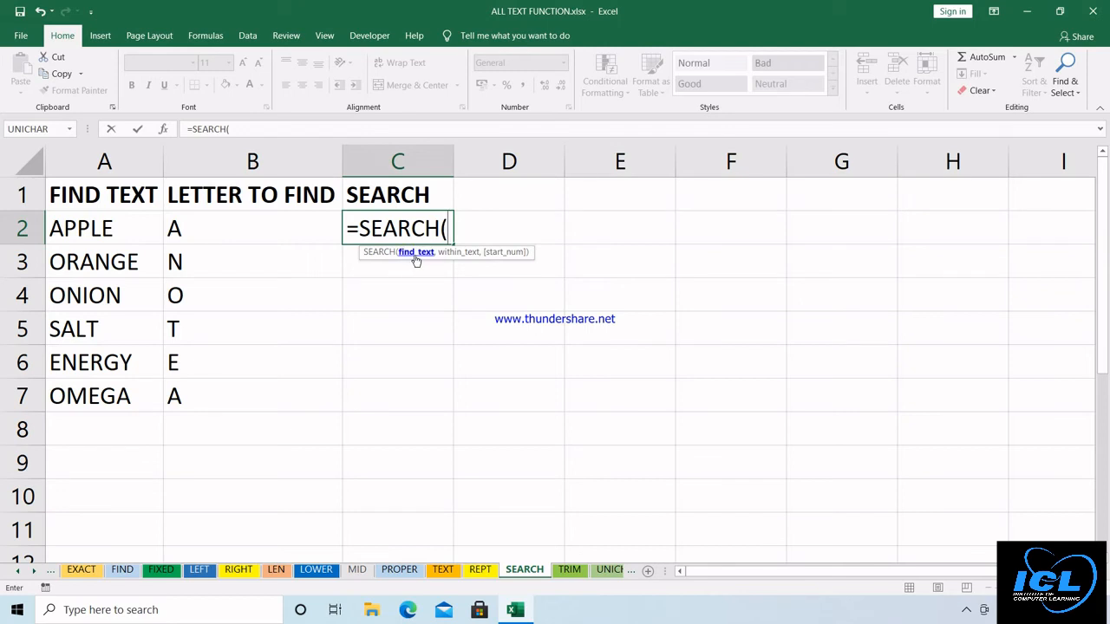
pyautogui.click(226, 235)
pyautogui.write(',')
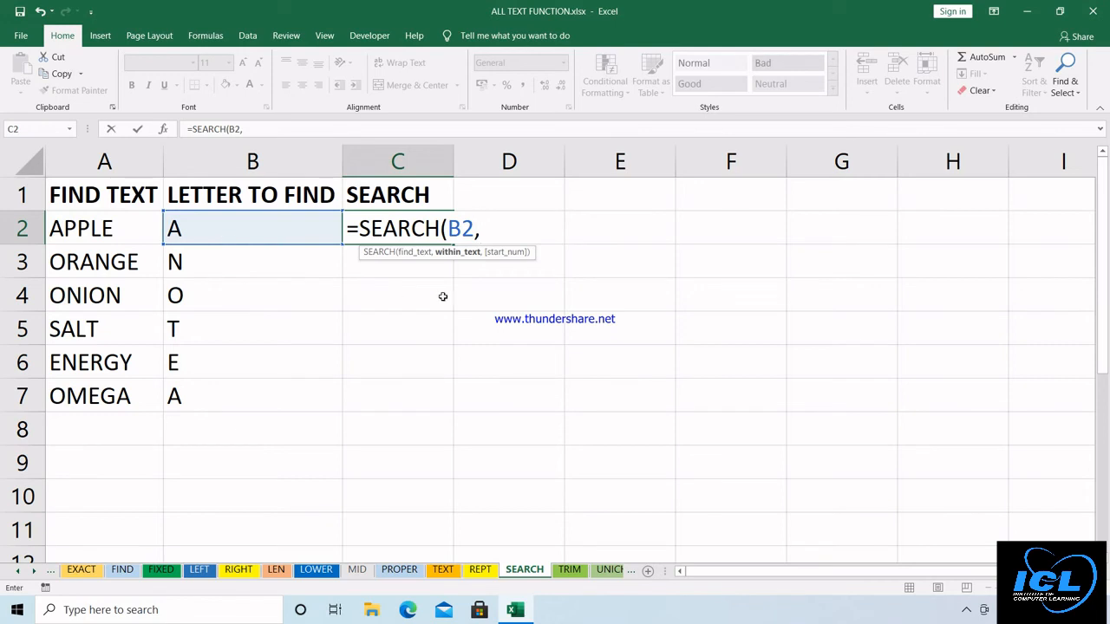
pyautogui.click(110, 228)
pyautogui.write(',')
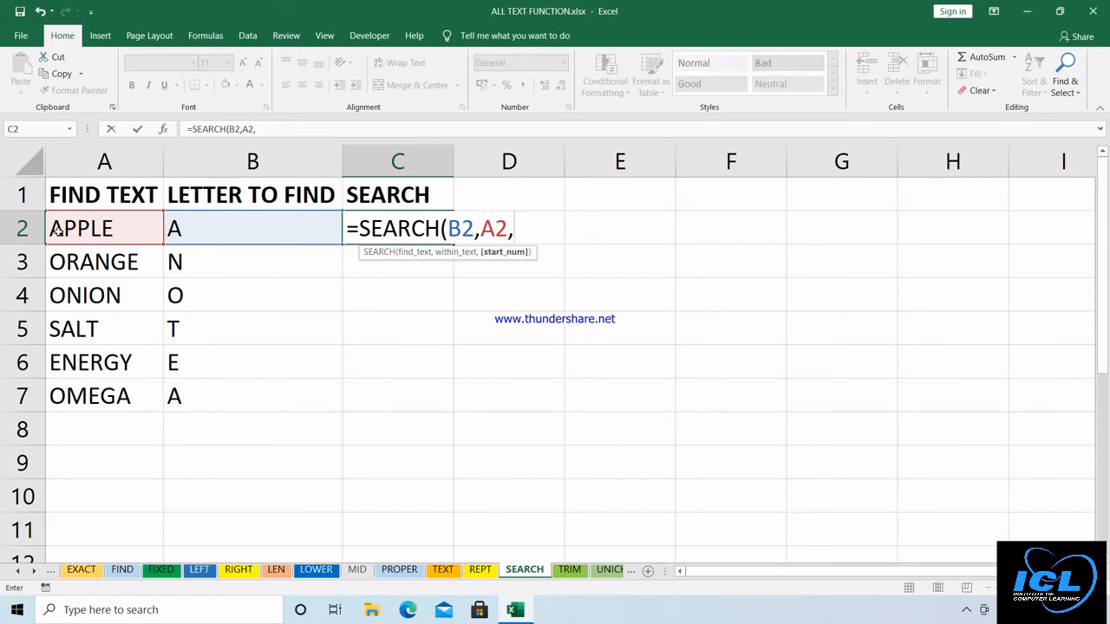
pyautogui.write('1')
pyautogui.press('Return')
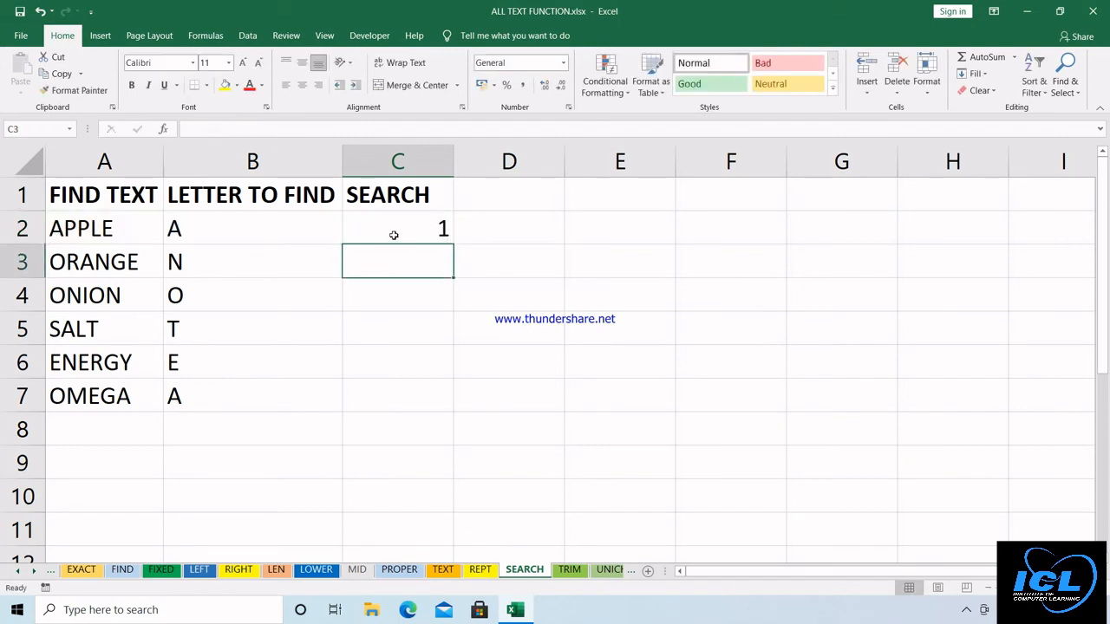
pyautogui.click(393, 232)
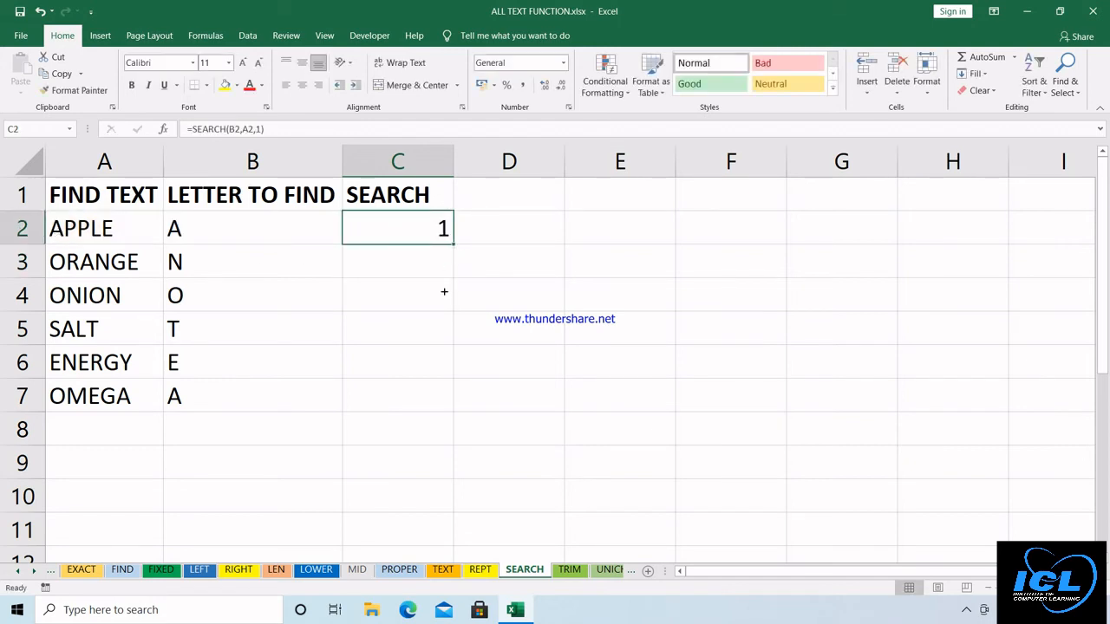
pyautogui.moveTo(444, 291); pyautogui.dragTo(426, 408)
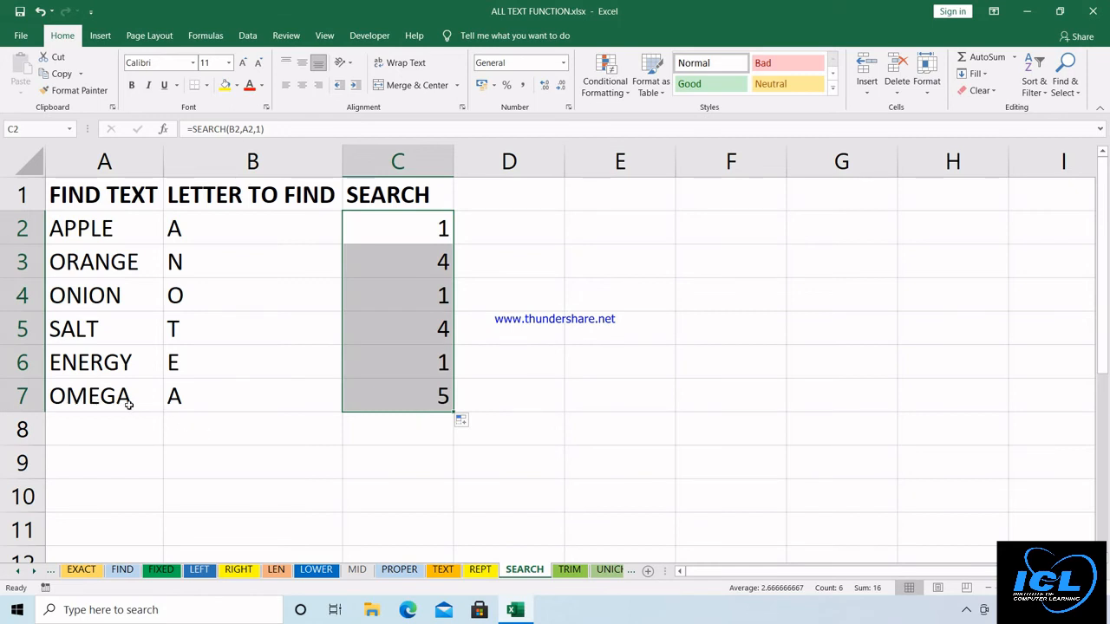
# Try M as the letter to find for OMEGA in B7 and set it back to A
pyautogui.click(205, 396)
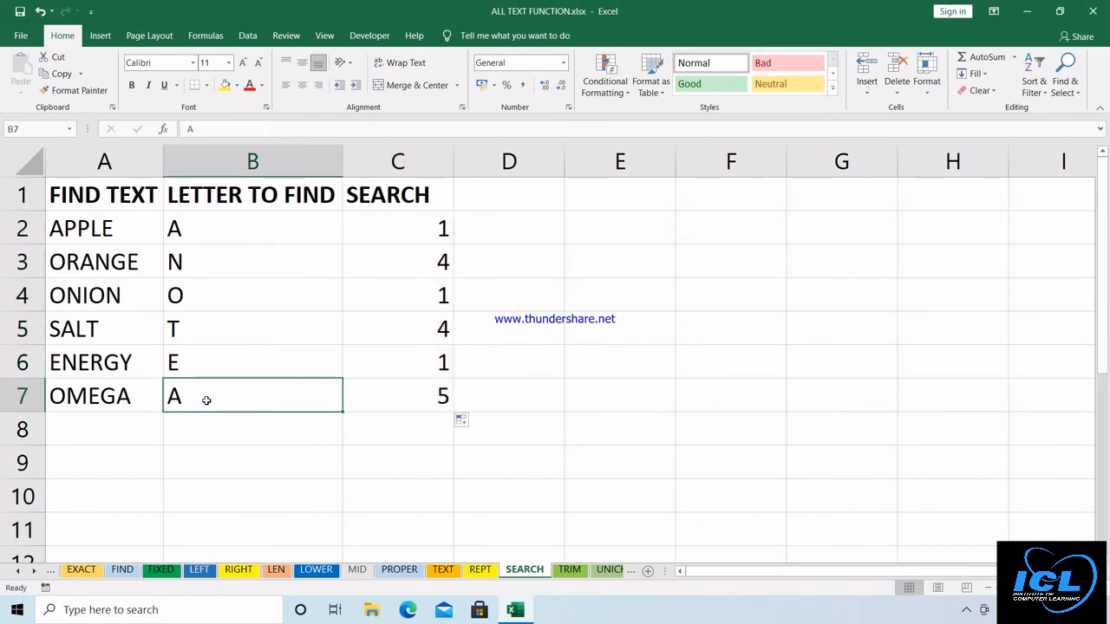
pyautogui.click(380, 402)
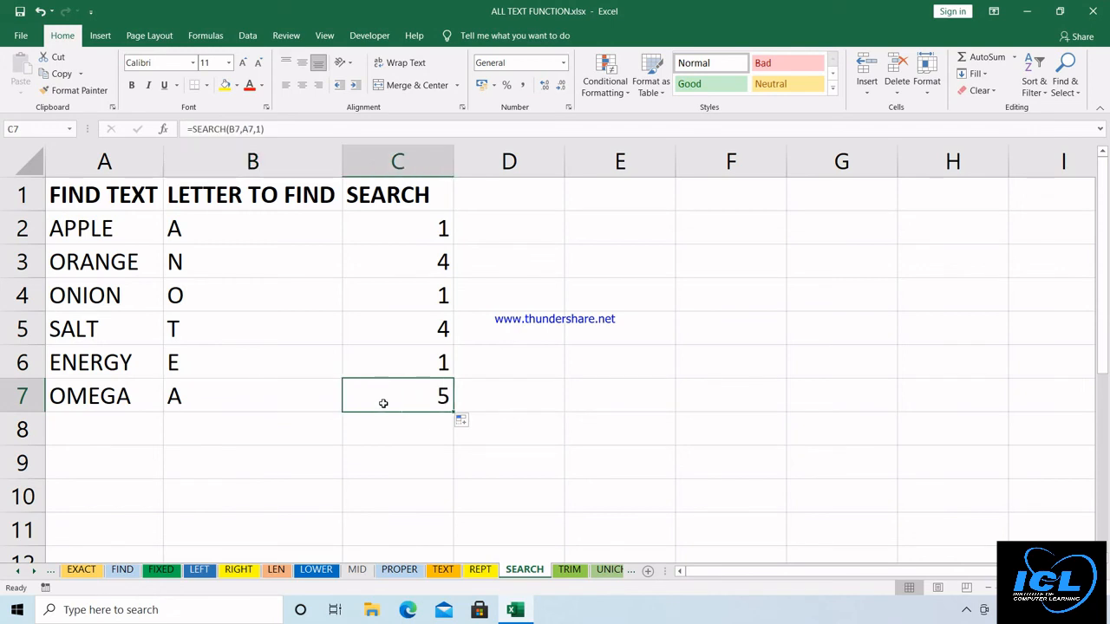
pyautogui.click(215, 399)
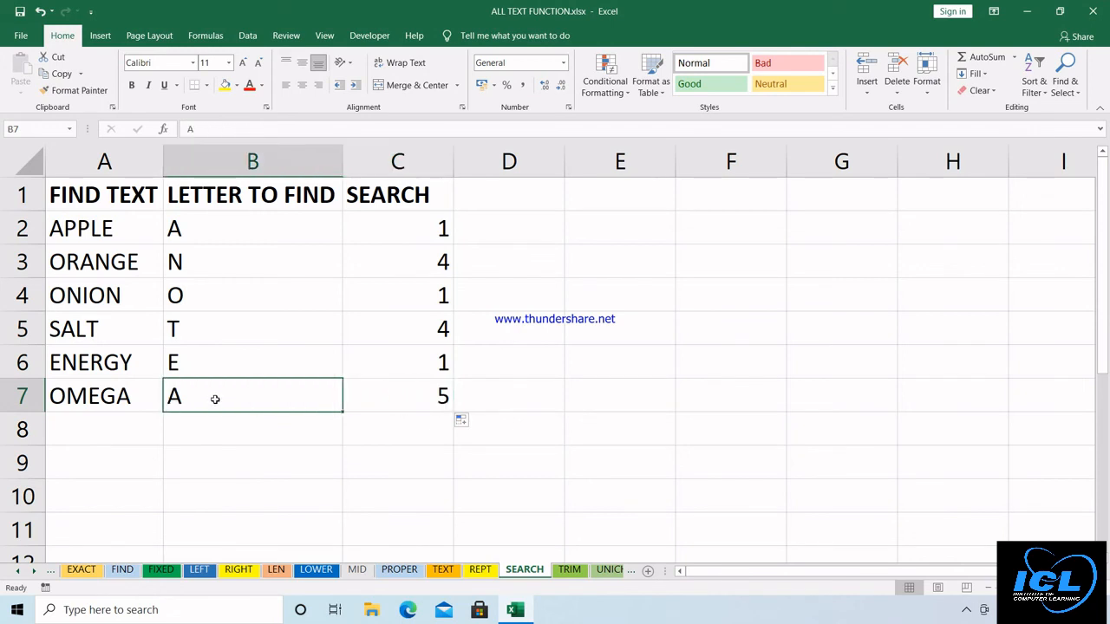
pyautogui.write('M')
pyautogui.press('Return')
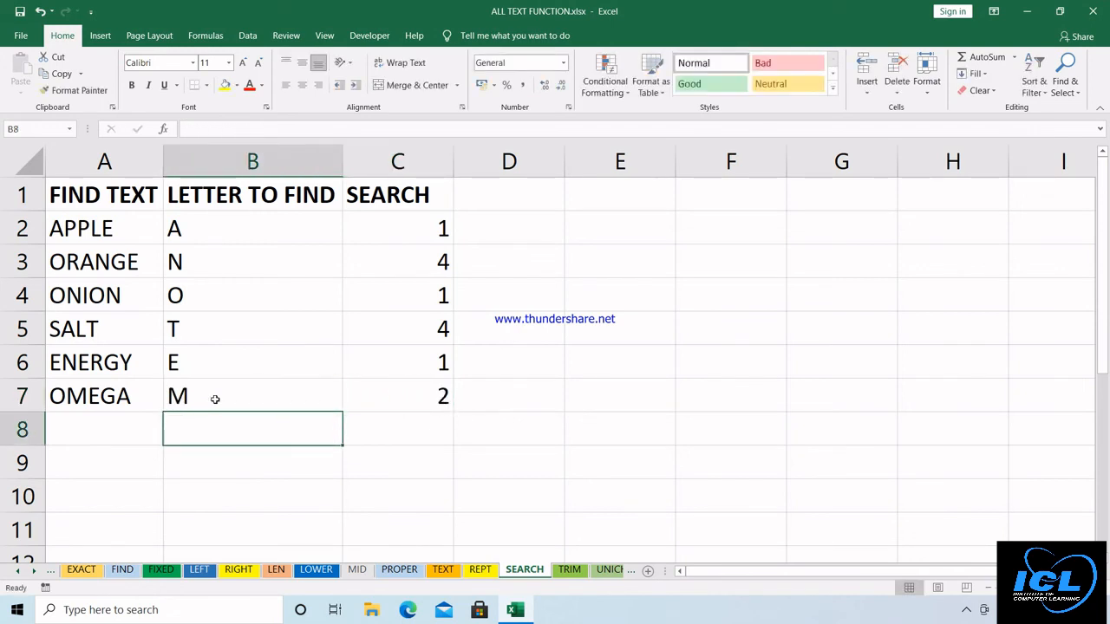
pyautogui.click(215, 398)
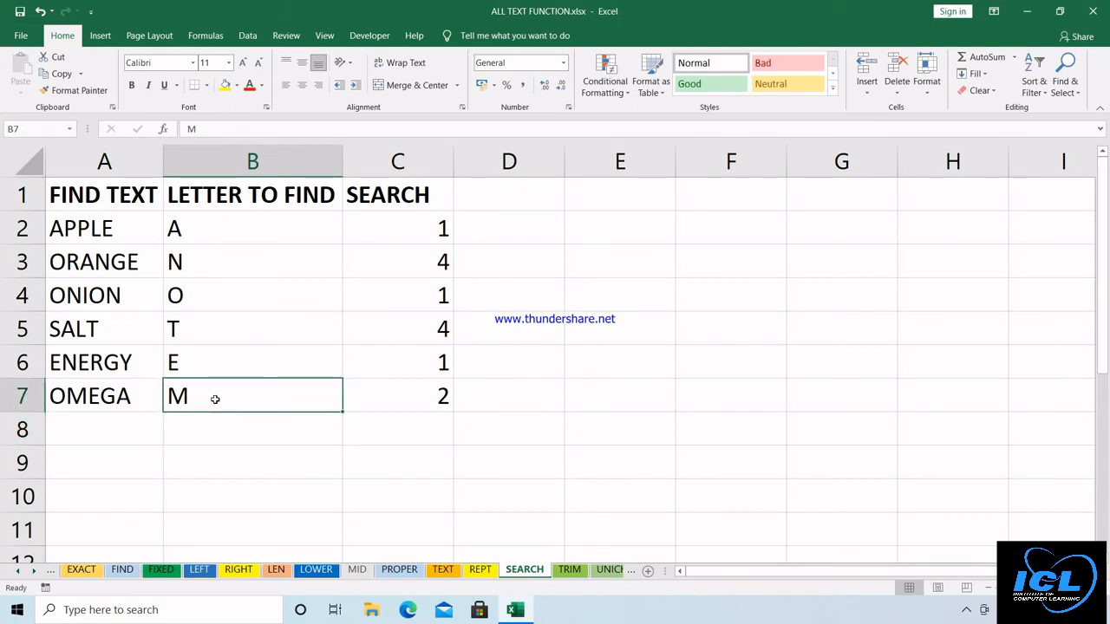
pyautogui.write('A')
pyautogui.press('Return')
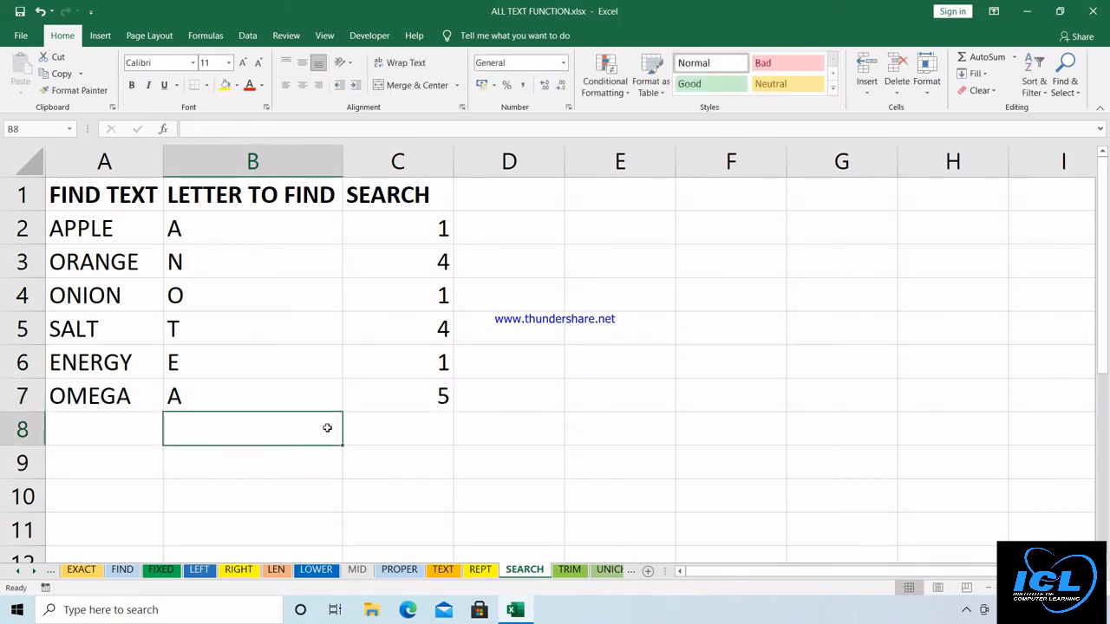
# On the TRIM sheet, enter =LEN(A2) in C2 to count the characters of the original text
pyautogui.click(568, 573)
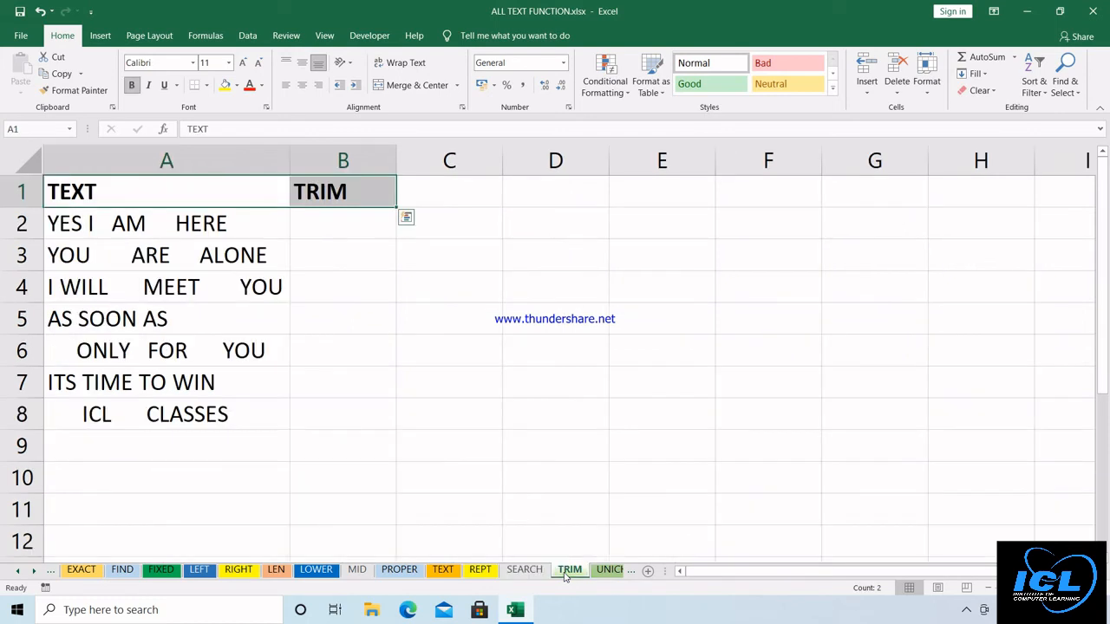
pyautogui.click(353, 223)
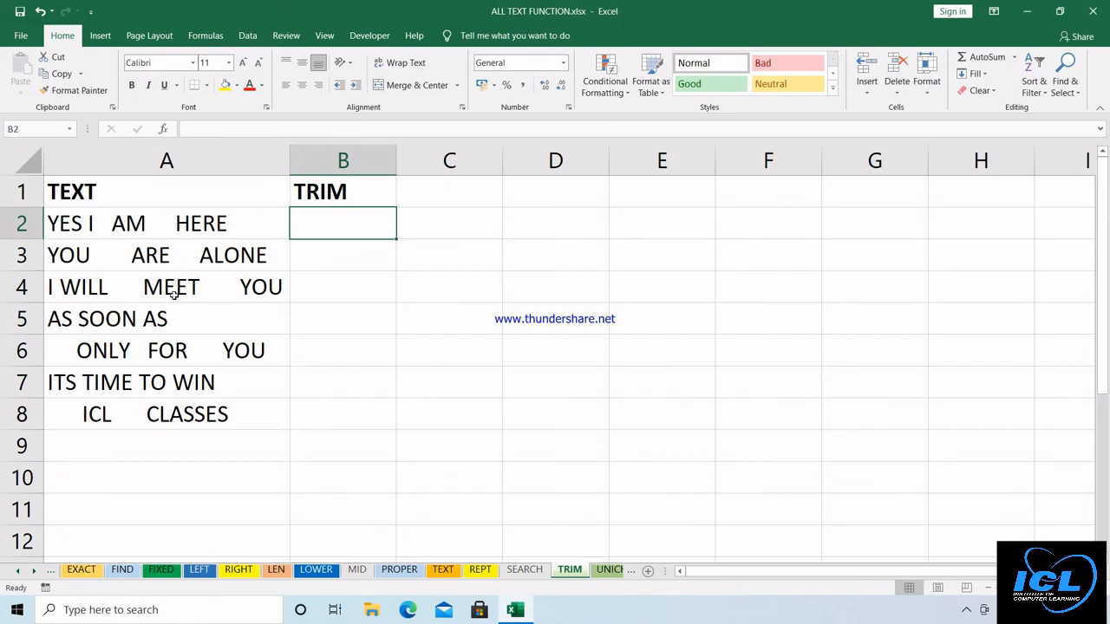
pyautogui.click(476, 223)
pyautogui.write('=LEN(')
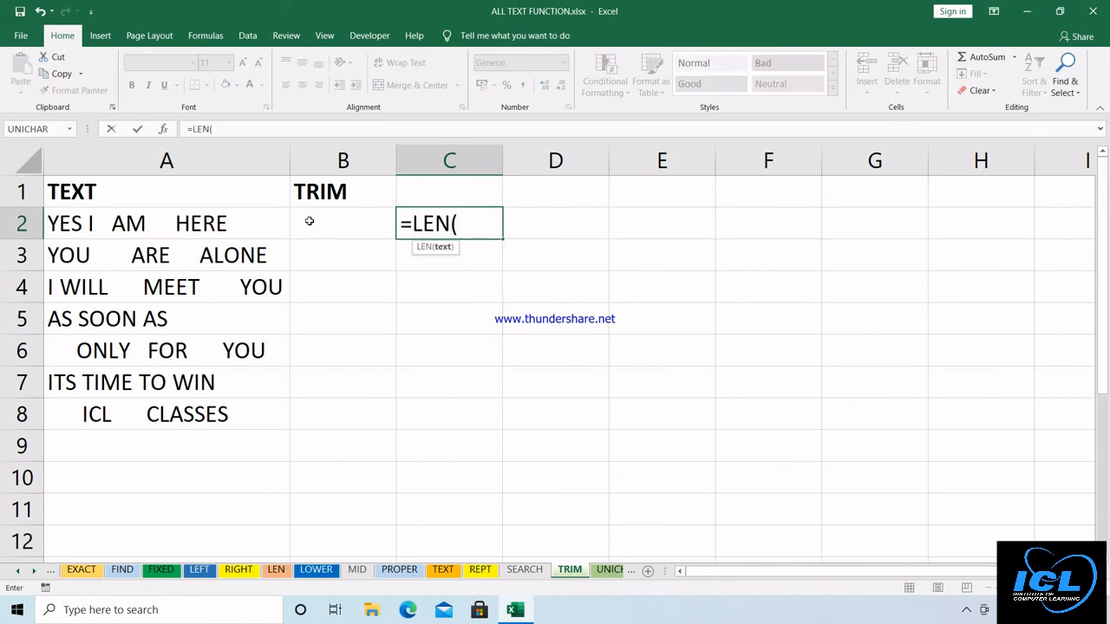
pyautogui.click(271, 224)
pyautogui.write(')')
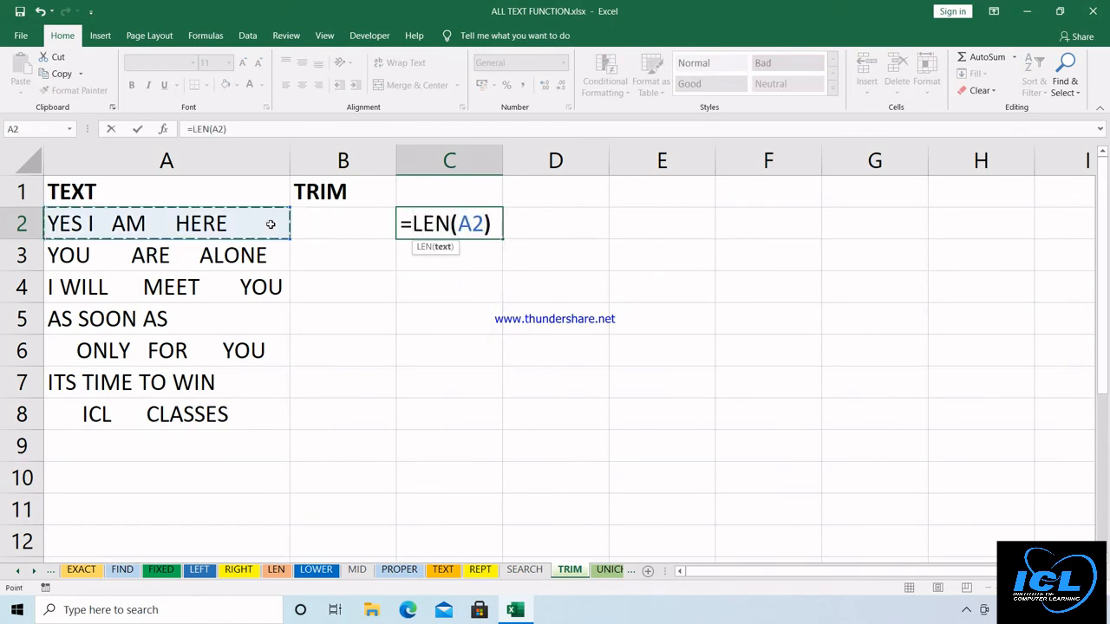
pyautogui.press('Return')
# Enter =LEN(B2) in D2 to count the characters of the trimmed text
pyautogui.click(549, 226)
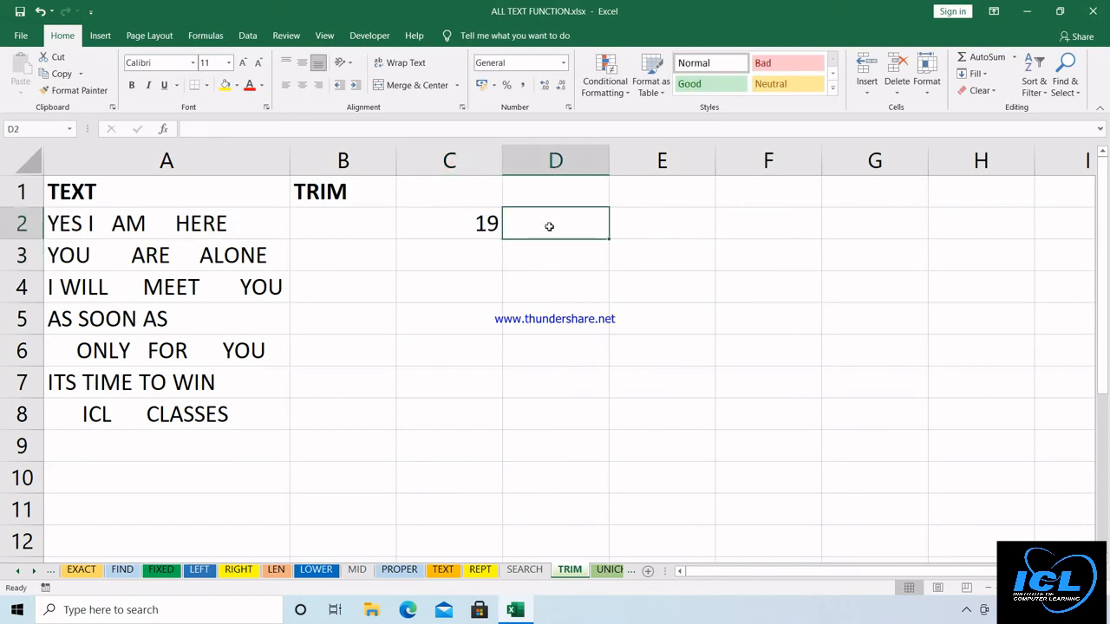
pyautogui.write('=LEN(')
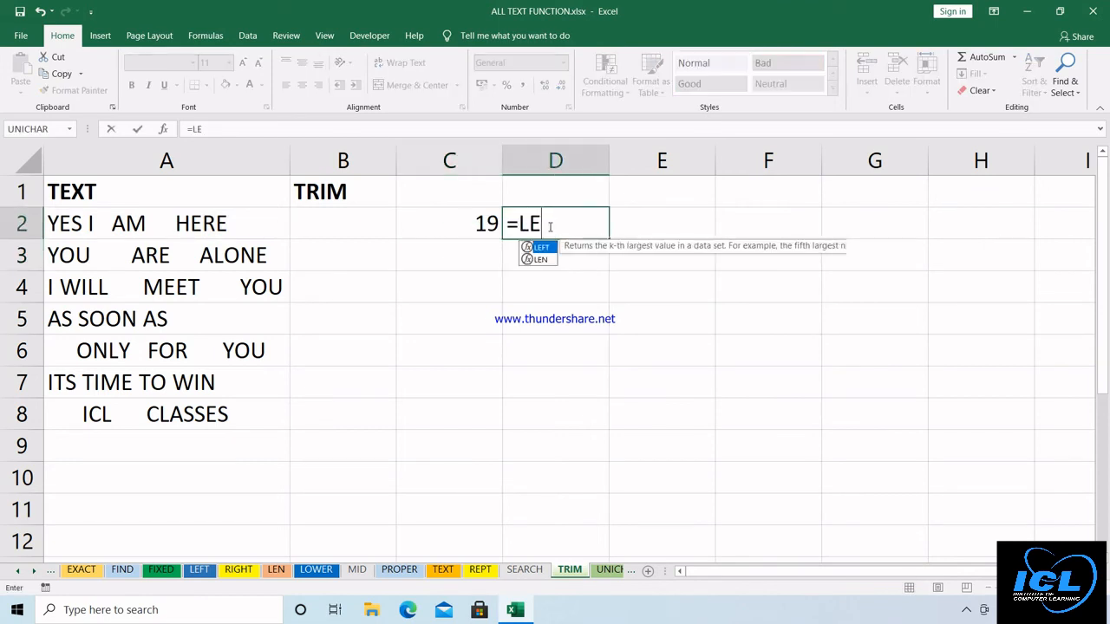
pyautogui.click(351, 218)
pyautogui.press('Return')
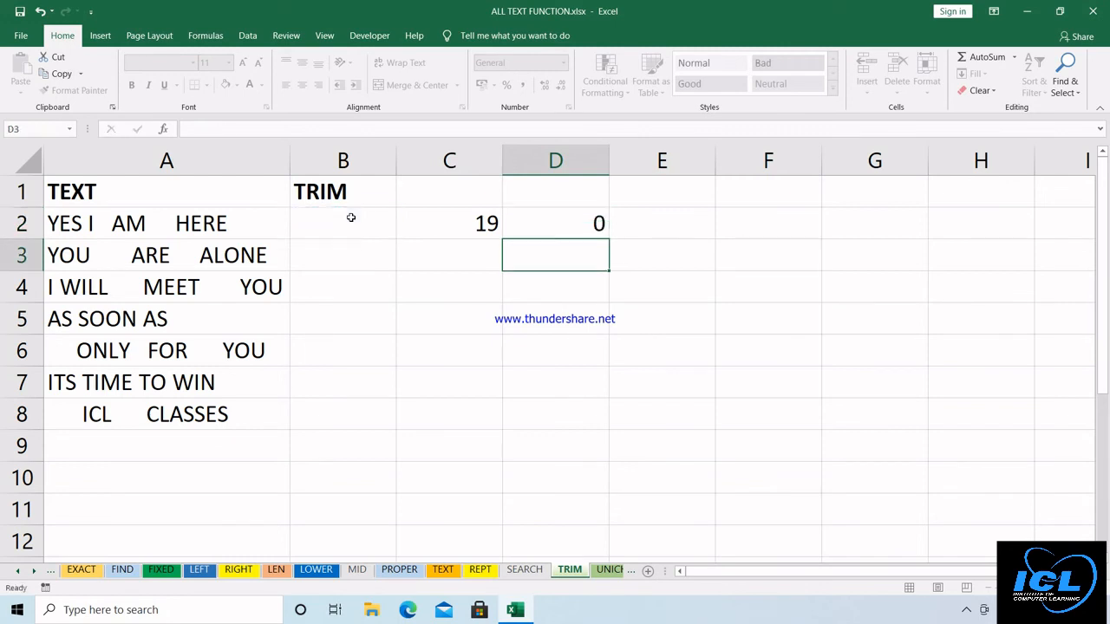
# Fill the LEN formulas in C2 and D2 down to row 8
pyautogui.click(497, 226)
pyautogui.moveTo(501, 238); pyautogui.dragTo(481, 425)
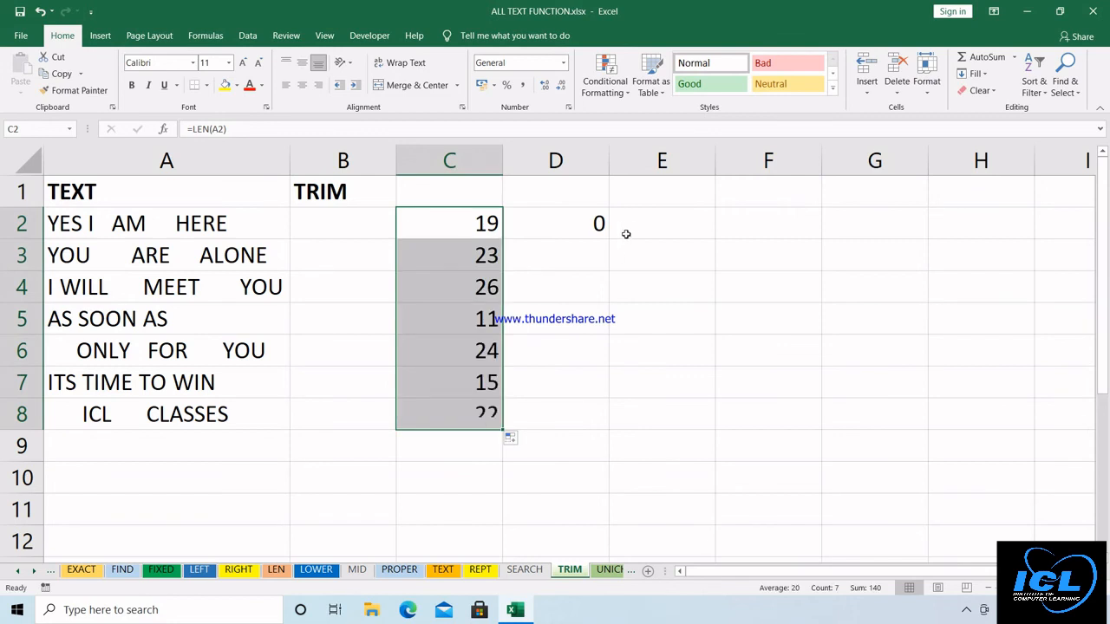
pyautogui.click(600, 224)
pyautogui.moveTo(609, 239); pyautogui.dragTo(599, 429)
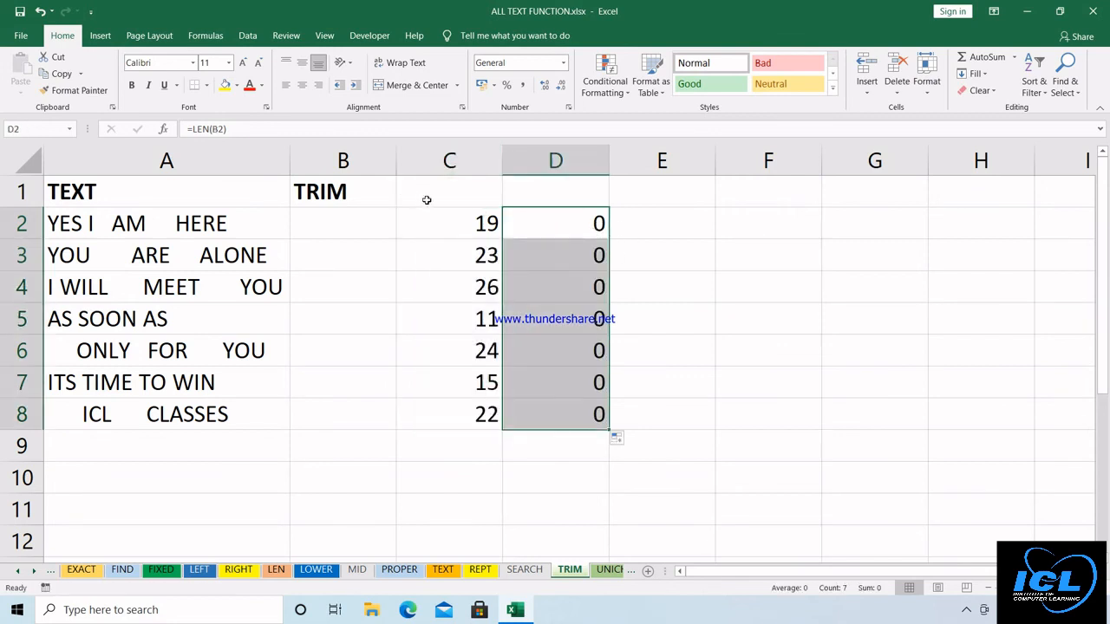
# Enter =TRIM(A2) in B2 and autofit column B to the trimmed text
pyautogui.click(346, 233)
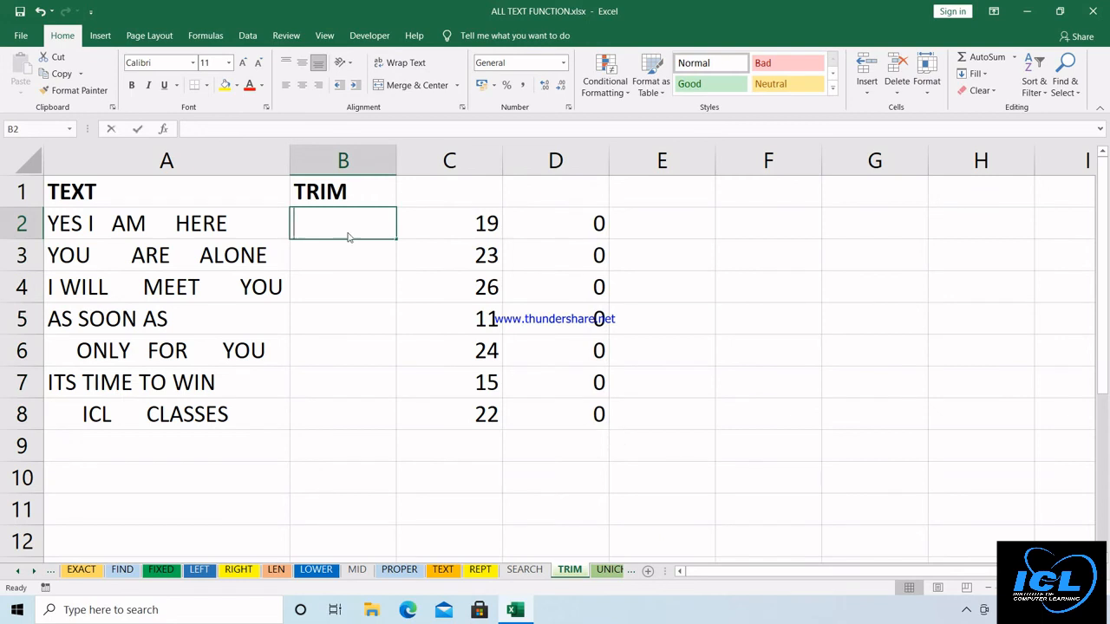
pyautogui.write('=TRIM(')
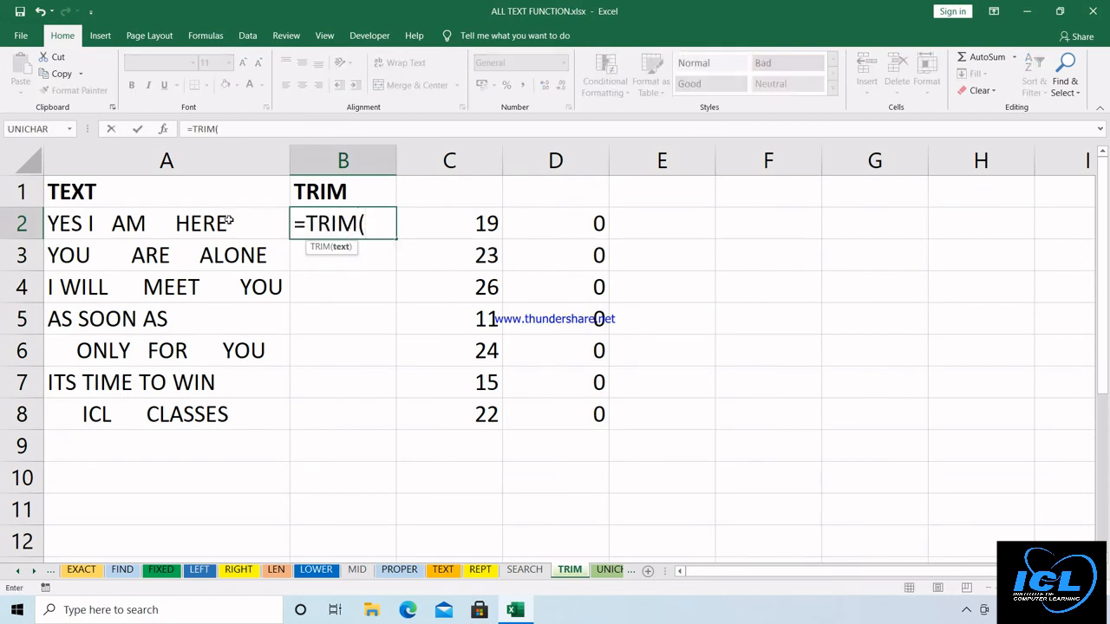
pyautogui.click(201, 224)
pyautogui.write(')')
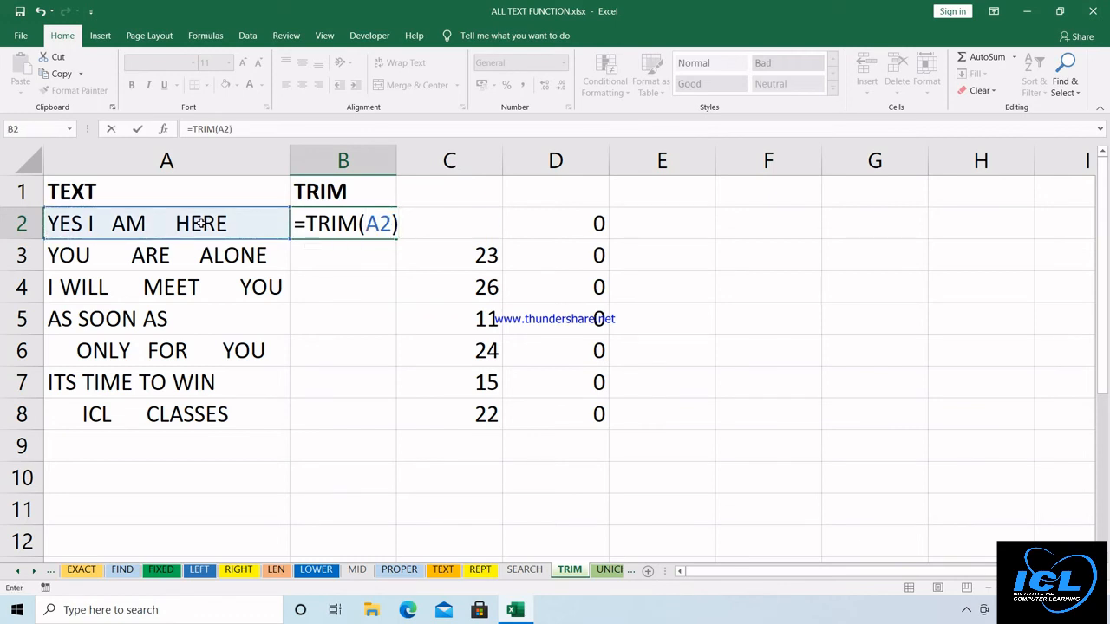
pyautogui.press('Return')
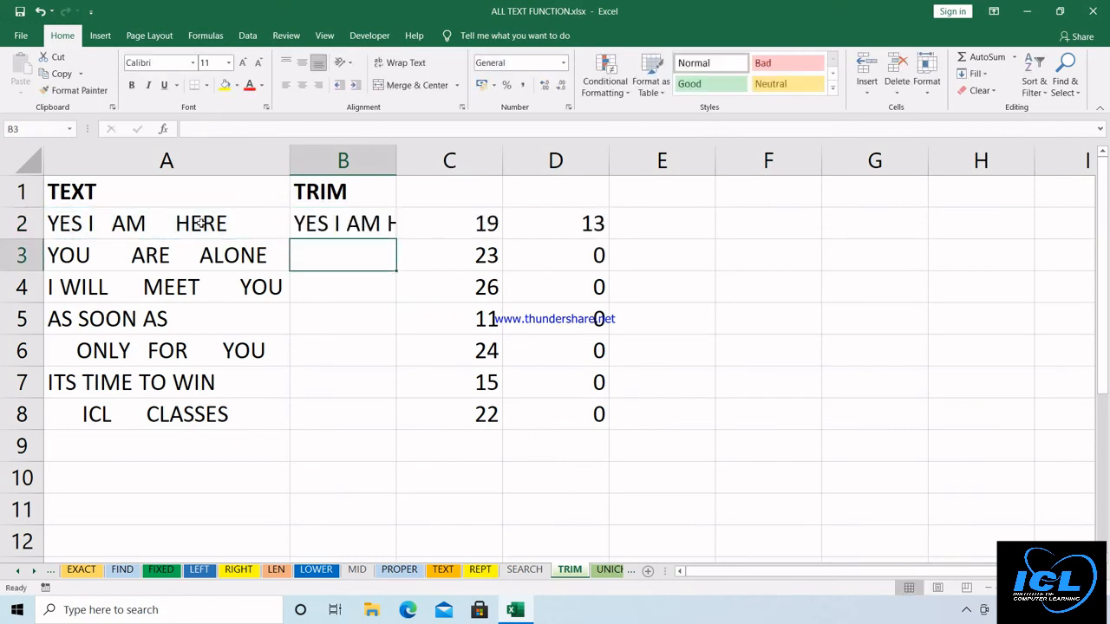
pyautogui.doubleClick(395, 152)
# Fill the TRIM formula from B2 down to B8 and autofit column B to the longest entry
pyautogui.click(397, 223)
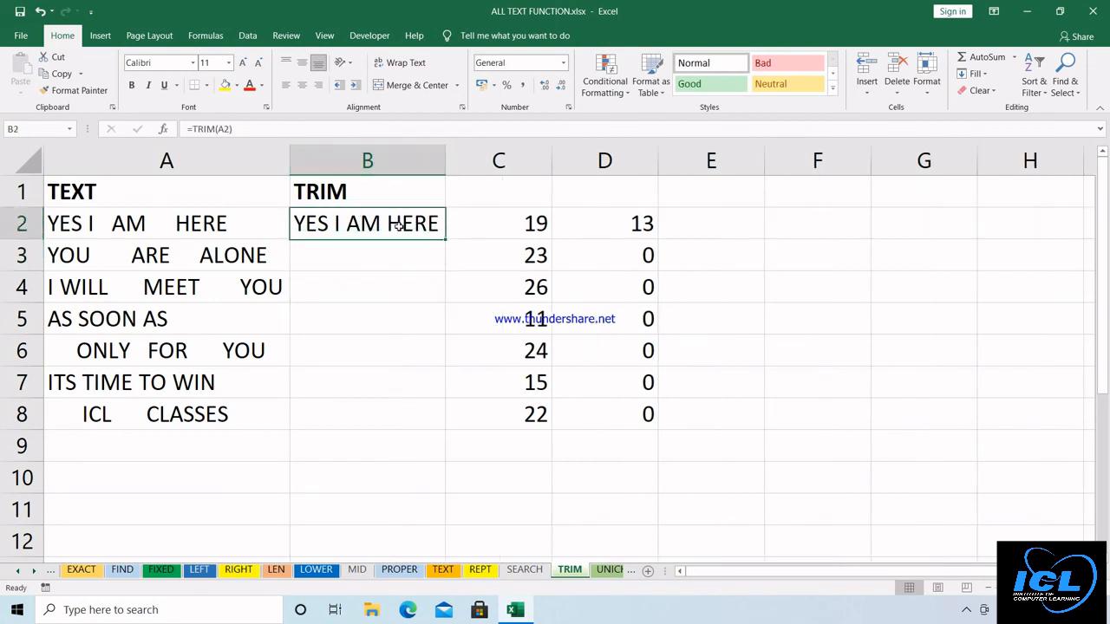
pyautogui.moveTo(438, 251); pyautogui.dragTo(408, 407)
pyautogui.click(420, 228)
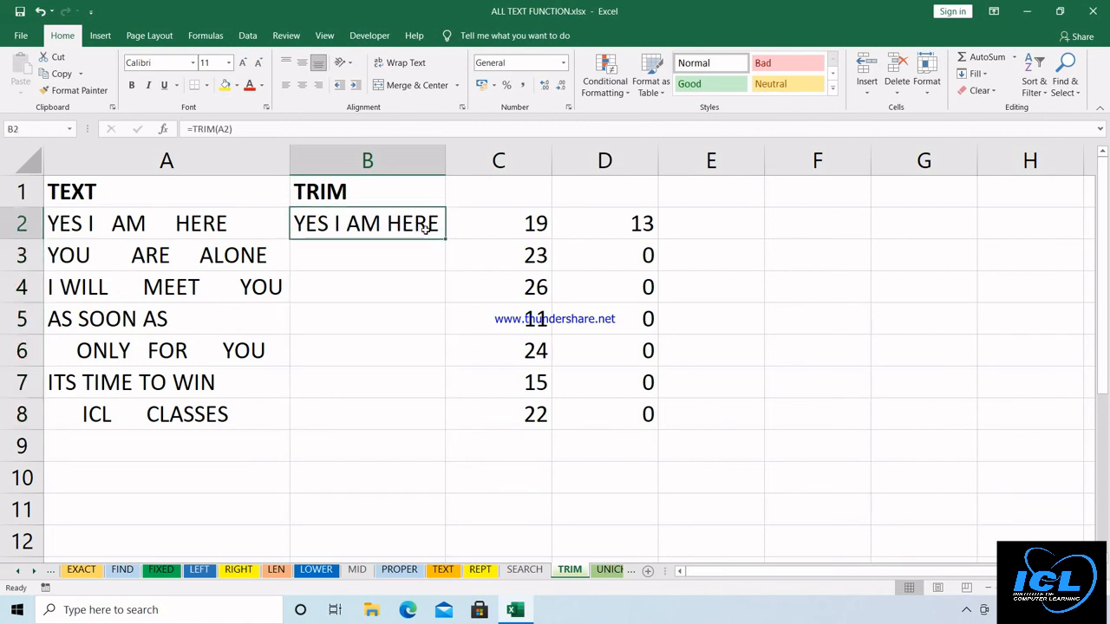
pyautogui.doubleClick(446, 236)
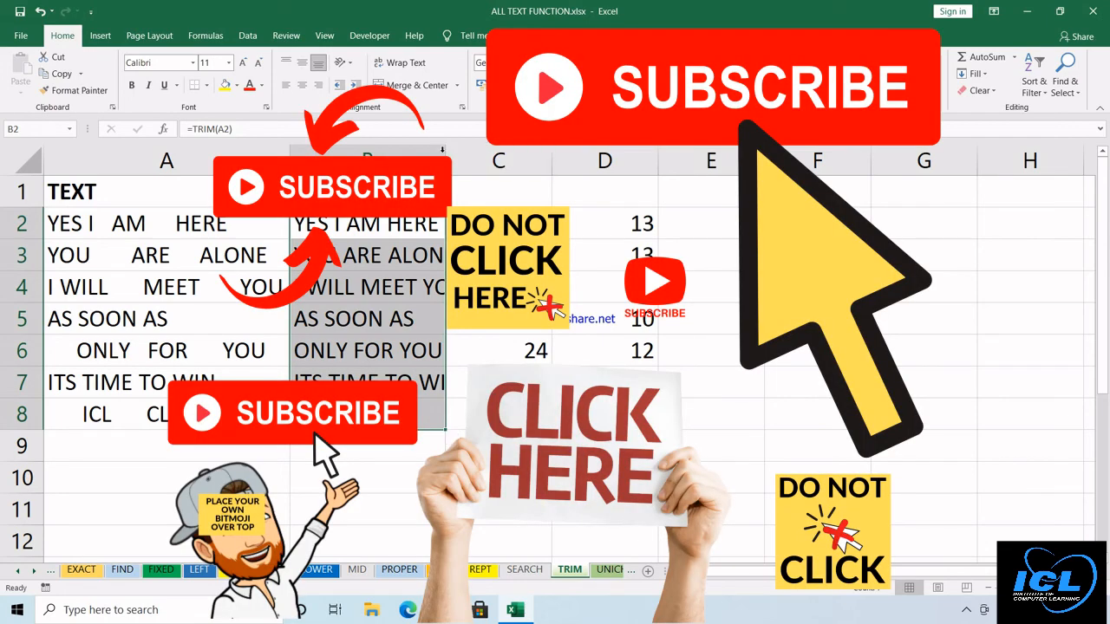
pyautogui.doubleClick(445, 151)
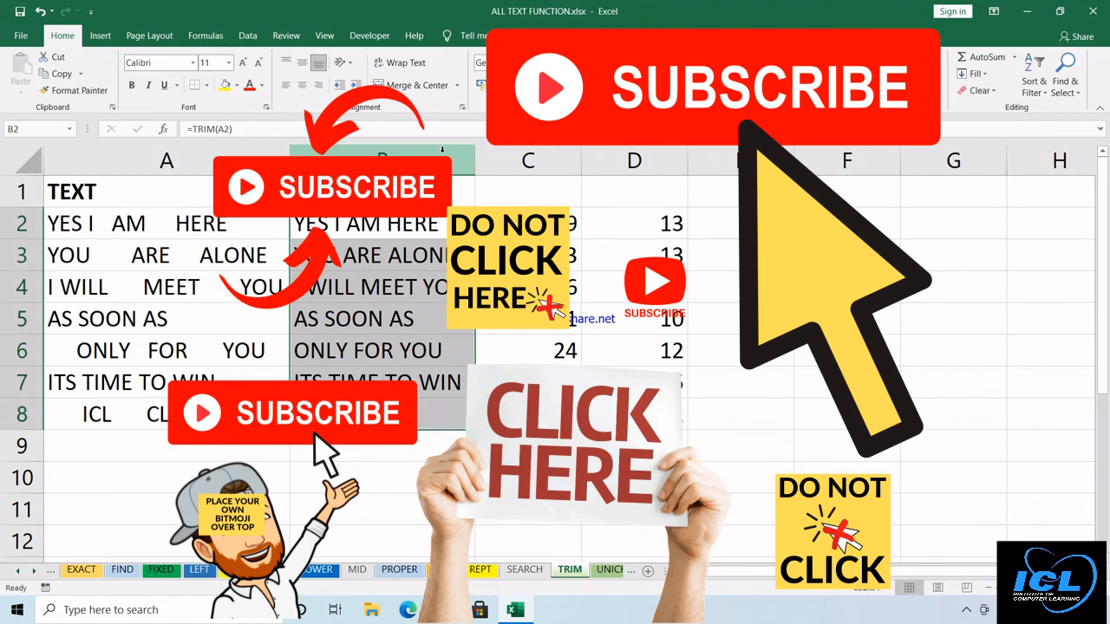
# Look through the remaining sheets from UNICHAR to SUBSTITUTE, and review the SEARCH, TRIM, UNICHAR and UNICODE sheets
pyautogui.click(602, 574)
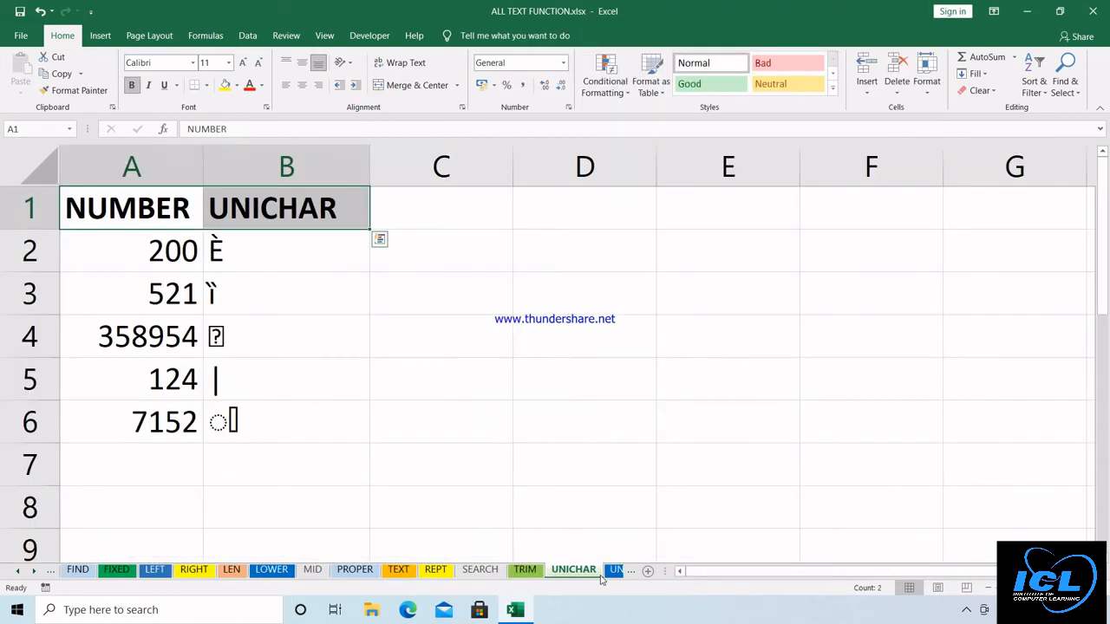
pyautogui.click(615, 574)
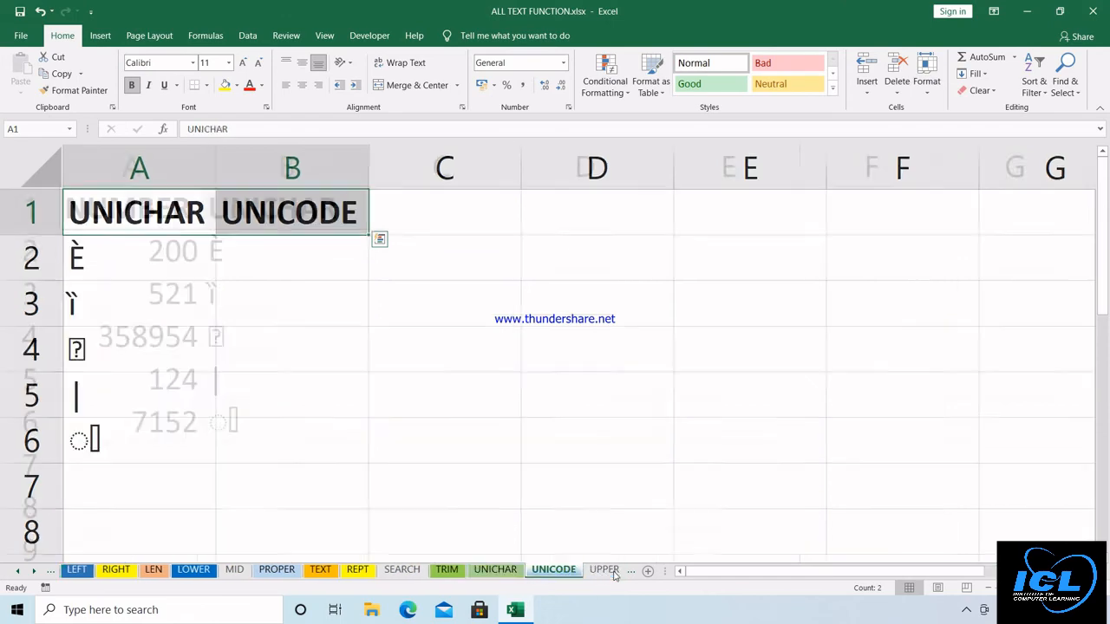
pyautogui.click(606, 572)
pyautogui.click(611, 572)
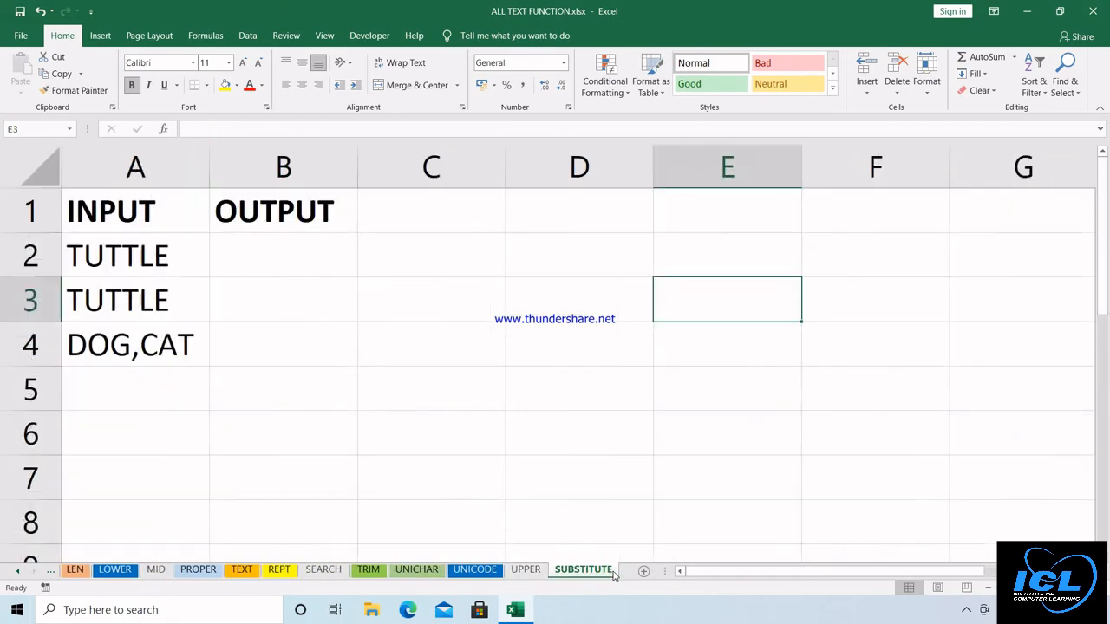
pyautogui.click(341, 571)
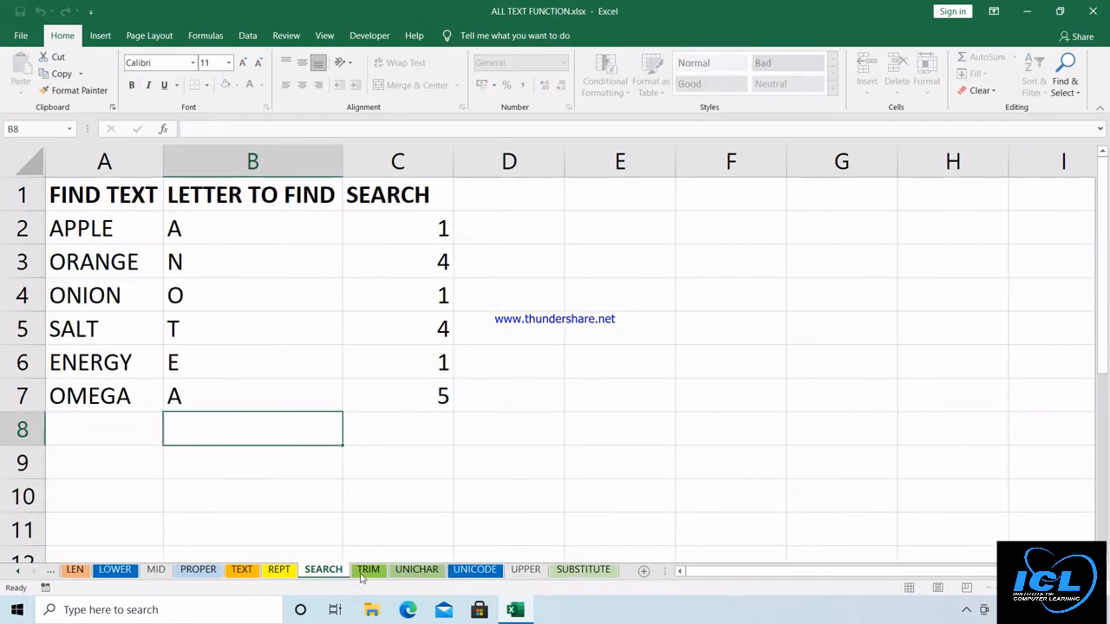
pyautogui.click(368, 571)
pyautogui.click(415, 571)
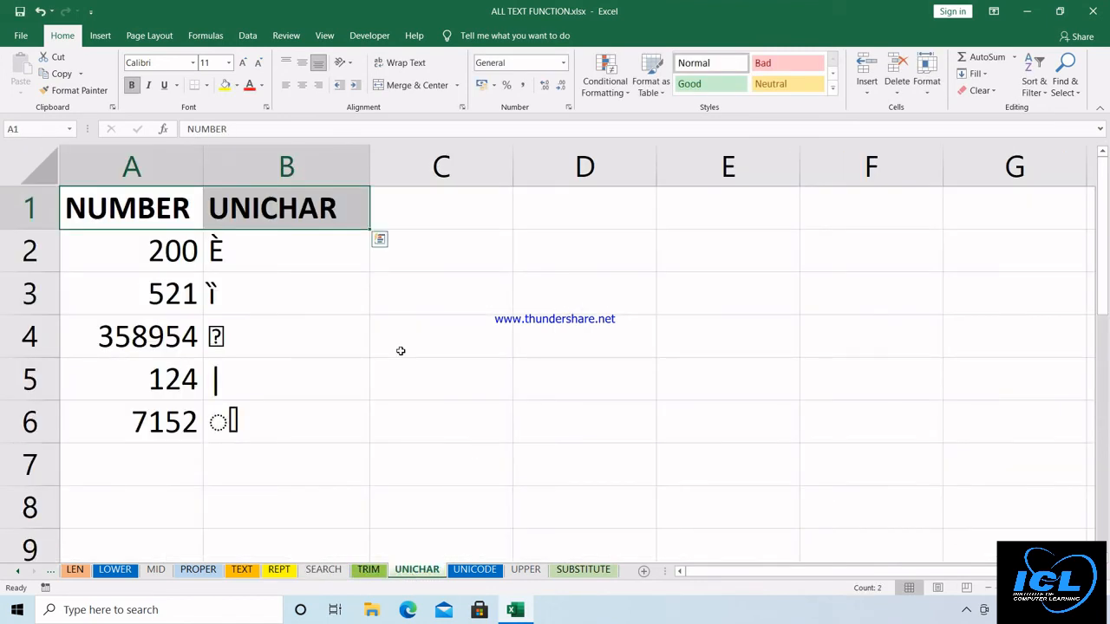
pyautogui.click(475, 570)
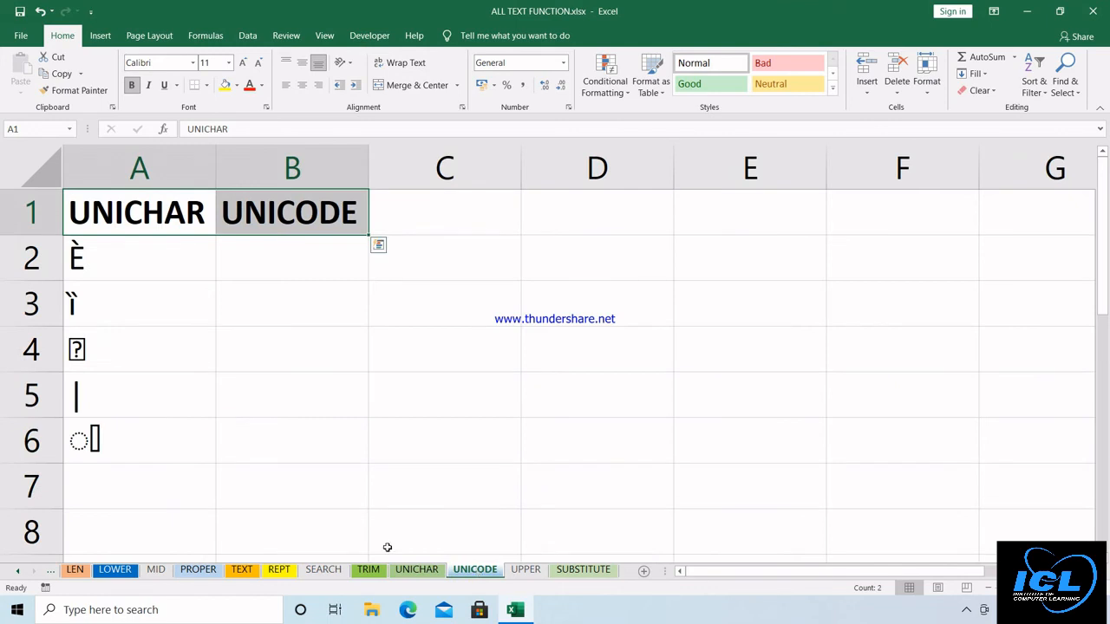
# On the UNICHAR sheet, clear the existing results in B2:B6
pyautogui.click(412, 574)
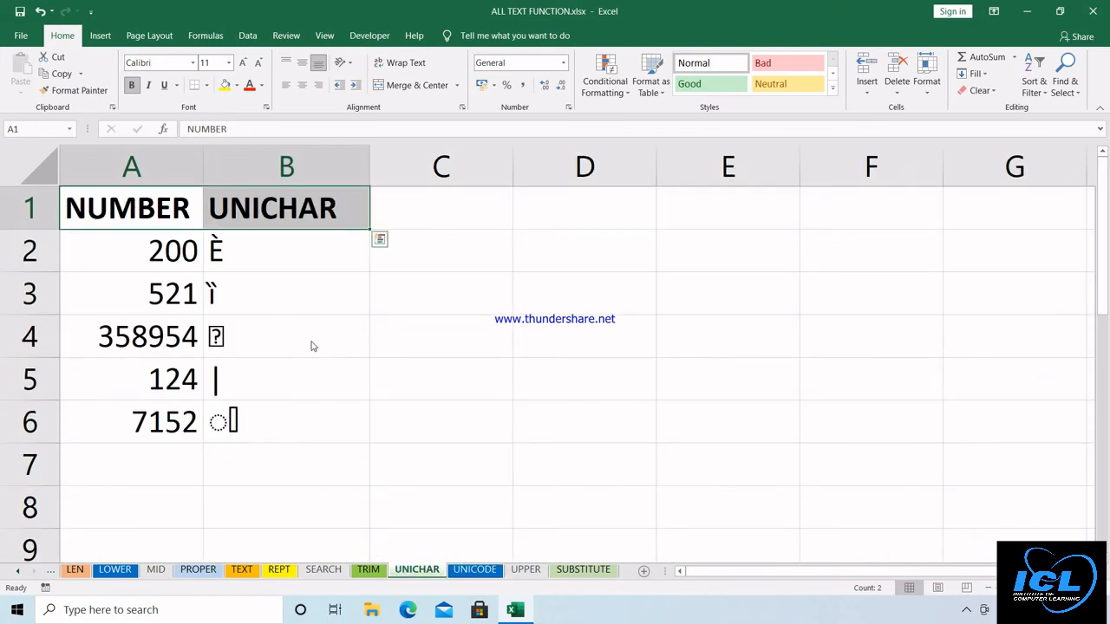
pyautogui.click(281, 258)
pyautogui.moveTo(281, 258); pyautogui.dragTo(286, 421)
pyautogui.press('Delete')
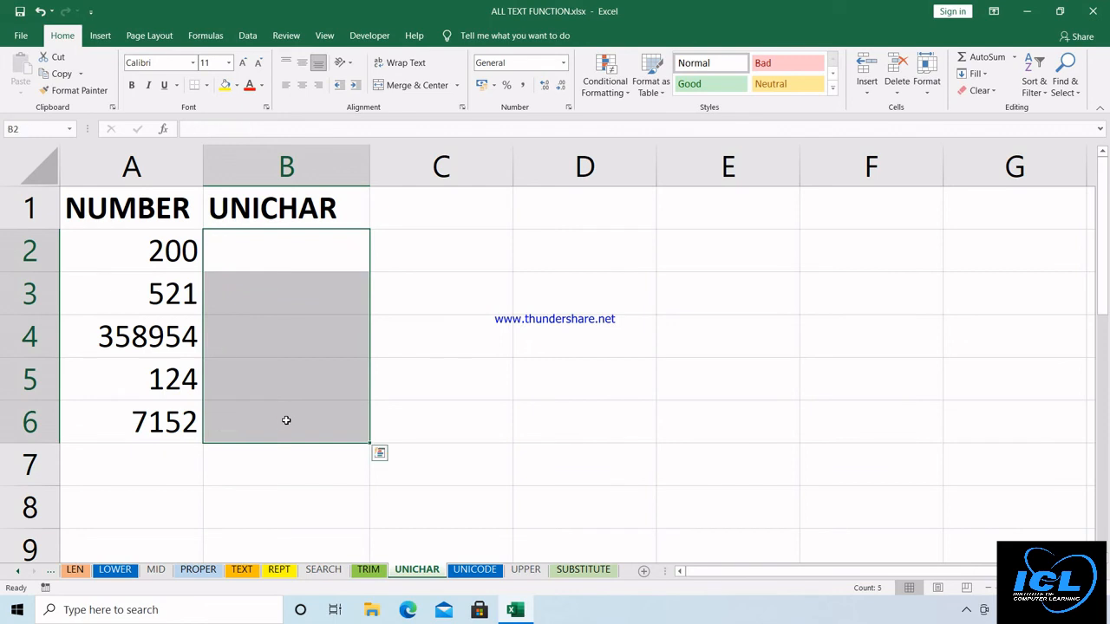
# Enter =UNICHAR(A2) in B2 and fill it down to B6
pyautogui.click(276, 258)
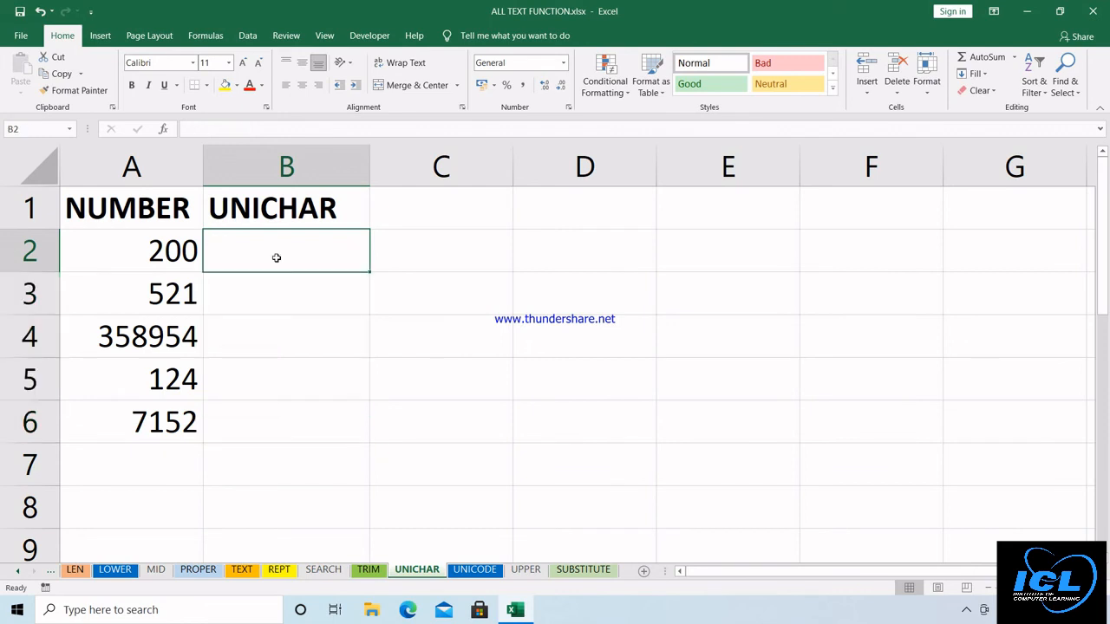
pyautogui.write('=UNI')
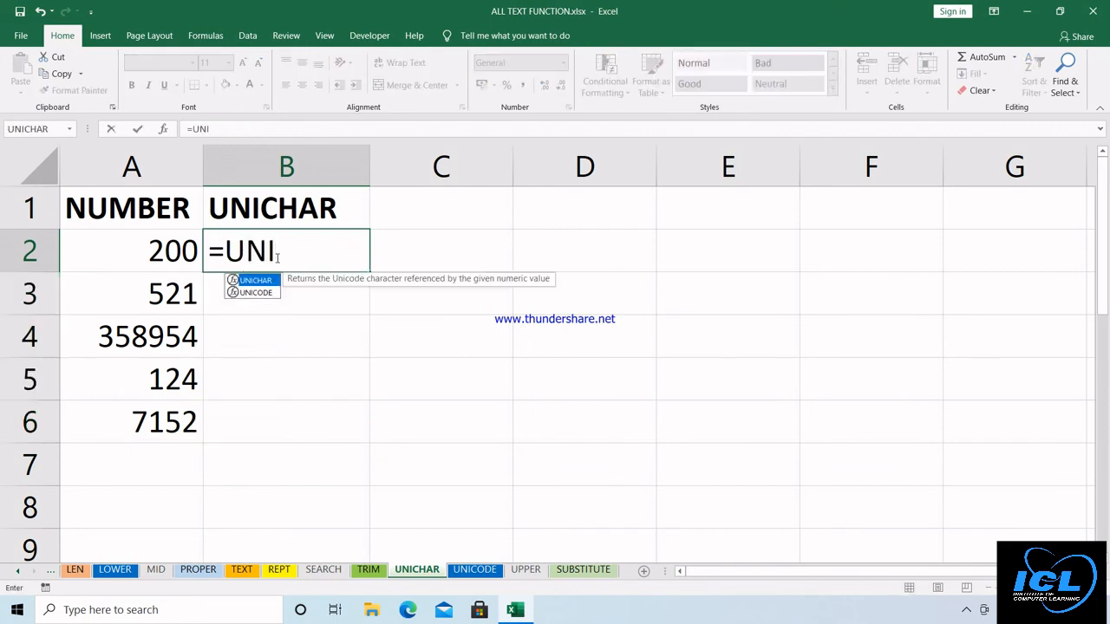
pyautogui.press('Tab')
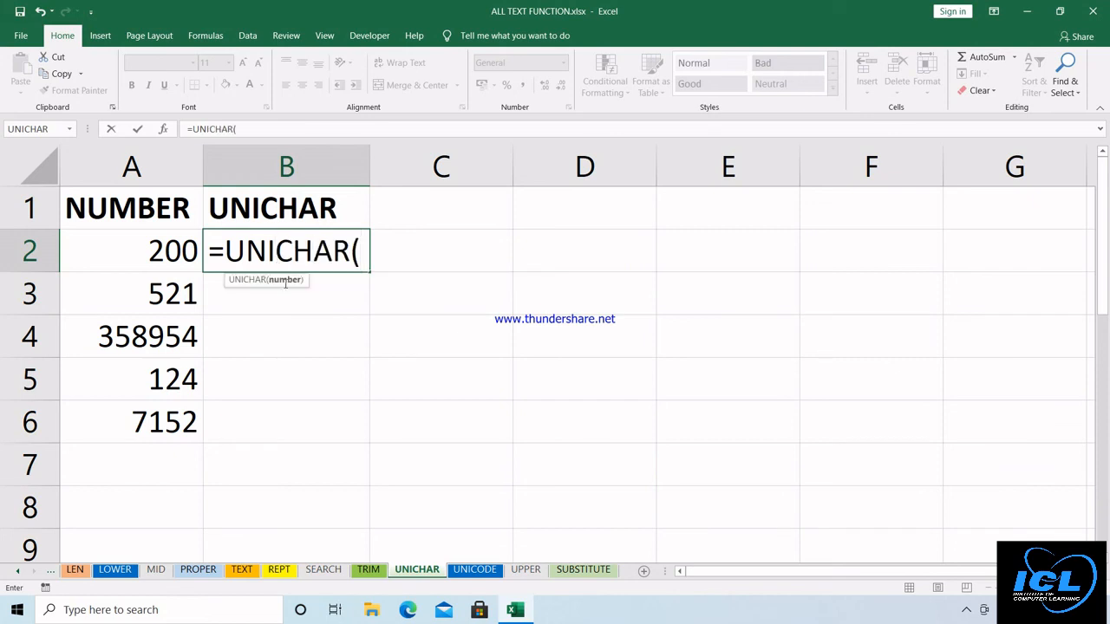
pyautogui.click(149, 251)
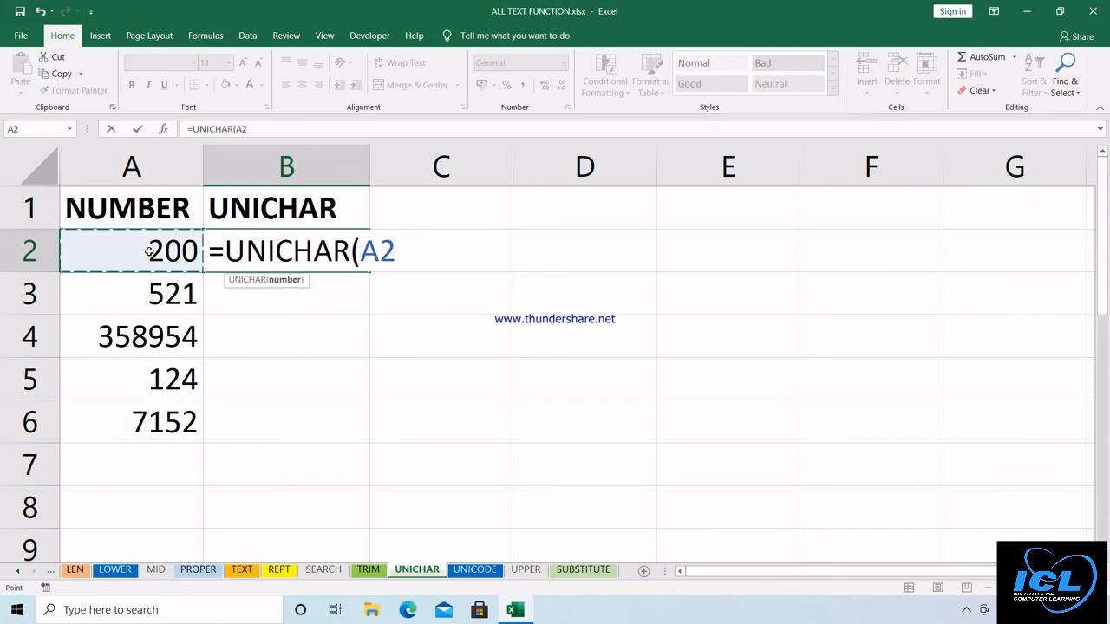
pyautogui.write(')')
pyautogui.press('Return')
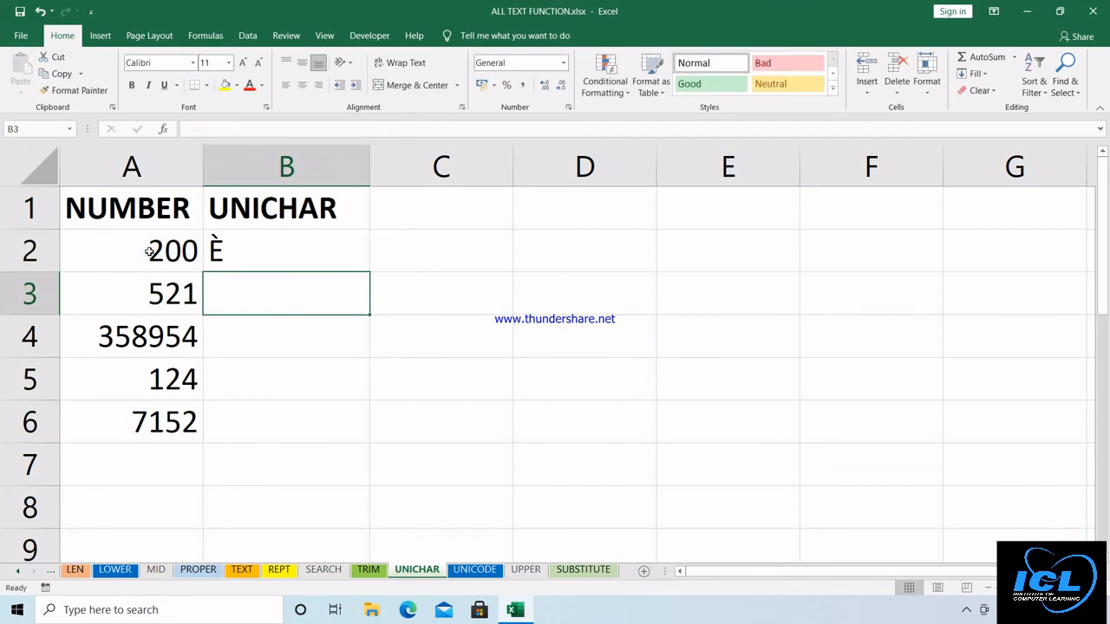
pyautogui.click(287, 258)
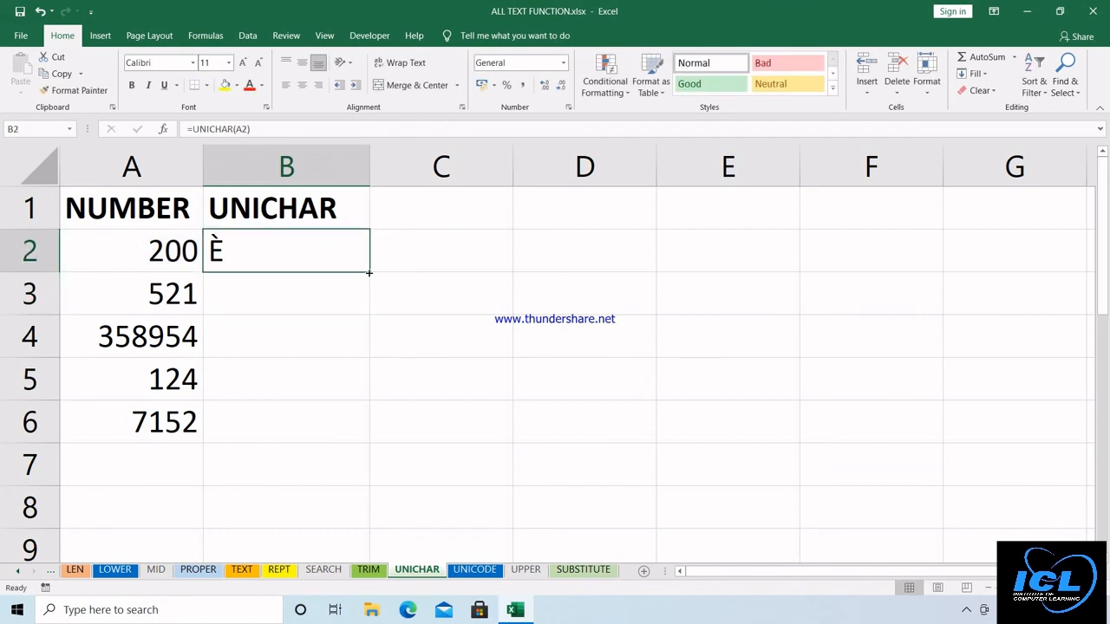
pyautogui.moveTo(368, 272); pyautogui.dragTo(355, 426)
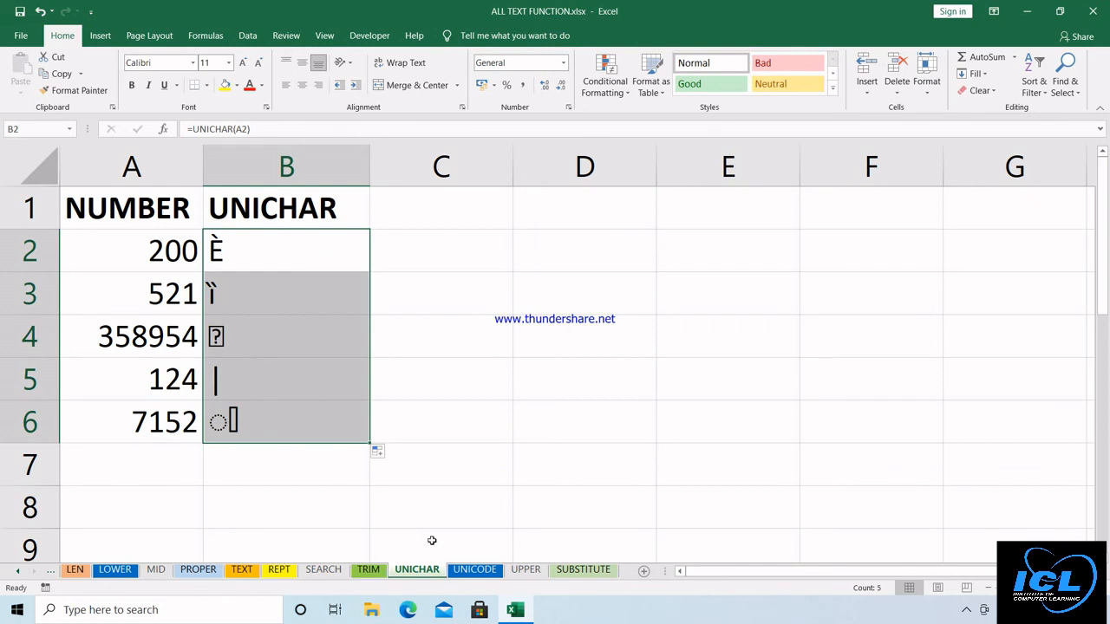
# On the UNICODE sheet, enter =UNICODE(A2) in B2 and fill it down to B6
pyautogui.click(478, 569)
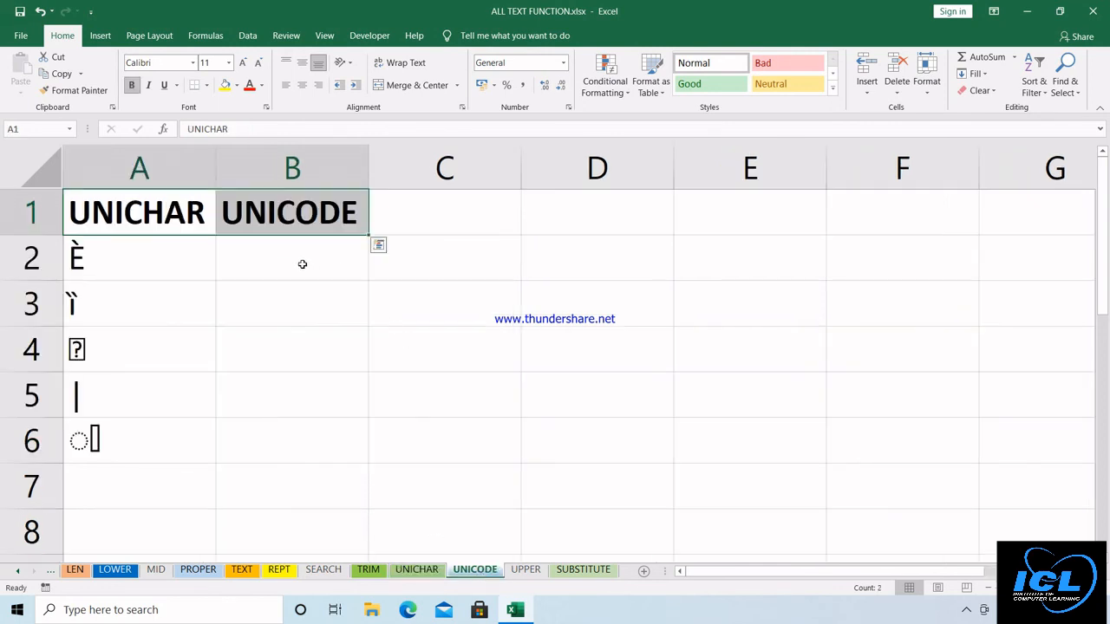
pyautogui.click(272, 265)
pyautogui.write('=')
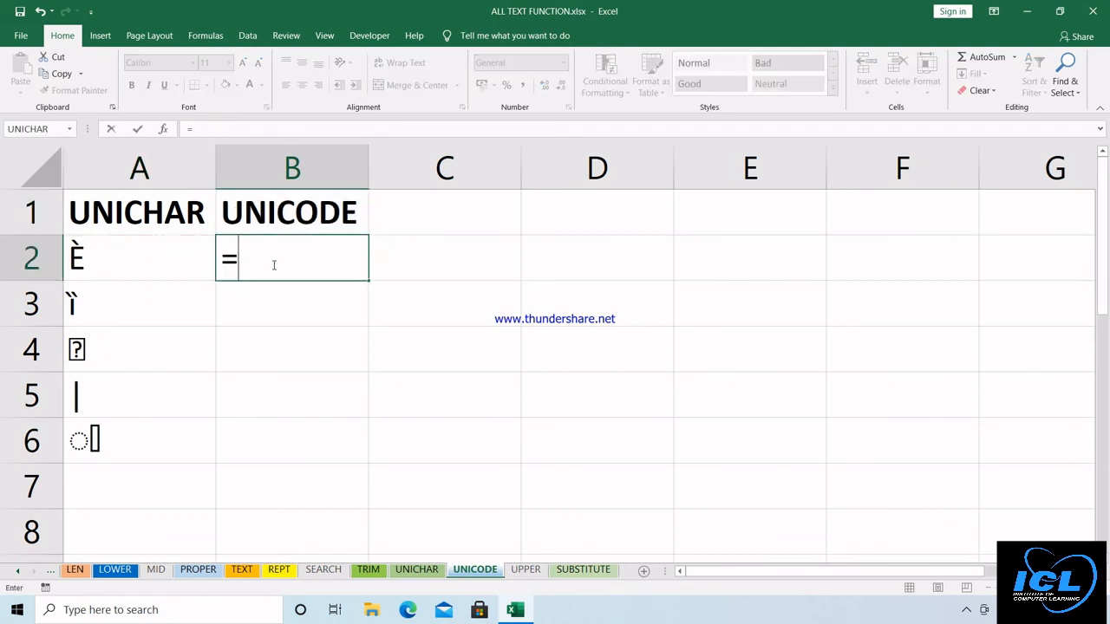
pyautogui.write('UNI')
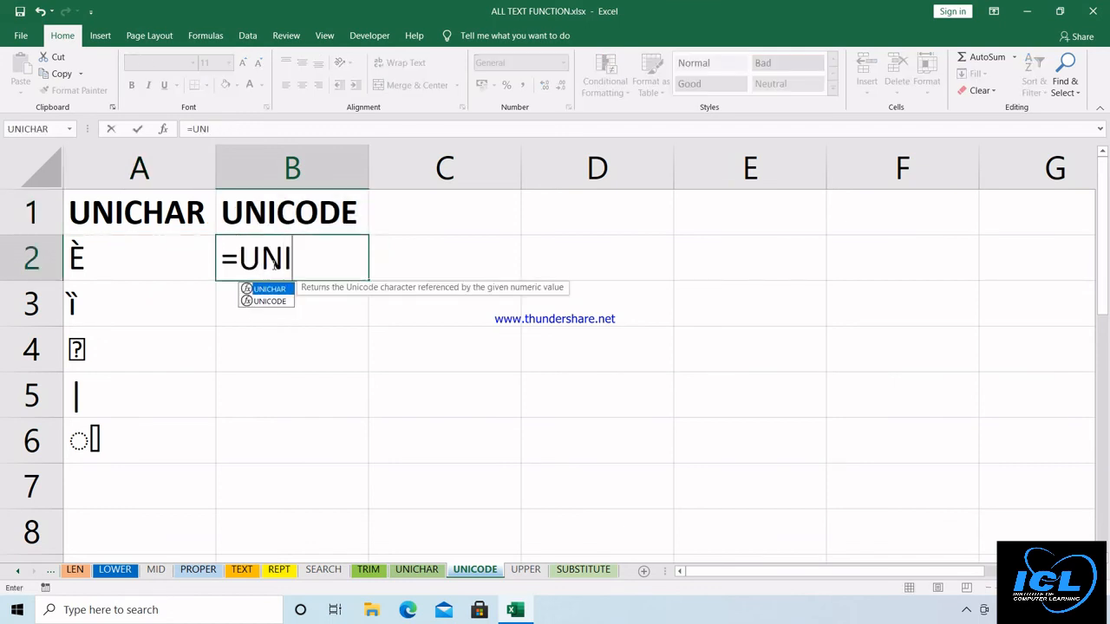
pyautogui.click(274, 301)
pyautogui.doubleClick(274, 301)
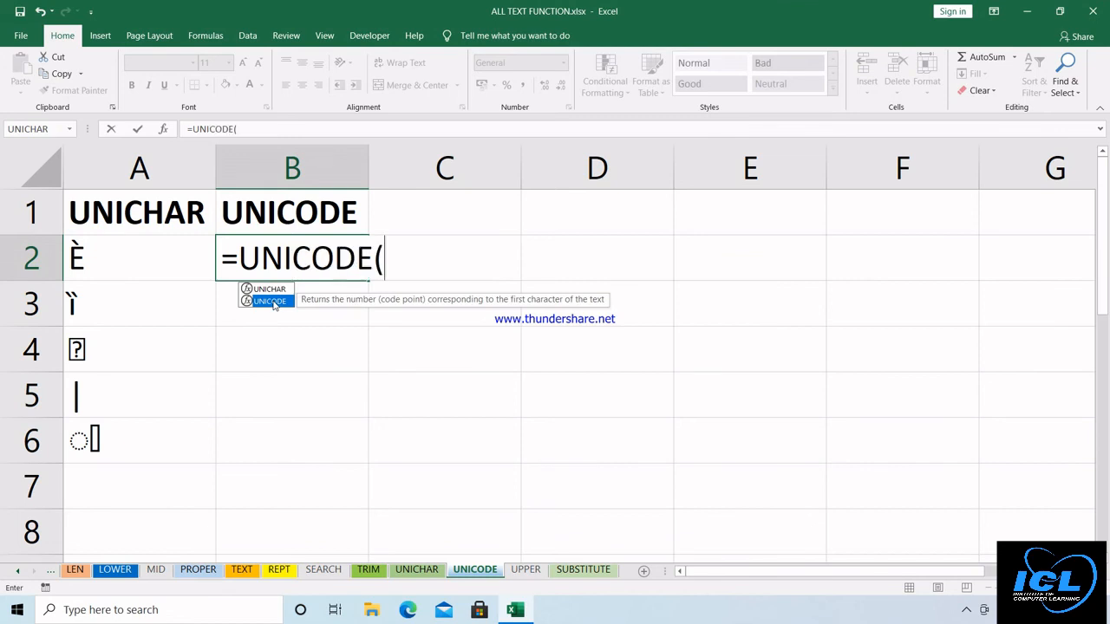
pyautogui.click(112, 255)
pyautogui.write(')')
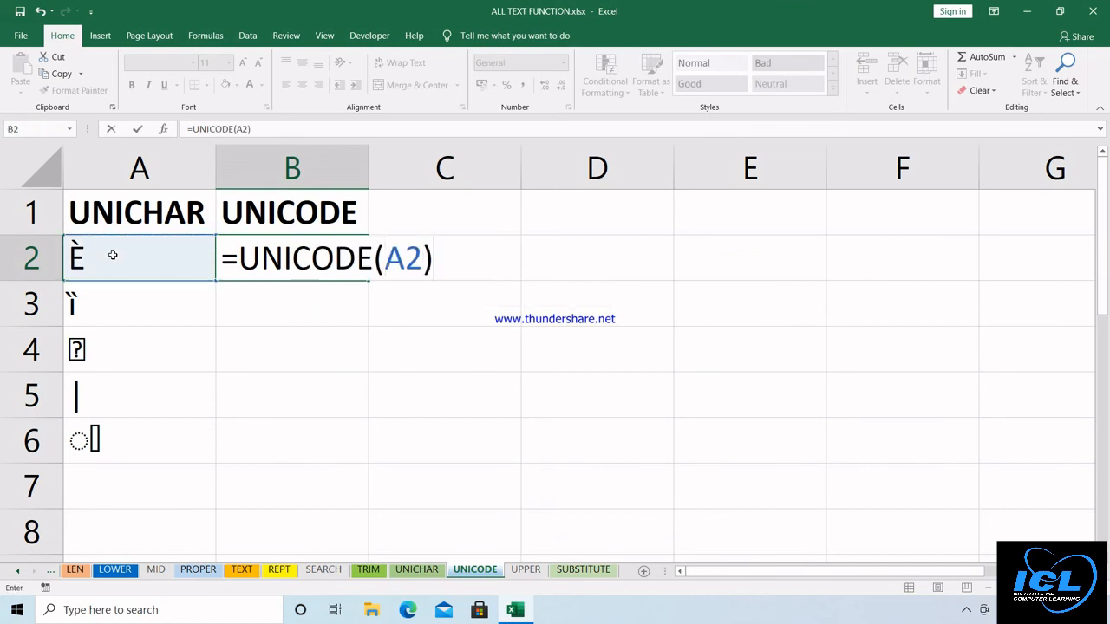
pyautogui.press('Return')
pyautogui.click(309, 266)
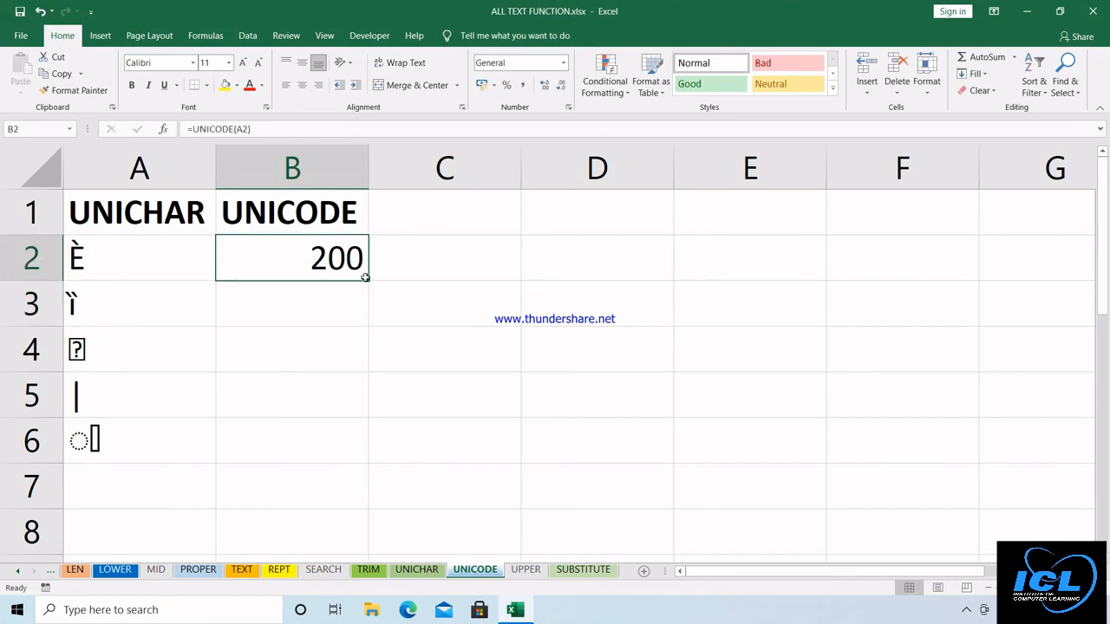
pyautogui.moveTo(367, 282); pyautogui.dragTo(365, 398)
pyautogui.moveTo(363, 441); pyautogui.dragTo(364, 452)
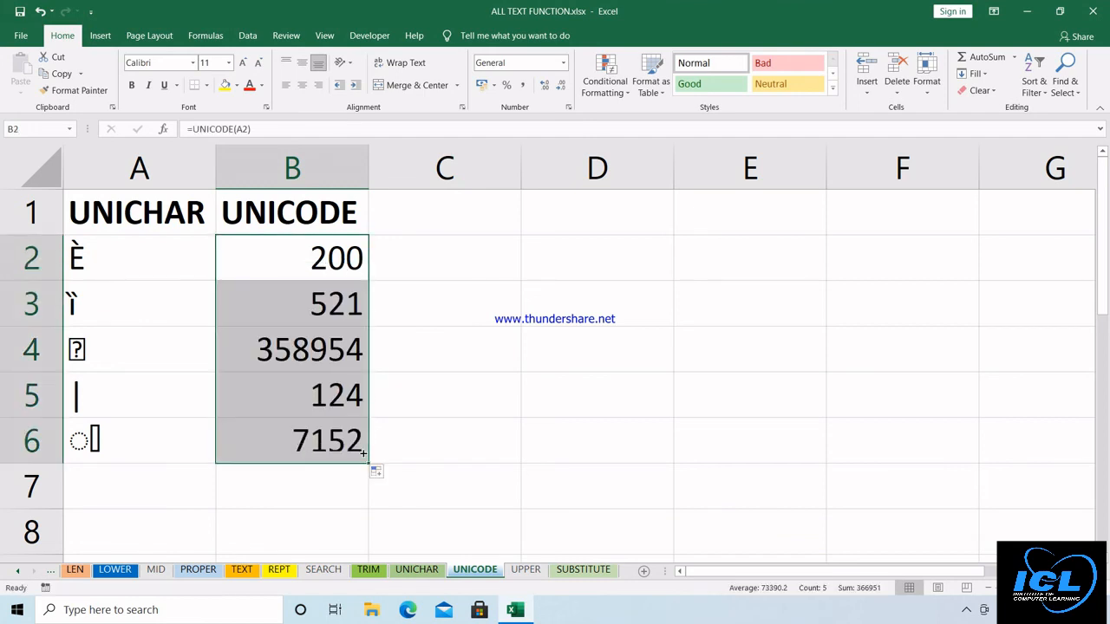
# On the UPPER sheet, enter =UPPER(A2) in B2 and fill it down to B9
pyautogui.click(527, 571)
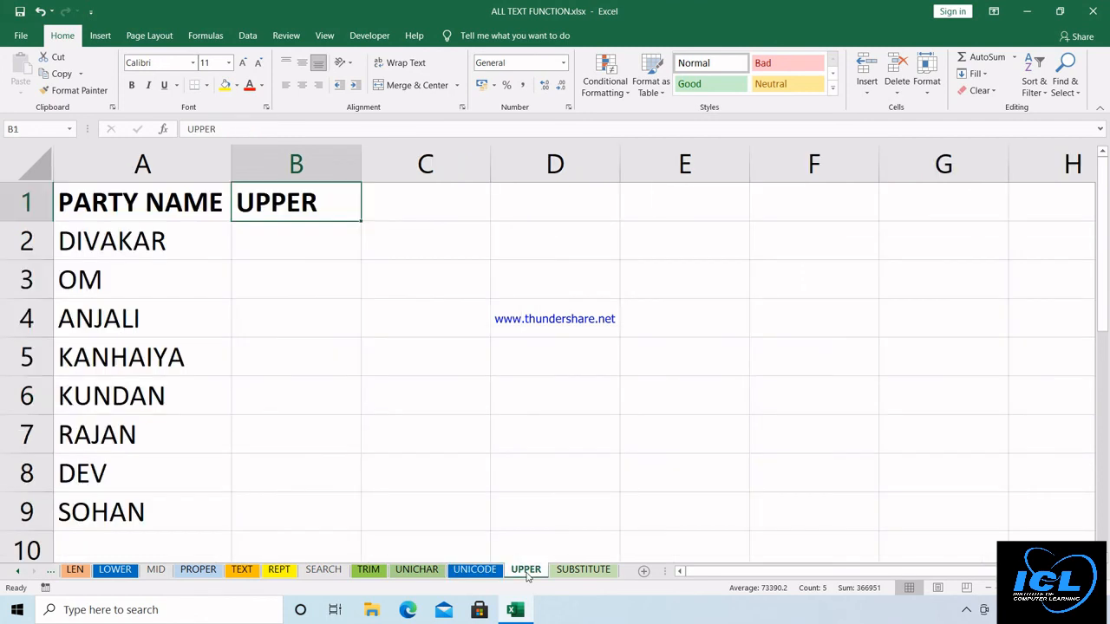
pyautogui.click(307, 249)
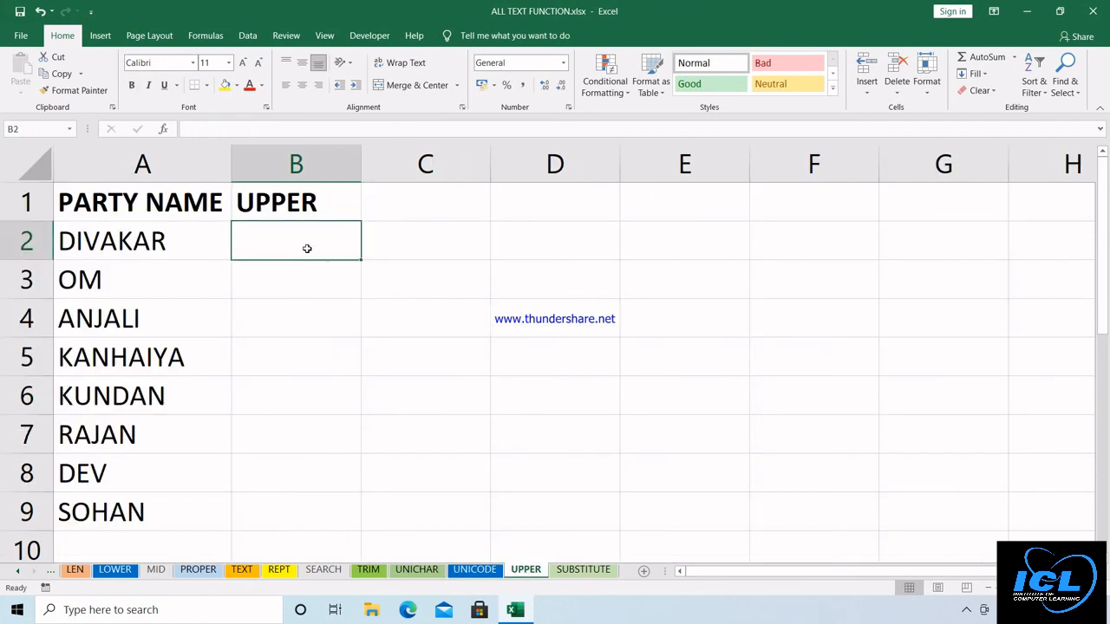
pyautogui.write('=')
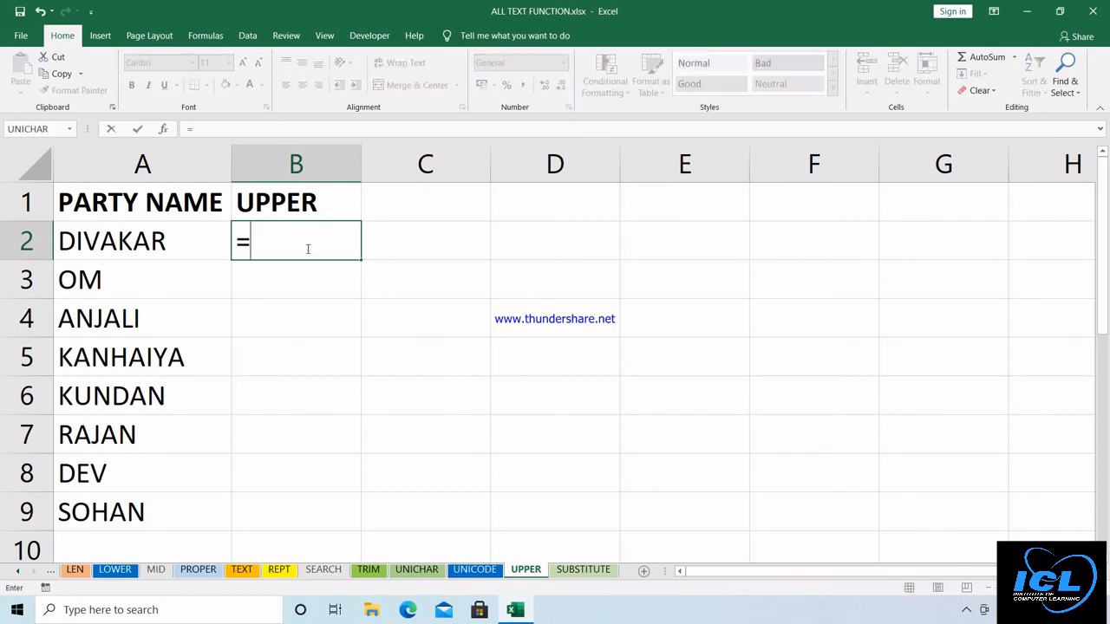
pyautogui.write('UPPER')
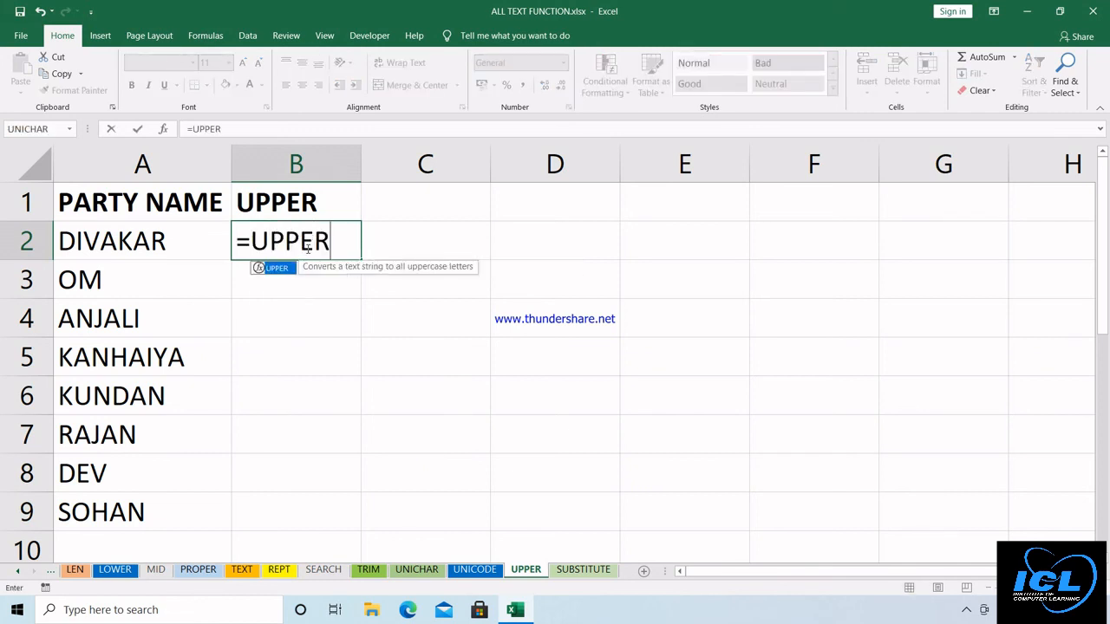
pyautogui.write('(')
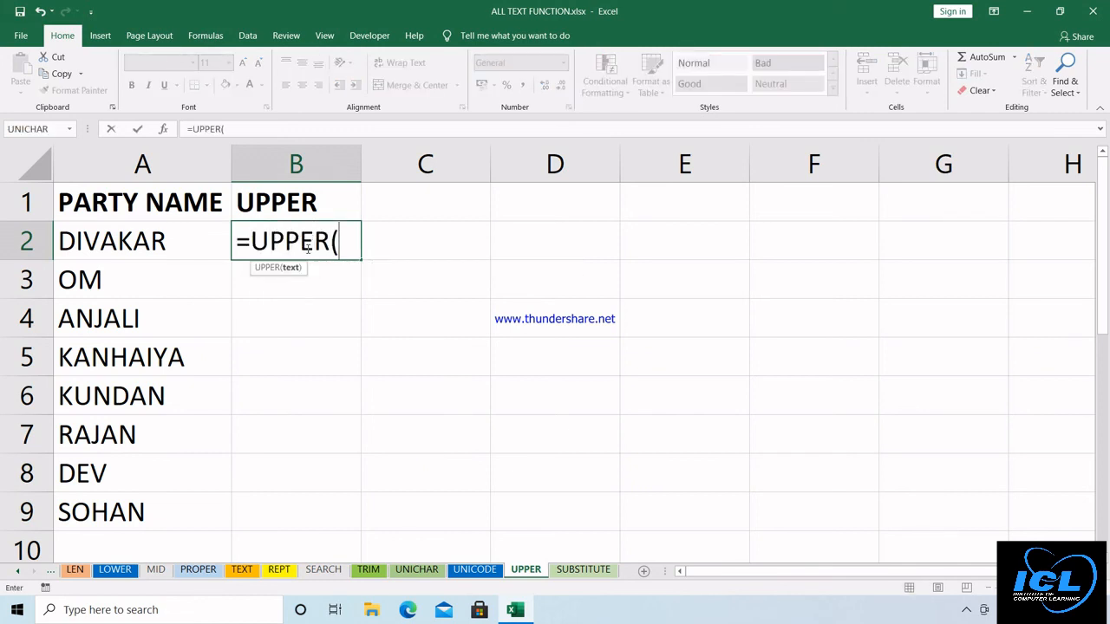
pyautogui.click(149, 245)
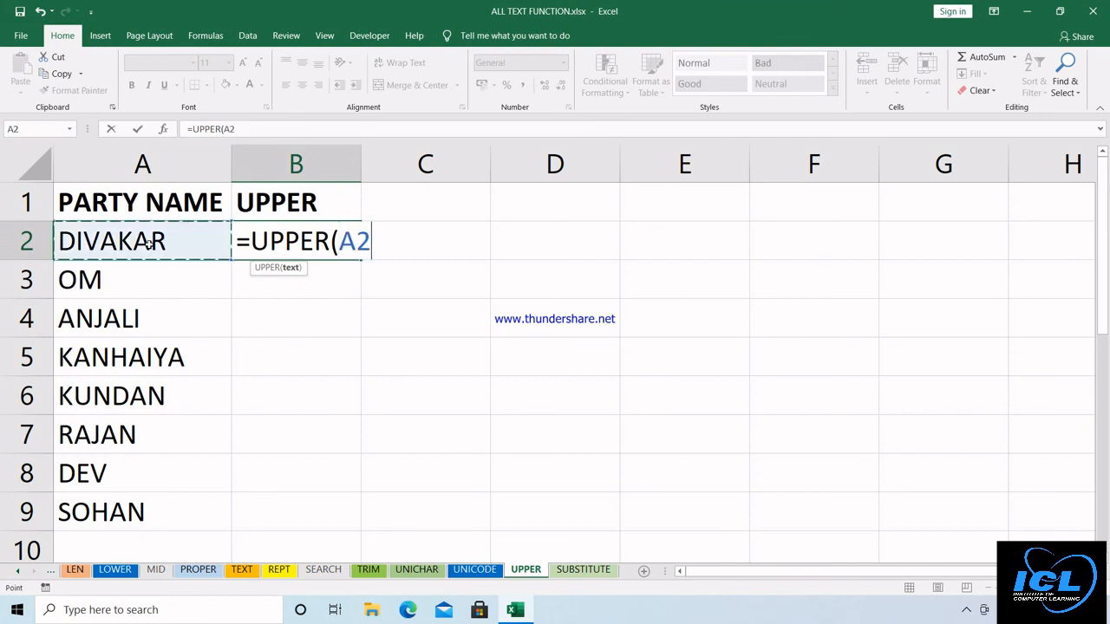
pyautogui.write(')')
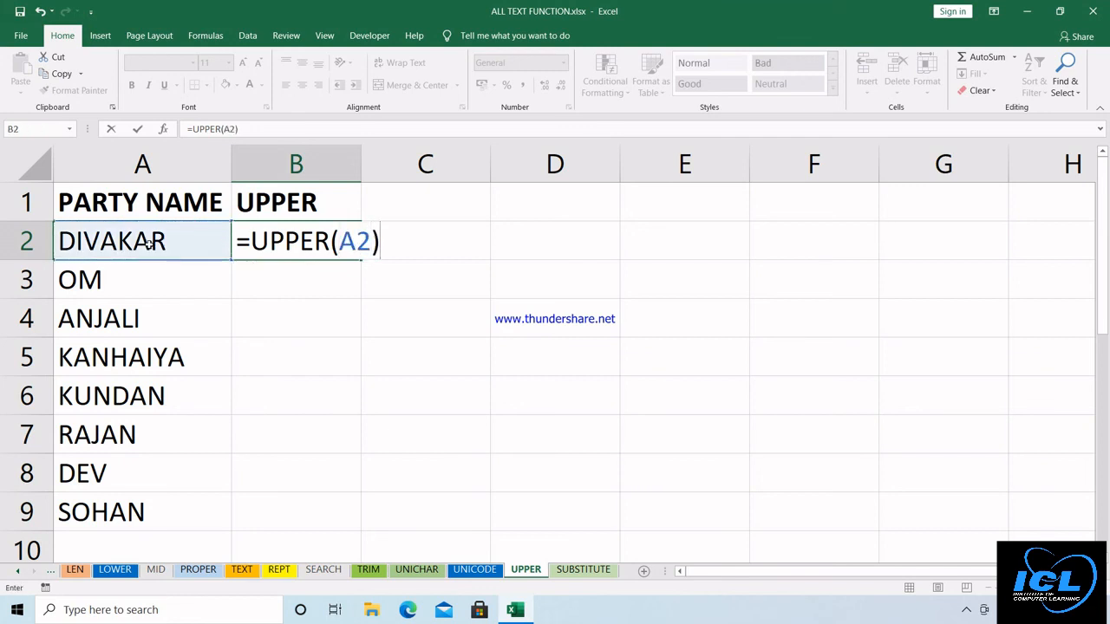
pyautogui.press('Return')
pyautogui.click(304, 250)
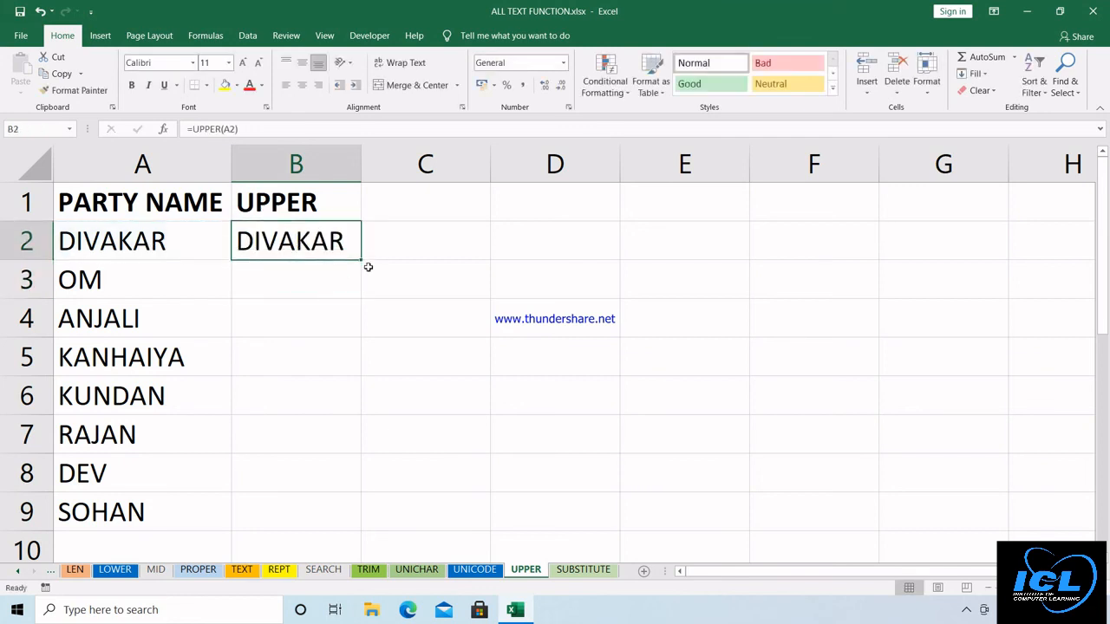
pyautogui.moveTo(362, 260); pyautogui.dragTo(332, 522)
# Replace the party names in A3:A9 with names in lowercase letters, and check the UPPER formula in B2
pyautogui.click(88, 274)
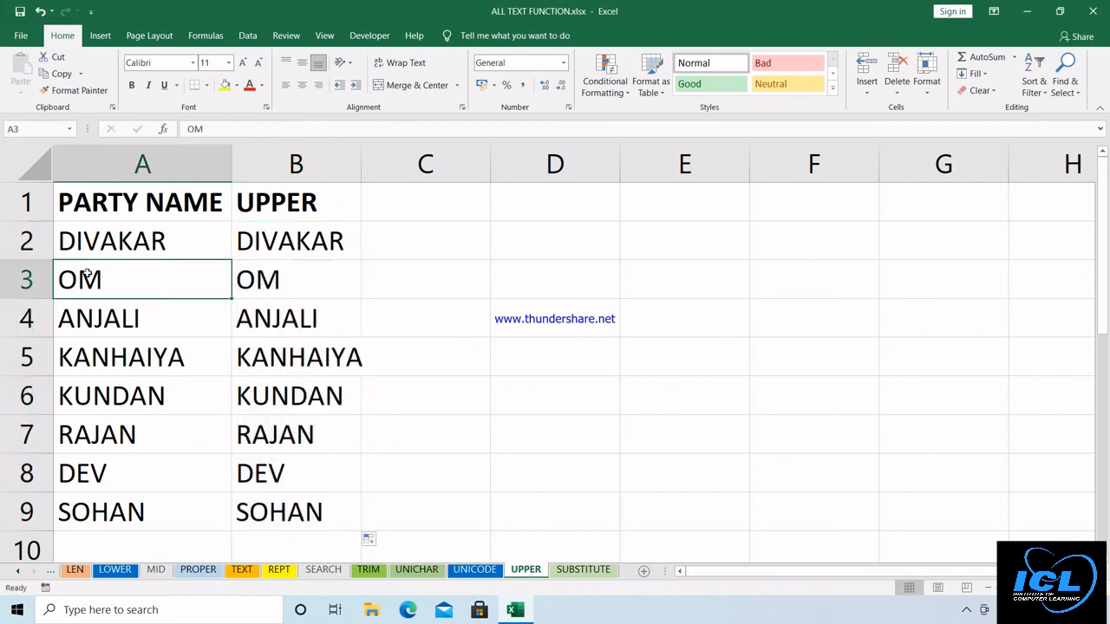
pyautogui.write('om')
pyautogui.press('Return')
pyautogui.write('j')
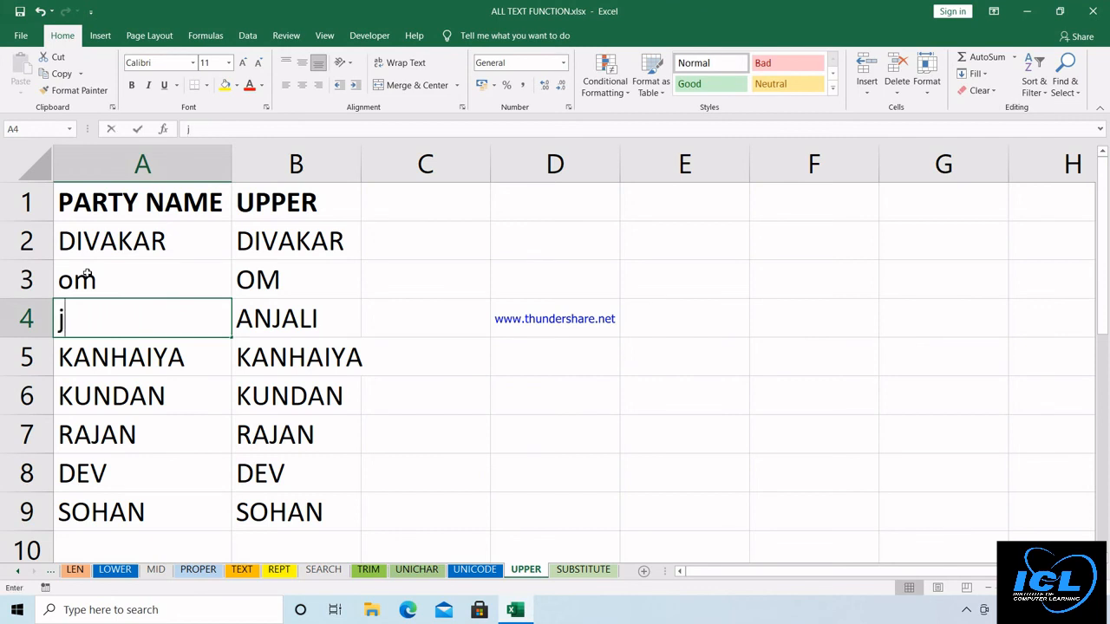
pyautogui.write('ai')
pyautogui.press('Return')
pyautogui.write('kara')
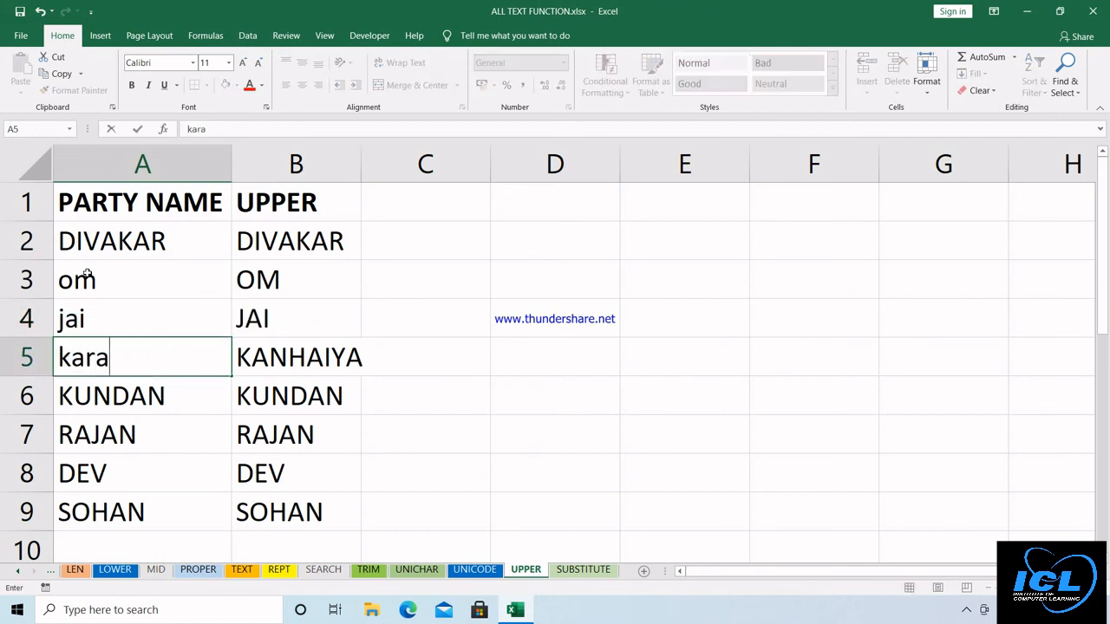
pyautogui.write('n')
pyautogui.press('Return')
pyautogui.write('anj')
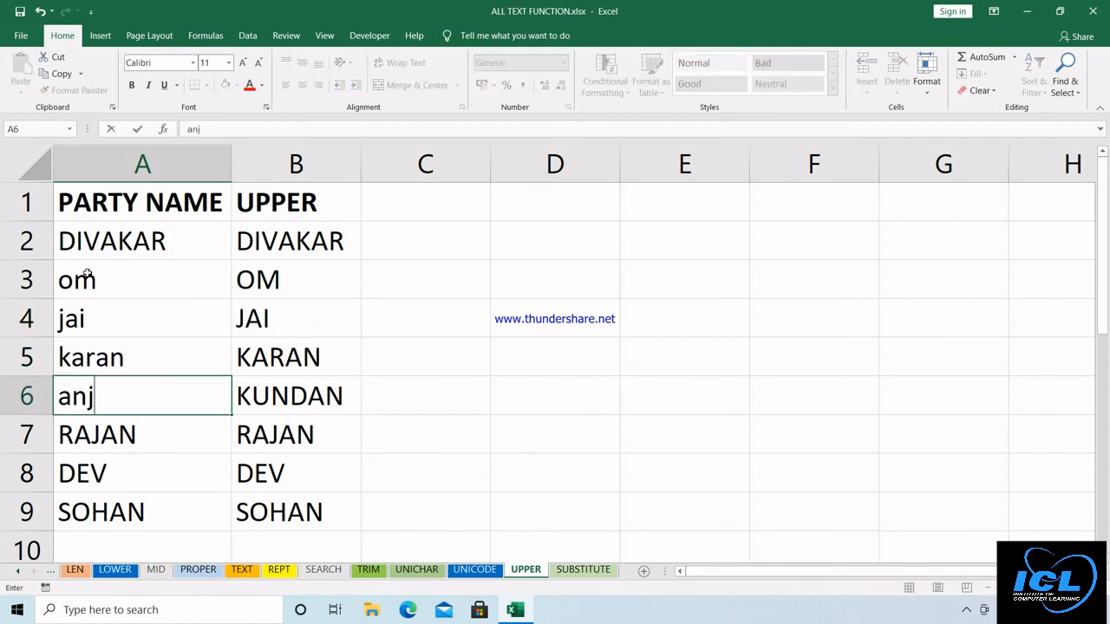
pyautogui.write('ali')
pyautogui.press('Return')
pyautogui.write('di')
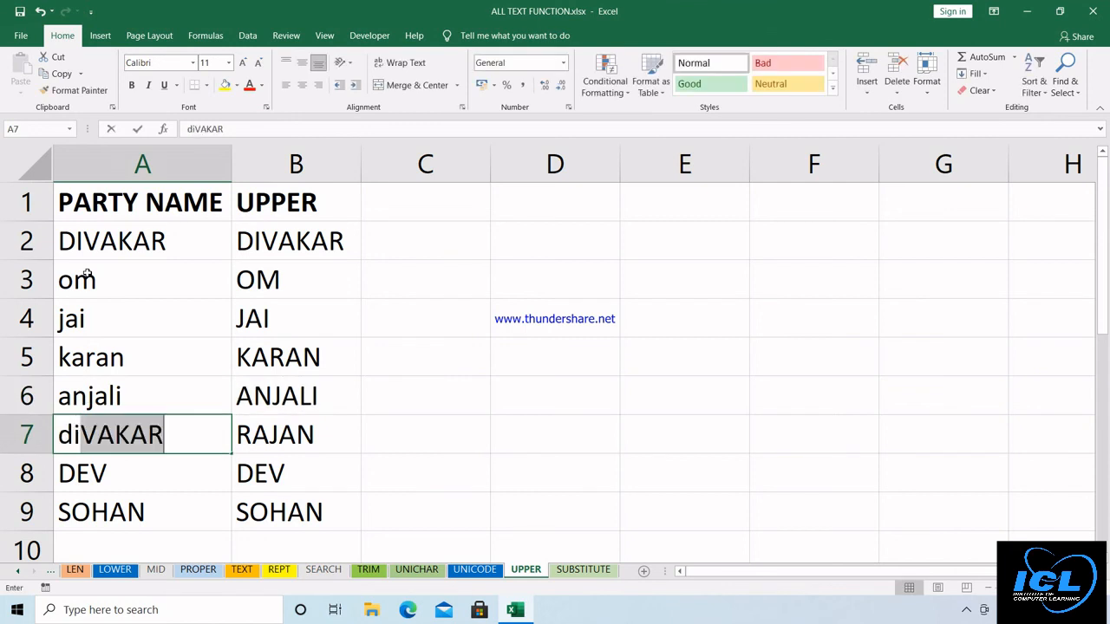
pyautogui.write('vya')
pyautogui.press('Return')
pyautogui.write('raja')
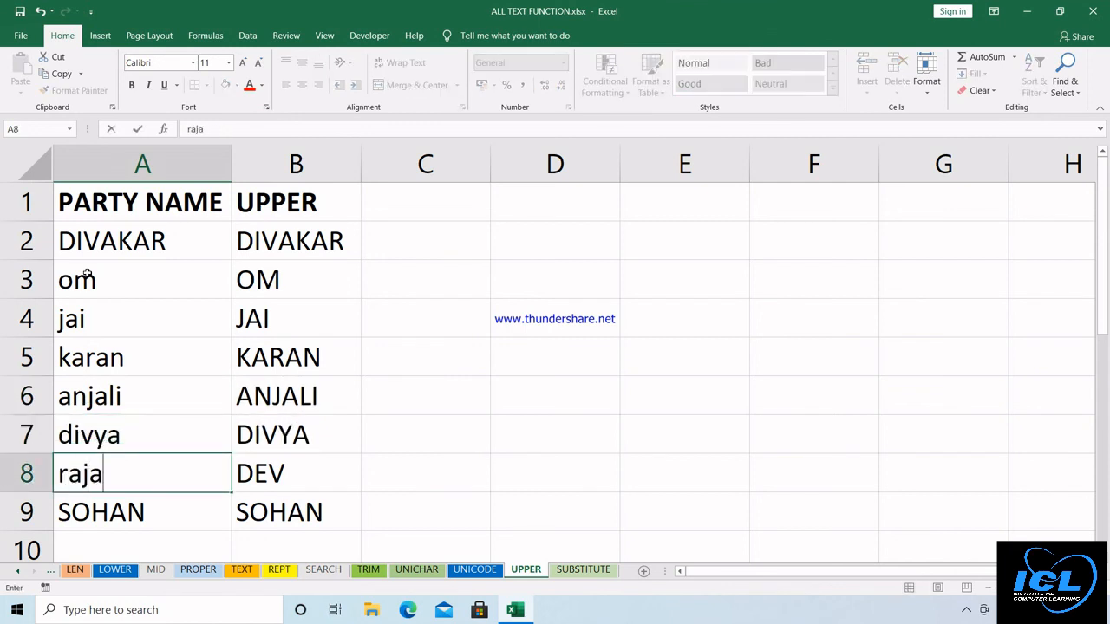
pyautogui.press('Return')
pyautogui.write('sin')
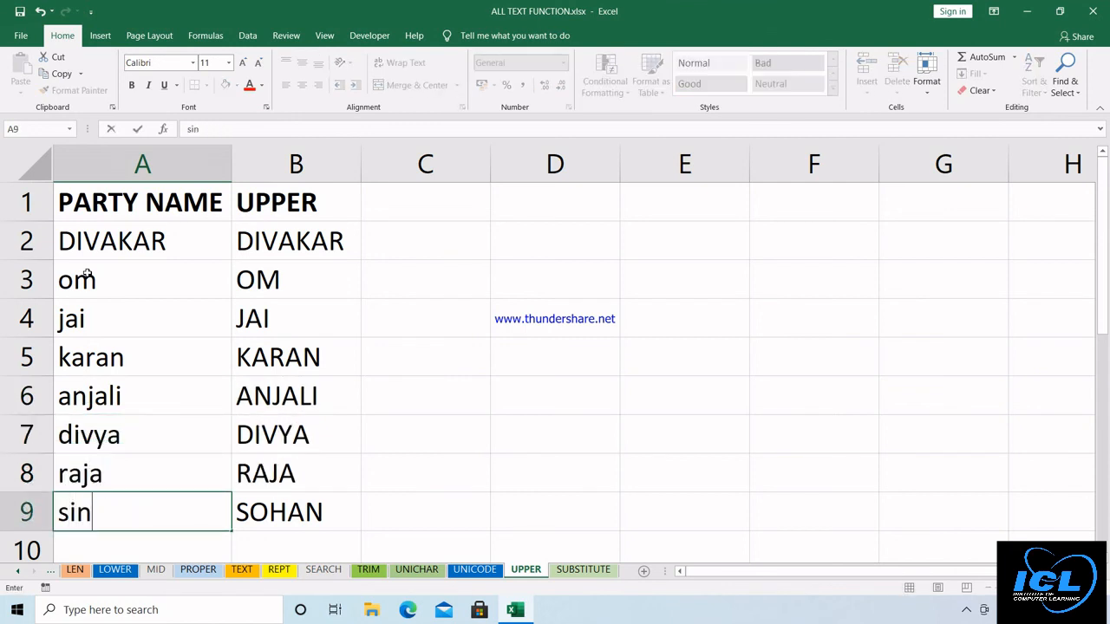
pyautogui.write('ha')
pyautogui.press('Return')
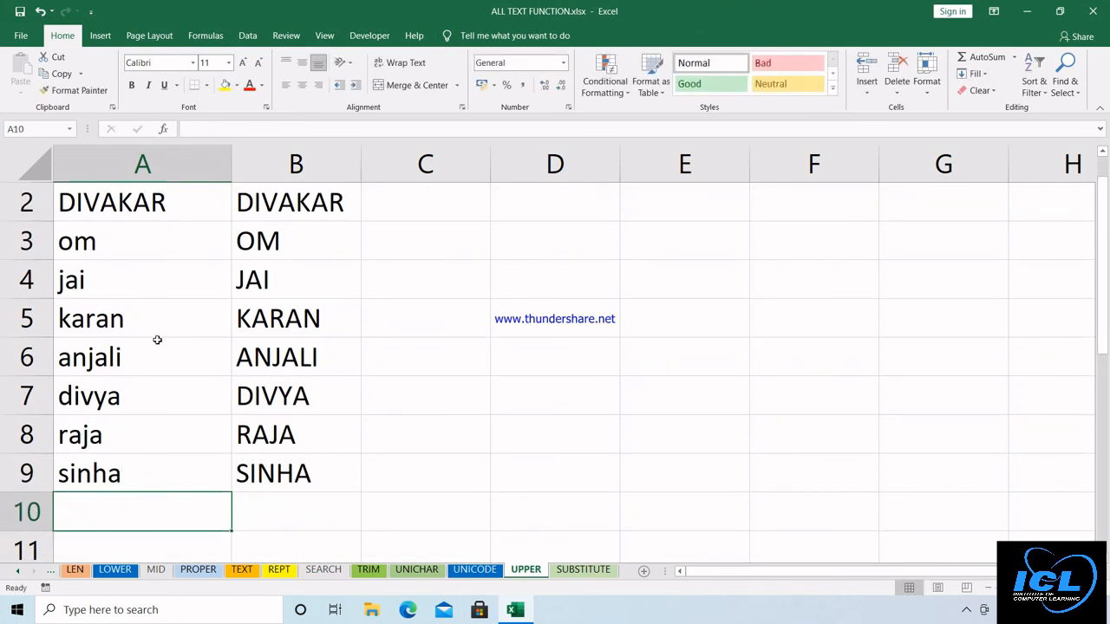
pyautogui.click(269, 200)
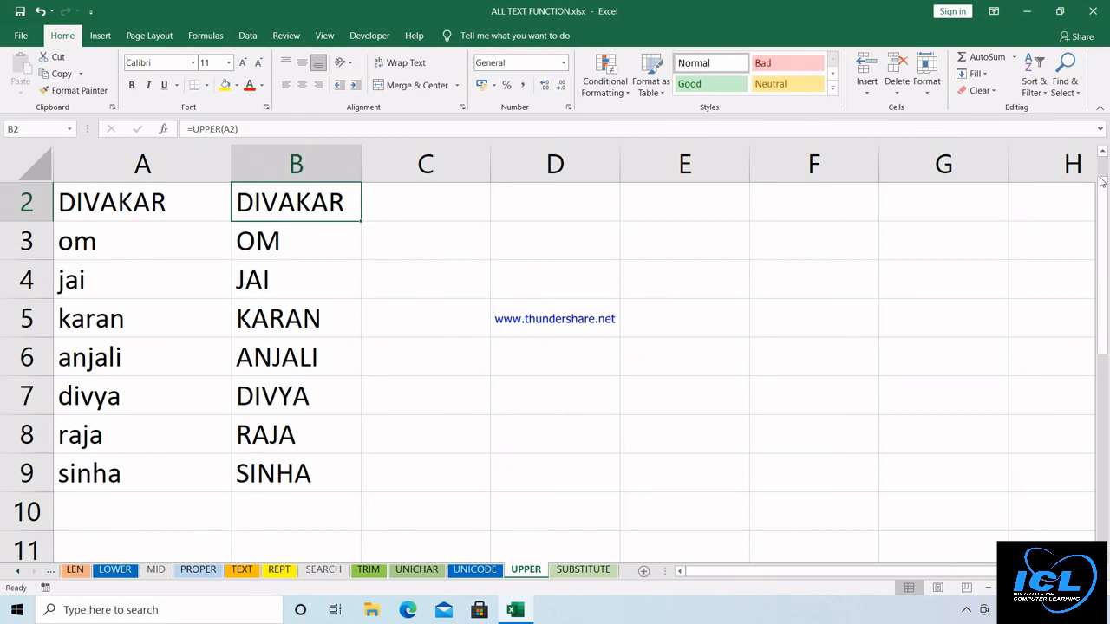
pyautogui.scroll(1, 1104, 176)
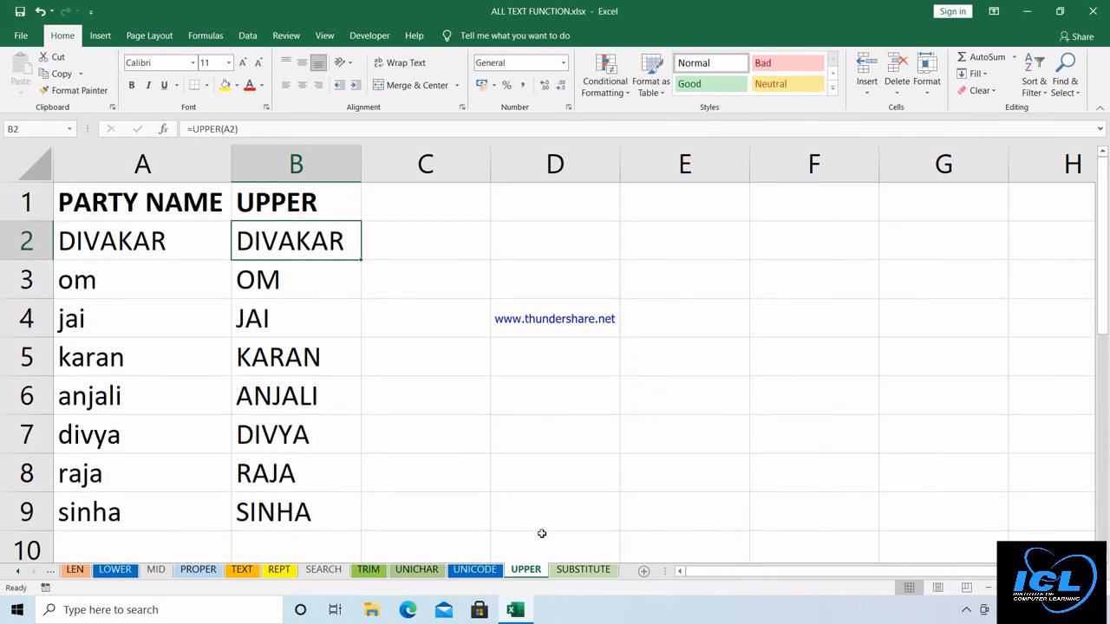
# On the SUBSTITUTE sheet, enter =SUBSTITUTE(A2,"T","B") in B2 to replace every T with B
pyautogui.click(580, 569)
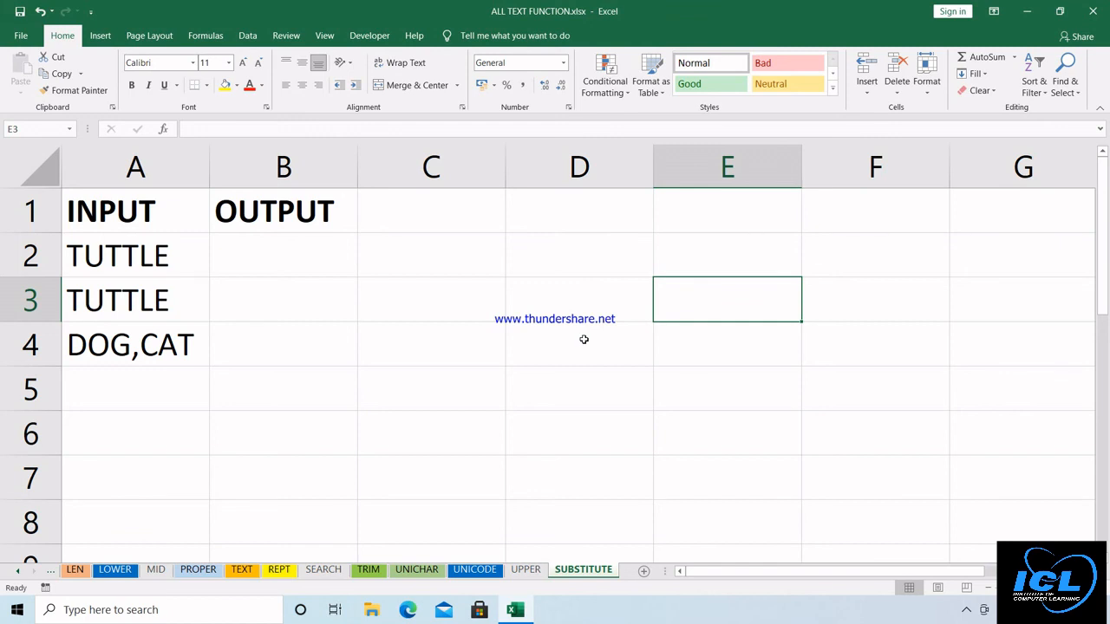
pyautogui.click(300, 250)
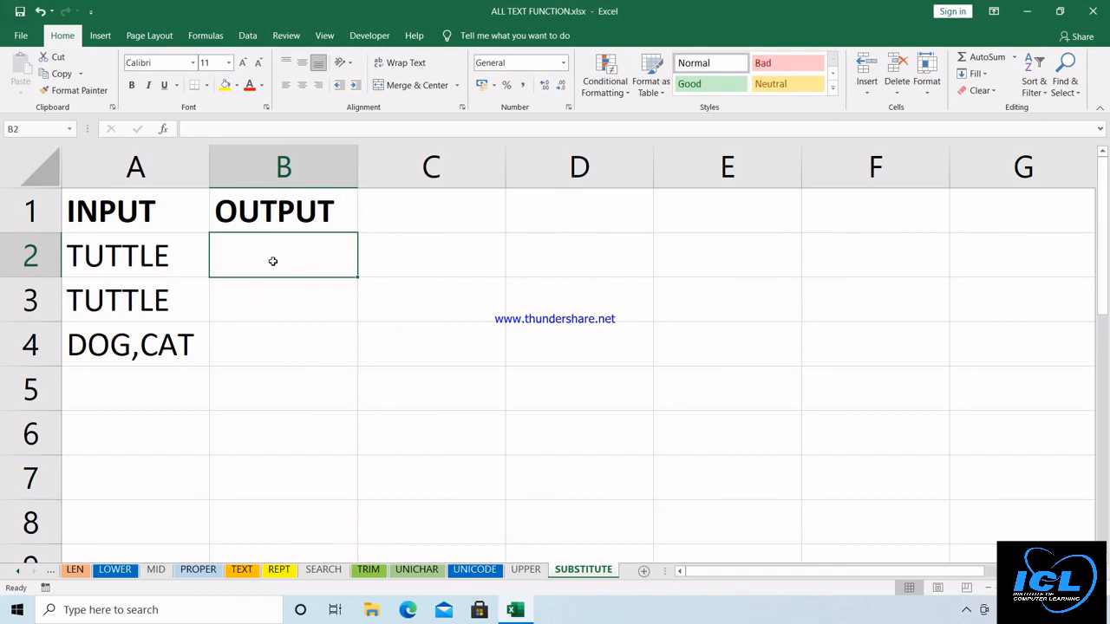
pyautogui.write('=')
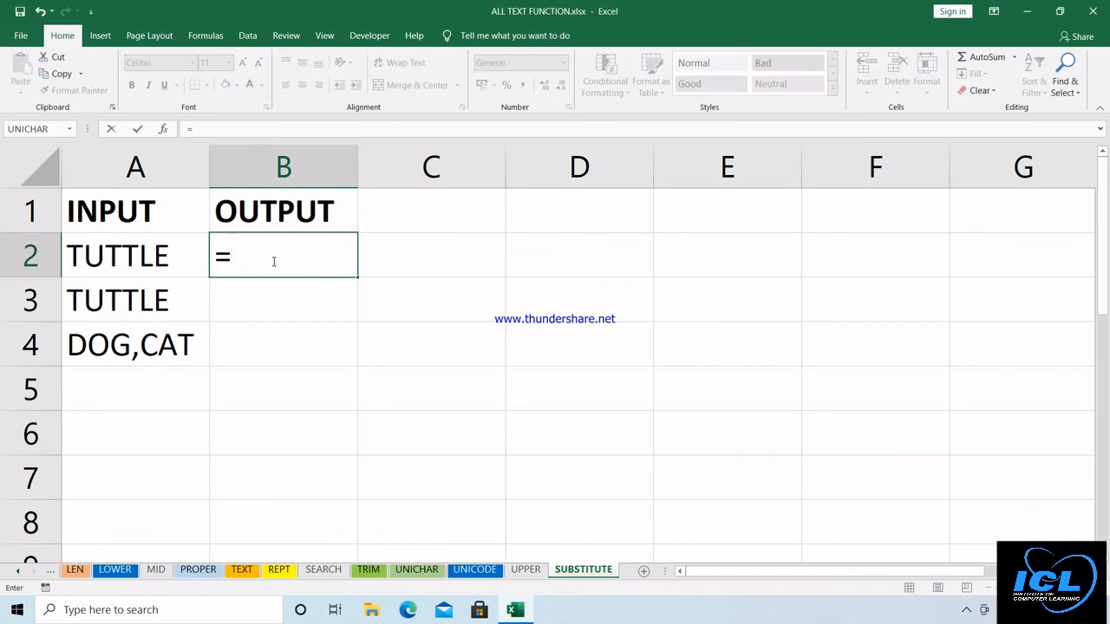
pyautogui.write('sub')
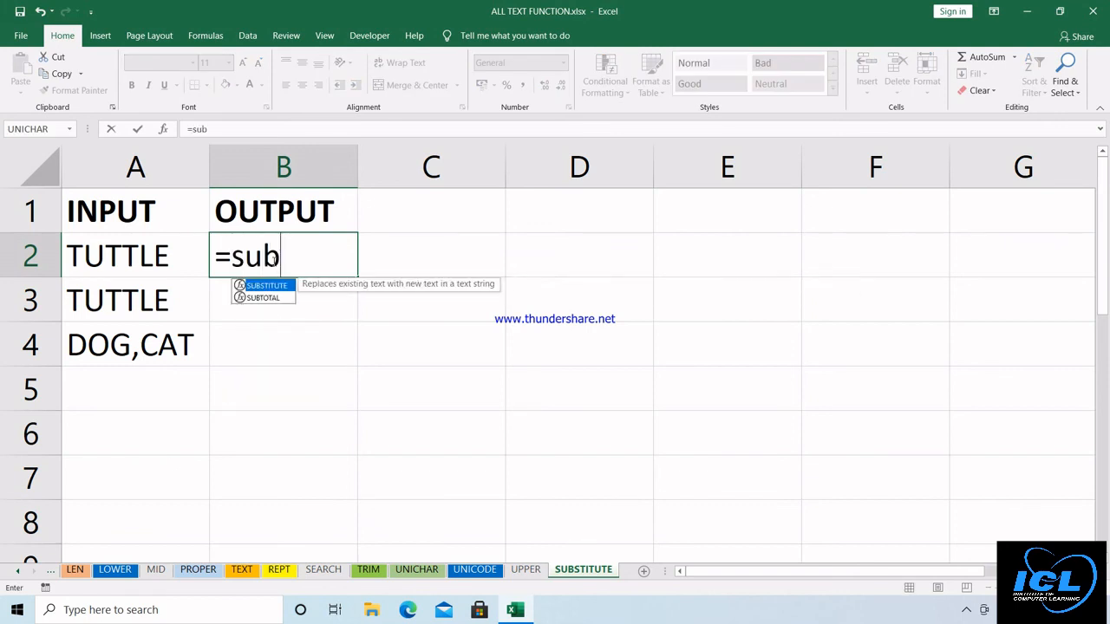
pyautogui.press('Tab')
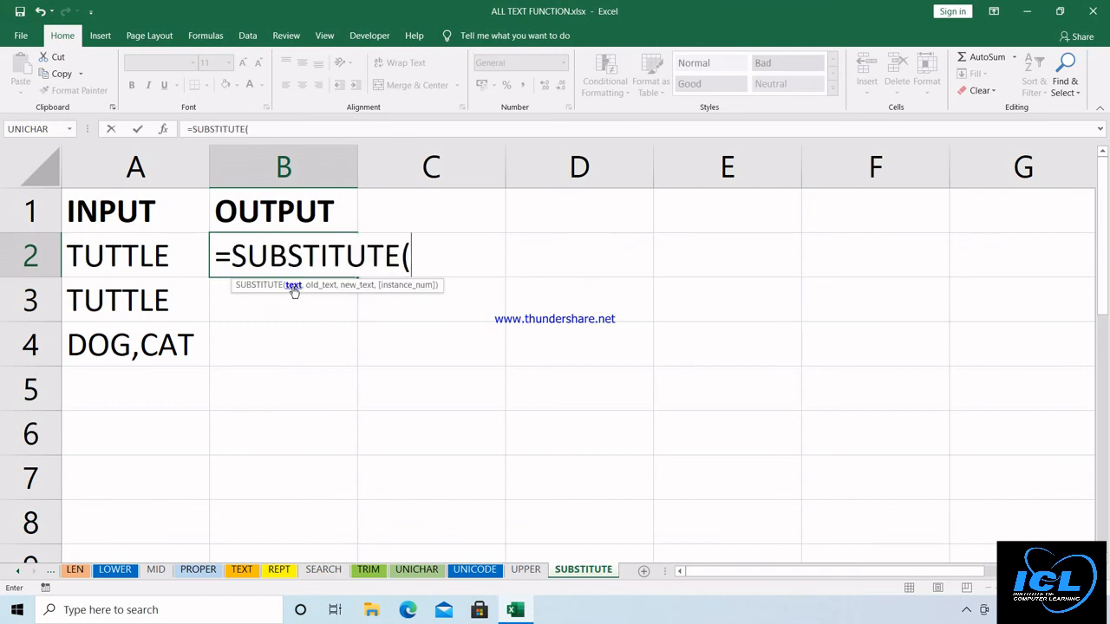
pyautogui.click(148, 260)
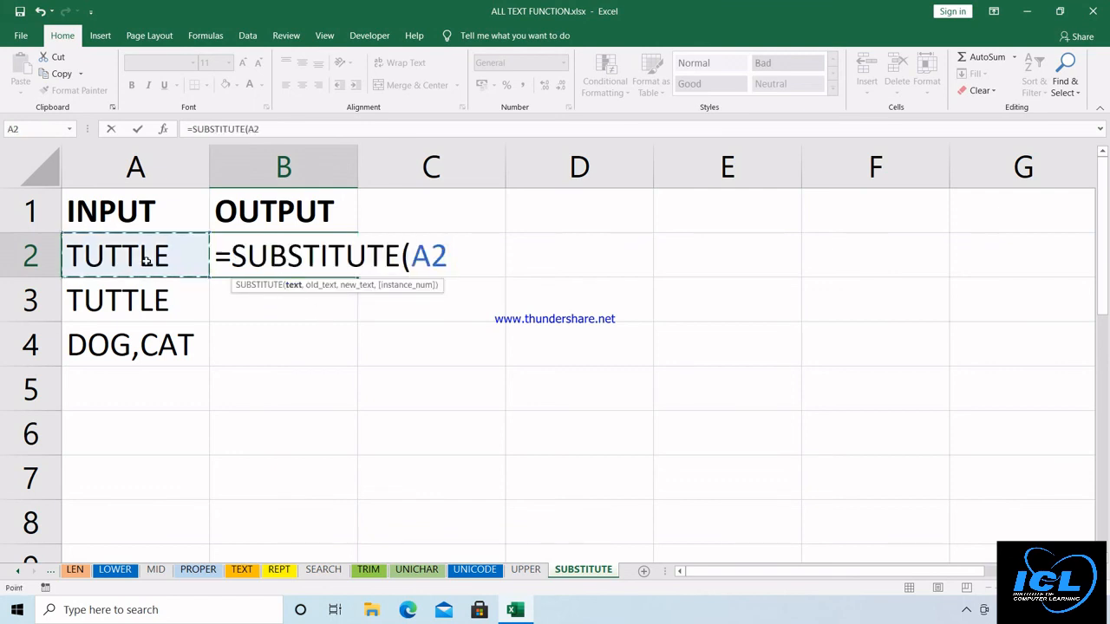
pyautogui.write(',')
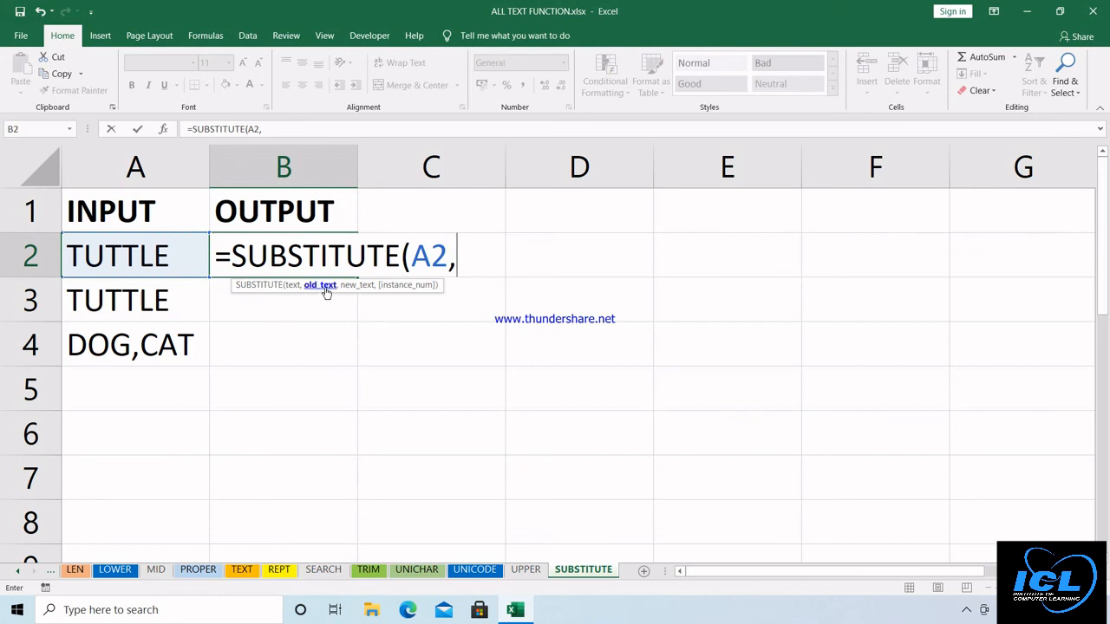
pyautogui.write('"T",')
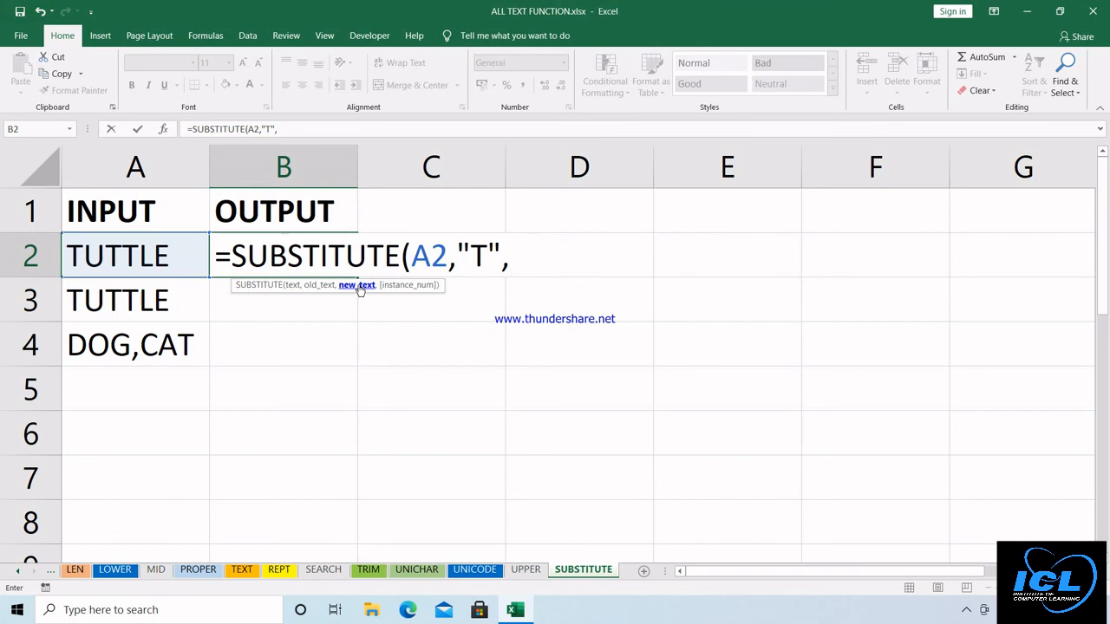
pyautogui.write('"B"')
pyautogui.press('Return')
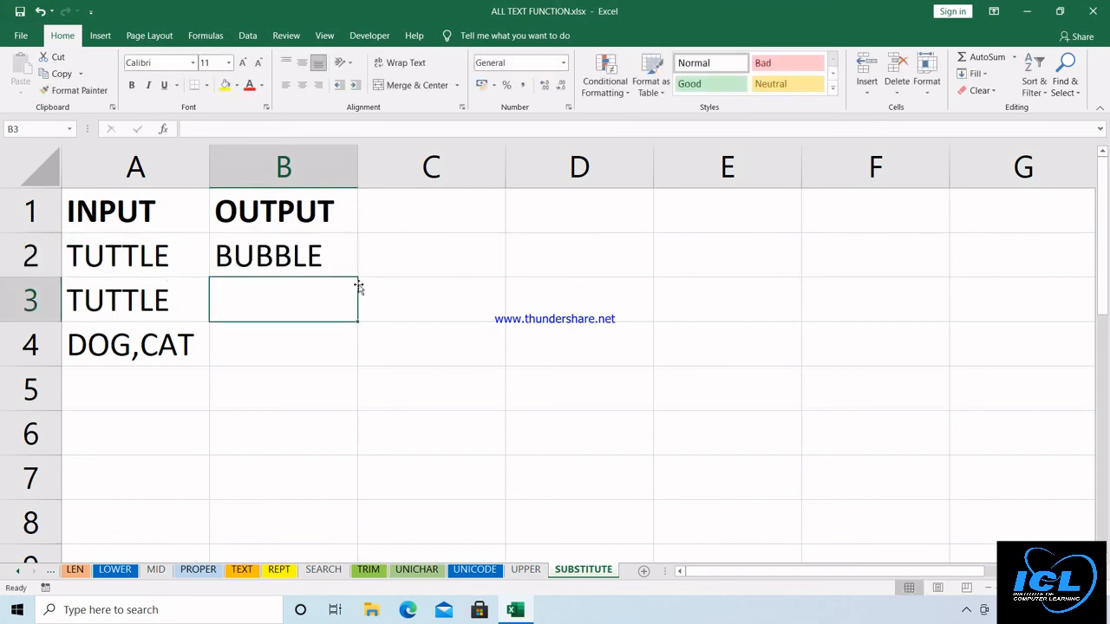
pyautogui.click(331, 264)
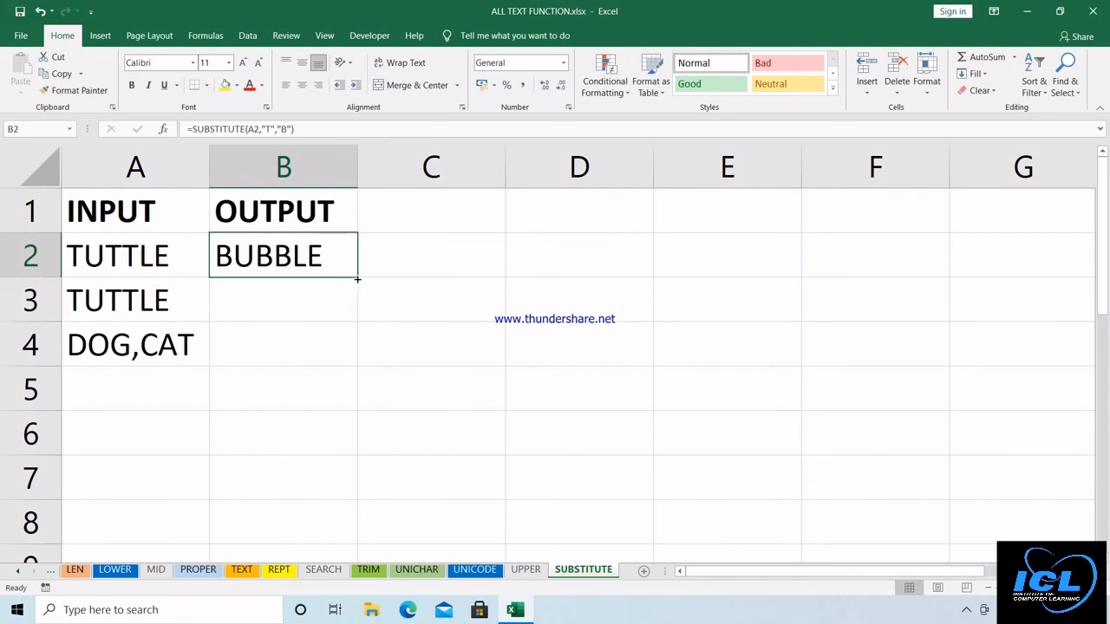
# Fill the SUBSTITUTE formula from B2 down to B4, and change the old text in B4's formula to "DOG"
pyautogui.moveTo(357, 279); pyautogui.dragTo(361, 367)
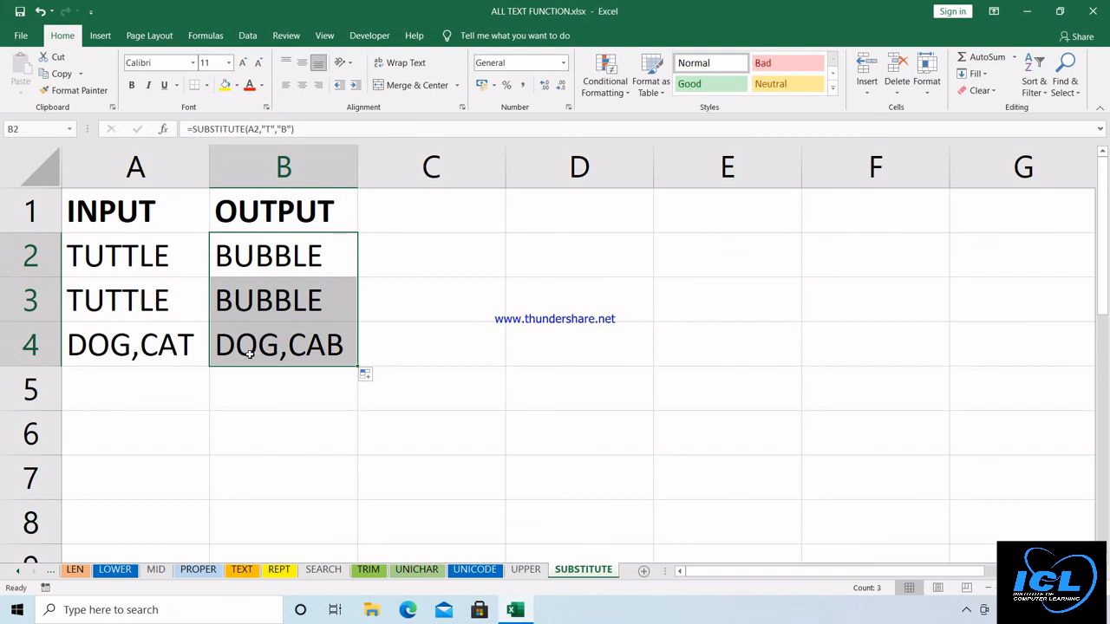
pyautogui.click(314, 349)
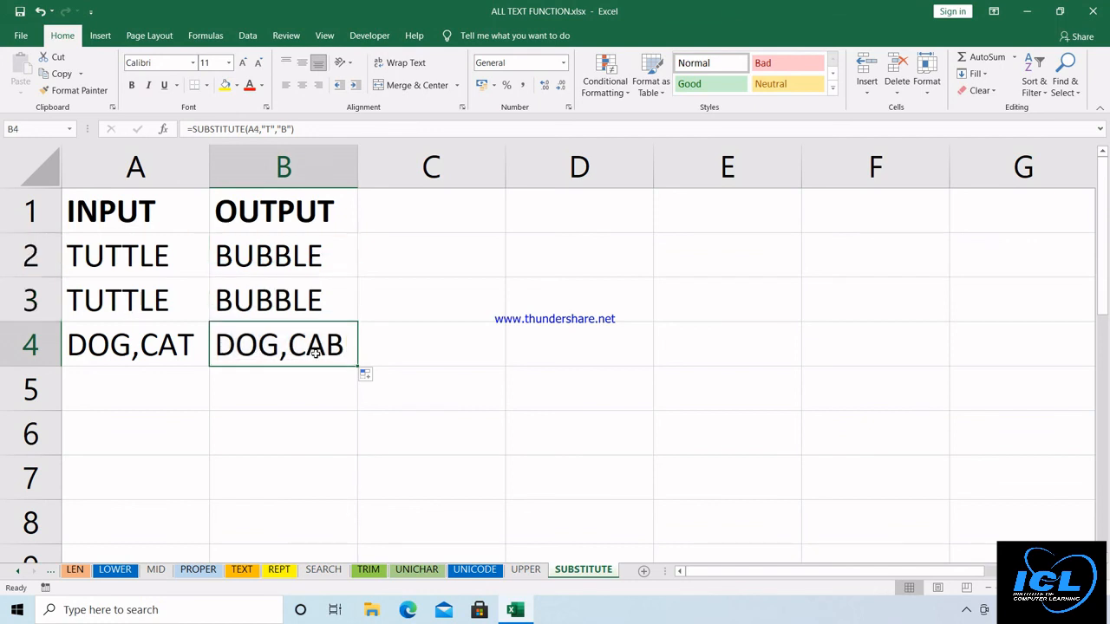
pyautogui.doubleClick(314, 349)
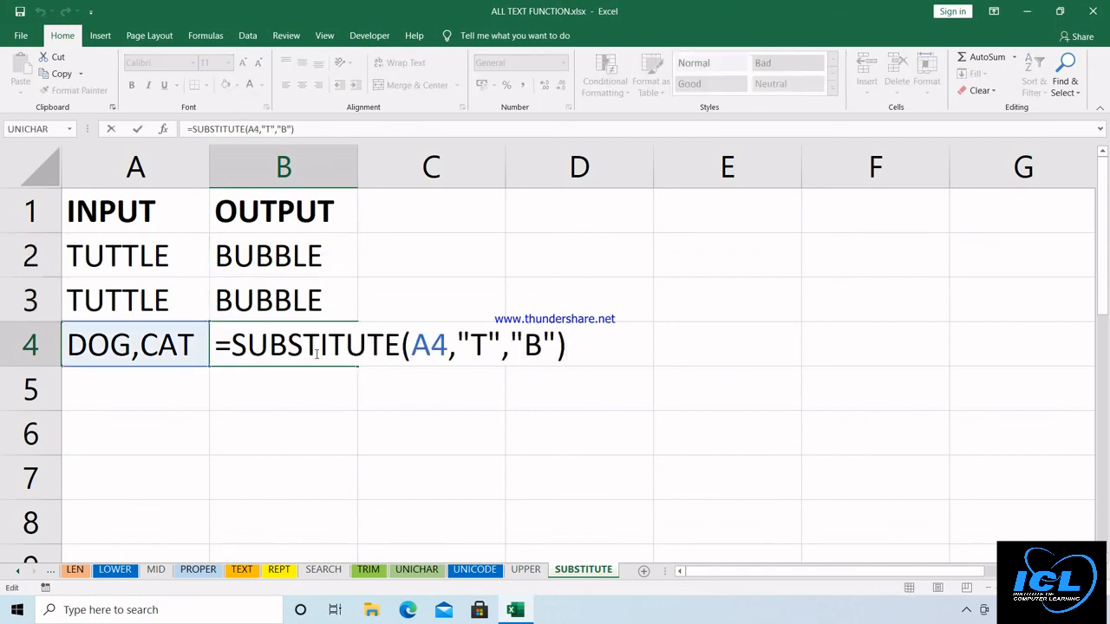
pyautogui.click(486, 339)
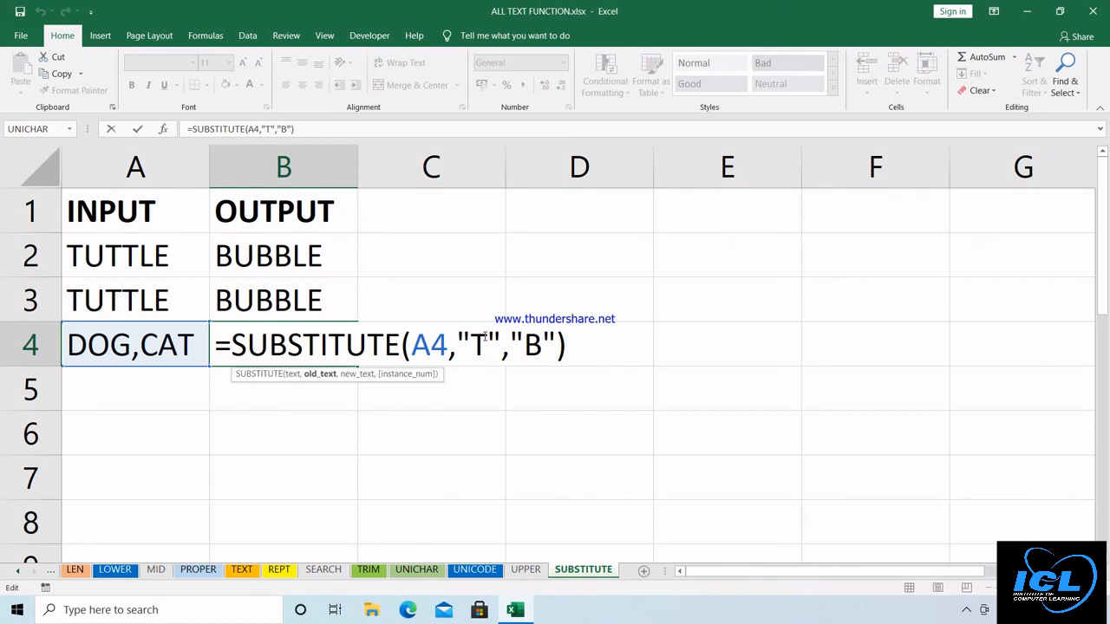
pyautogui.press('BackSpace')
pyautogui.write('DOG')
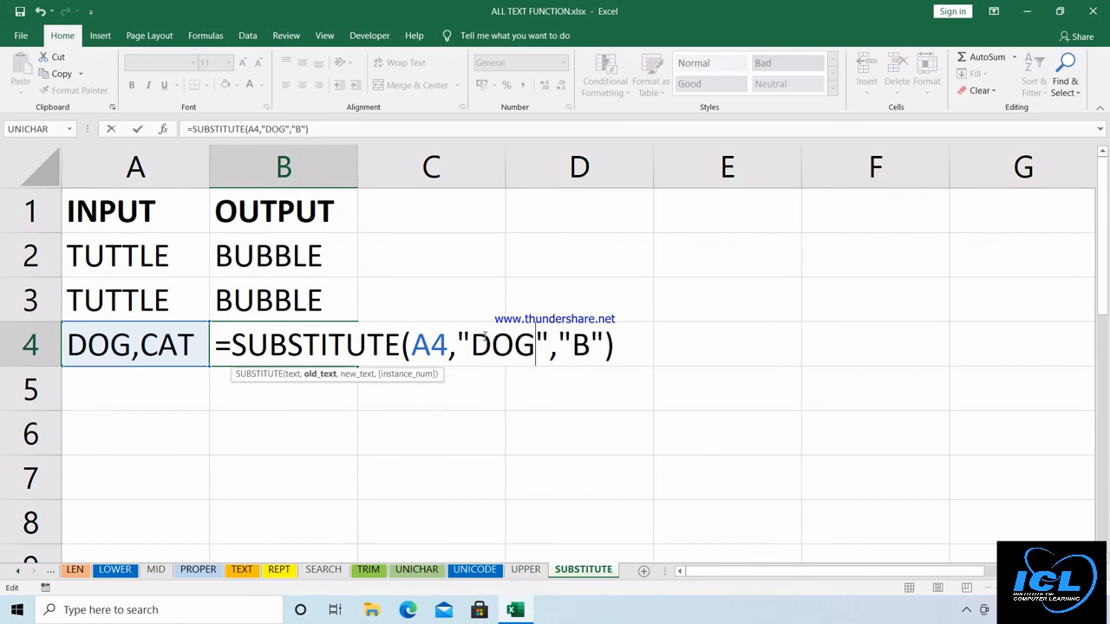
# Set the new text in B4's SUBSTITUTE formula to lowercase "cat", completing it as =SUBSTITUTE(A4,"DOG","cat")
pyautogui.click(590, 341)
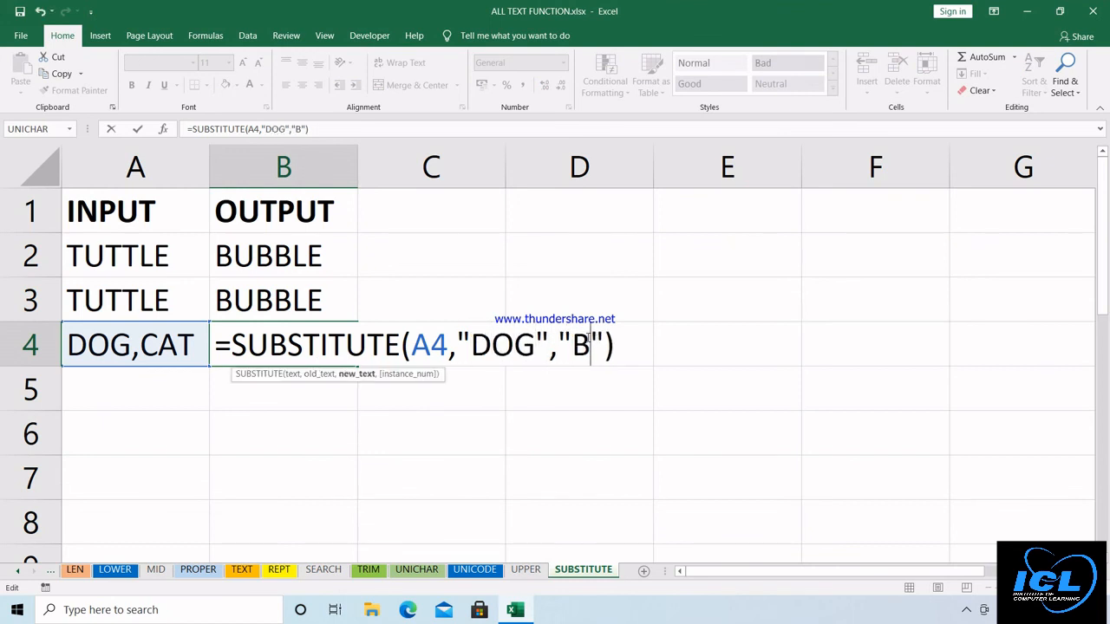
pyautogui.press('BackSpace')
pyautogui.write('CAT')
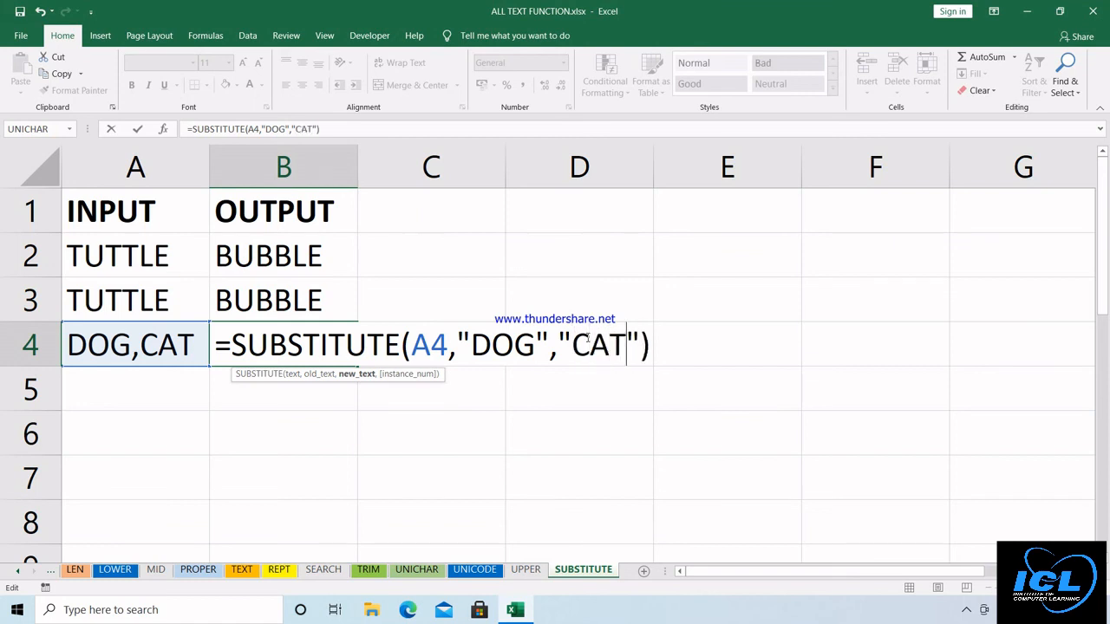
pyautogui.press('BackSpace')
pyautogui.press('BackSpace')
pyautogui.press('BackSpace')
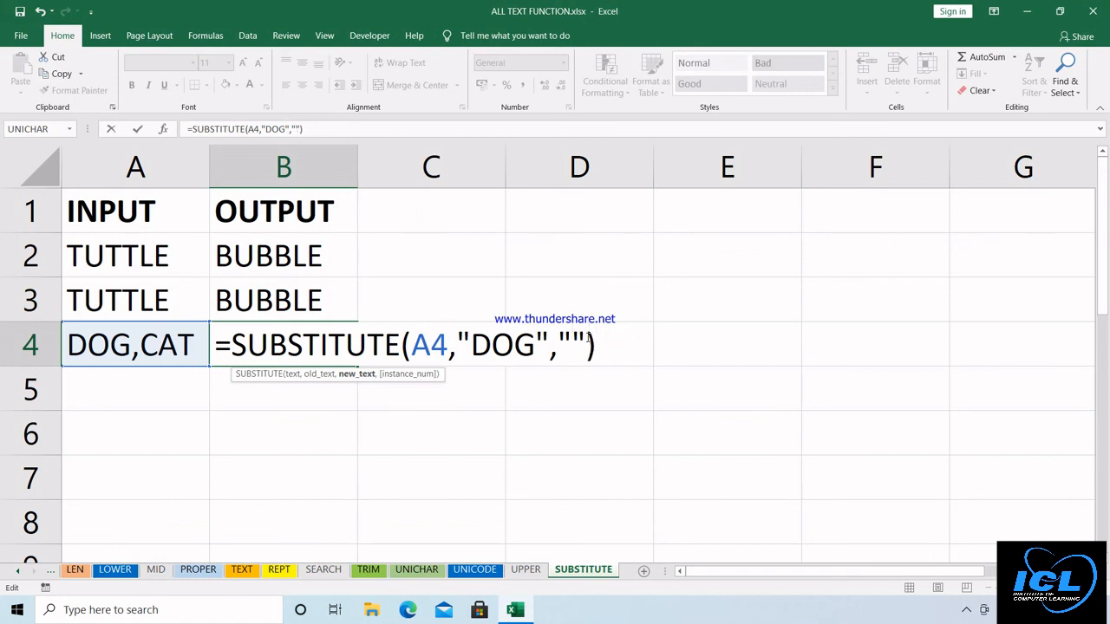
pyautogui.write('cat')
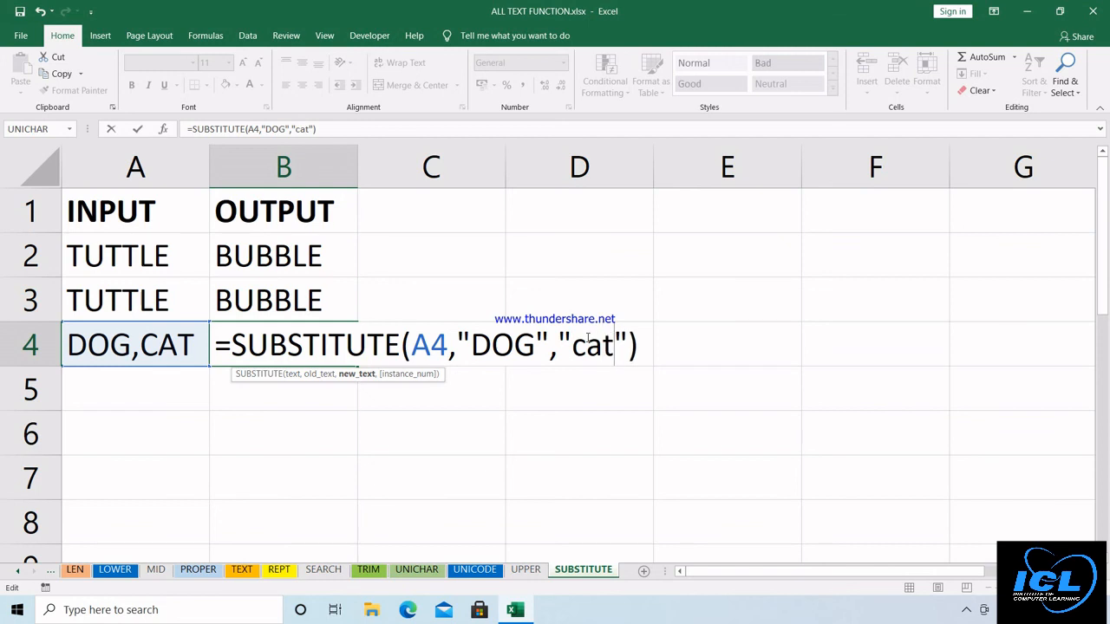
pyautogui.press('Return')
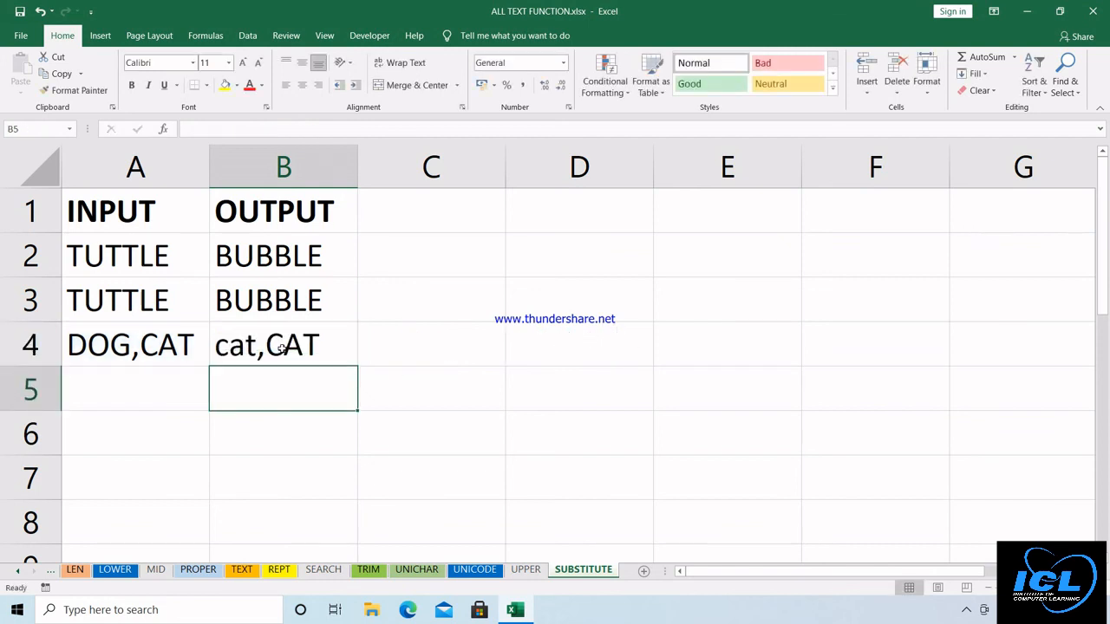